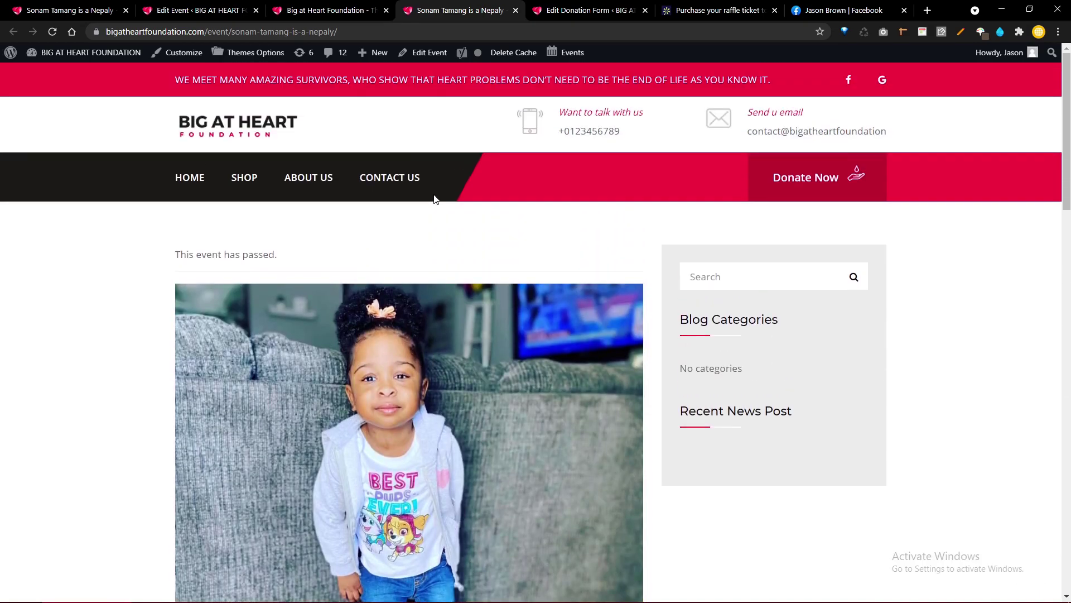
# Step: Review the live event page, including its photo, start and finish times, description and location section
pyautogui.scroll(-5, 436, 199)
pyautogui.rightClick(433, 194)
pyautogui.click(369, 205)
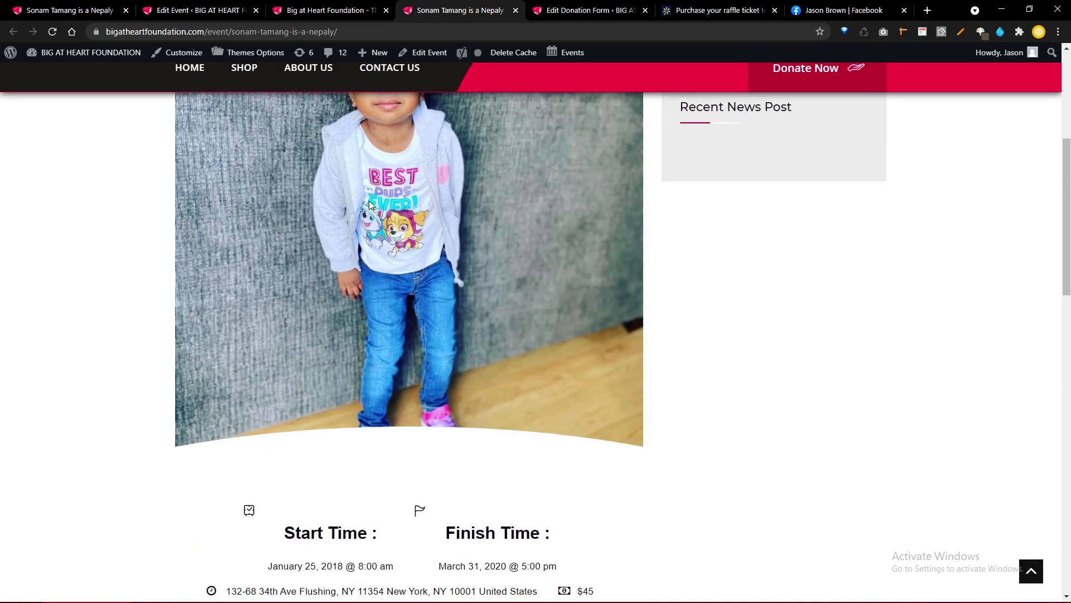
pyautogui.scroll(4, 370, 204)
pyautogui.scroll(1, 369, 205)
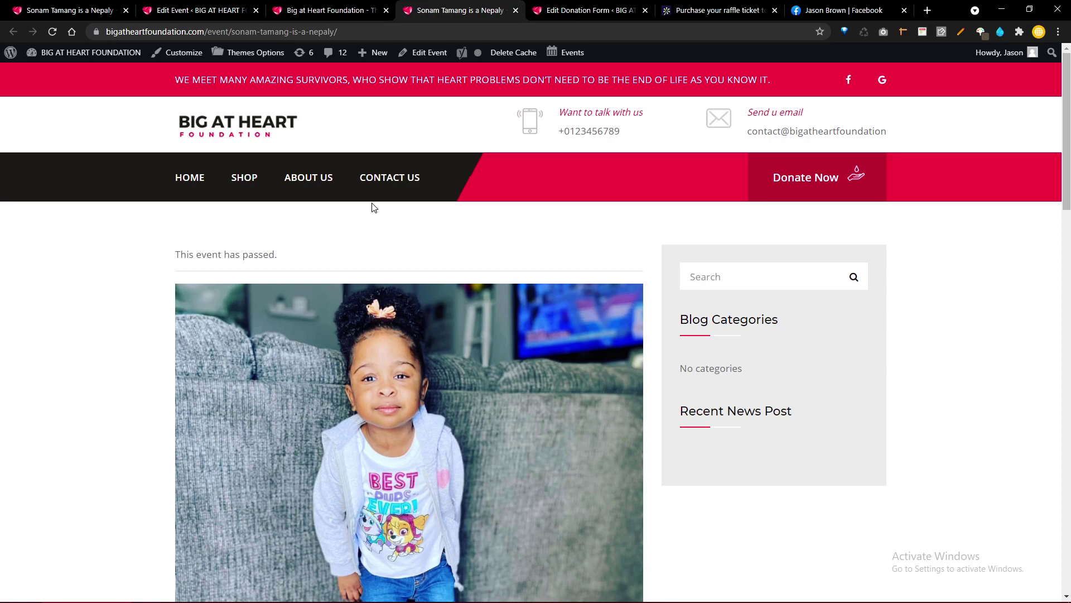
pyautogui.scroll(-10, 101, 257)
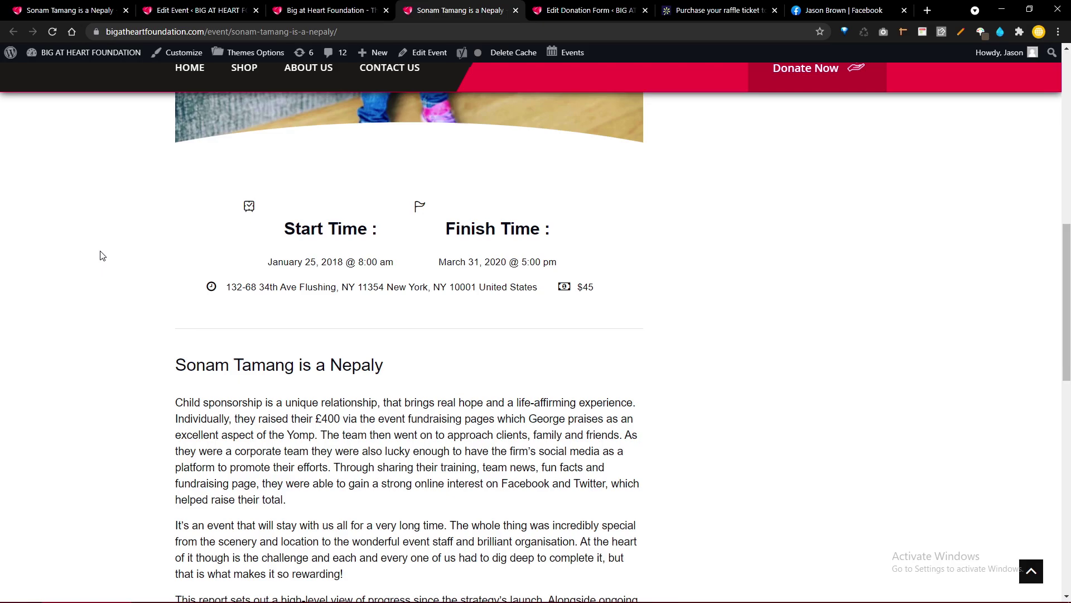
pyautogui.scroll(-6, 101, 255)
pyautogui.scroll(5, 101, 255)
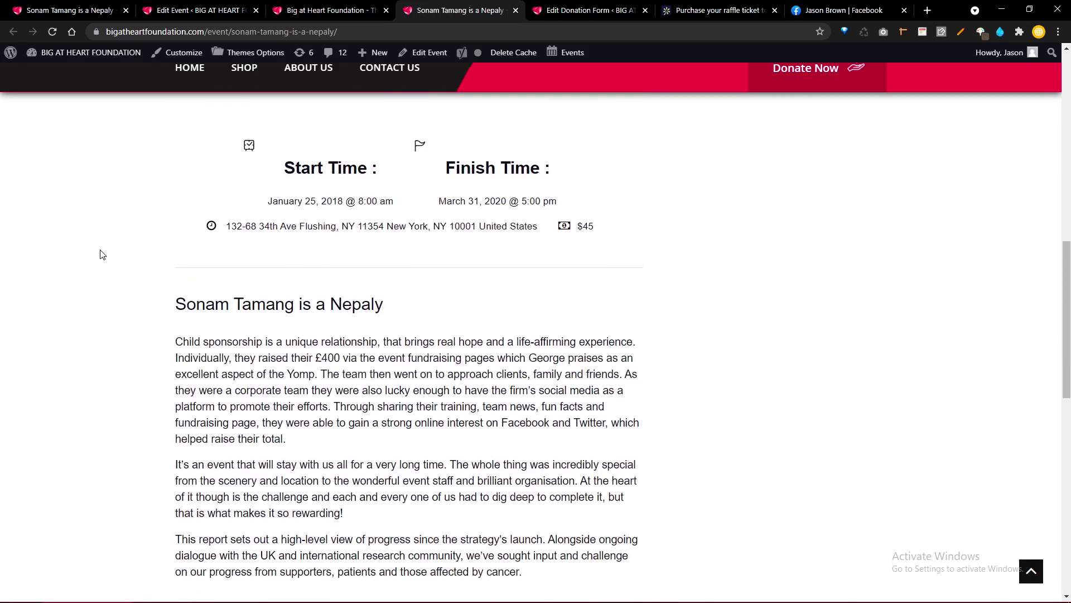
pyautogui.scroll(-5, 102, 255)
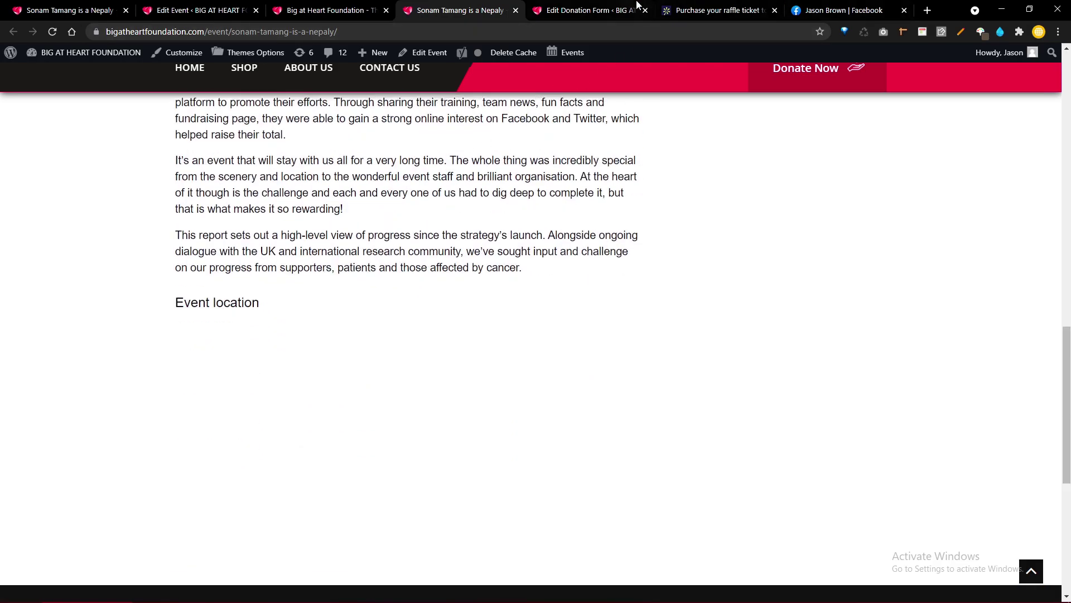
# Step: View the event listing on the home page and check its dates against the system calendar
pyautogui.click(320, 7)
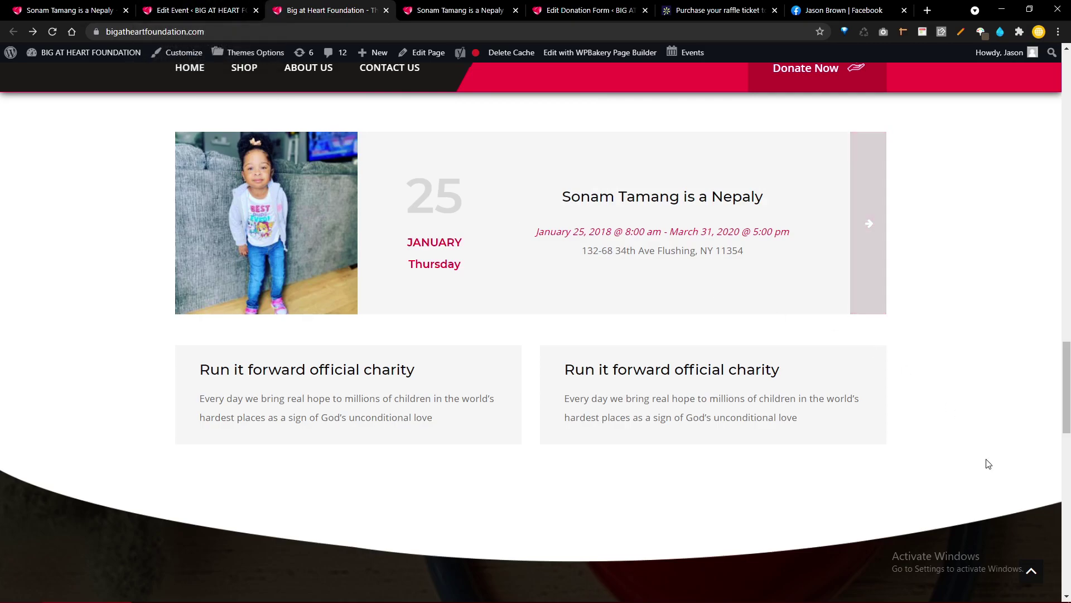
pyautogui.moveTo(1027, 599)
pyautogui.click(1023, 595)
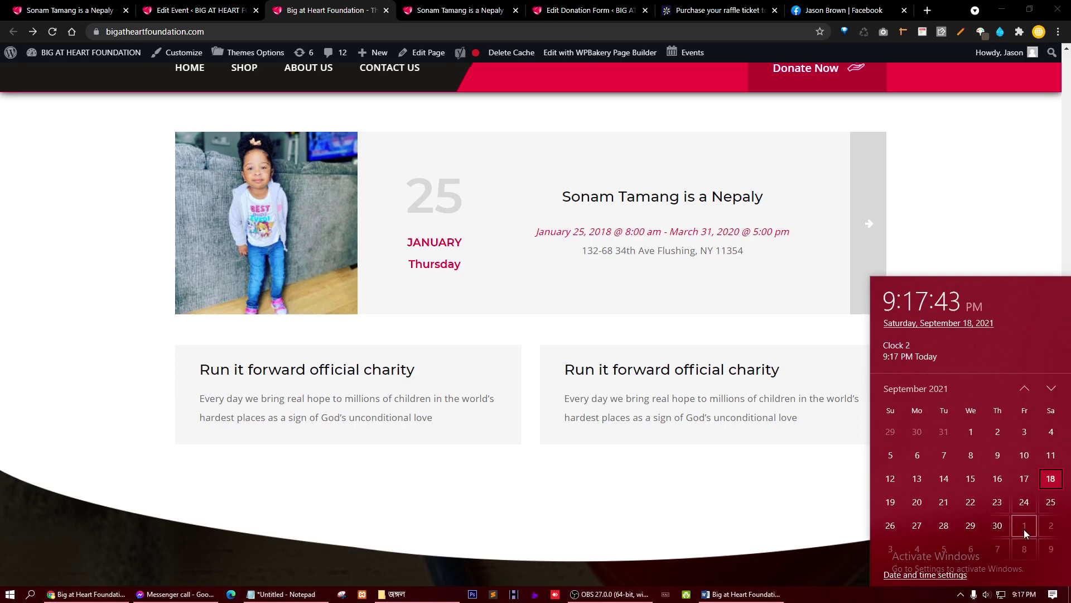
# Step: Switch to the event's edit page and clear the event website URL
pyautogui.click(180, 5)
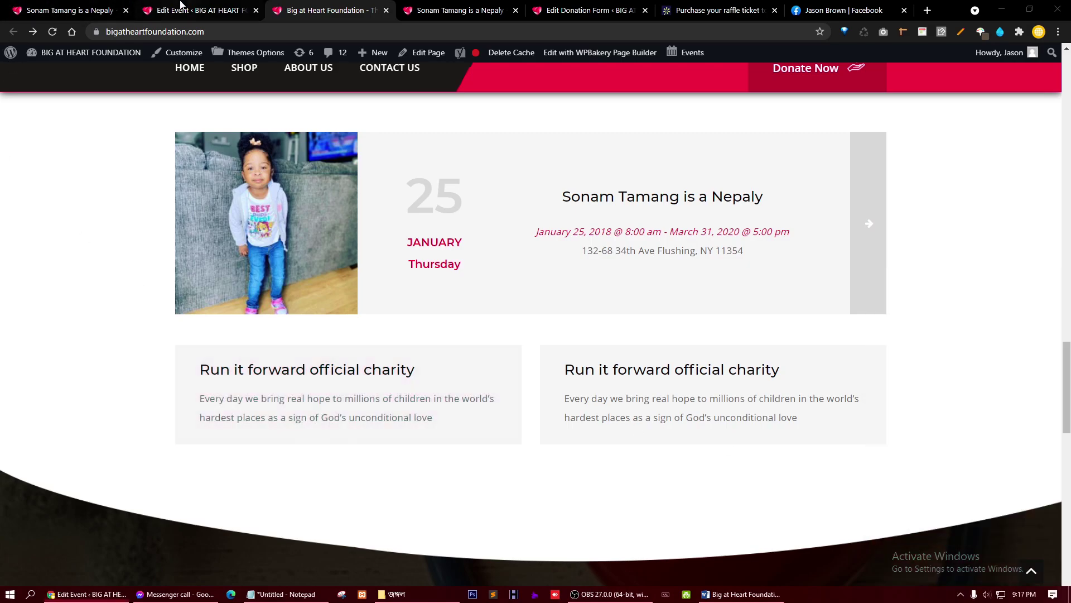
pyautogui.scroll(6, 370, 313)
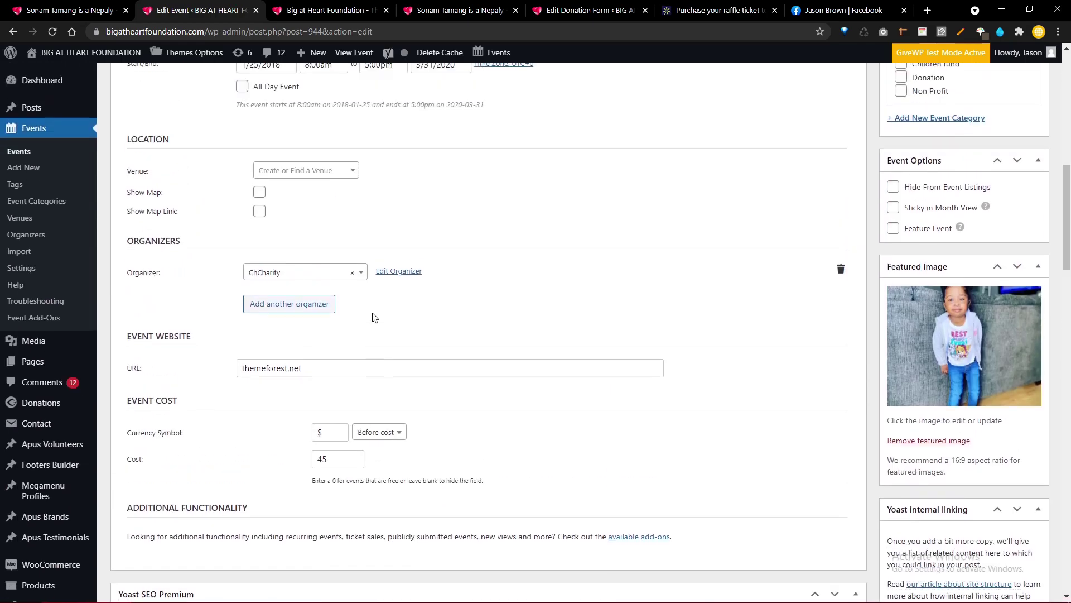
pyautogui.scroll(3, 374, 317)
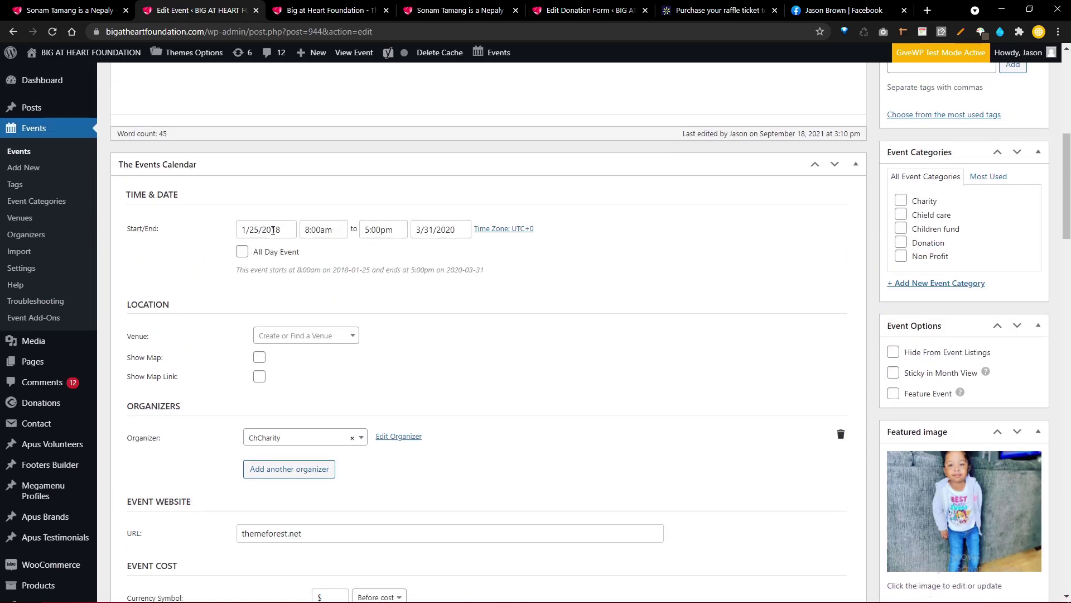
pyautogui.scroll(7, 273, 230)
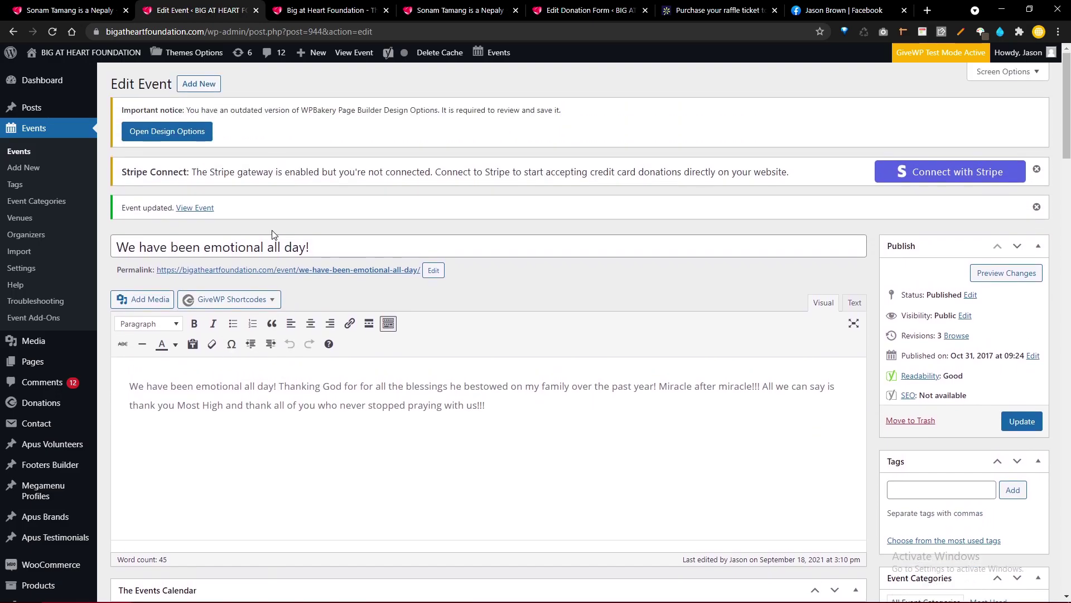
pyautogui.scroll(-7, 273, 235)
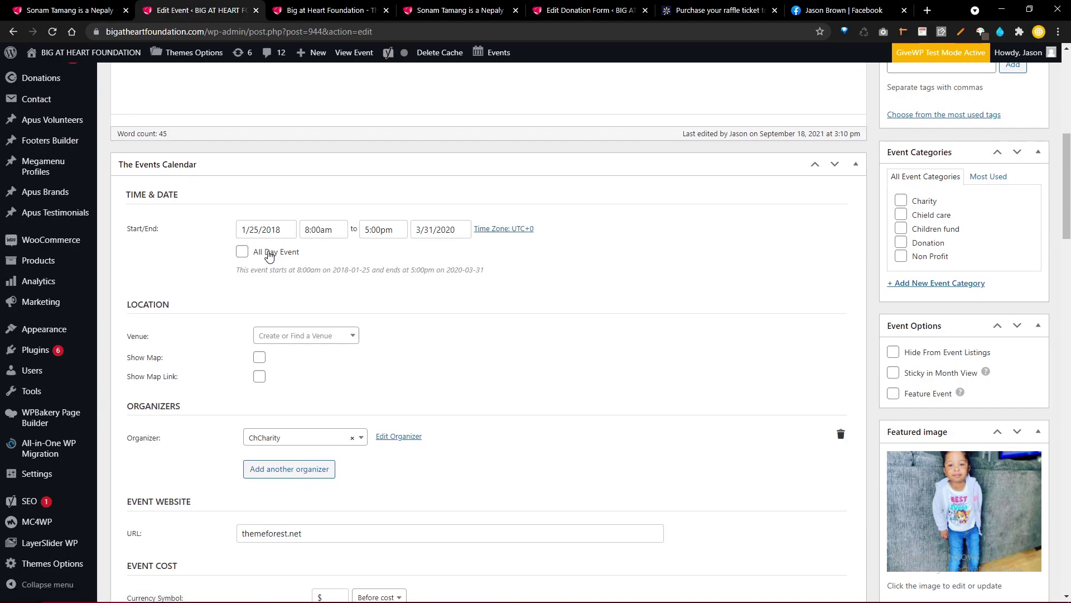
pyautogui.scroll(-2, 268, 255)
pyautogui.scroll(-2, 269, 255)
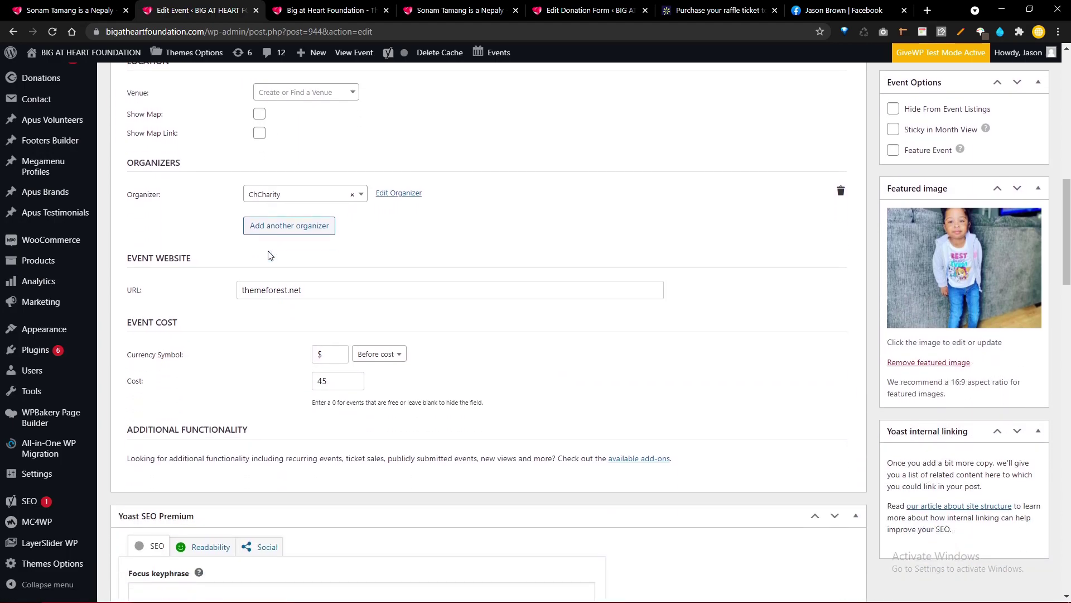
pyautogui.tripleClick(331, 292)
pyautogui.press('BackSpace')
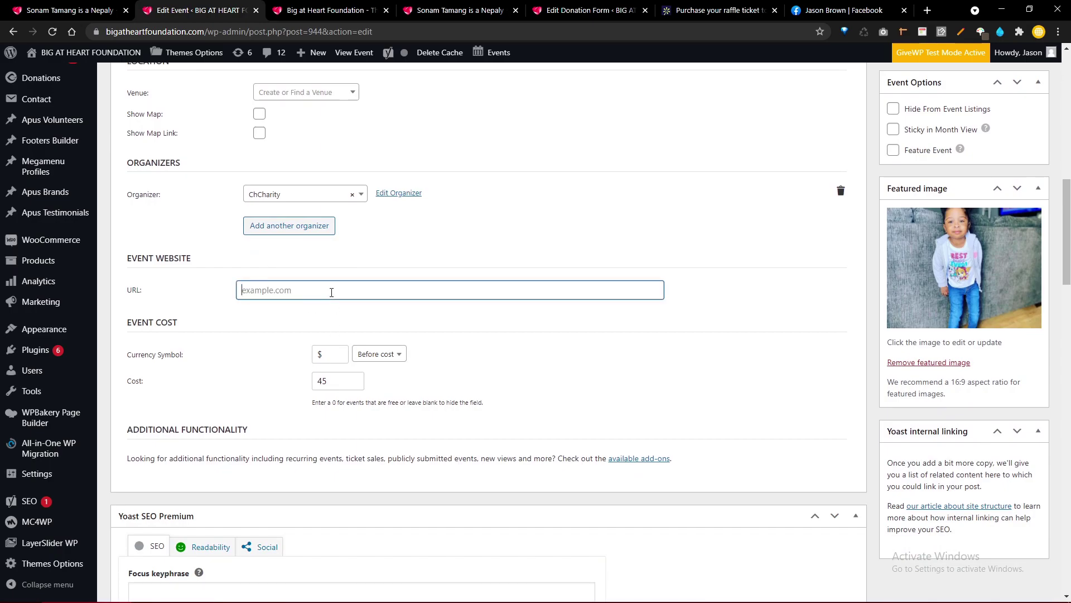
pyautogui.click(290, 311)
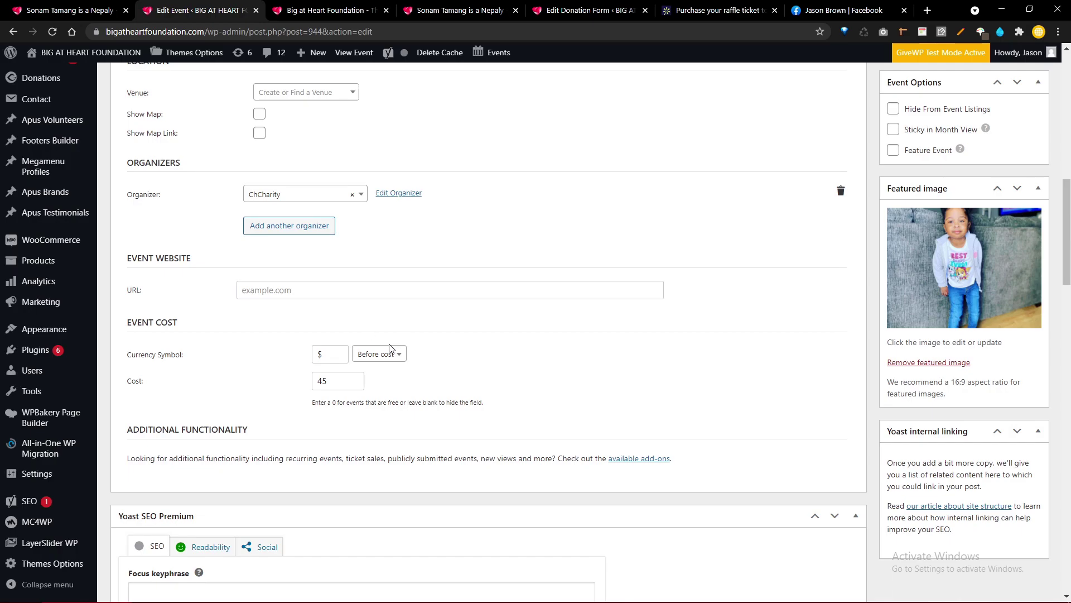
pyautogui.click(384, 351)
pyautogui.click(481, 358)
pyautogui.click(334, 353)
pyautogui.moveTo(334, 353); pyautogui.dragTo(275, 359)
pyautogui.scroll(2, 289, 234)
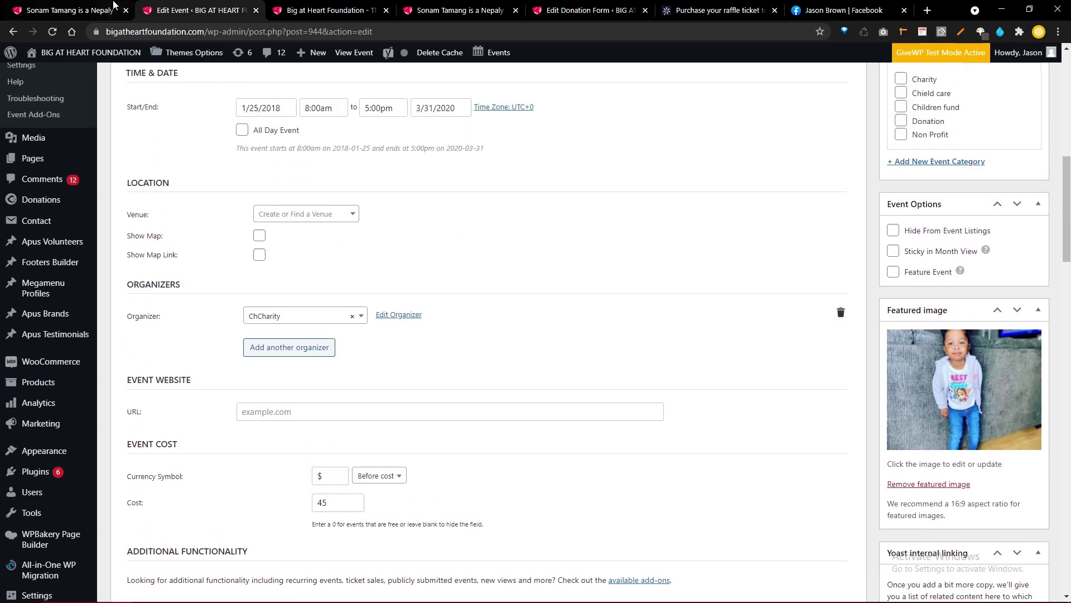
# Step: Open the site's Donate Now page from the home page in a new tab and switch to it
pyautogui.click(329, 10)
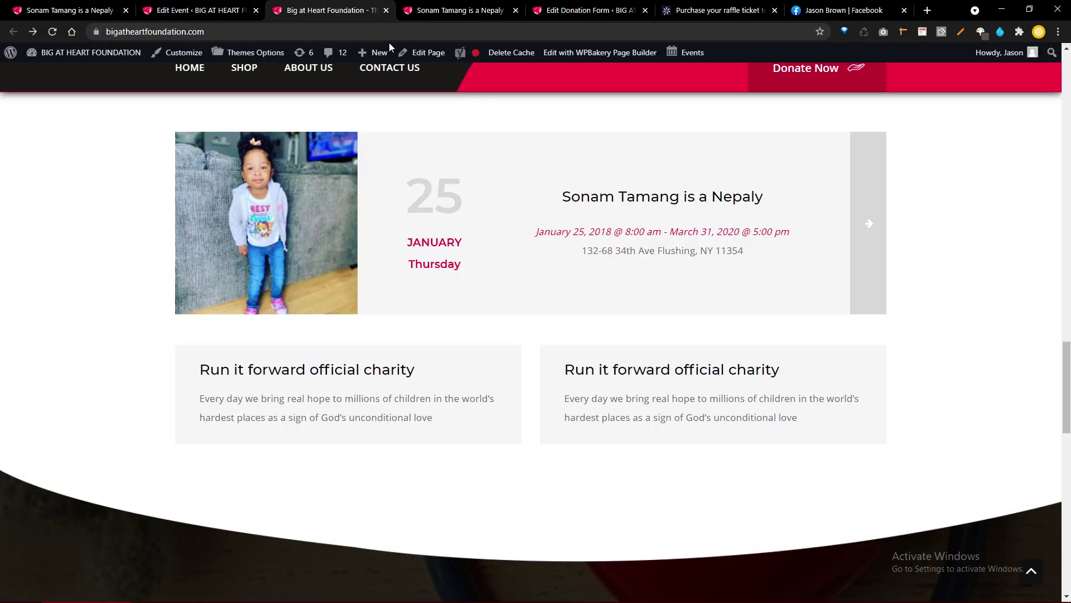
pyautogui.scroll(5, 530, 183)
pyautogui.scroll(10, 530, 184)
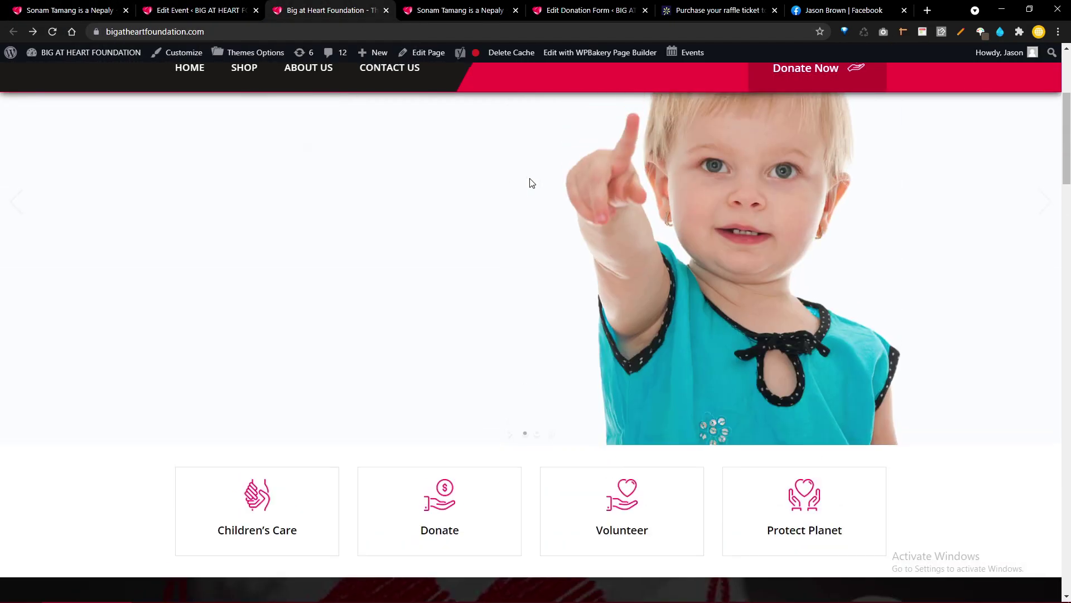
pyautogui.scroll(2, 530, 183)
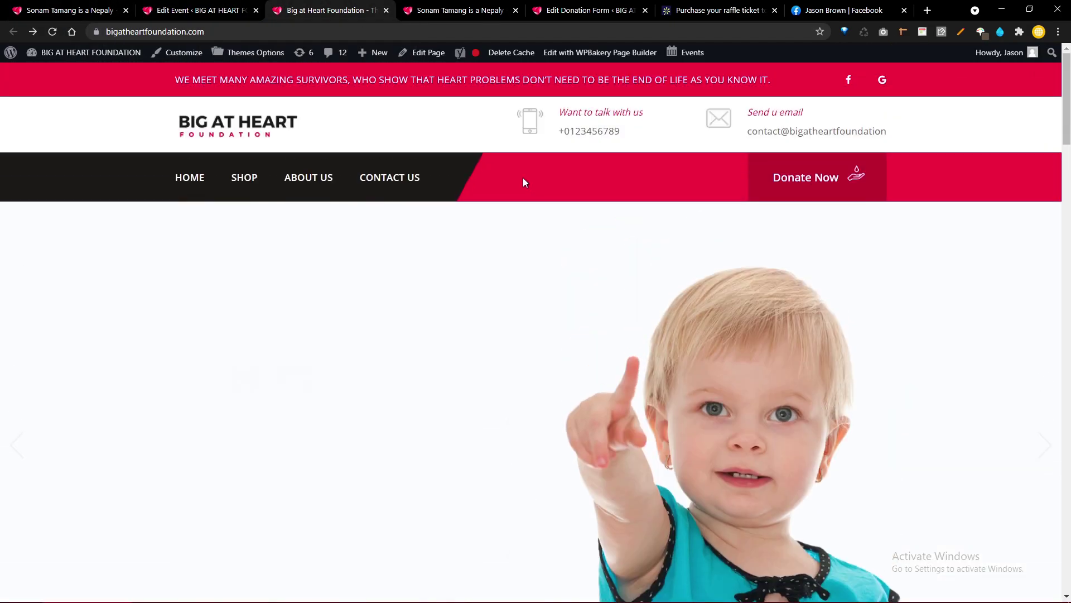
pyautogui.middleClick(807, 178)
pyautogui.scroll(-10, 807, 178)
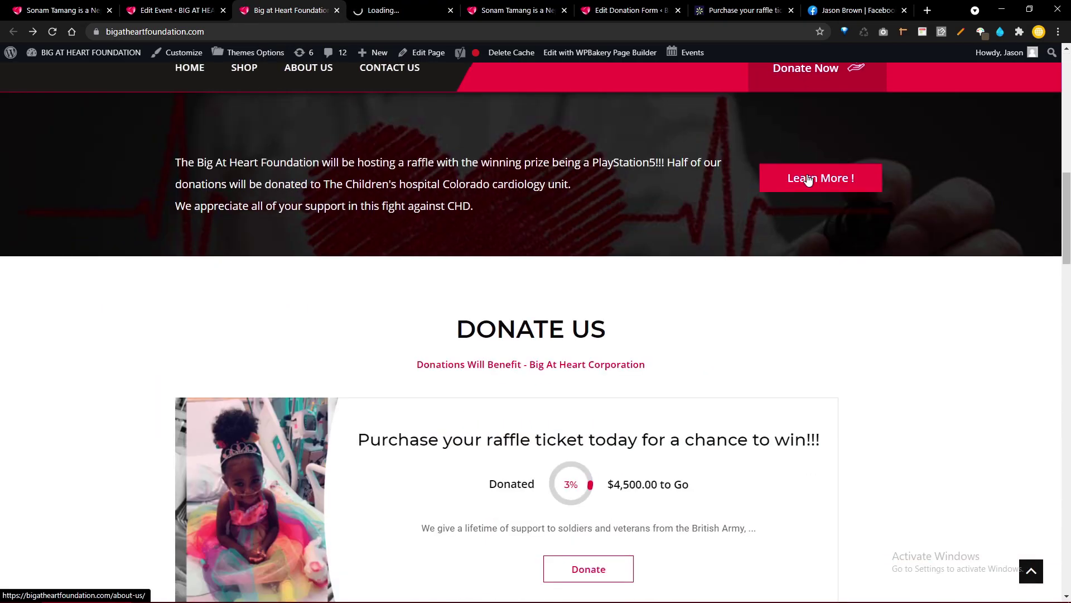
pyautogui.scroll(-5, 808, 178)
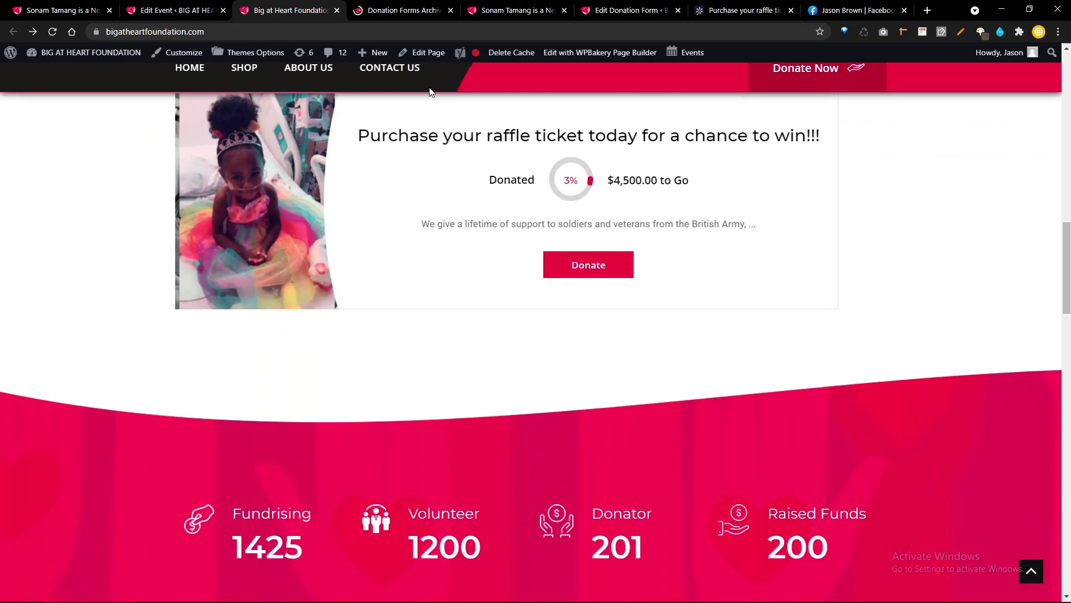
pyautogui.click(371, 4)
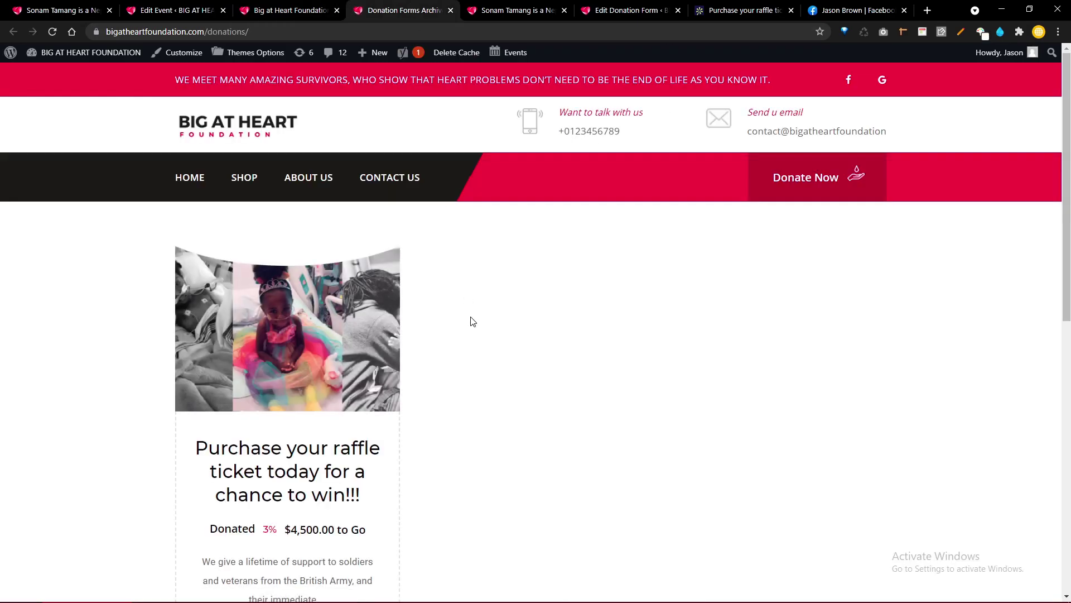
# Step: Open the donation page of the raffle ticket campaign and view its contents
pyautogui.scroll(-3, 469, 319)
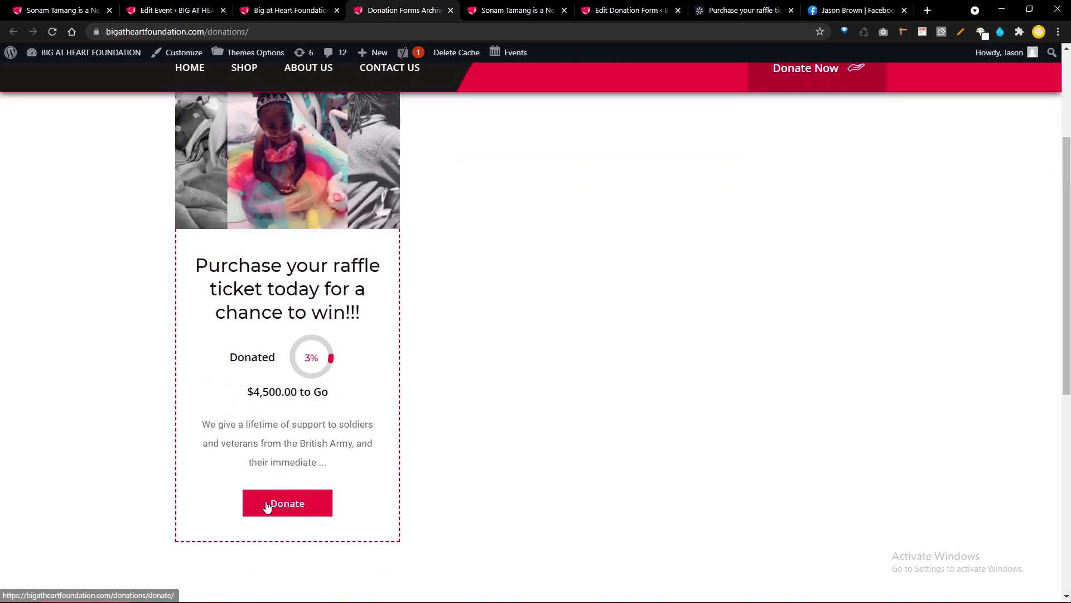
pyautogui.click(267, 505)
pyautogui.scroll(2, 426, 436)
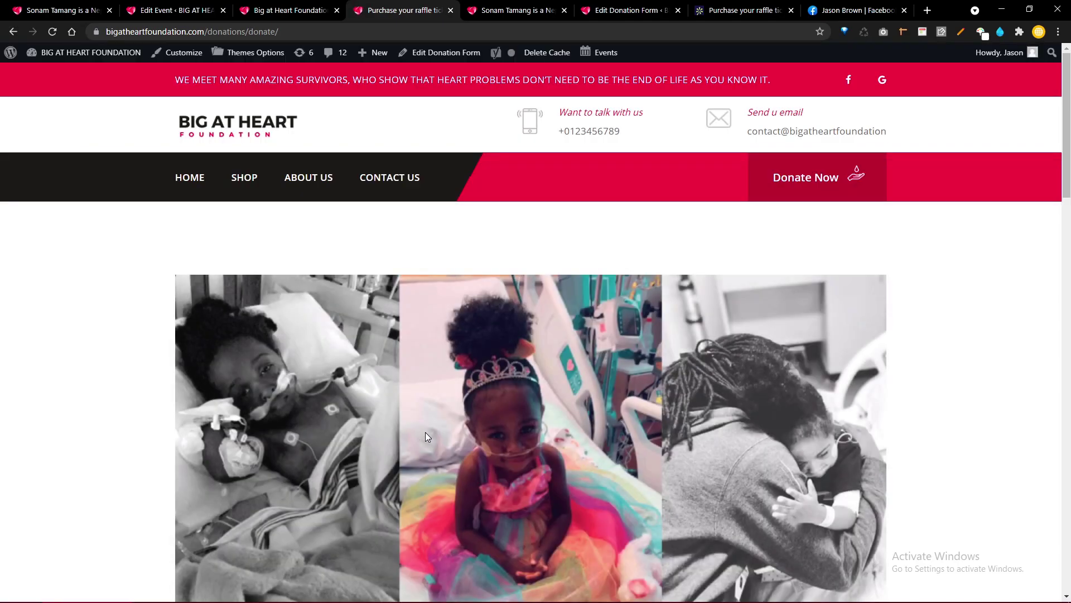
pyautogui.scroll(-8, 434, 426)
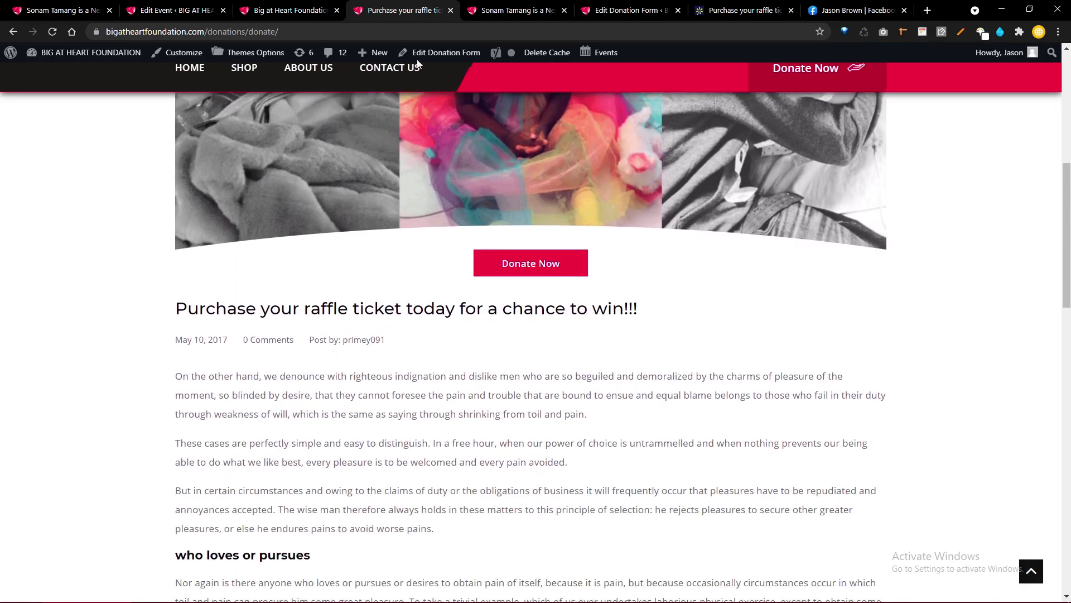
# Step: Copy the web address of the raffle donation page and close its tab
pyautogui.rightClick(399, 31)
pyautogui.hotkey('ctrl', 'c')
pyautogui.click(423, 86)
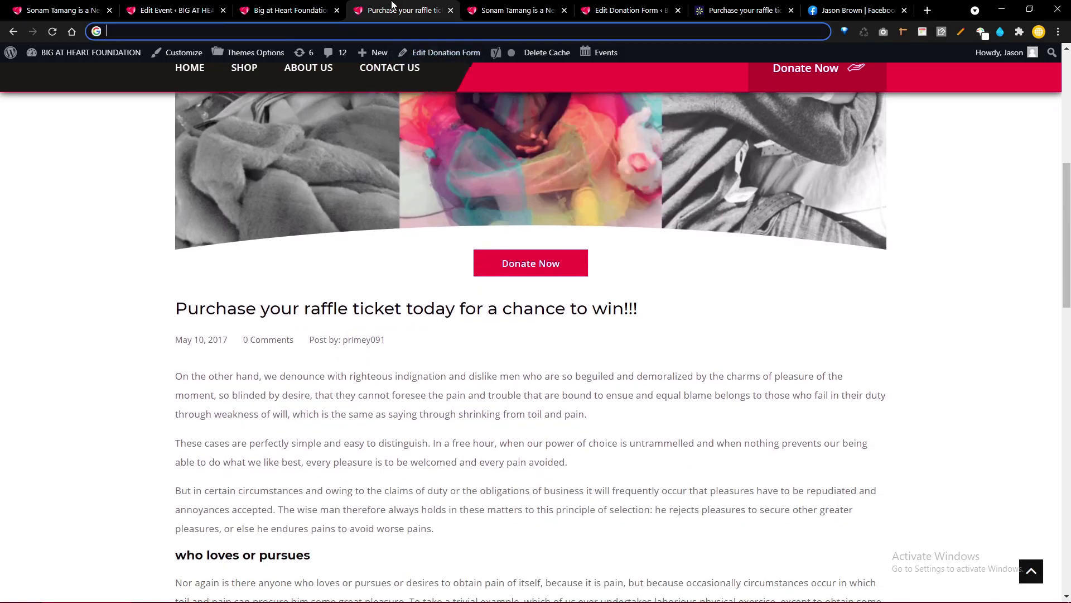
pyautogui.middleClick(393, 4)
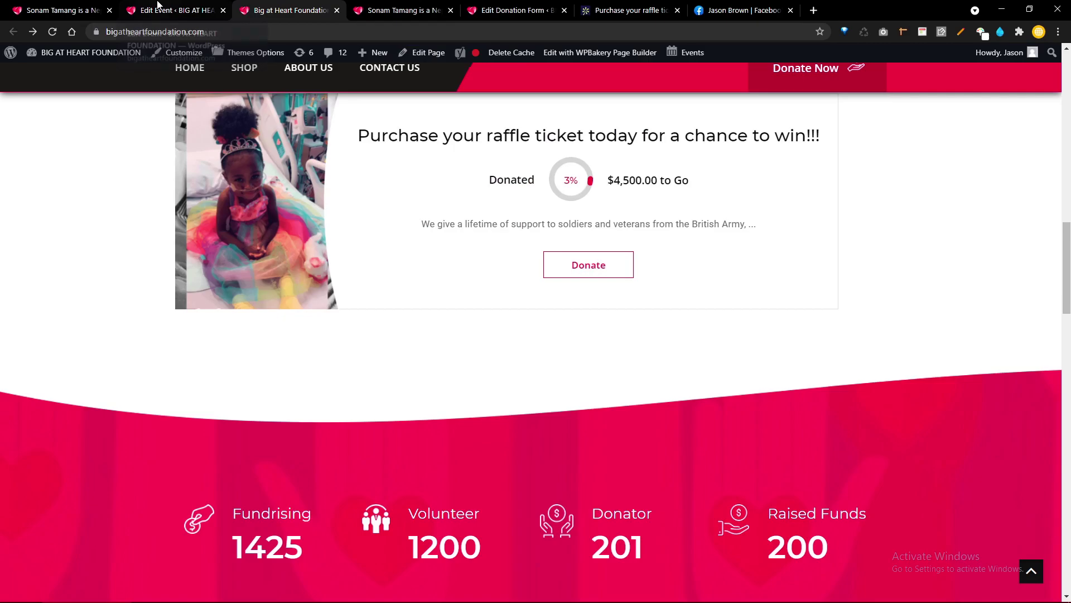
pyautogui.click(158, 6)
pyautogui.click(281, 410)
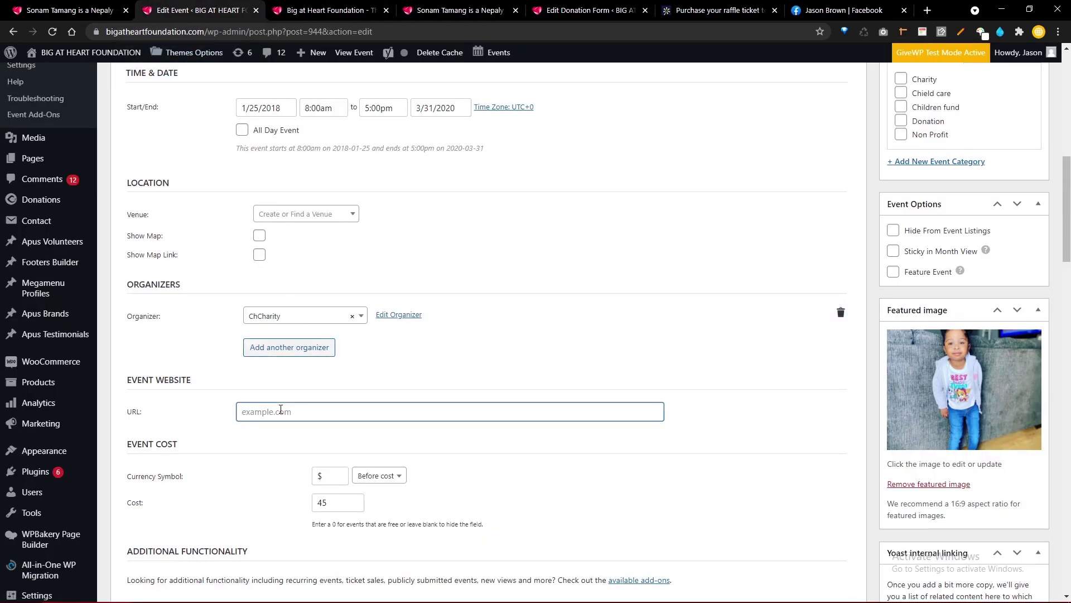
pyautogui.hotkey('ctrl', 'v')
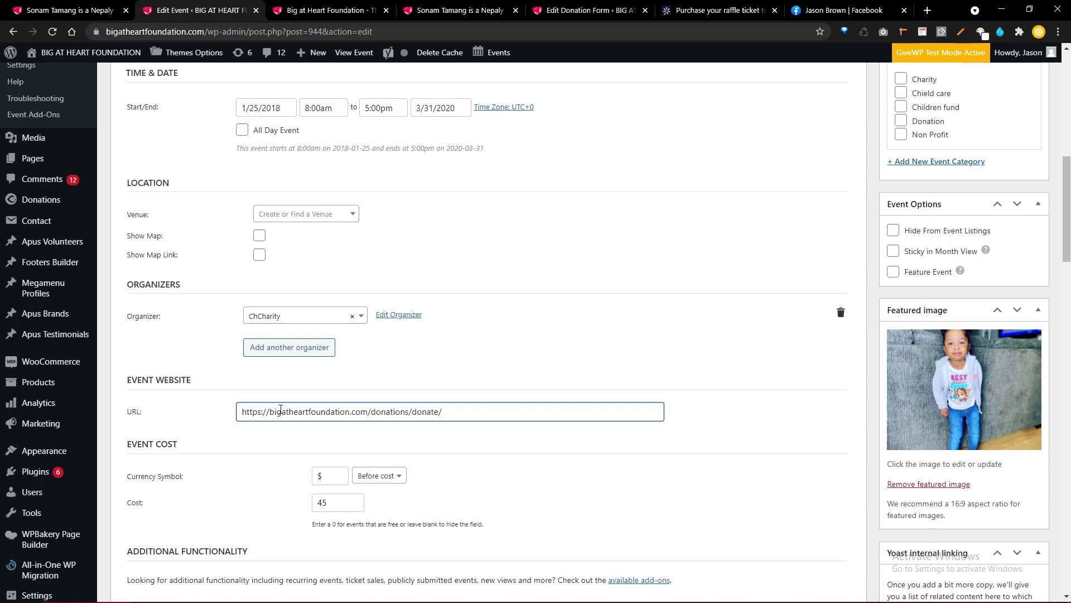
pyautogui.click(267, 370)
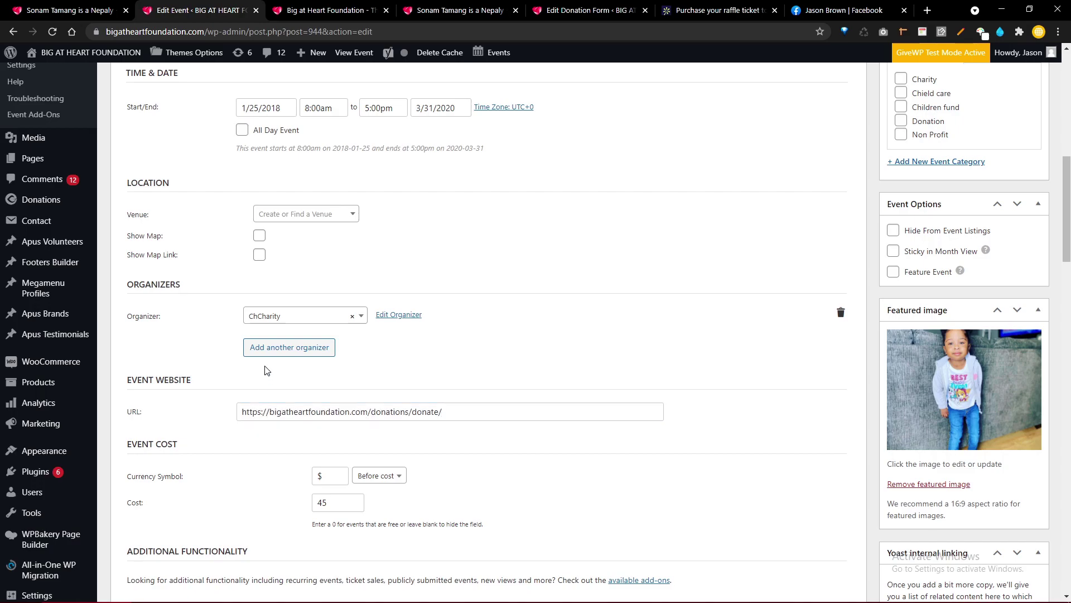
# Step: Disallow comments on the event in its discussion settings
pyautogui.scroll(-12, 267, 370)
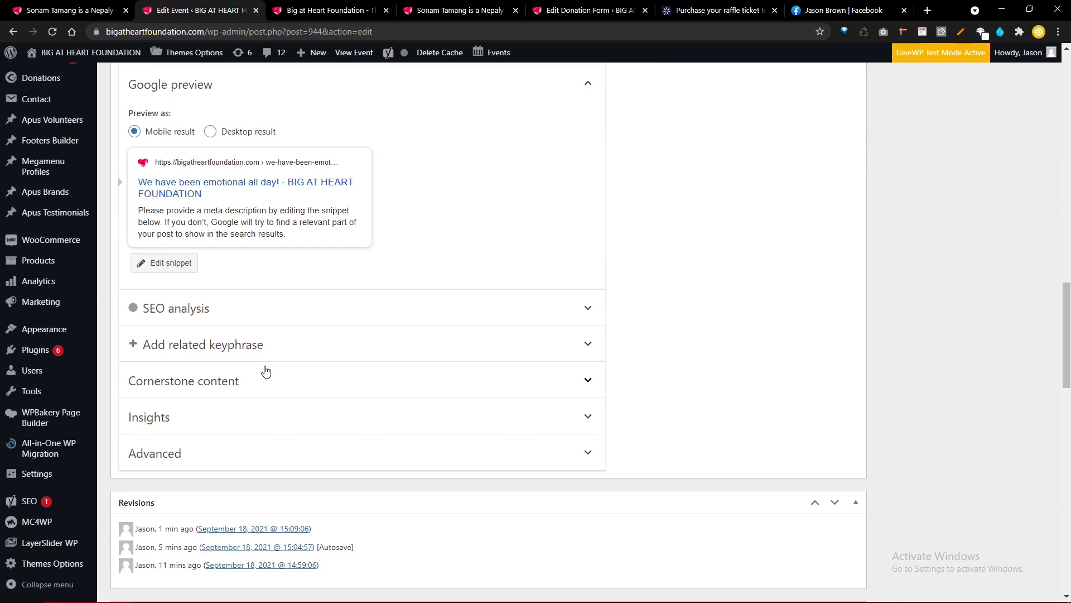
pyautogui.scroll(-5, 266, 371)
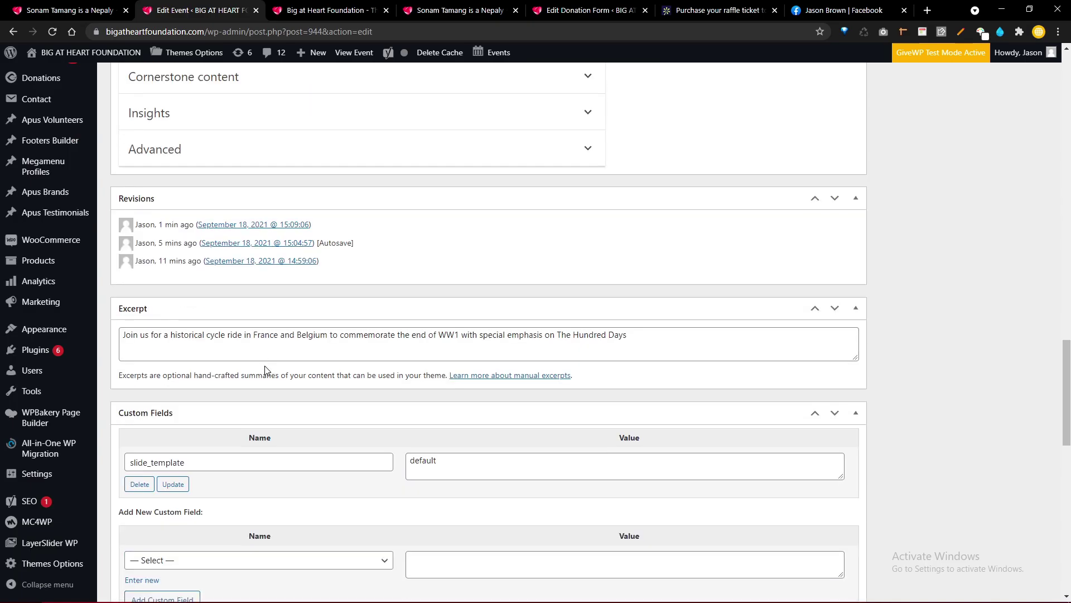
pyautogui.scroll(-7, 267, 370)
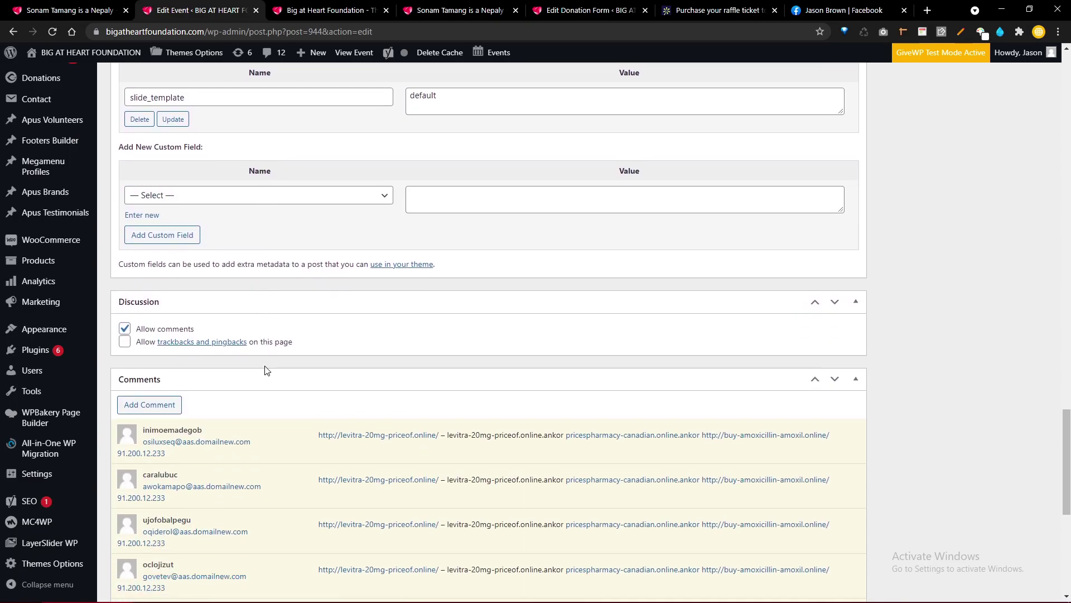
pyautogui.click(148, 272)
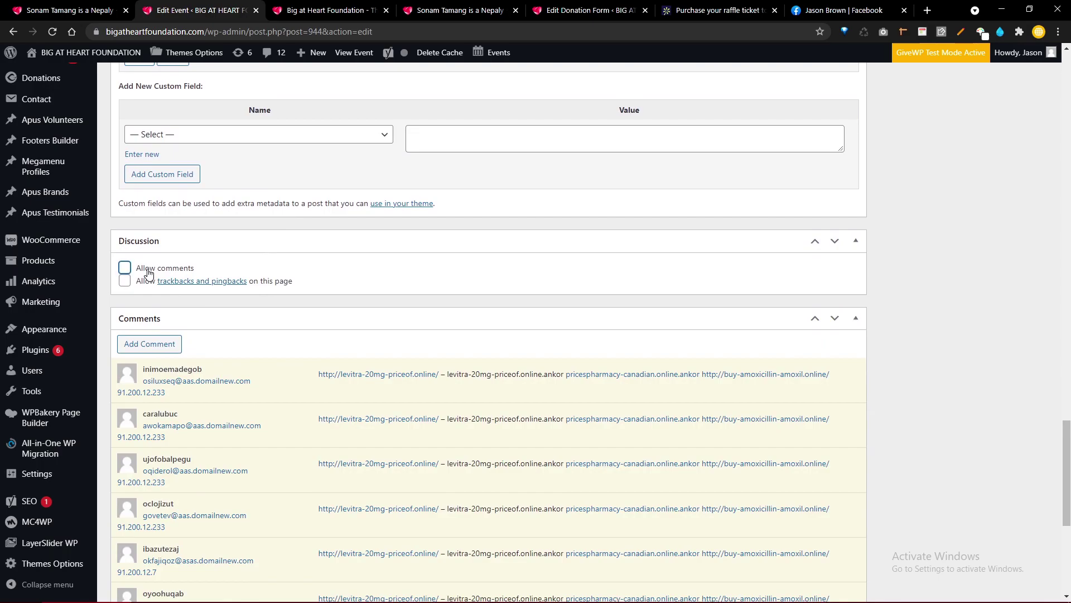
pyautogui.scroll(-6, 343, 279)
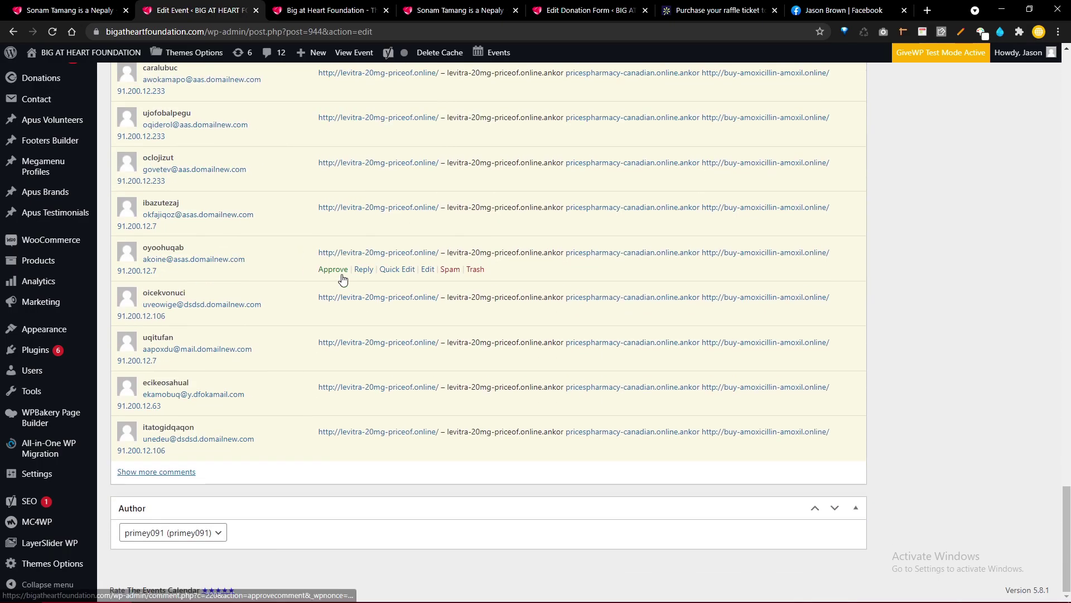
# Step: Set the event's author to the signed-in user's account and update the published event
pyautogui.scroll(20, 342, 276)
pyautogui.scroll(-15, 342, 274)
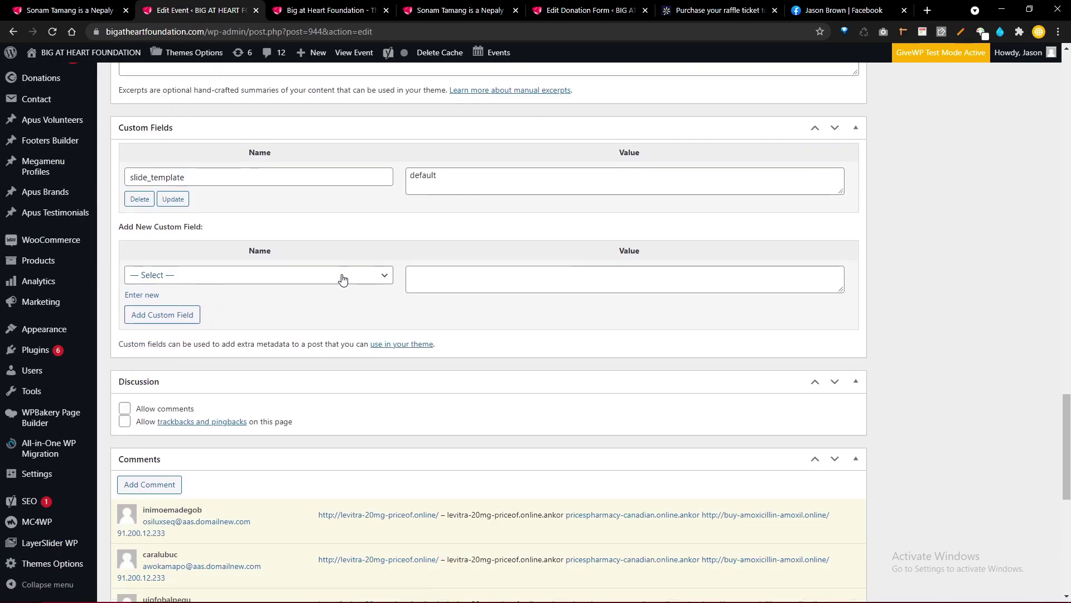
pyautogui.click(178, 533)
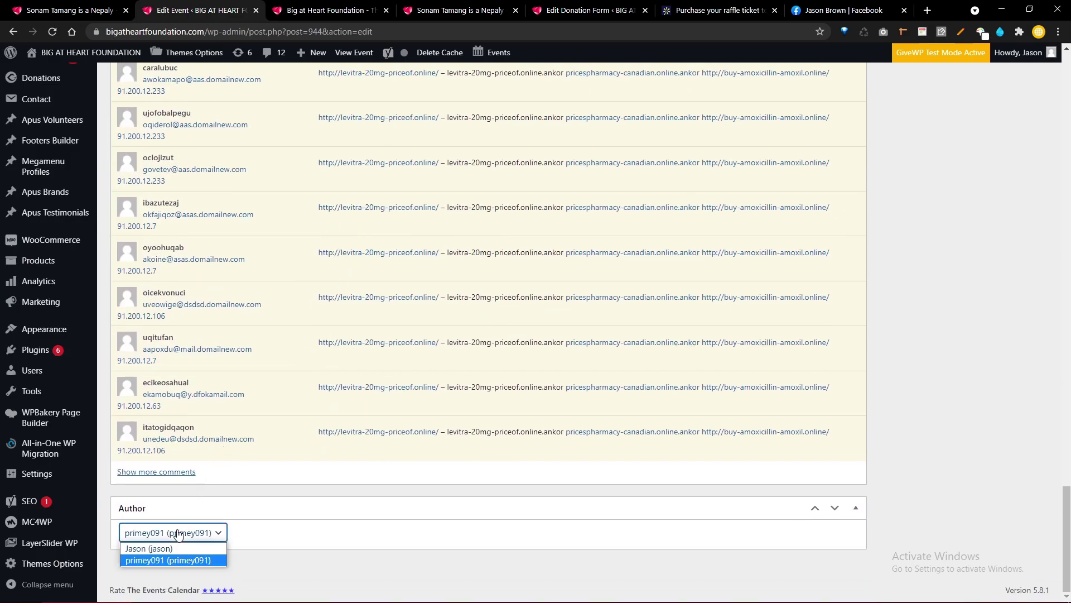
pyautogui.click(177, 548)
pyautogui.scroll(12, 311, 543)
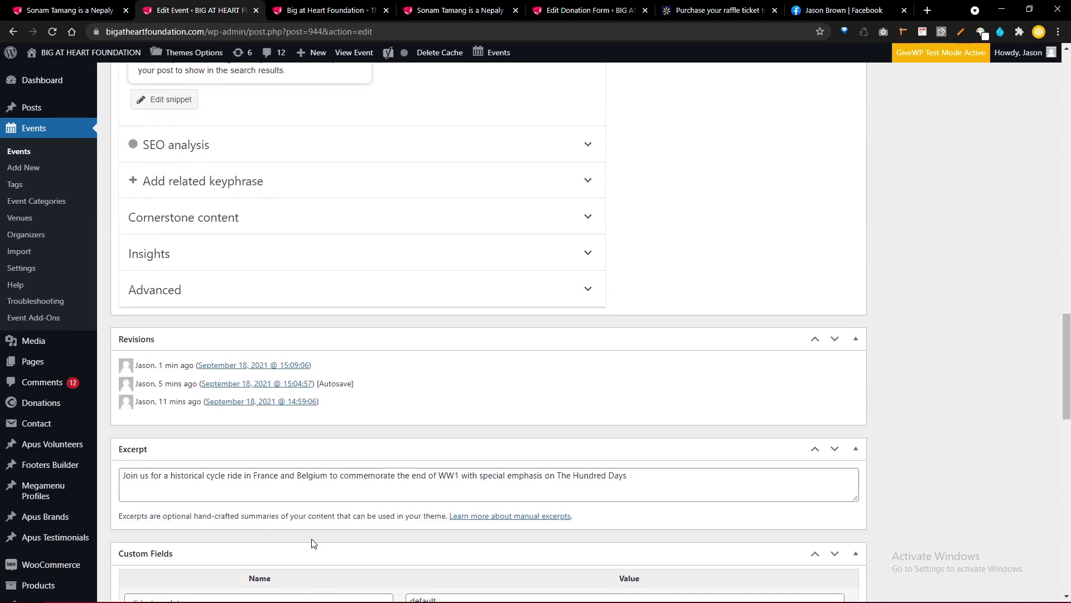
pyautogui.scroll(15, 312, 543)
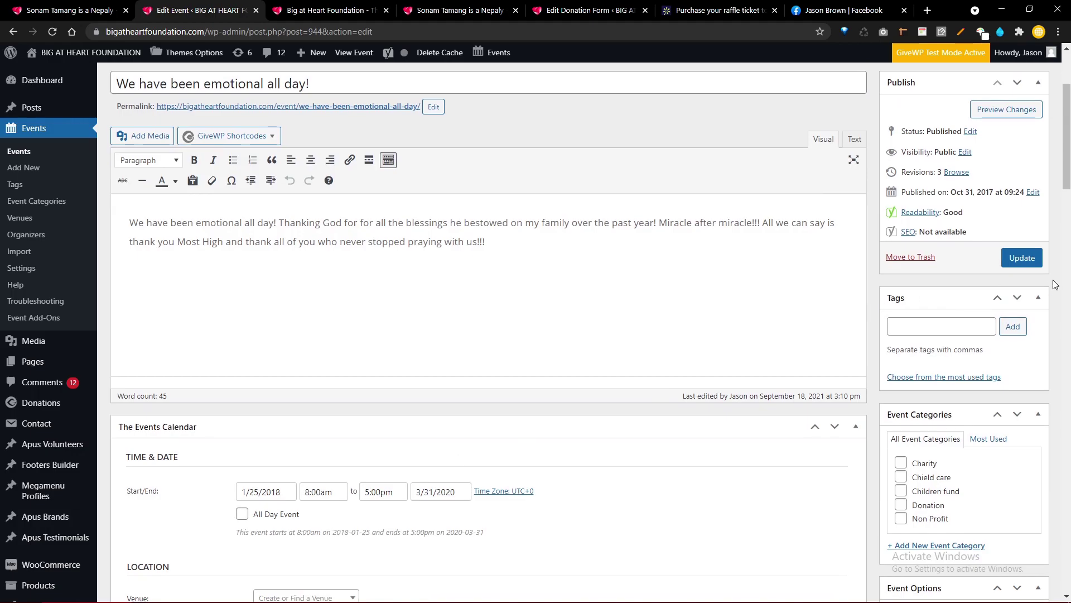
pyautogui.click(1030, 264)
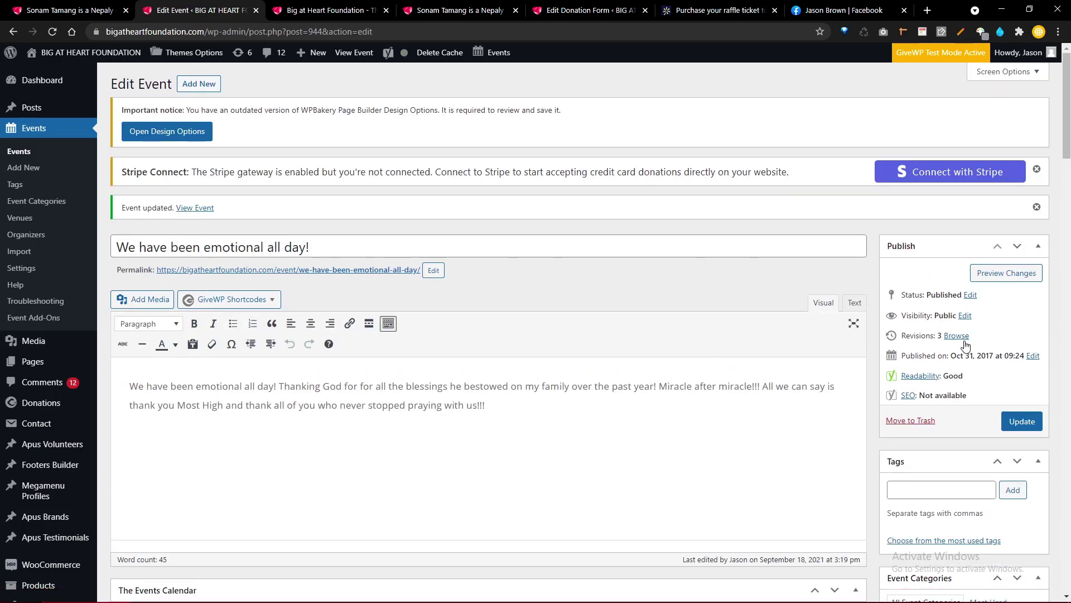
# Step: Open the updated event's live page in a new tab and close the old homepage and event page tabs
pyautogui.middleClick(204, 212)
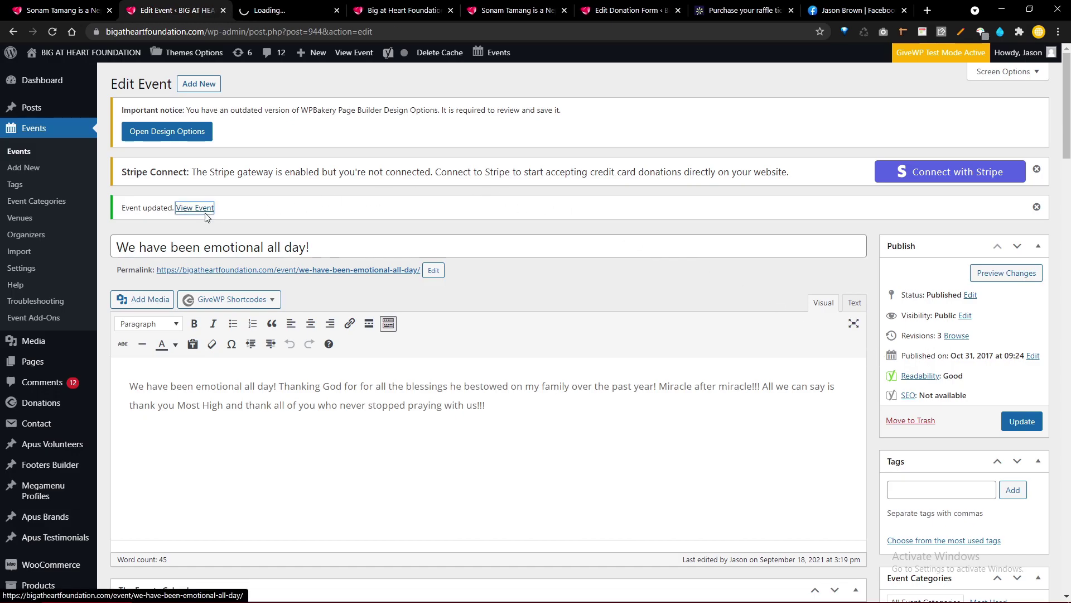
pyautogui.click(432, 5)
pyautogui.middleClick(432, 5)
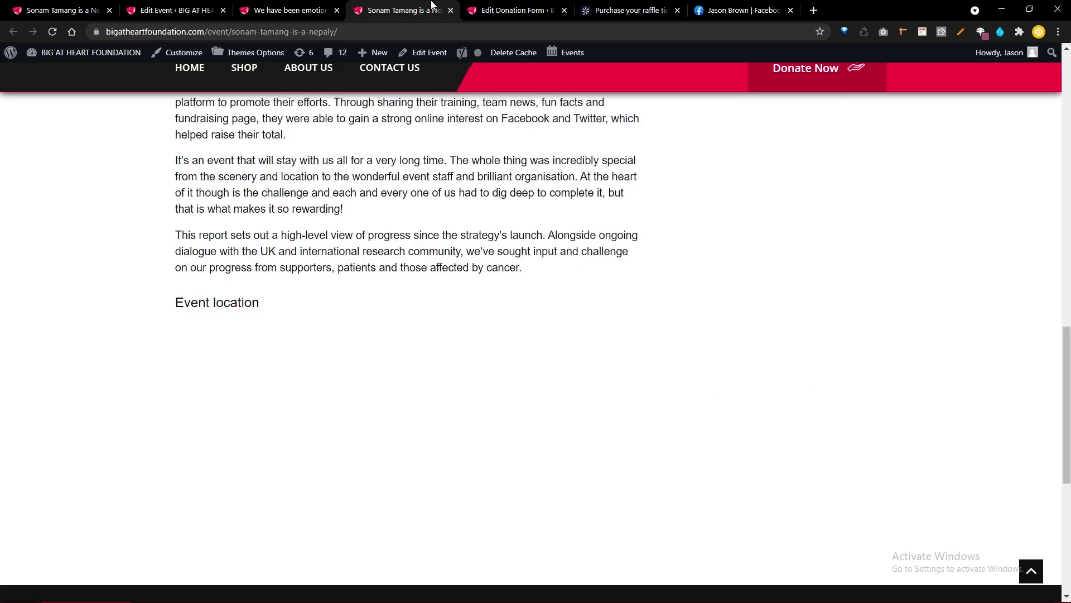
pyautogui.middleClick(432, 5)
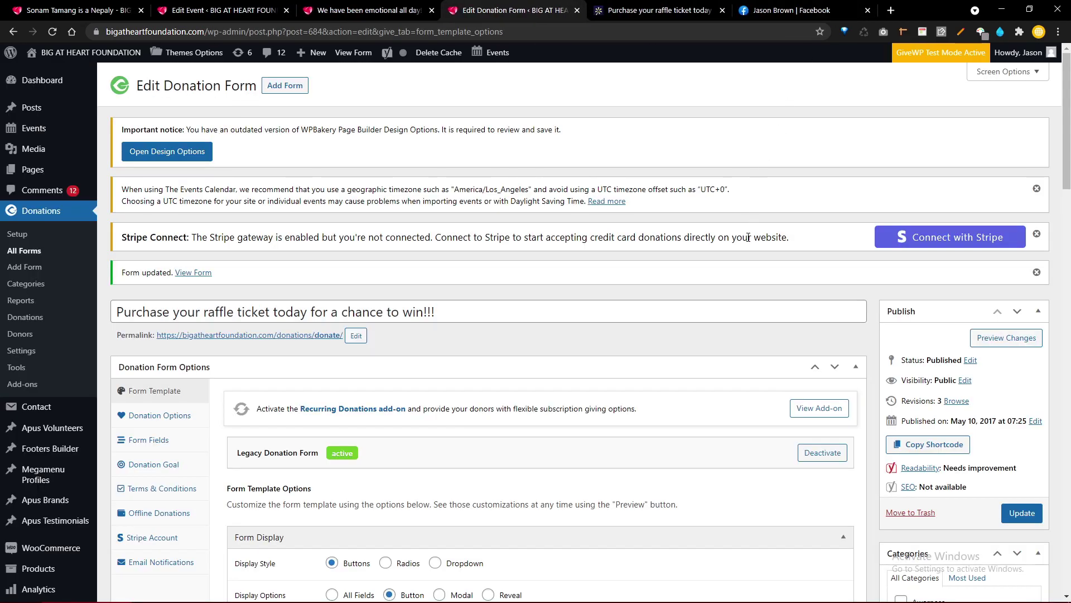
pyautogui.doubleClick(933, 5)
pyautogui.rightClick(926, 3)
pyautogui.click(953, 35)
pyautogui.rightClick(949, 4)
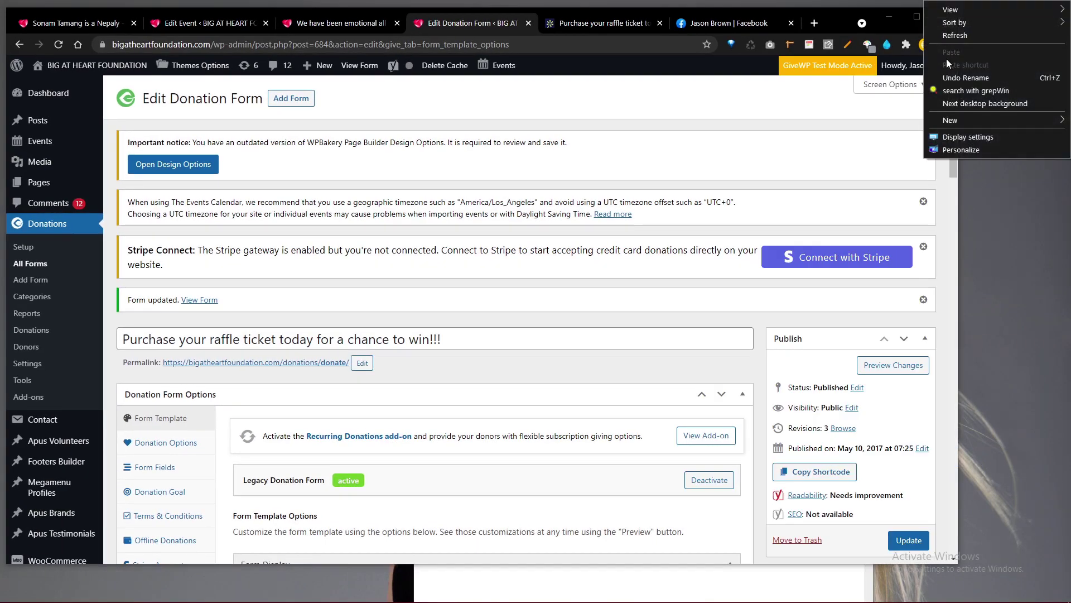
pyautogui.click(953, 35)
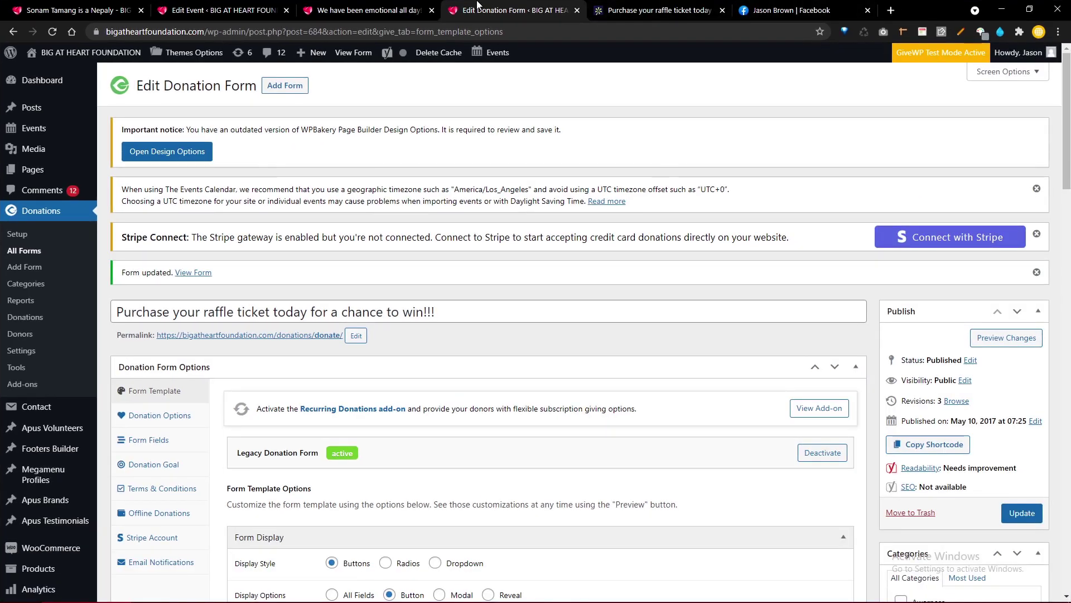
# Step: Examine the live event page's image, start and finish times, cost, description and footer
pyautogui.click(367, 9)
pyautogui.scroll(-8, 628, 199)
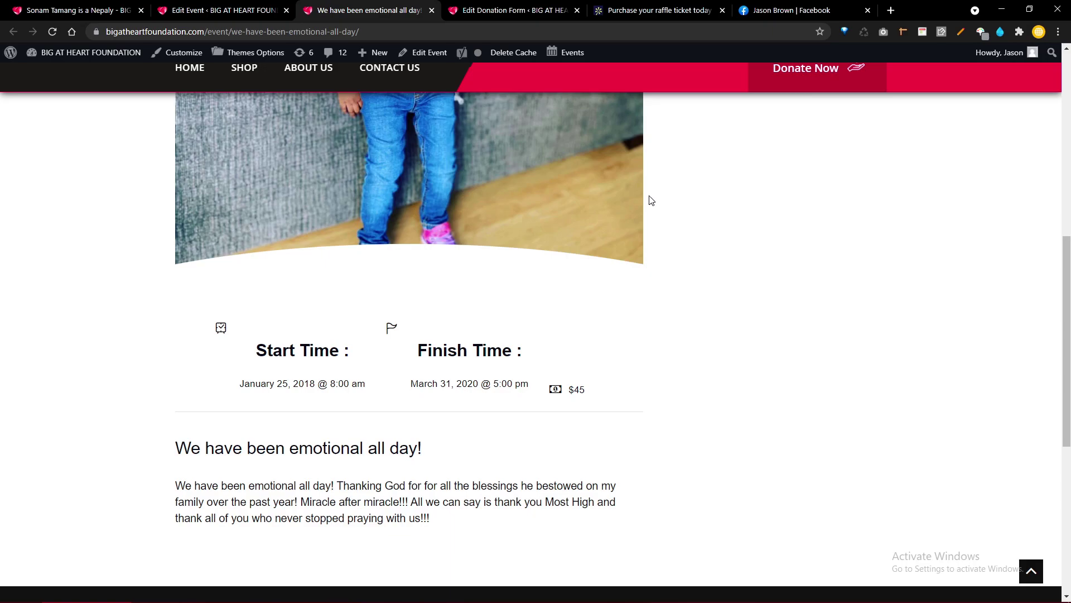
pyautogui.scroll(6, 646, 211)
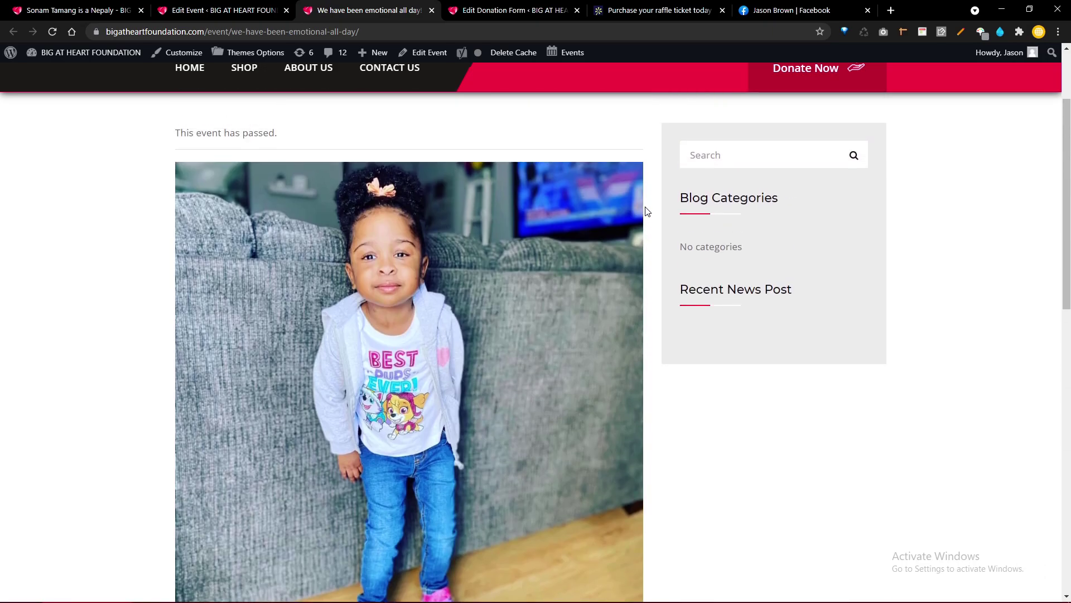
pyautogui.scroll(-10, 645, 210)
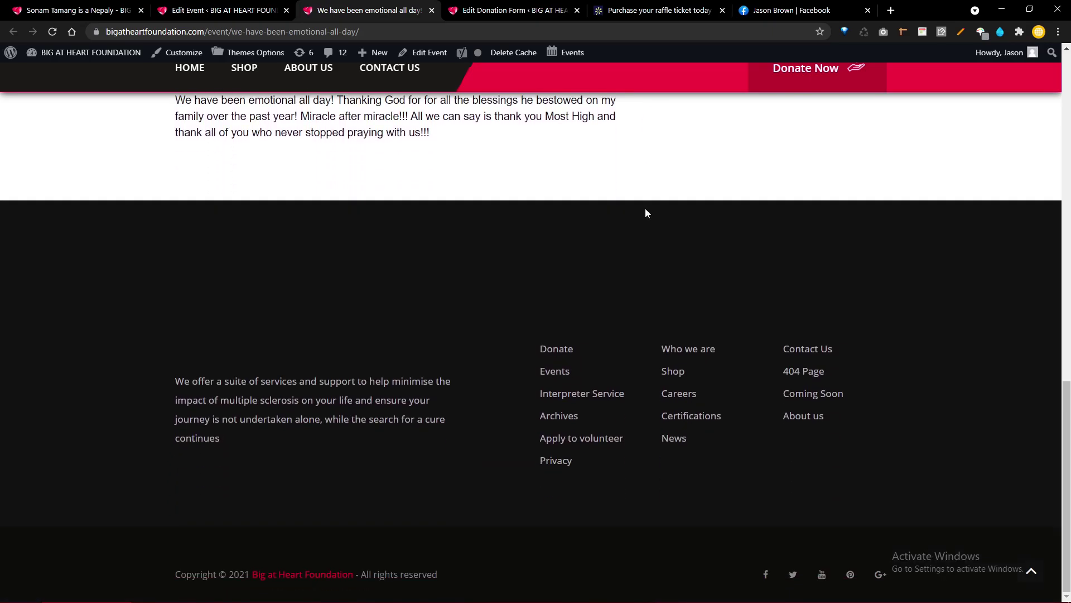
pyautogui.scroll(6, 646, 213)
pyautogui.scroll(8, 647, 212)
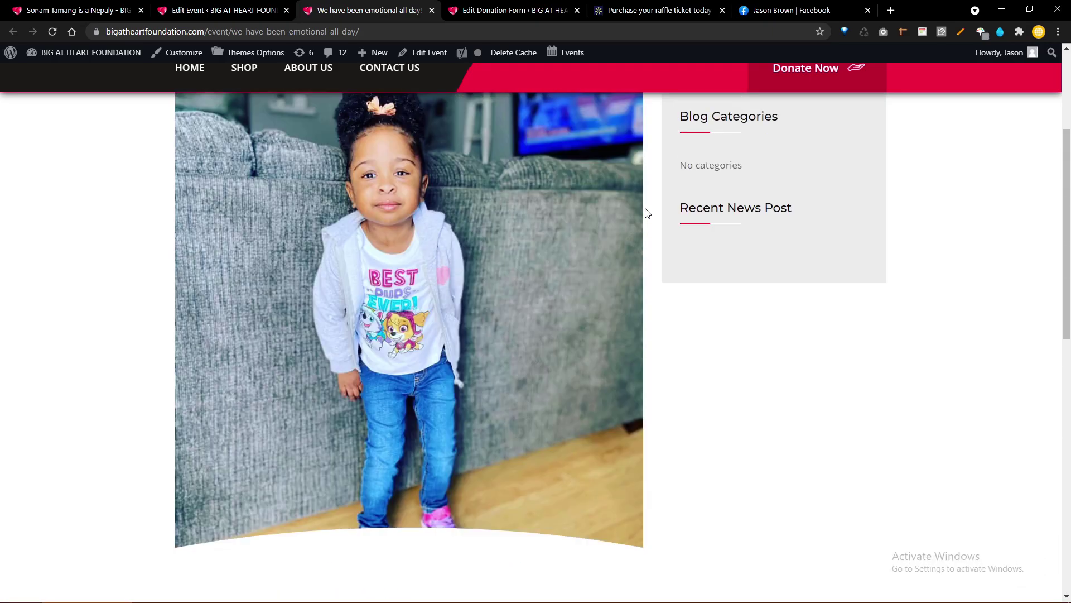
pyautogui.scroll(-7, 646, 213)
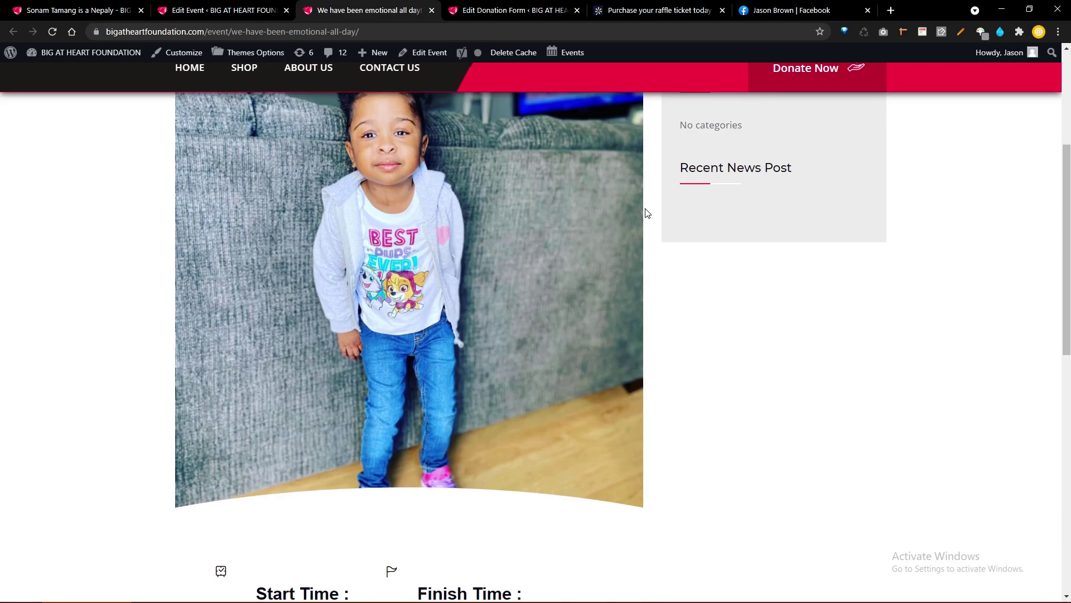
pyautogui.scroll(8, 647, 213)
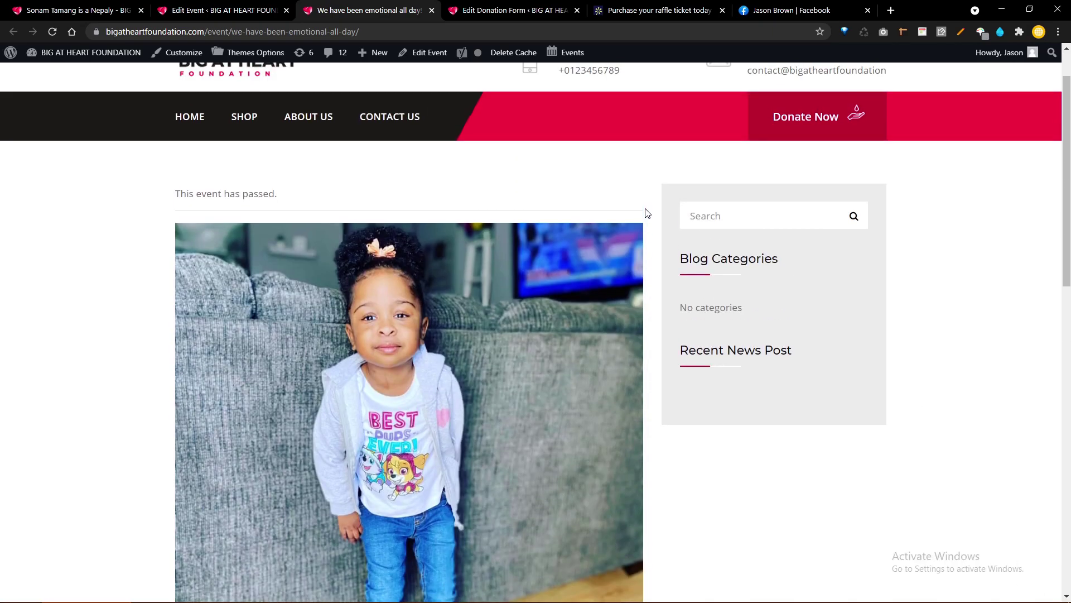
pyautogui.scroll(-7, 647, 212)
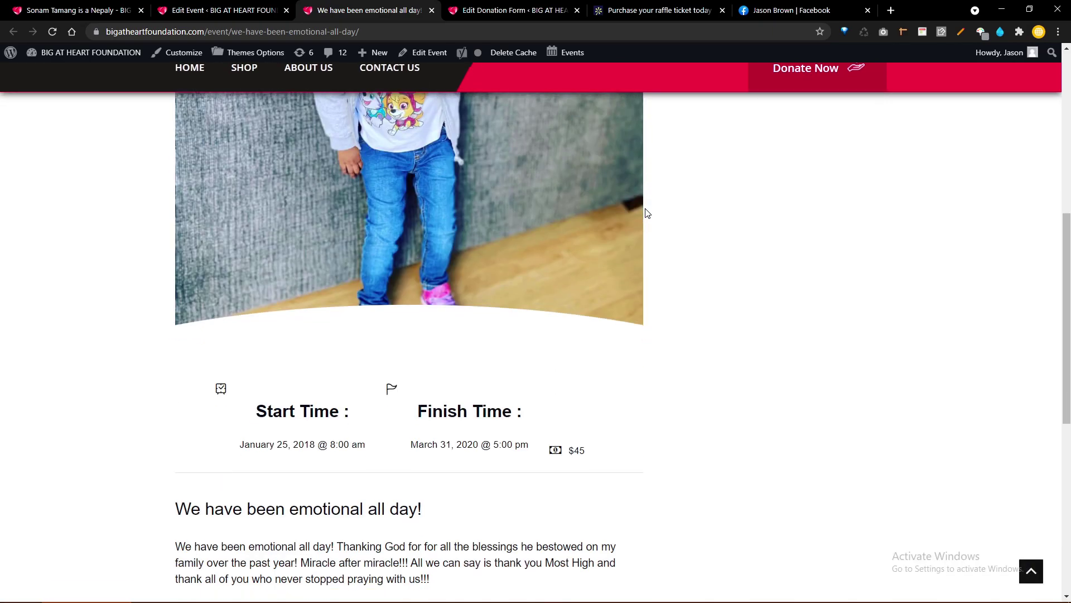
pyautogui.click(249, 5)
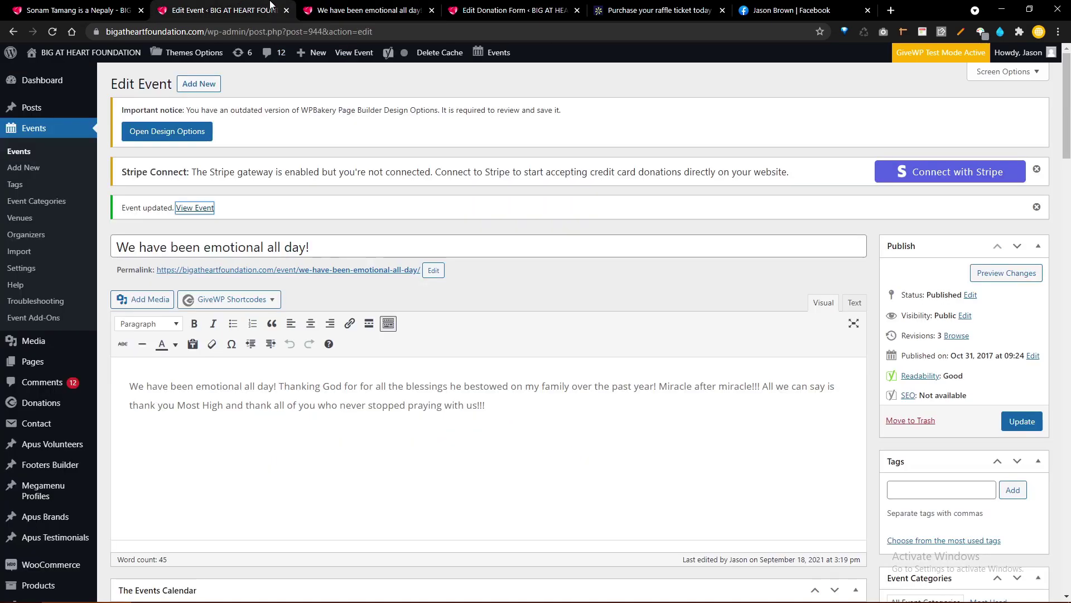
pyautogui.click(363, 10)
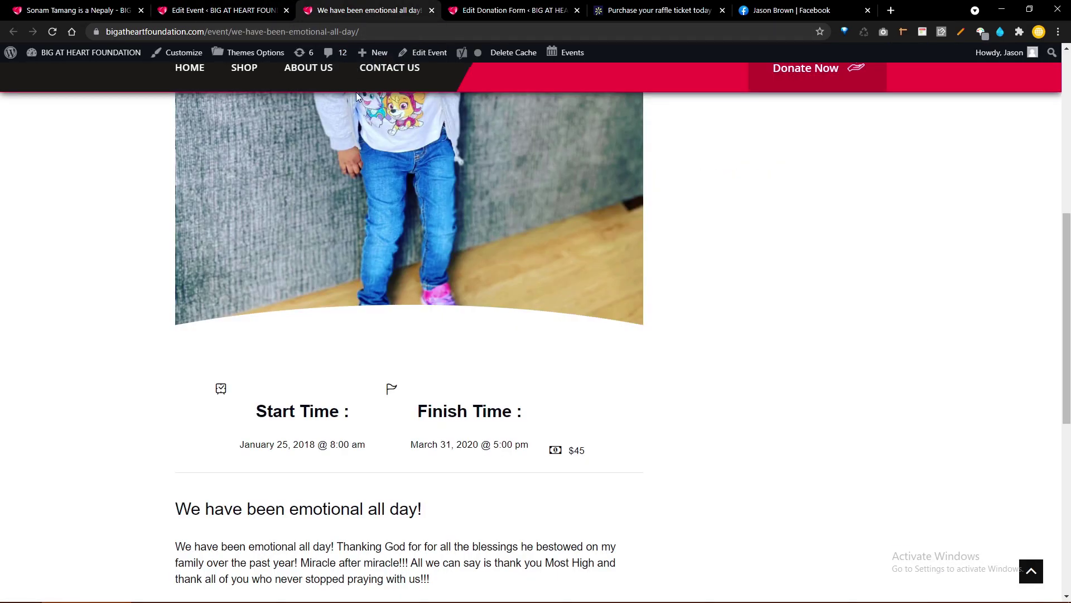
# Step: Open the site's homepage and check its Upcoming & Recent Events section
pyautogui.scroll(7, 356, 92)
pyautogui.click(191, 167)
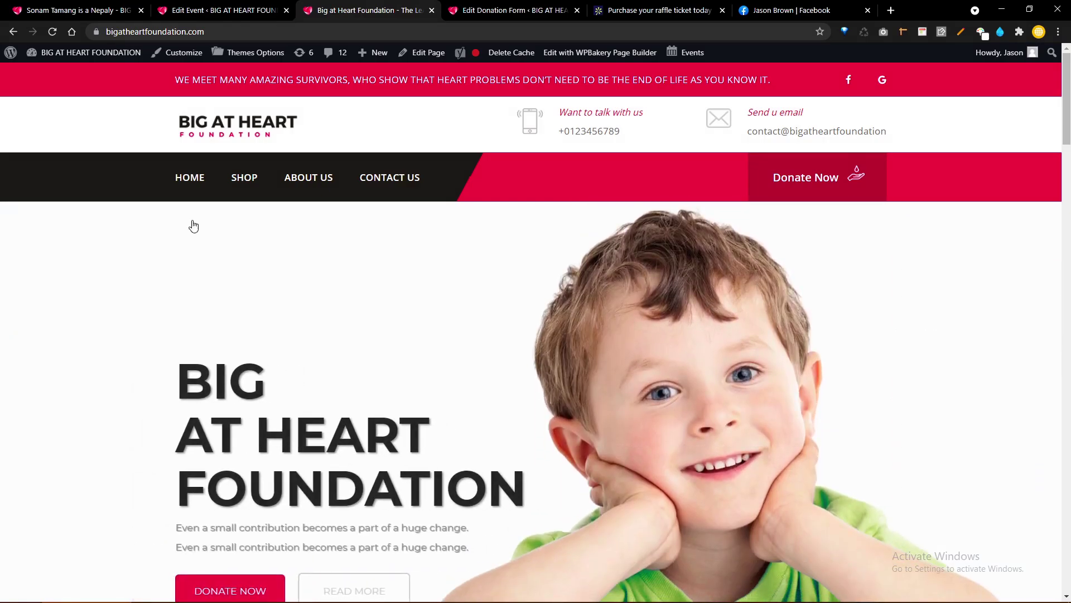
pyautogui.scroll(-15, 176, 318)
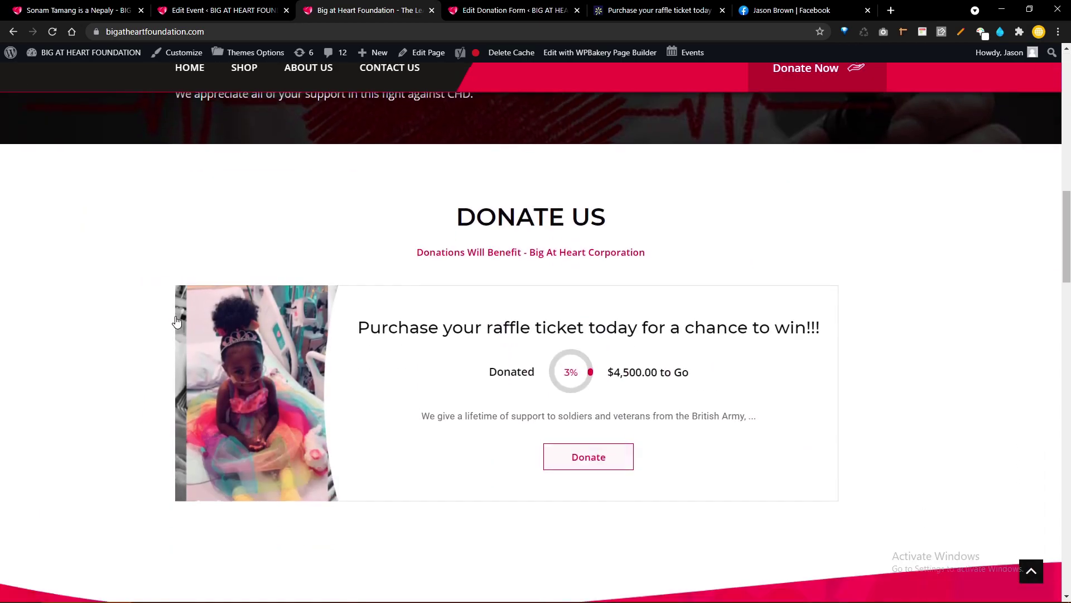
pyautogui.scroll(-12, 764, 313)
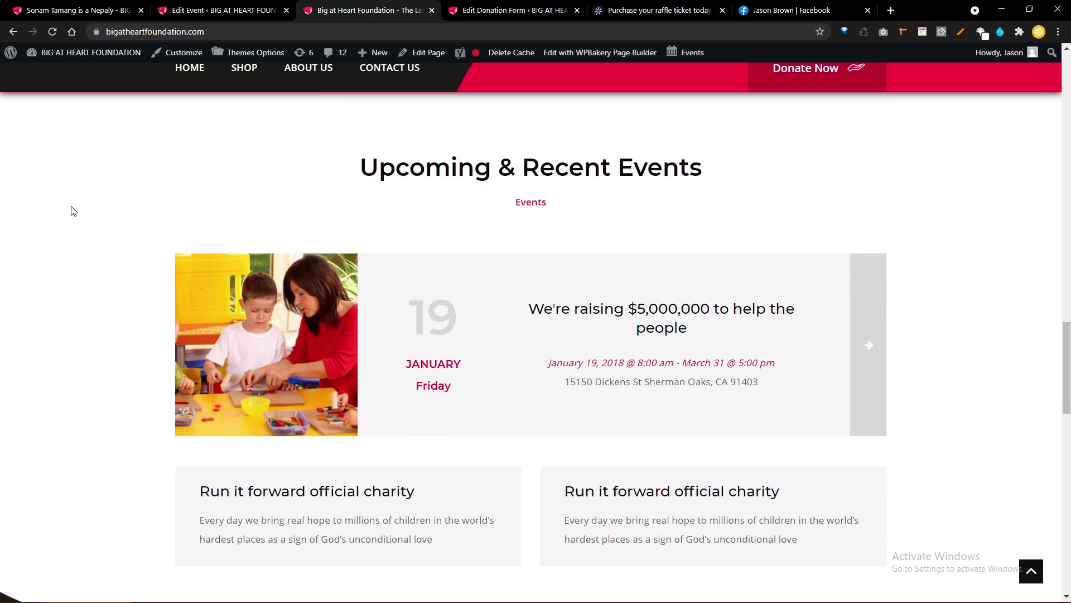
# Step: Open the events list in a new tab and move every event except "We have been emotional all day!" to the trash
pyautogui.click(191, 10)
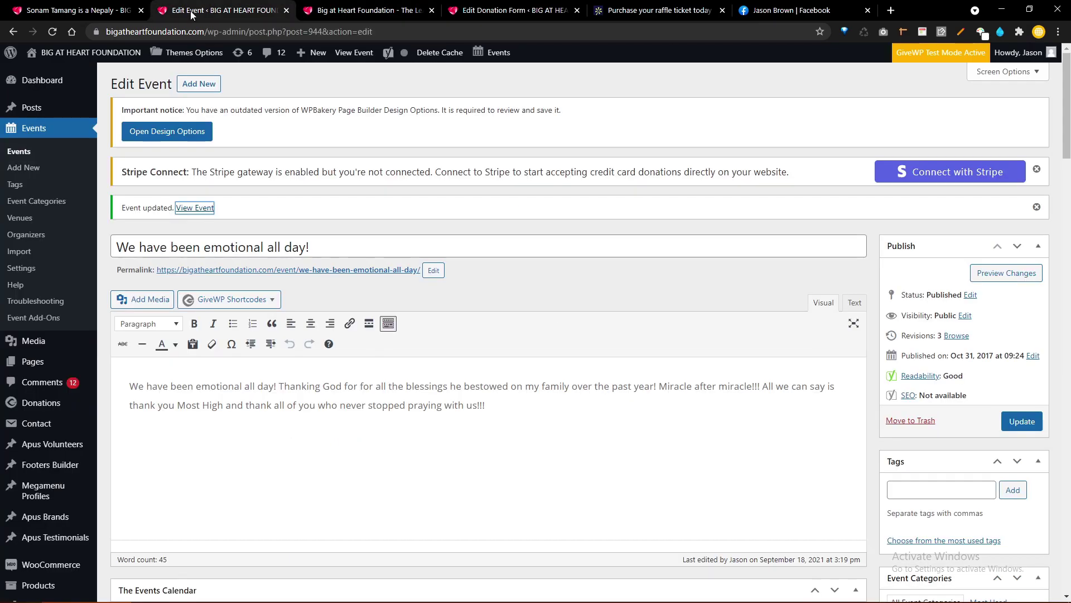
pyautogui.middleClick(62, 136)
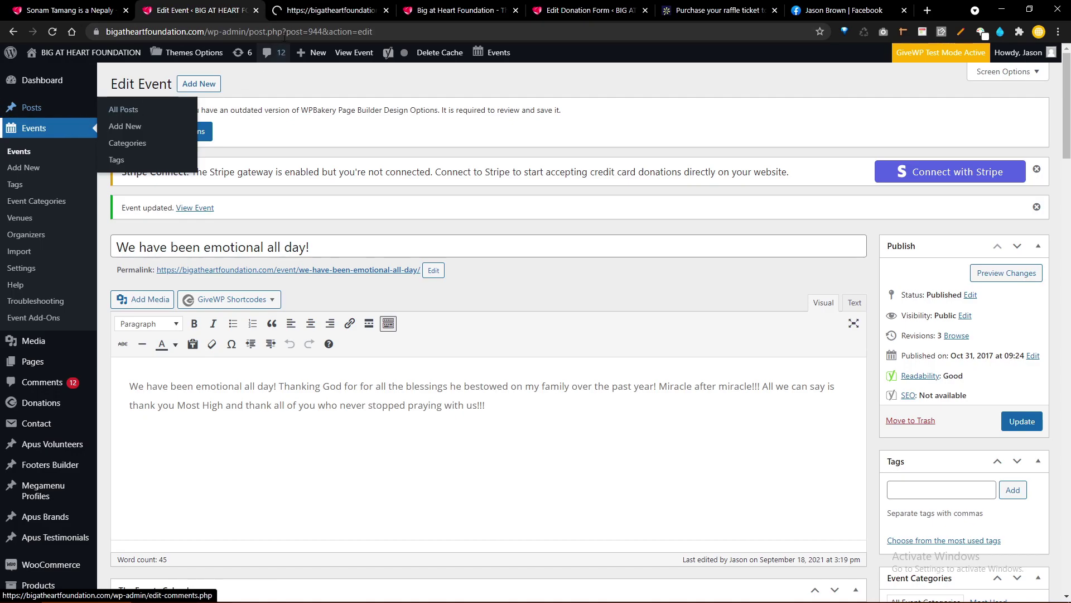
pyautogui.click(318, 6)
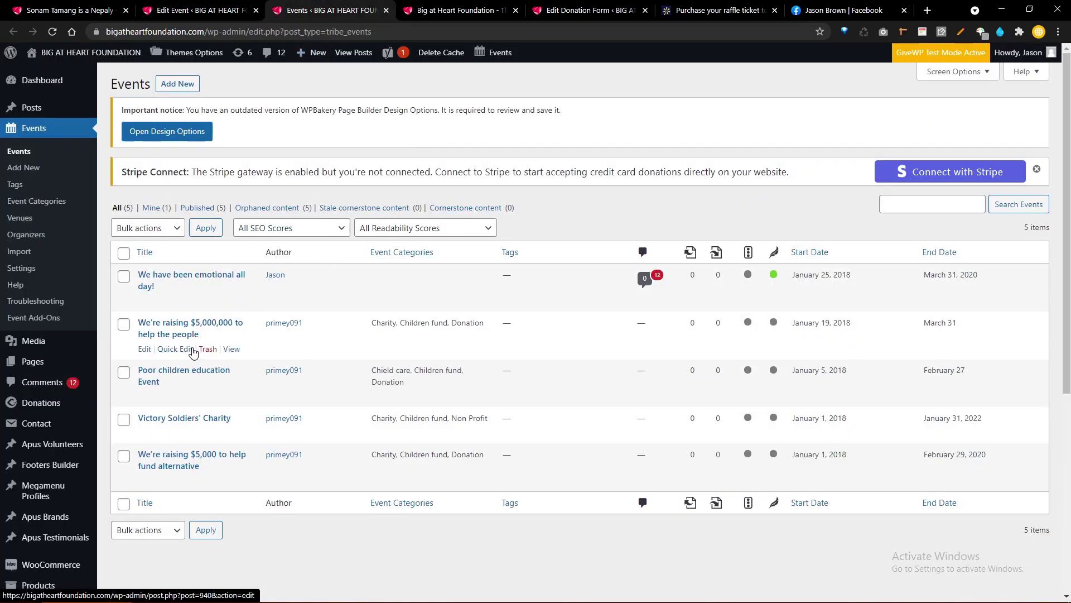
pyautogui.middleClick(207, 349)
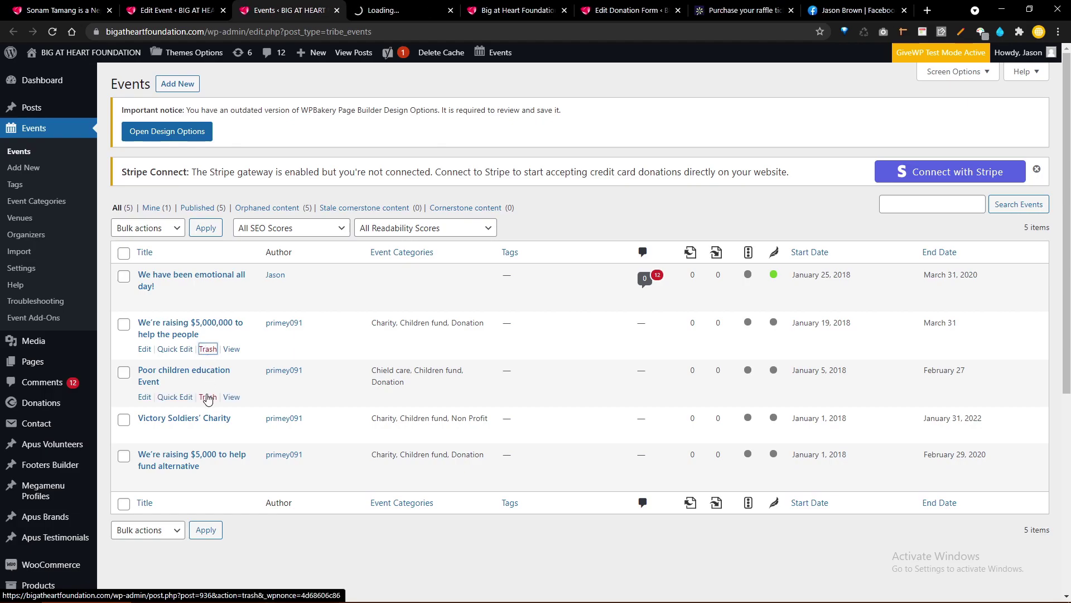
pyautogui.middleClick(207, 397)
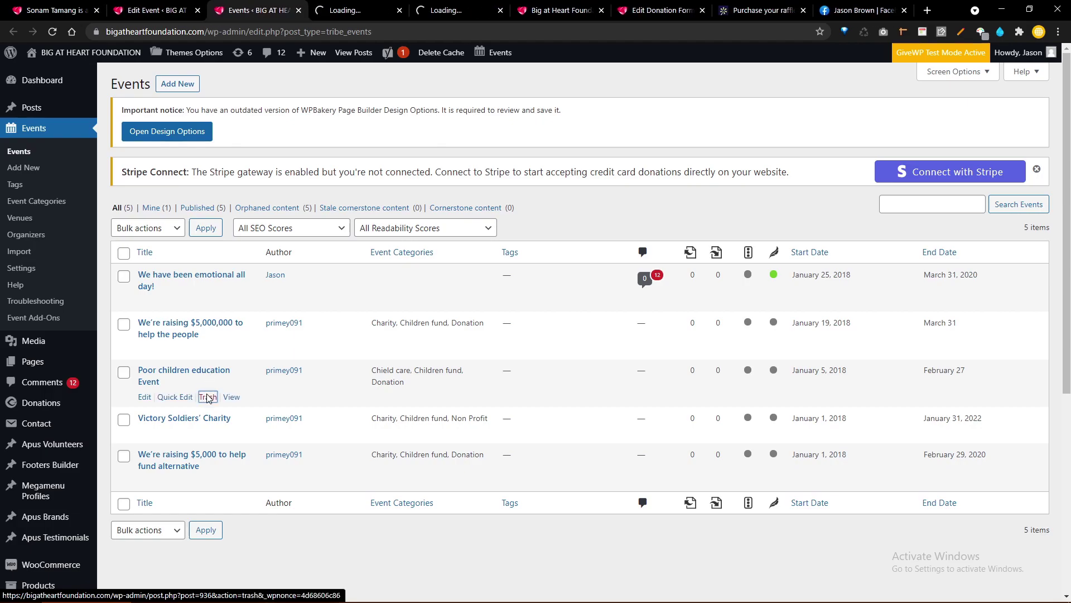
pyautogui.middleClick(207, 434)
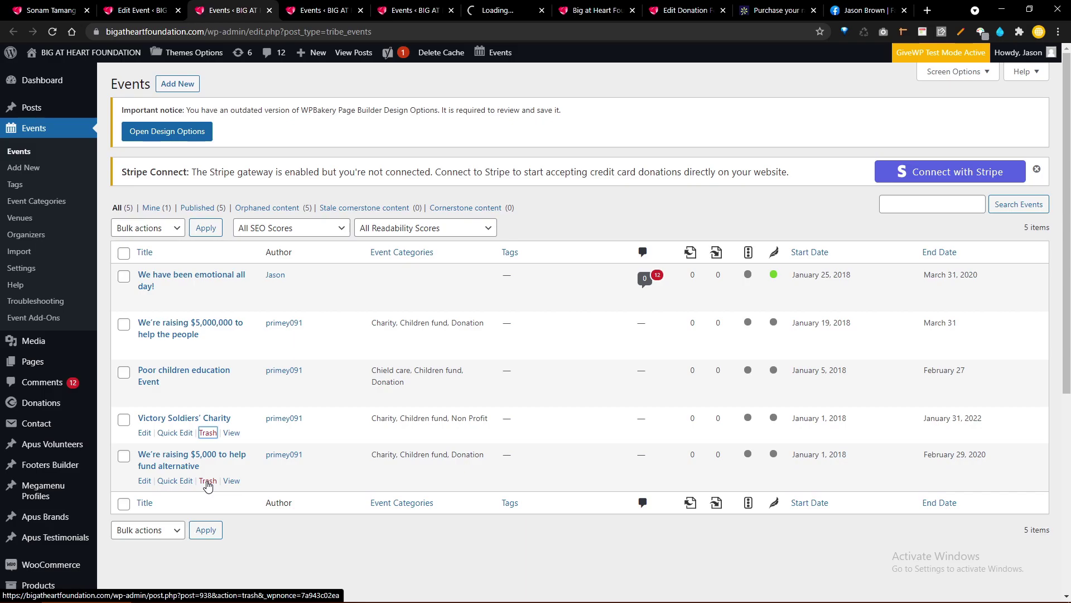
pyautogui.middleClick(208, 482)
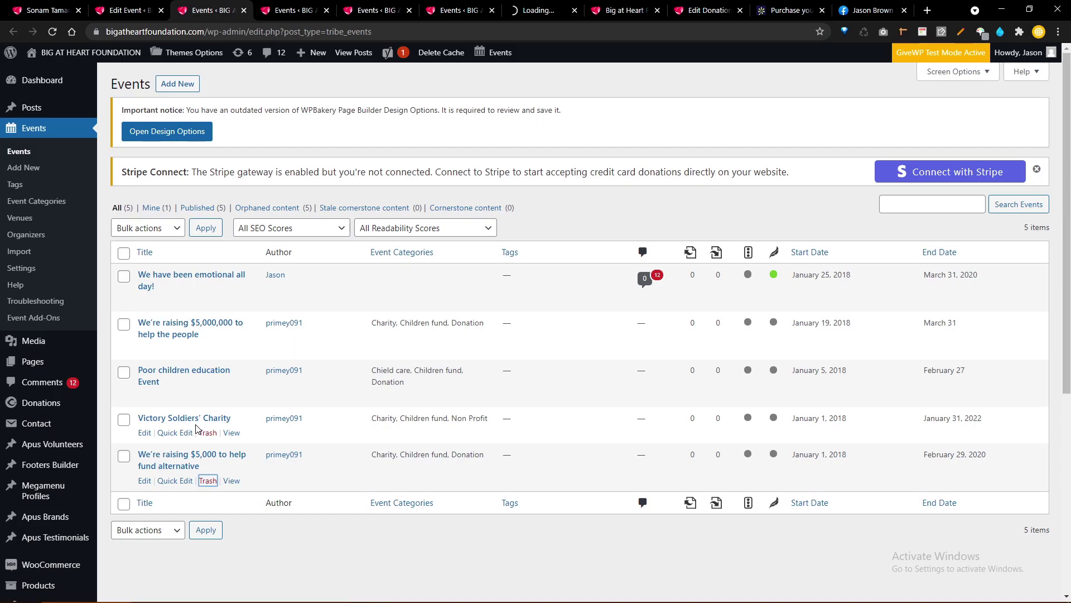
# Step: Close the extra events list tabs and review the Upcoming & Recent Events section on the reloaded homepage
pyautogui.click(265, 9)
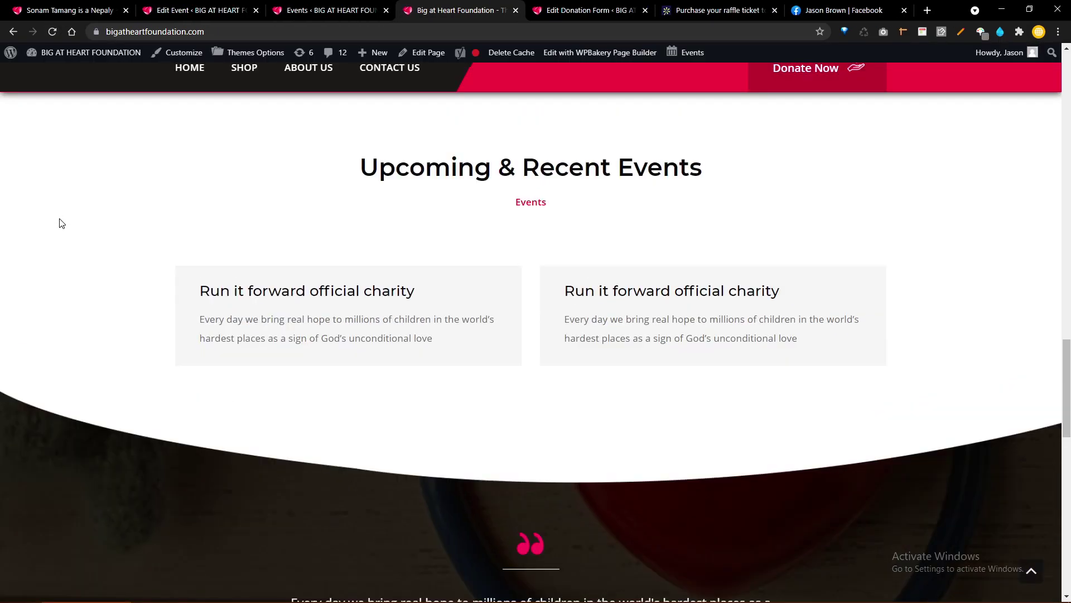
pyautogui.scroll(2, 61, 223)
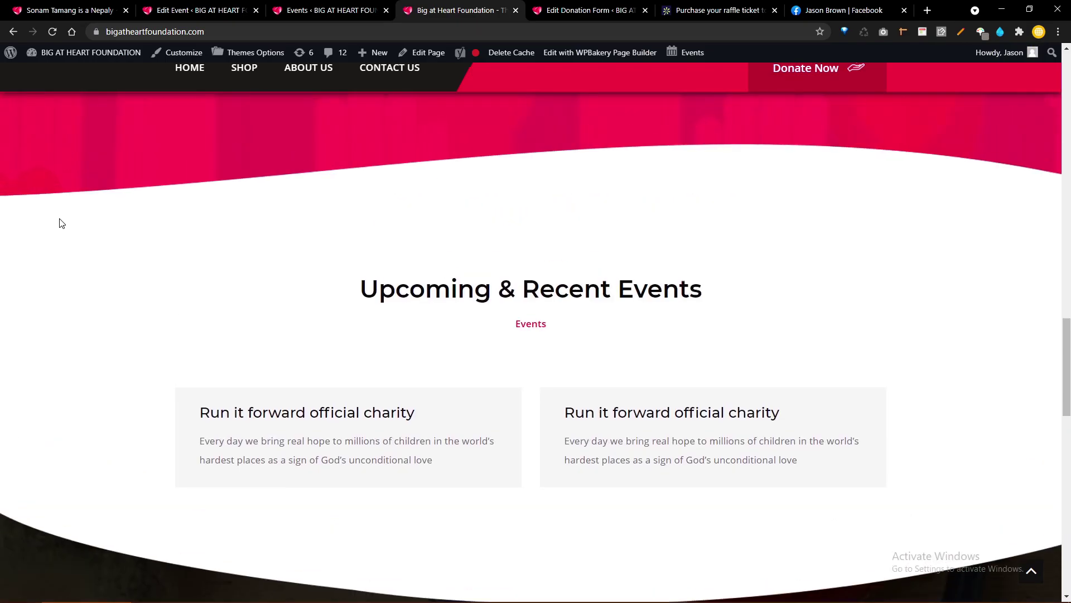
# Step: Reload the events list and close the event's edit page tab
pyautogui.click(346, 5)
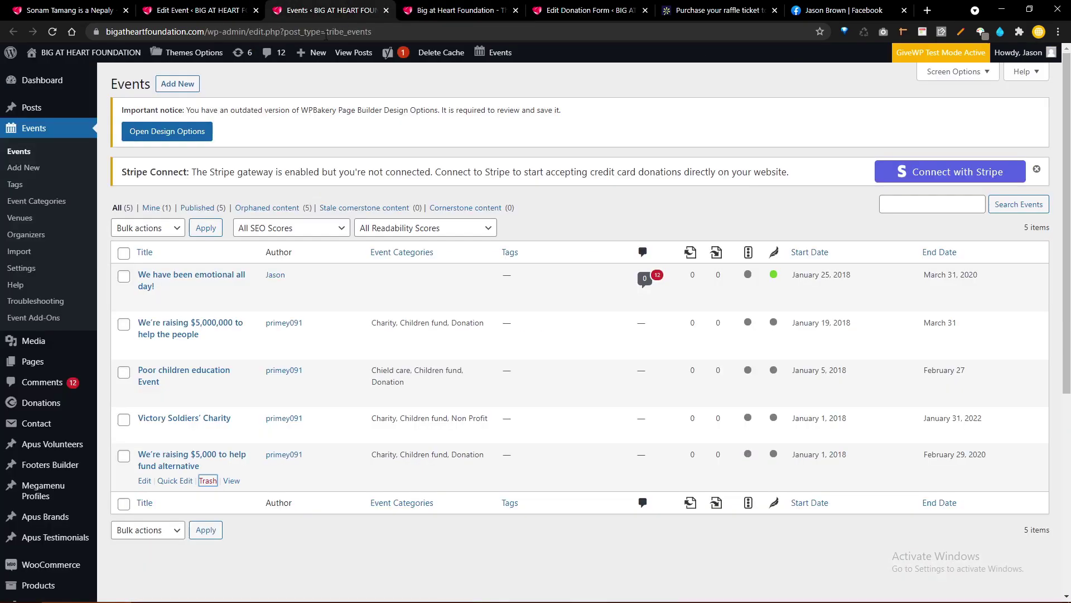
pyautogui.click(15, 141)
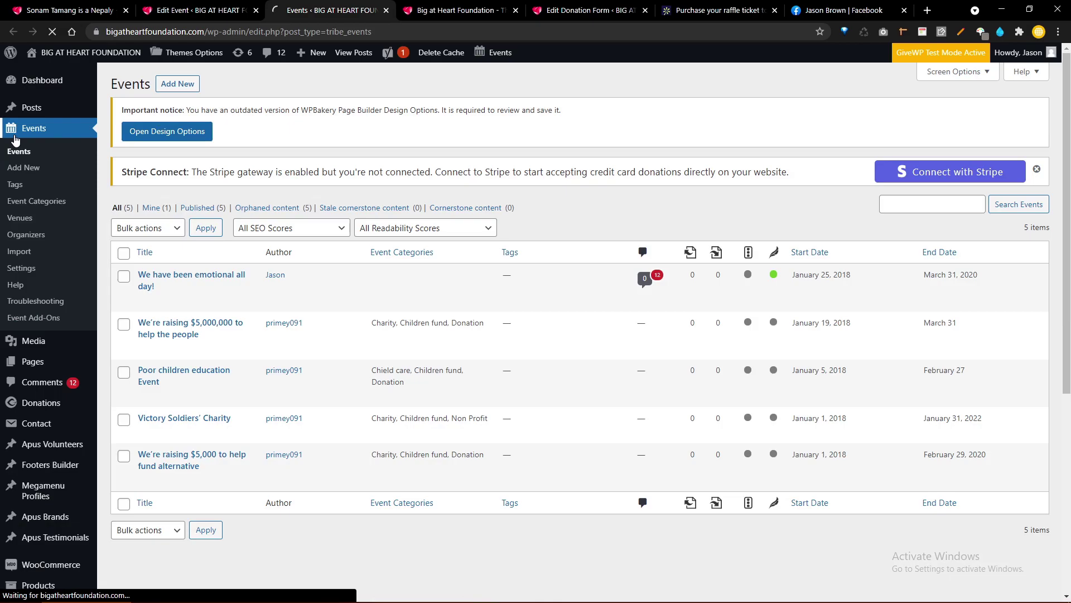
pyautogui.click(168, 10)
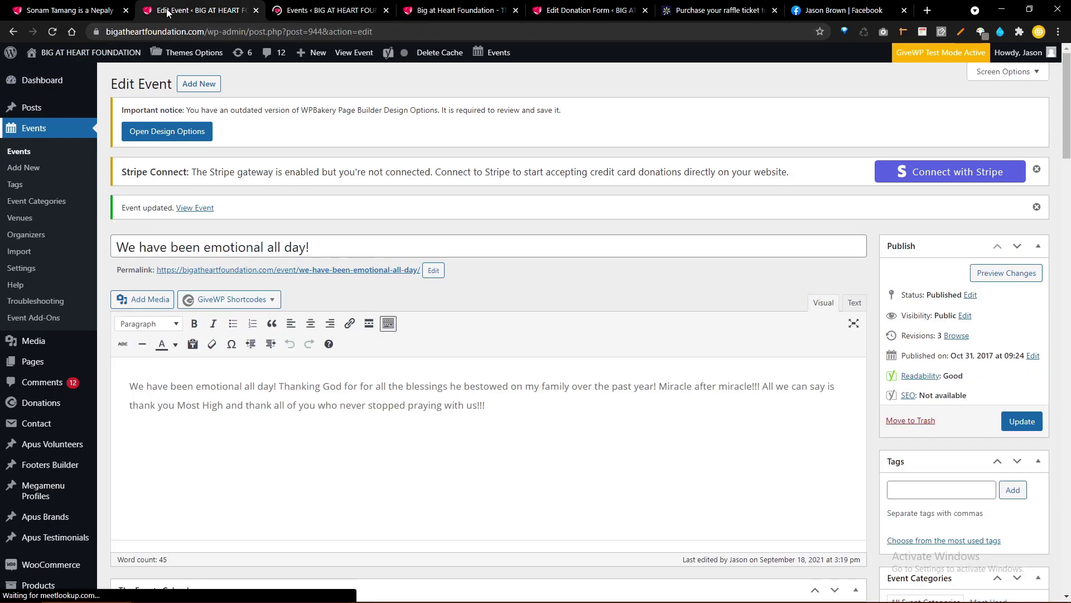
pyautogui.middleClick(168, 13)
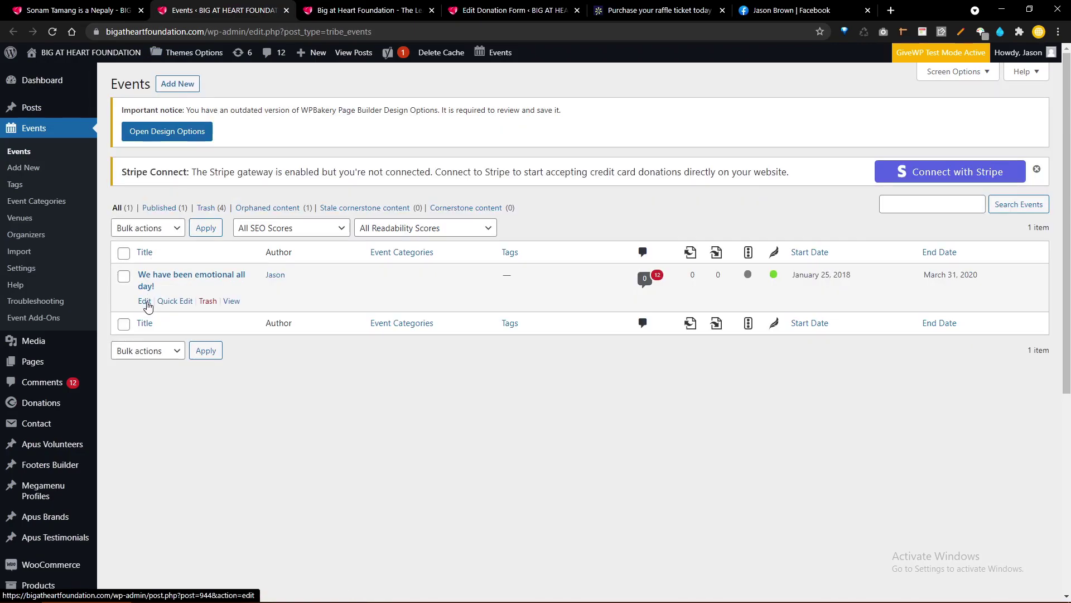
# Step: Open the "We have been emotional all day!" event for editing in a new tab and the homepage in WPBakery Page Builder
pyautogui.middleClick(147, 302)
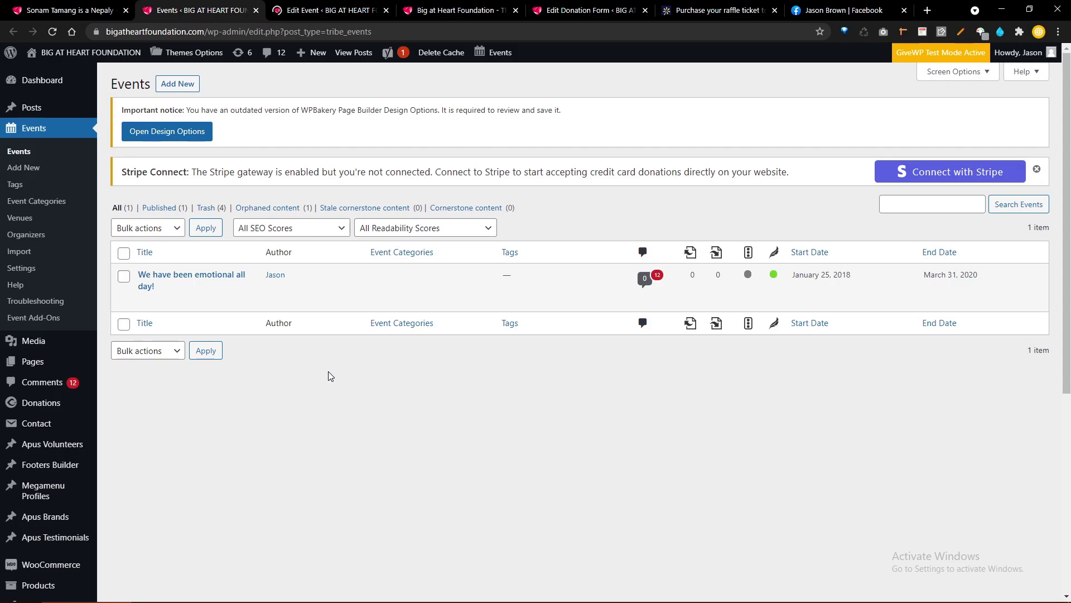
pyautogui.click(601, 4)
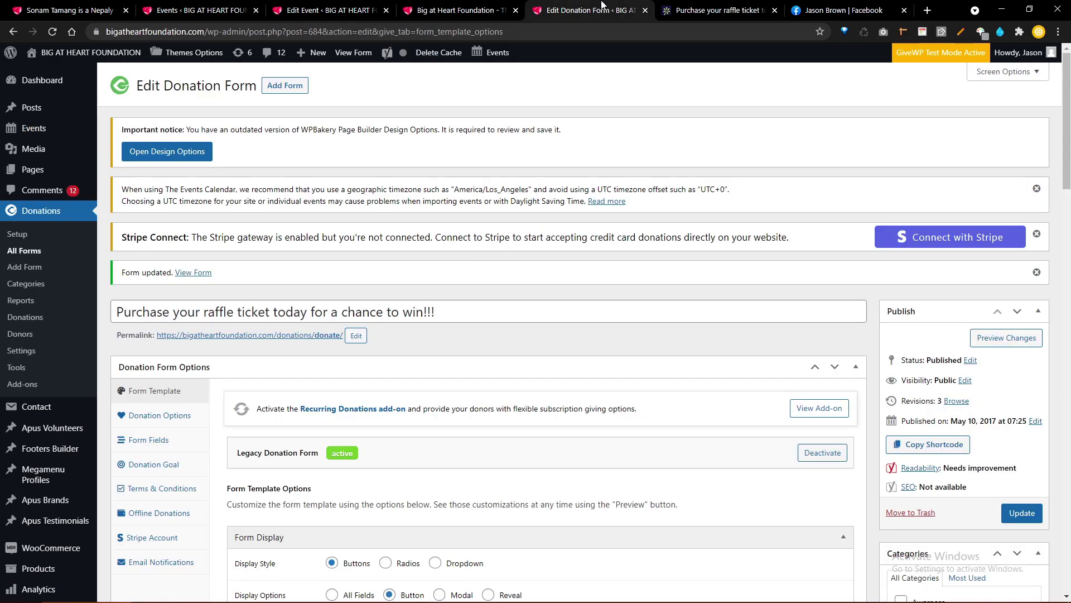
pyautogui.click(463, 5)
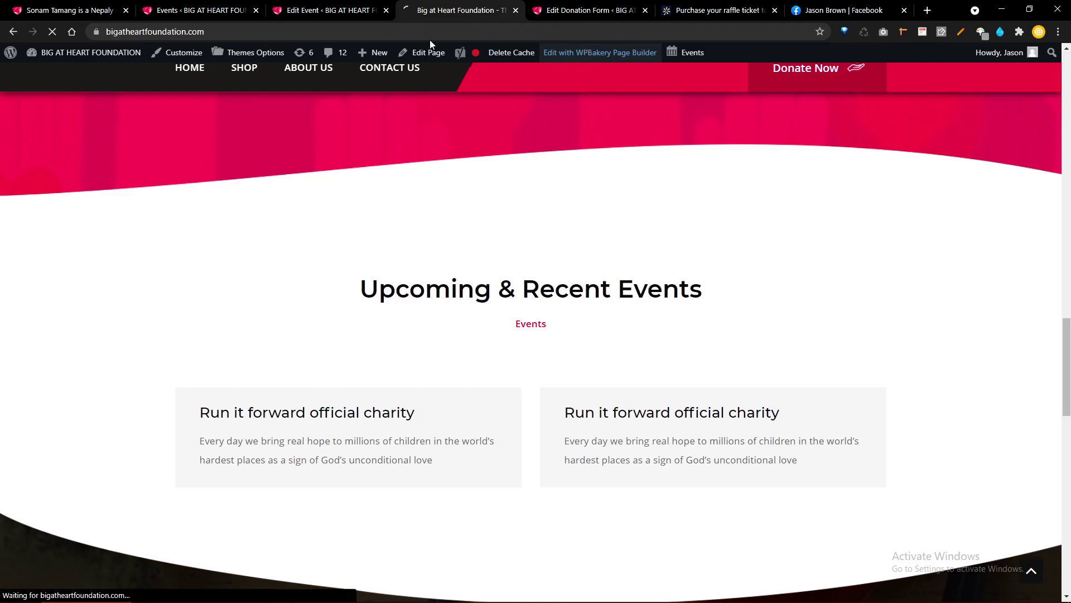
pyautogui.hotkey('ctrl', 'shift', 'Tab')
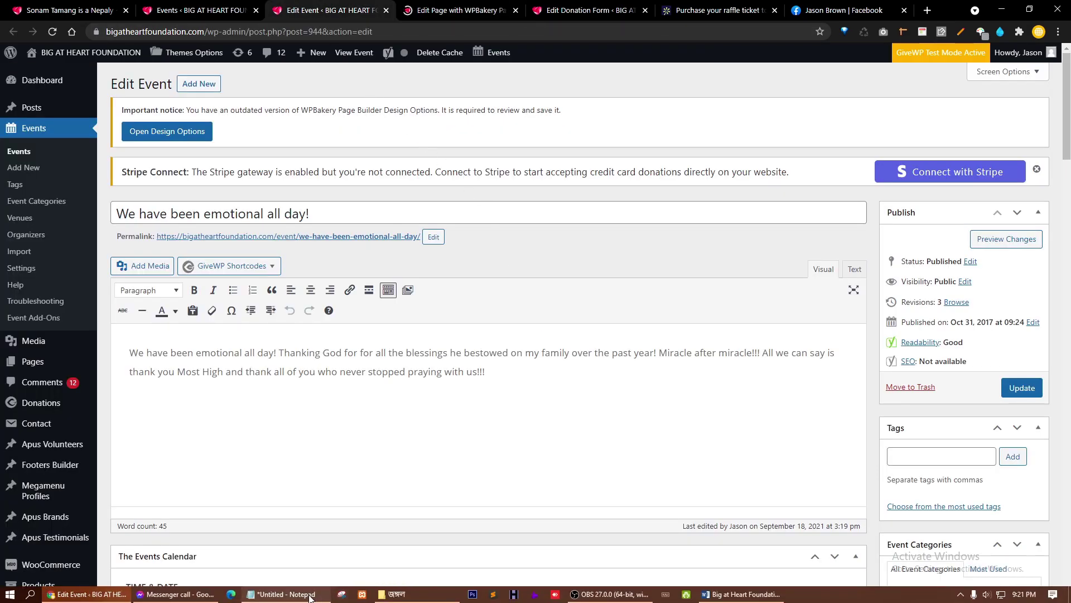
# Step: Switch to the Messenger call and accept the request to share video
pyautogui.click(181, 595)
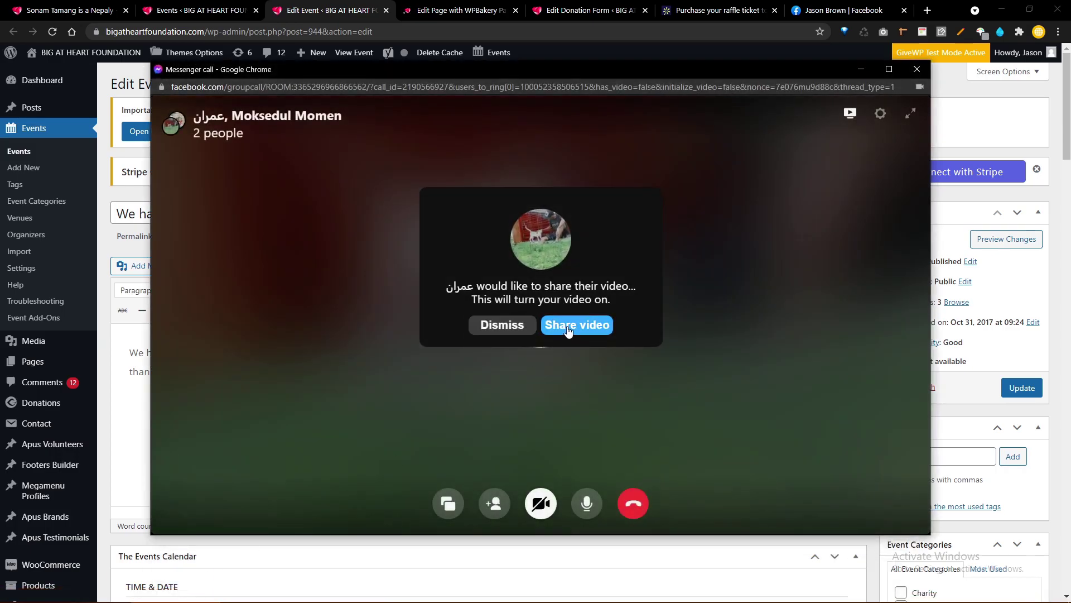
pyautogui.click(568, 330)
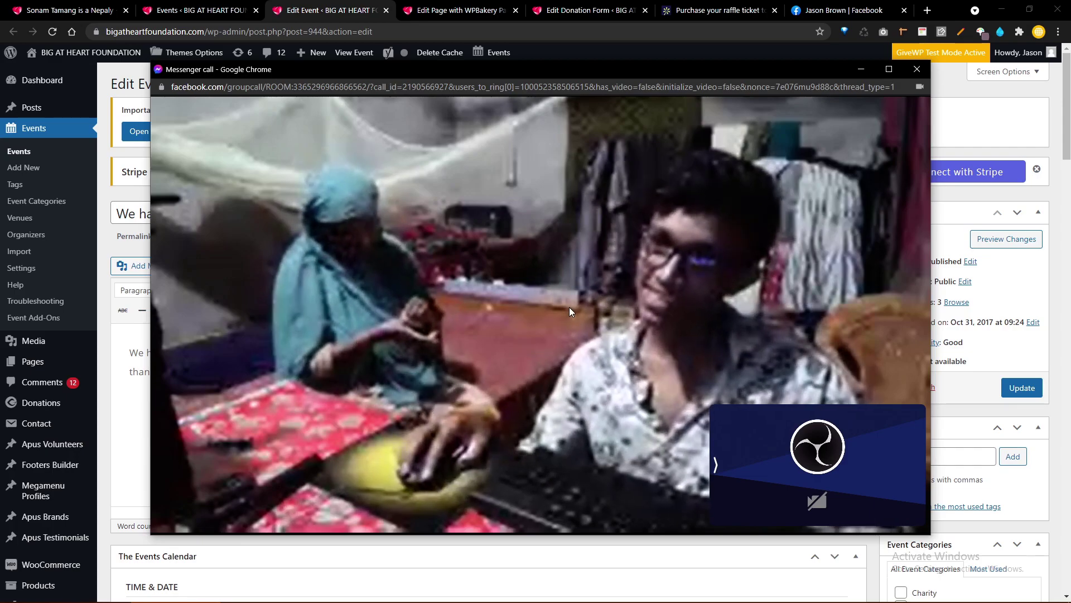
pyautogui.moveTo(570, 311)
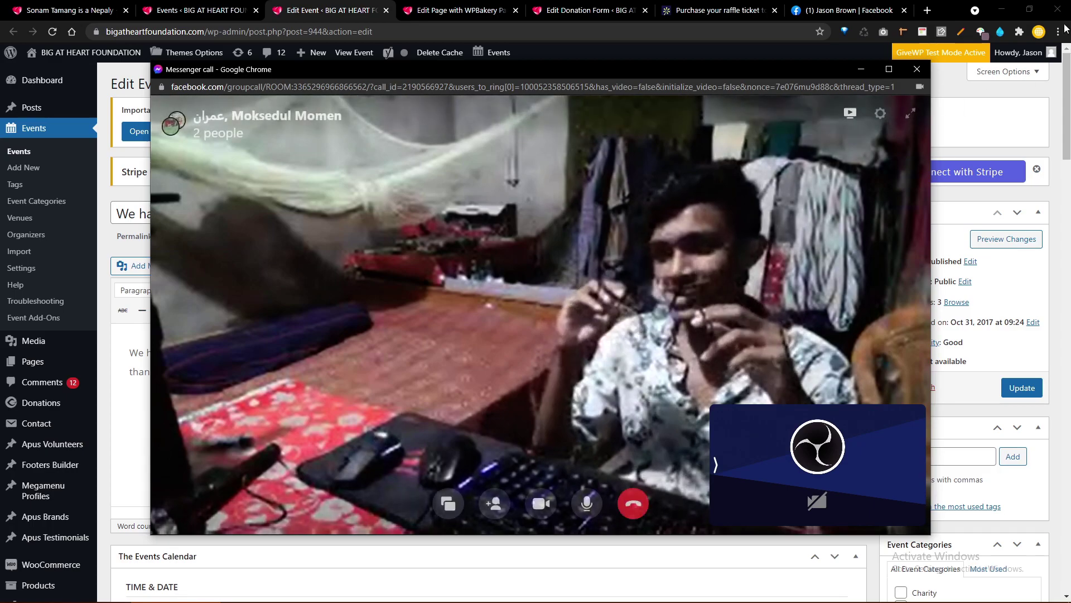
pyautogui.click(959, 34)
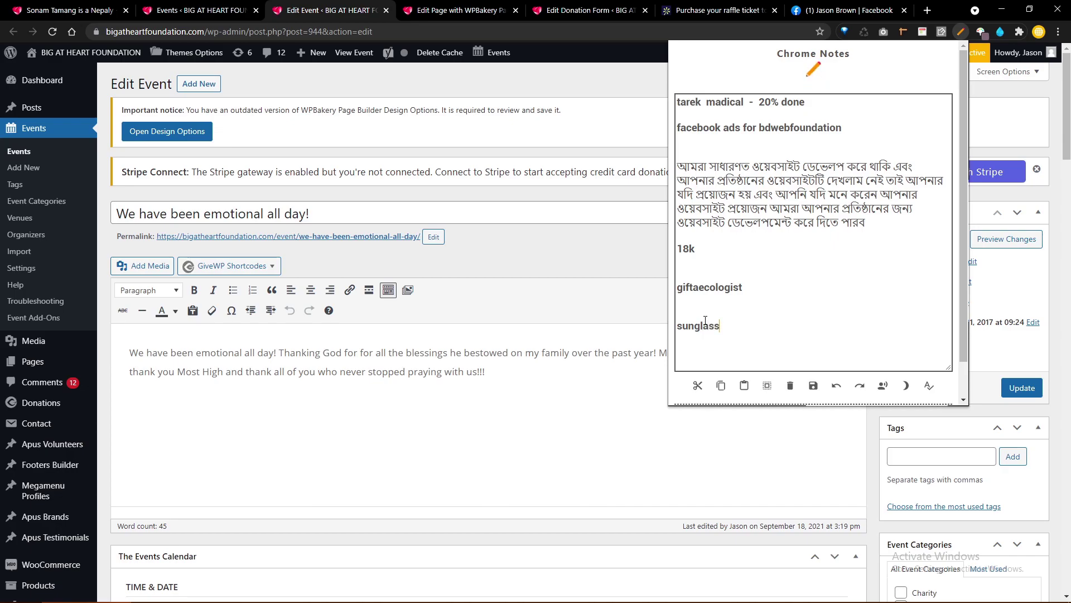
pyautogui.click(622, 266)
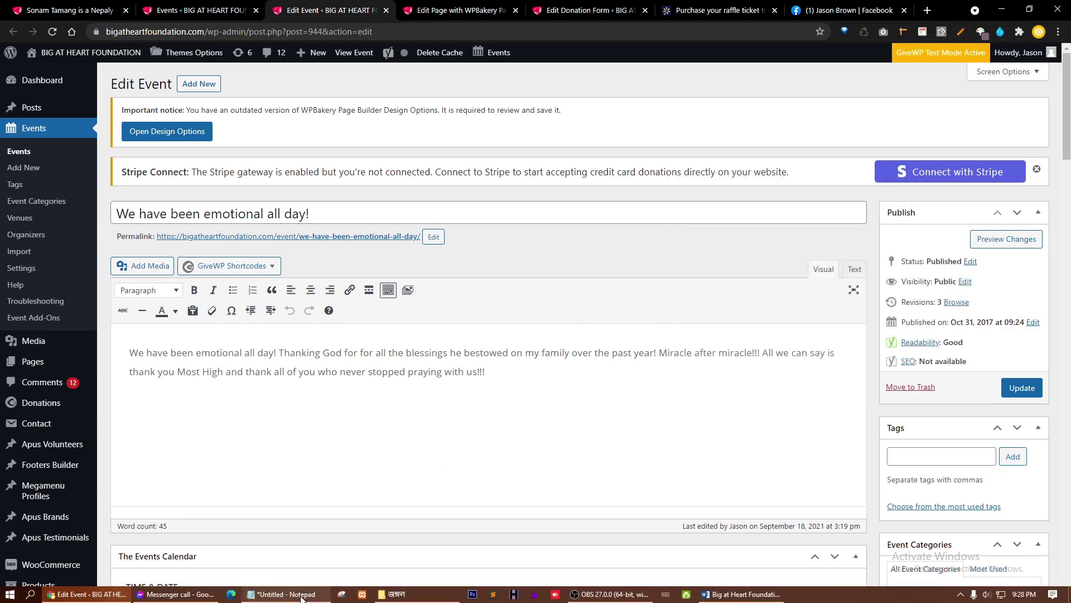
pyautogui.click(215, 595)
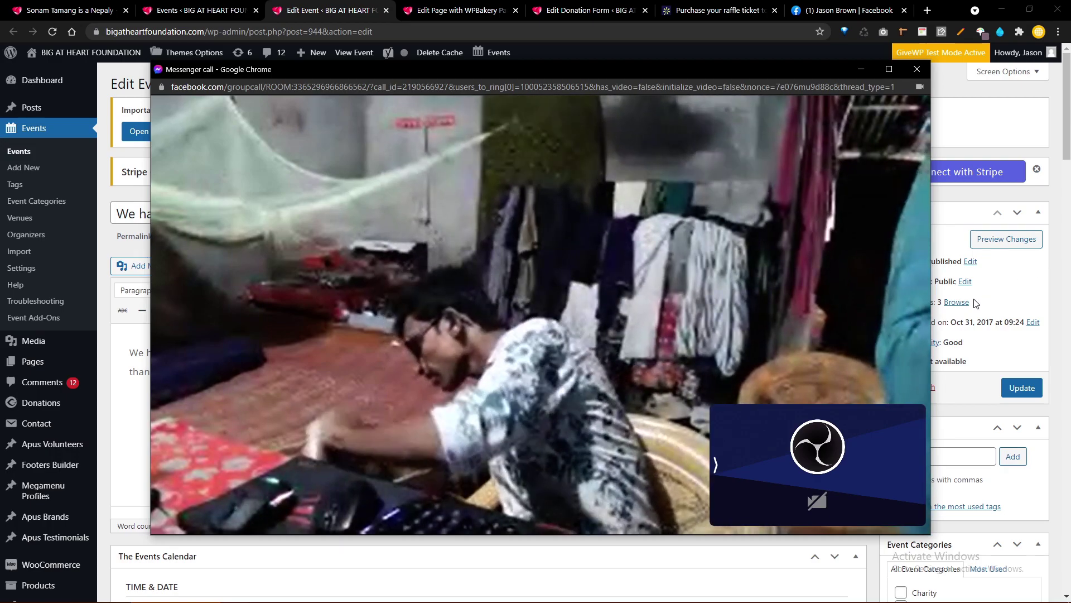
pyautogui.click(996, 8)
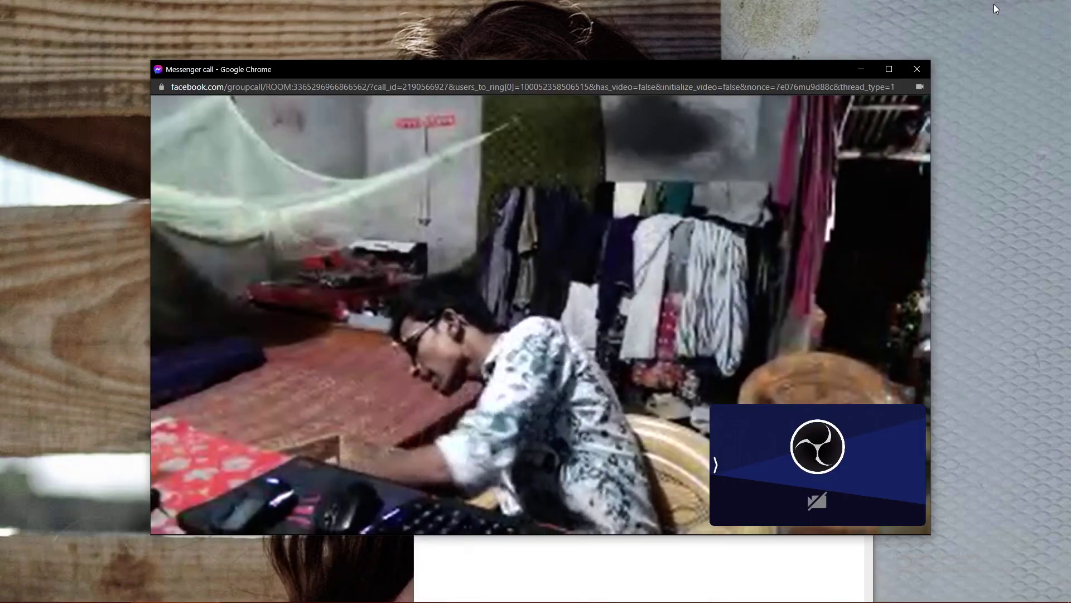
pyautogui.rightClick(993, 5)
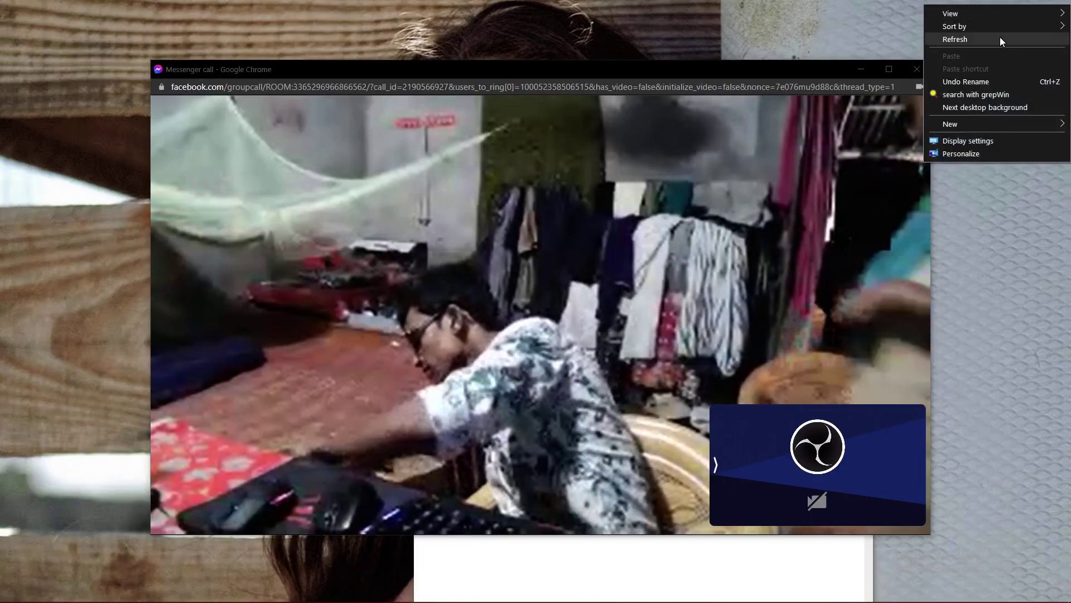
pyautogui.click(1000, 39)
pyautogui.rightClick(1000, 38)
pyautogui.click(994, 72)
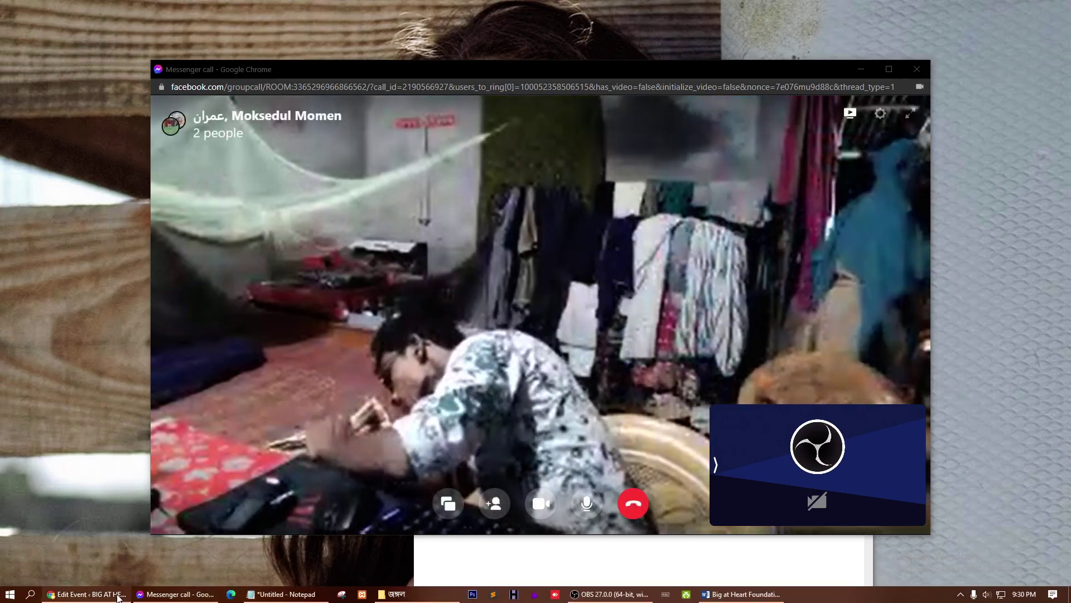
pyautogui.click(118, 595)
pyautogui.click(173, 594)
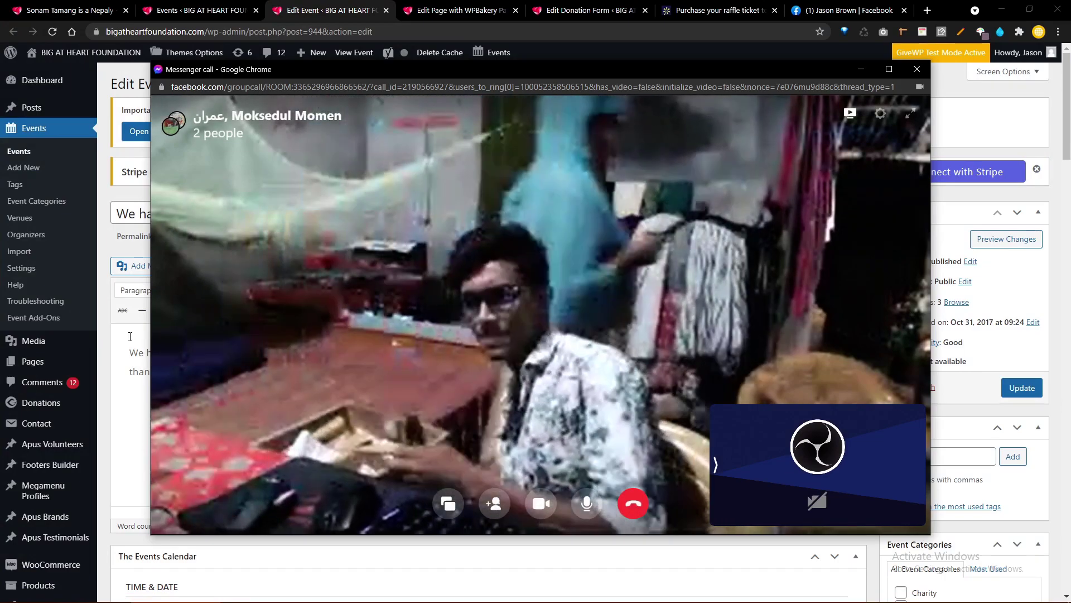
pyautogui.scroll(-6, 110, 337)
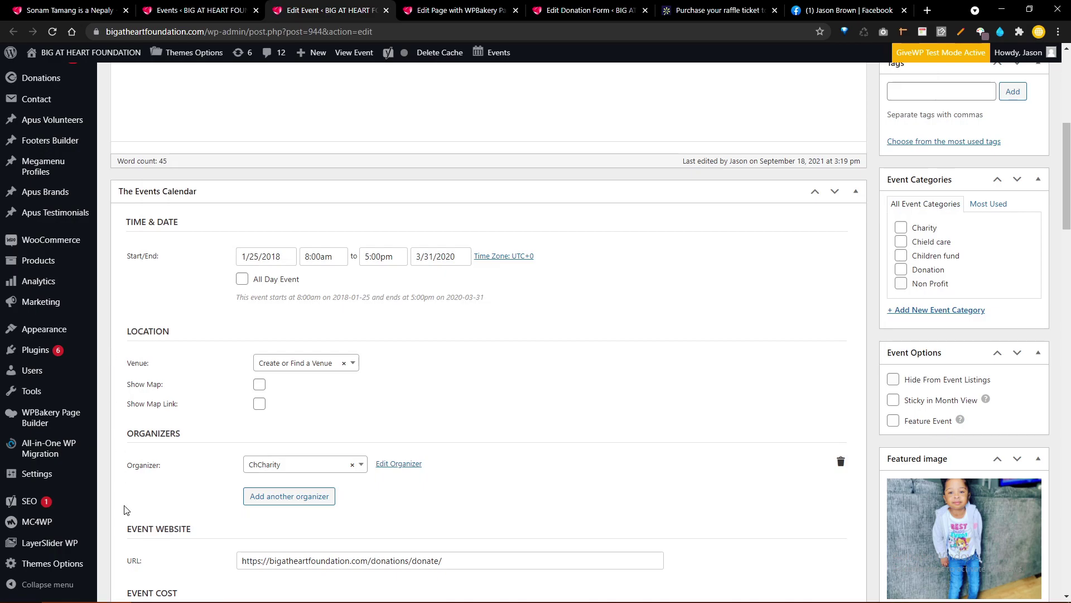
pyautogui.click(167, 594)
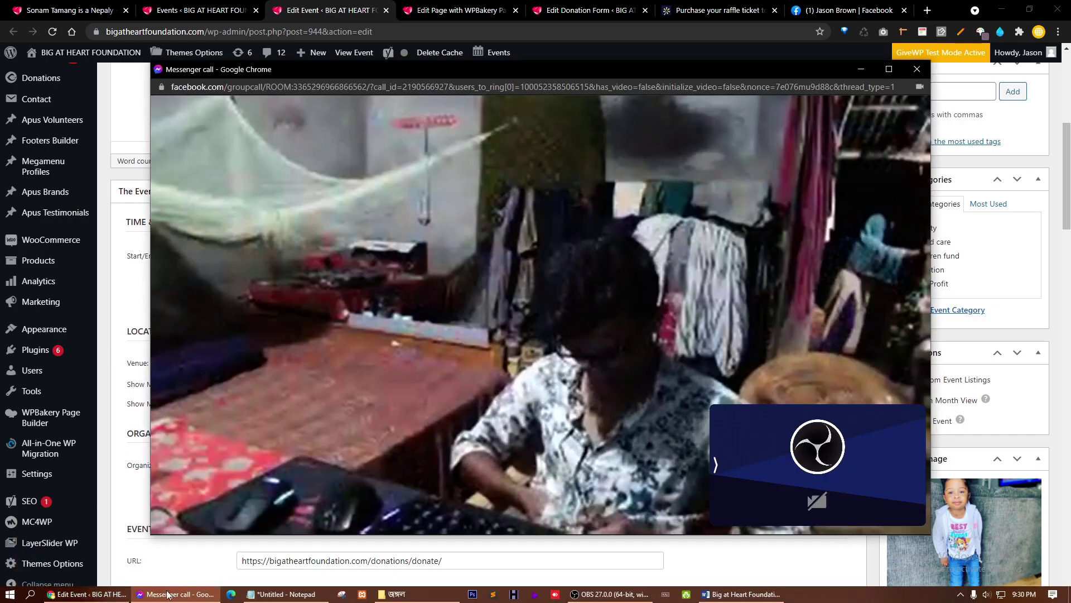
pyautogui.scroll(-4, 124, 363)
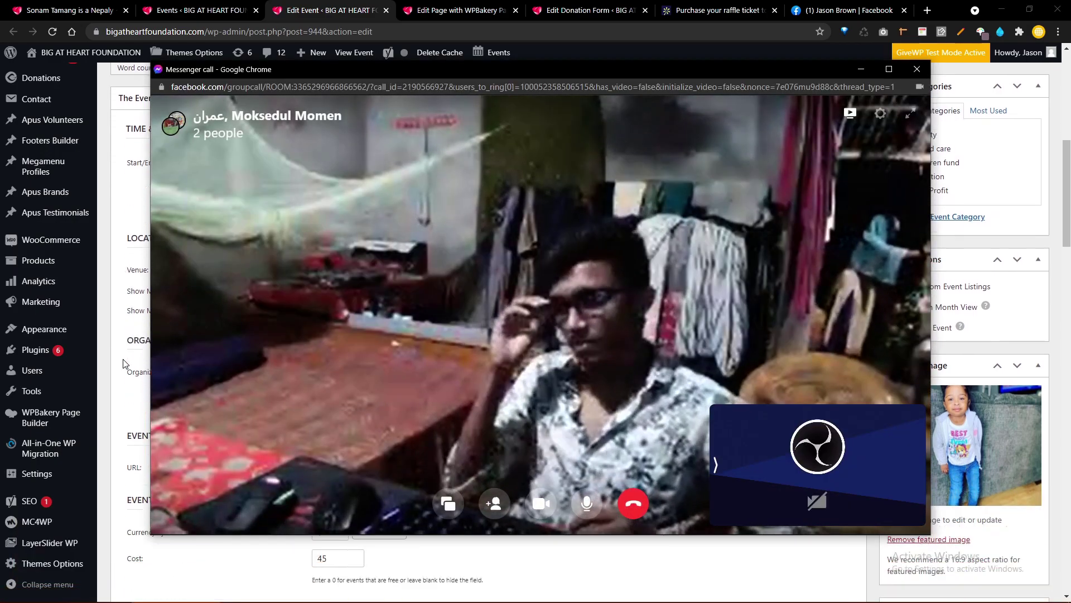
pyautogui.scroll(8, 124, 363)
pyautogui.scroll(3, 124, 363)
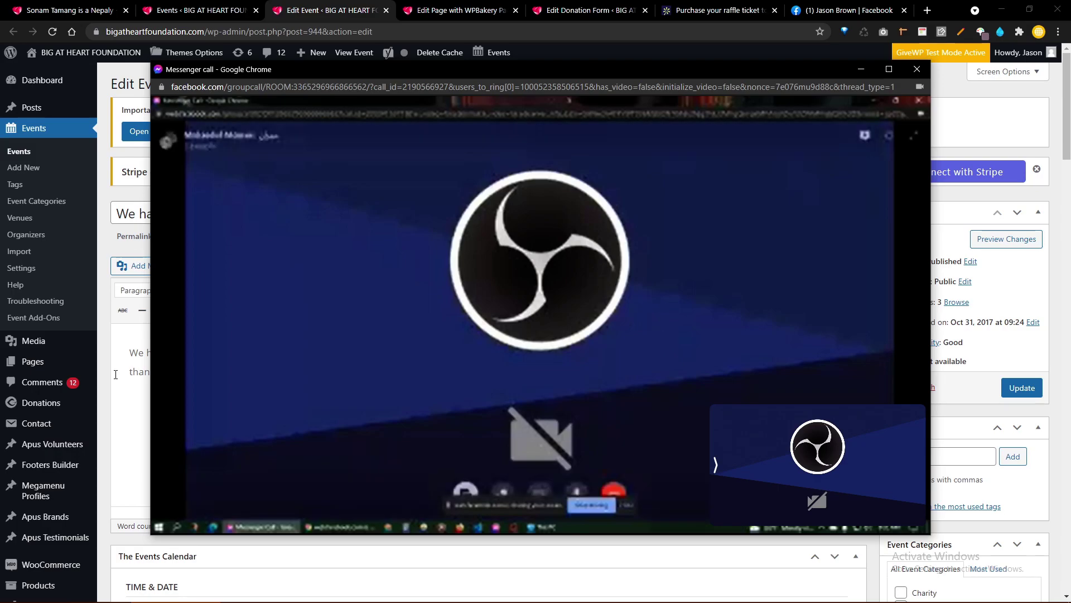
pyautogui.moveTo(358, 308)
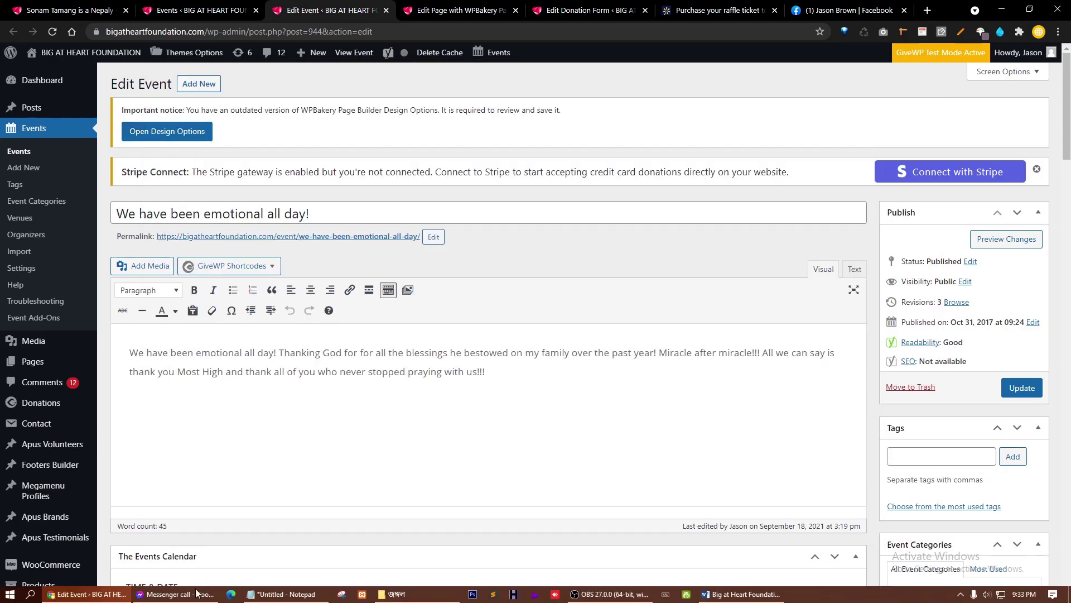
pyautogui.click(173, 593)
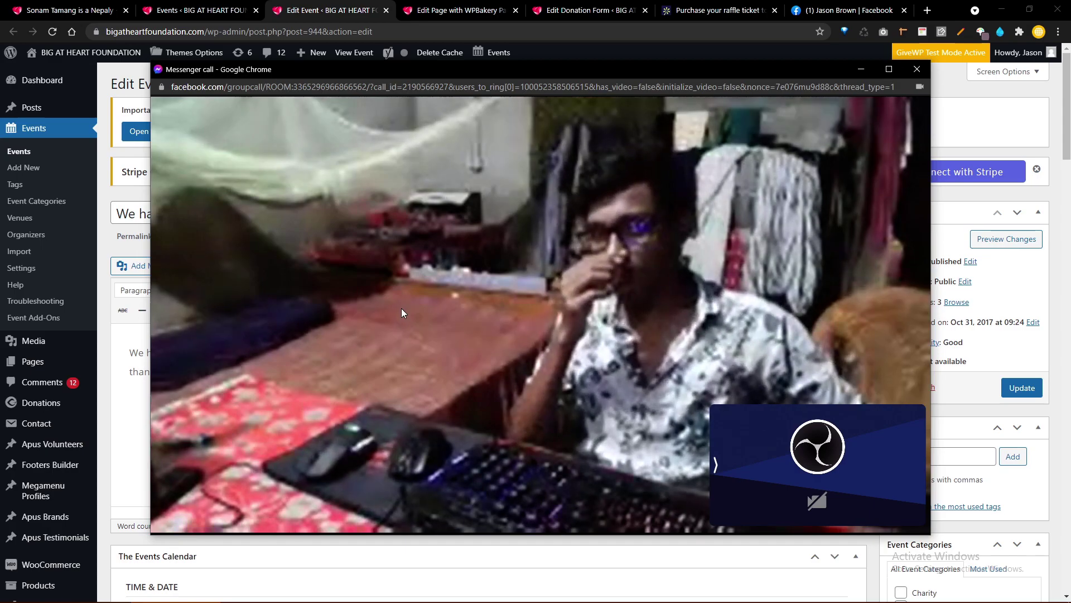
pyautogui.moveTo(405, 294)
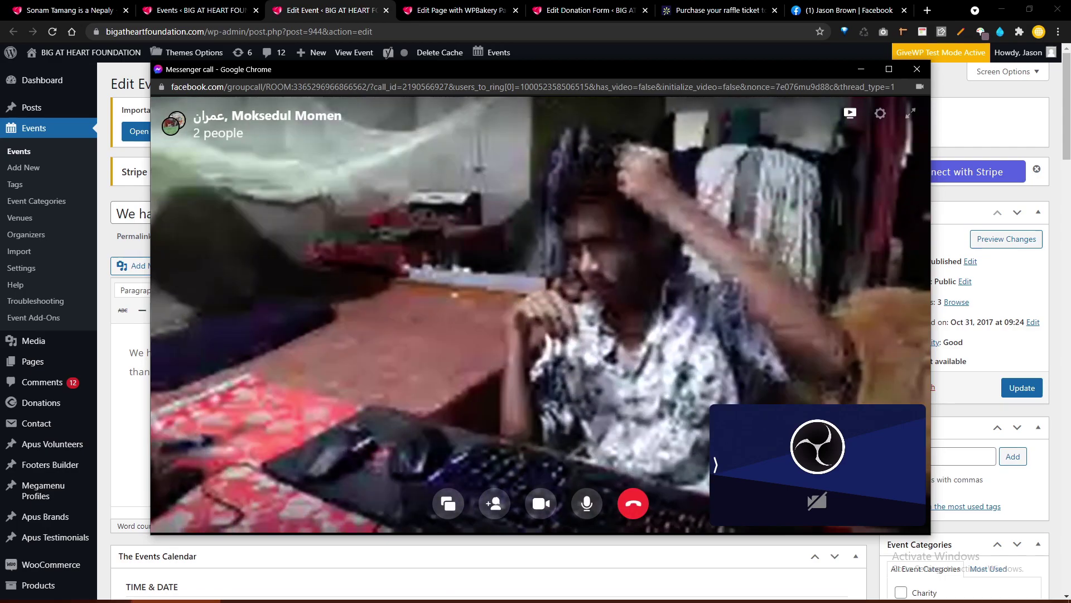
pyautogui.moveTo(611, 593)
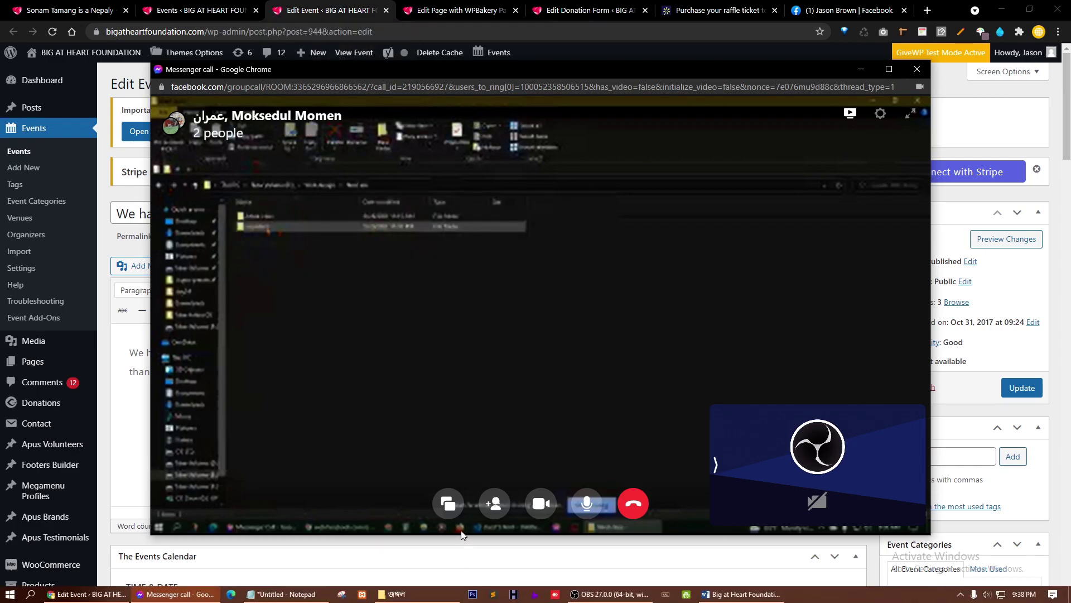
pyautogui.click(697, 594)
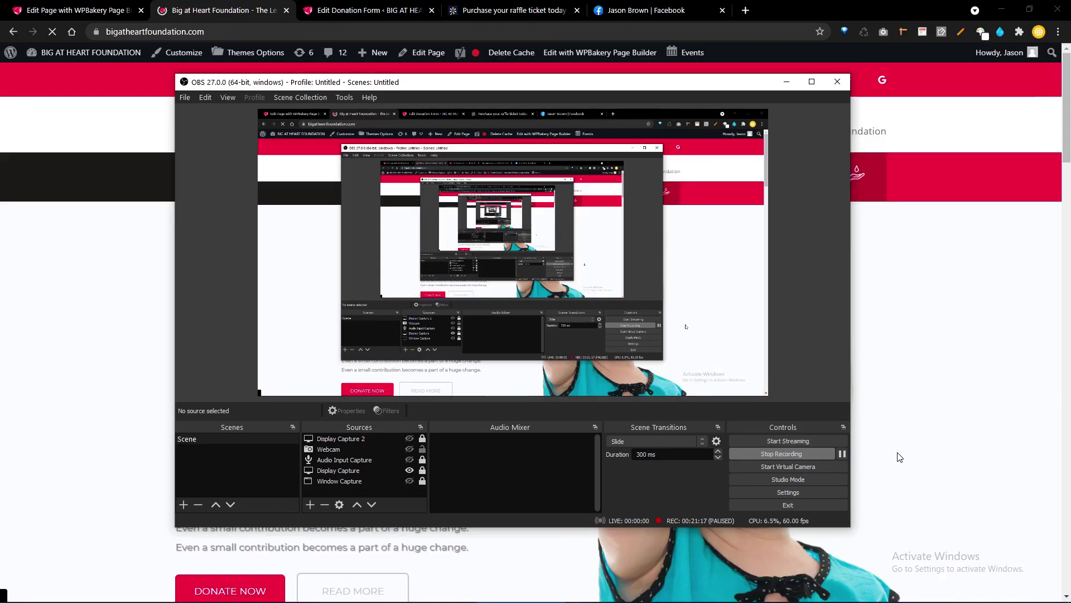
# Step: Return to the live homepage and review its sections from the banner through Donate Us and Recent Events to the footer
pyautogui.click(899, 454)
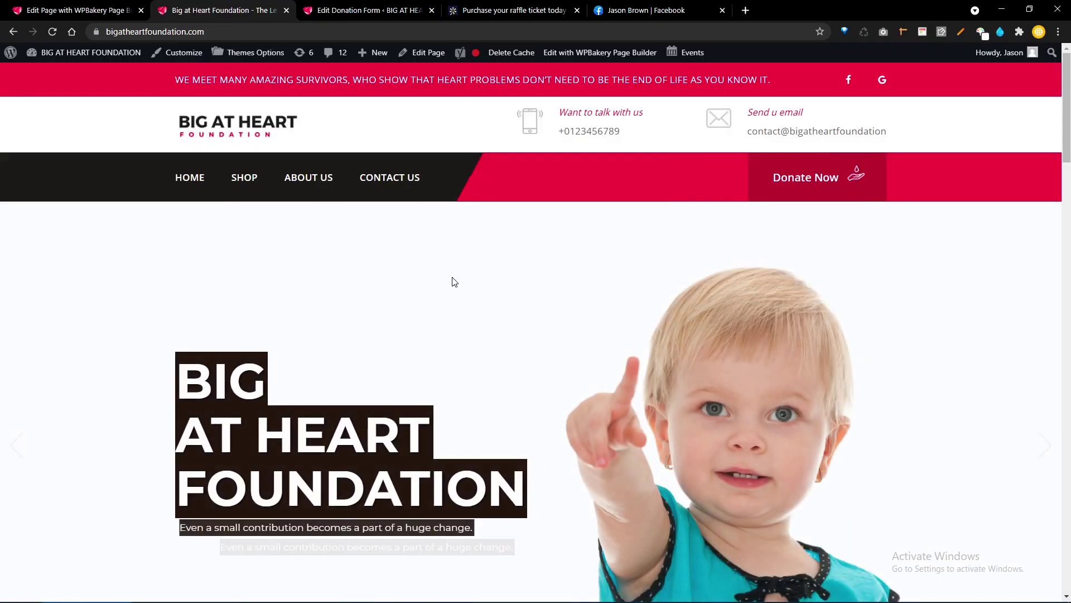
pyautogui.scroll(-5, 454, 280)
pyautogui.press('F11')
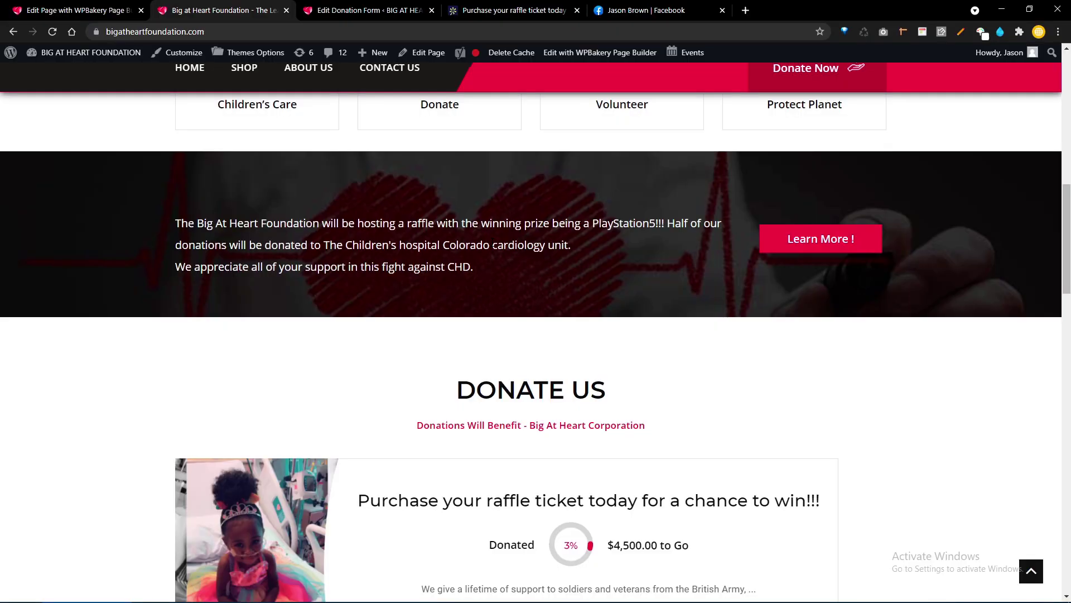
pyautogui.scroll(10, 491, 245)
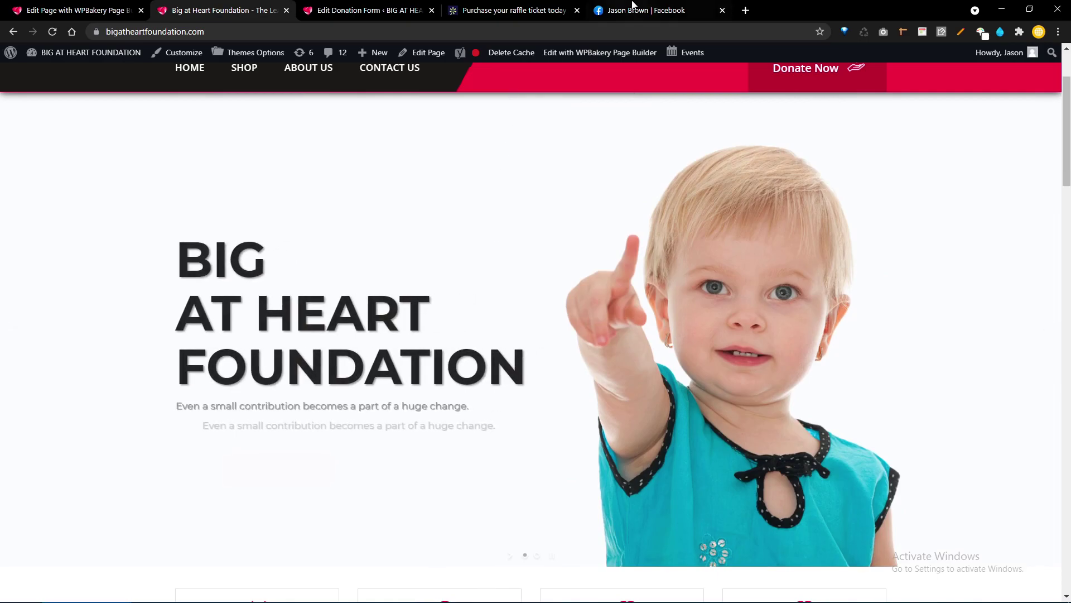
pyautogui.scroll(-4, 532, 245)
pyautogui.scroll(-2, 532, 246)
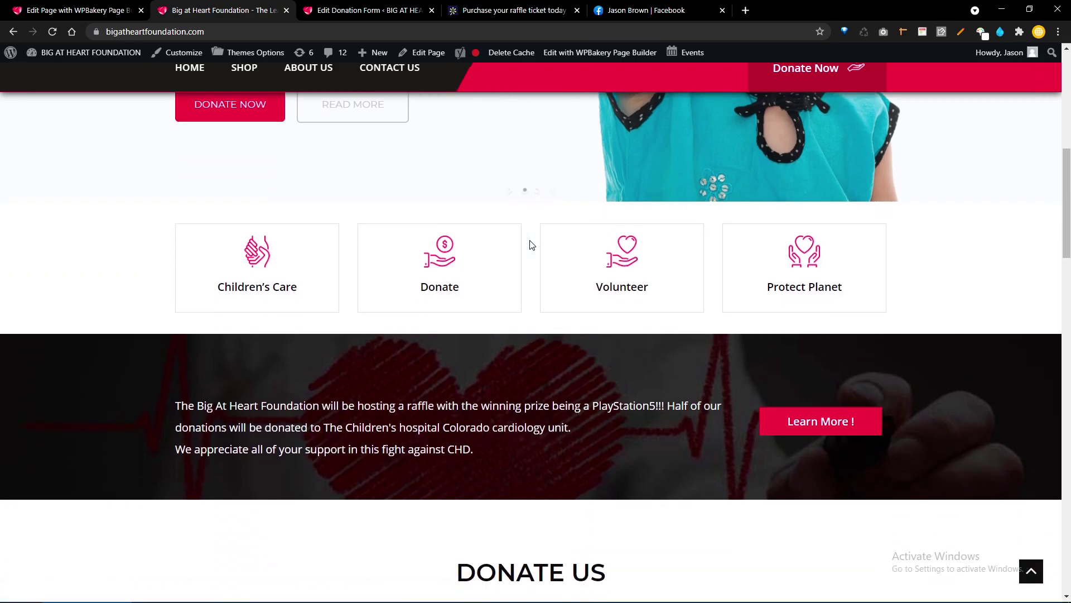
pyautogui.scroll(-14, 532, 246)
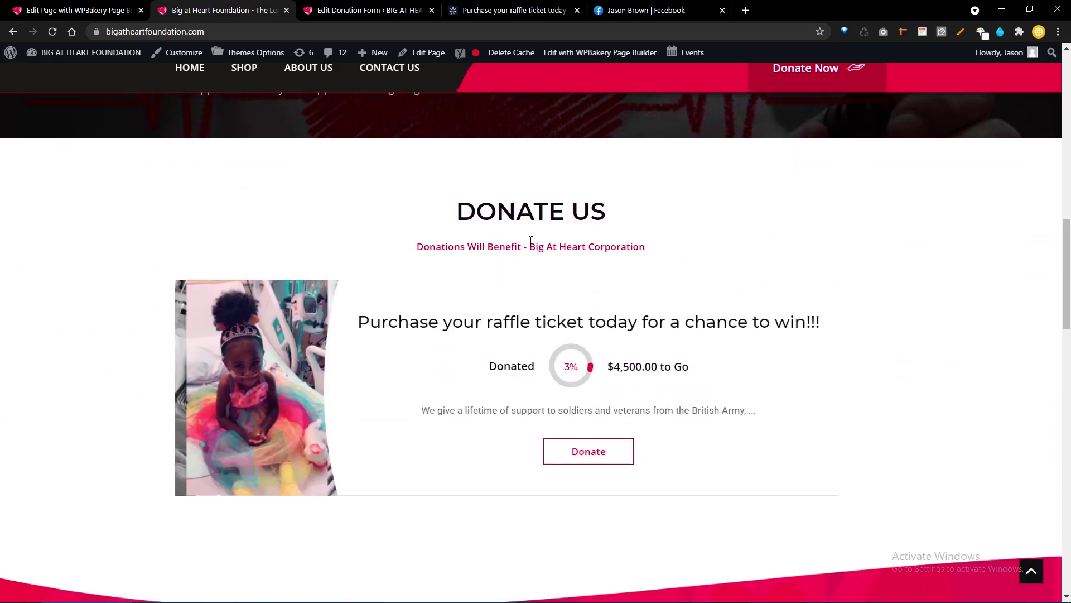
pyautogui.scroll(-3, 531, 245)
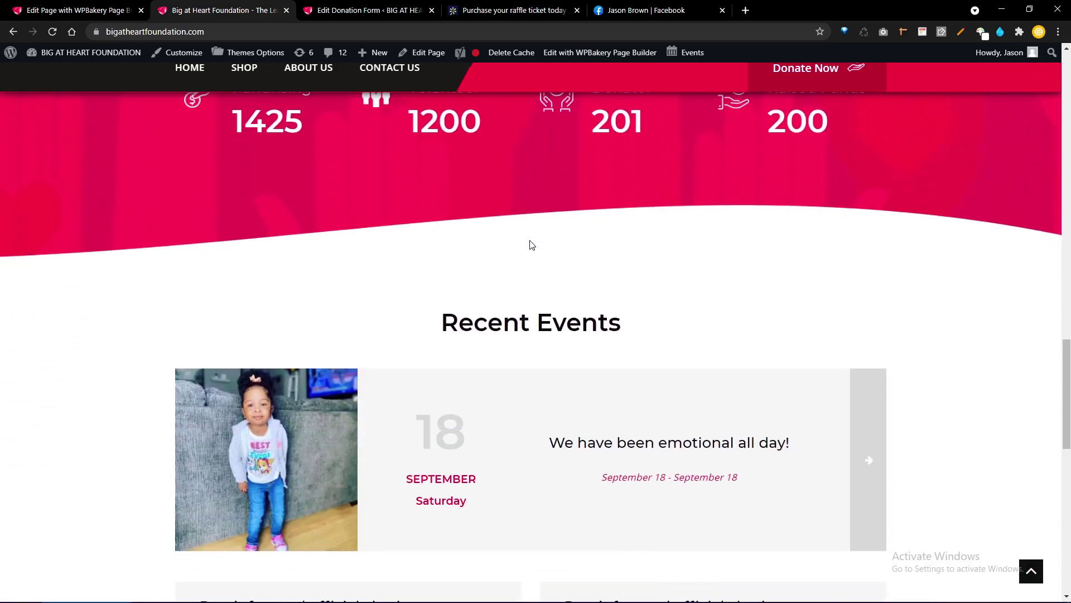
pyautogui.scroll(-3, 532, 246)
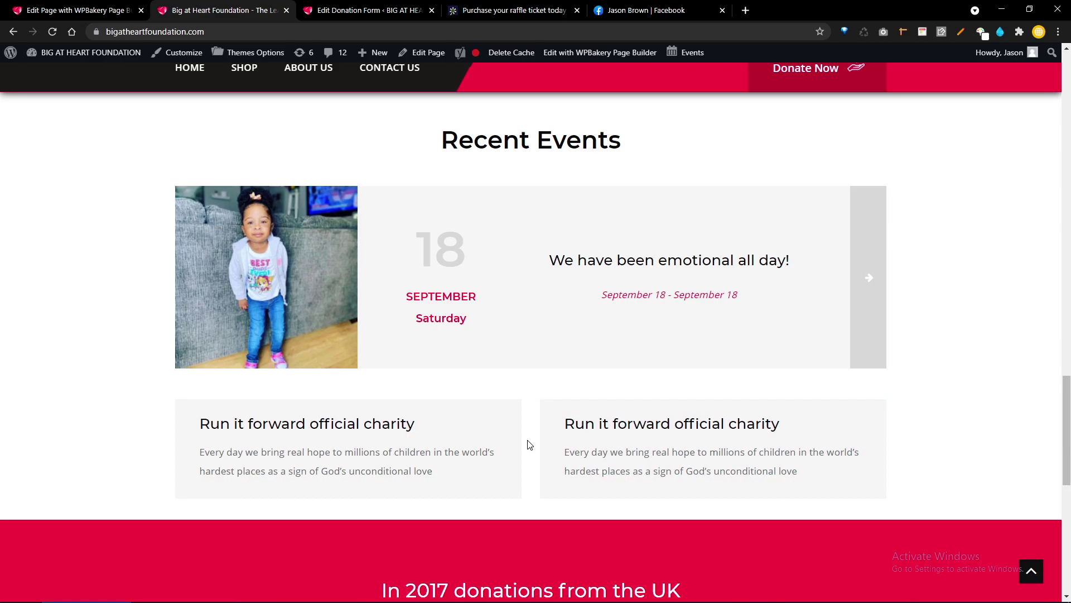
pyautogui.scroll(-7, 530, 445)
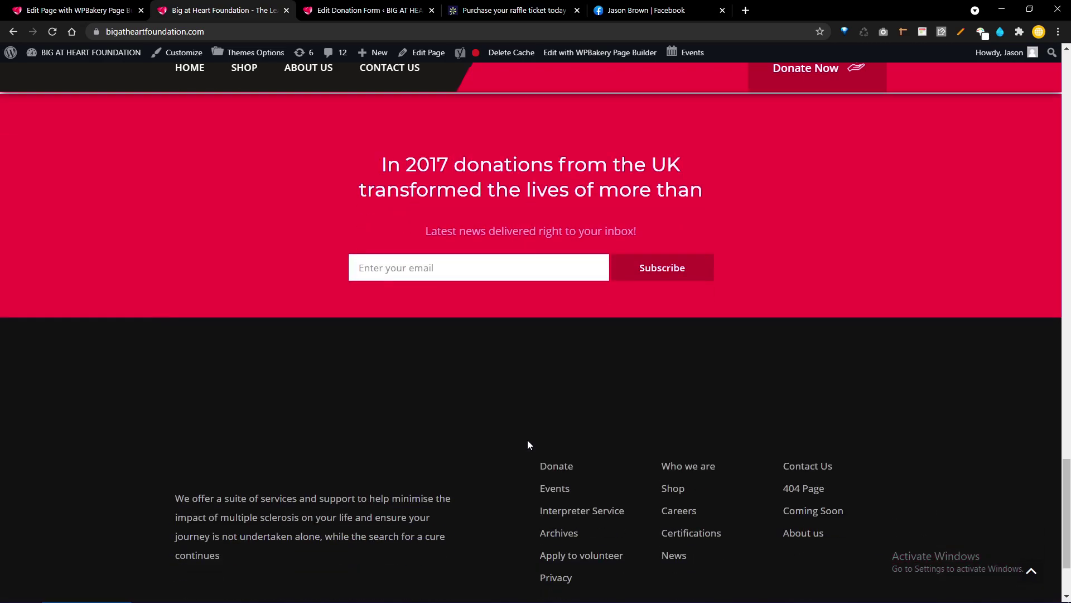
pyautogui.scroll(-2, 529, 444)
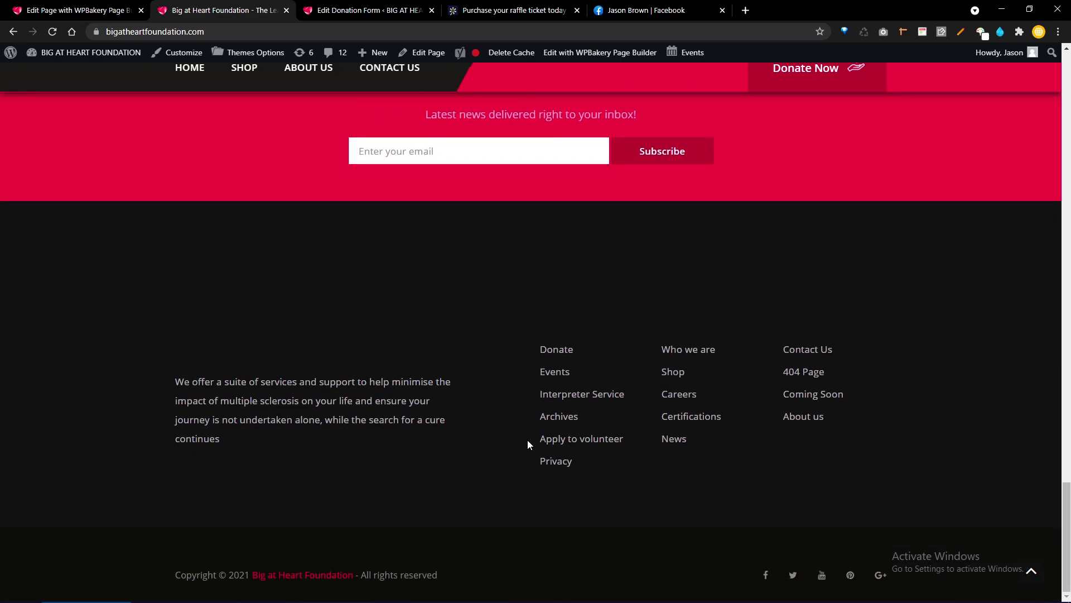
pyautogui.scroll(3, 457, 391)
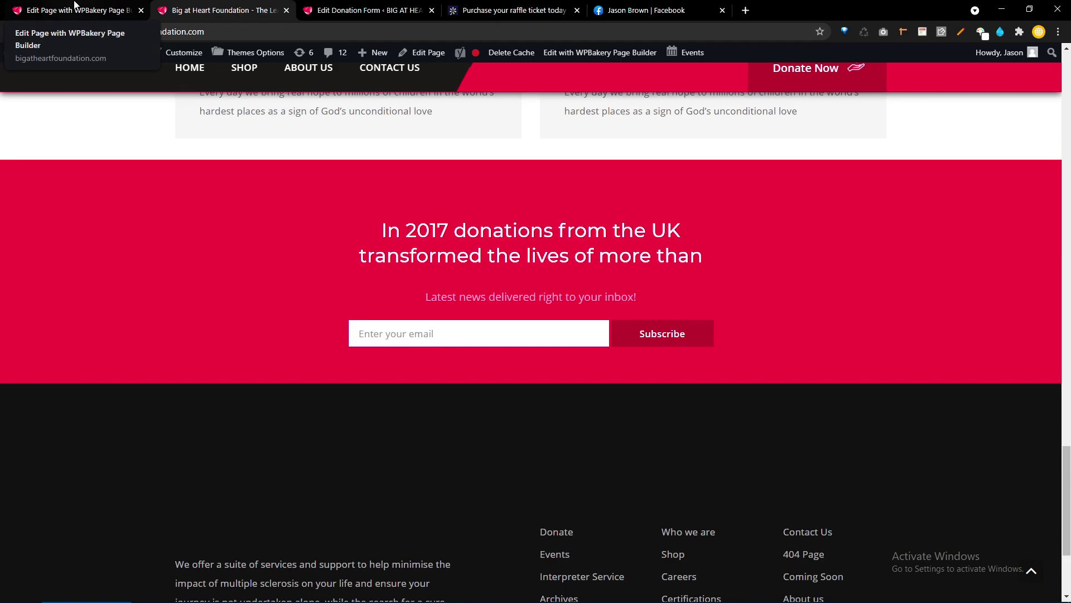
# Step: Switch to the RallyUp raffle campaign page and review its prize, entry packages and description
pyautogui.click(511, 10)
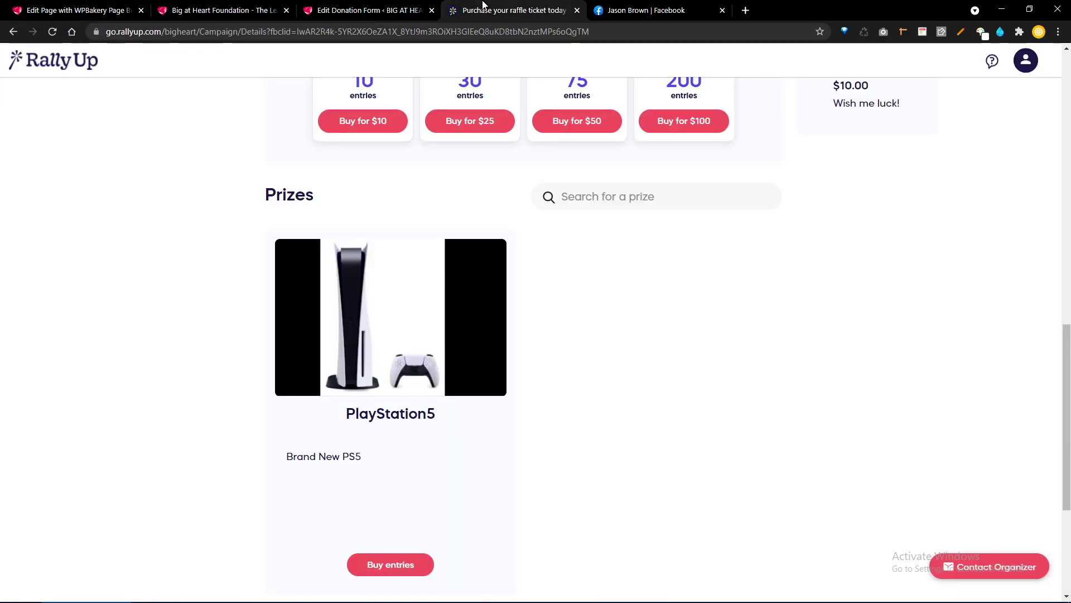
pyautogui.scroll(4, 546, 309)
pyautogui.scroll(3, 546, 309)
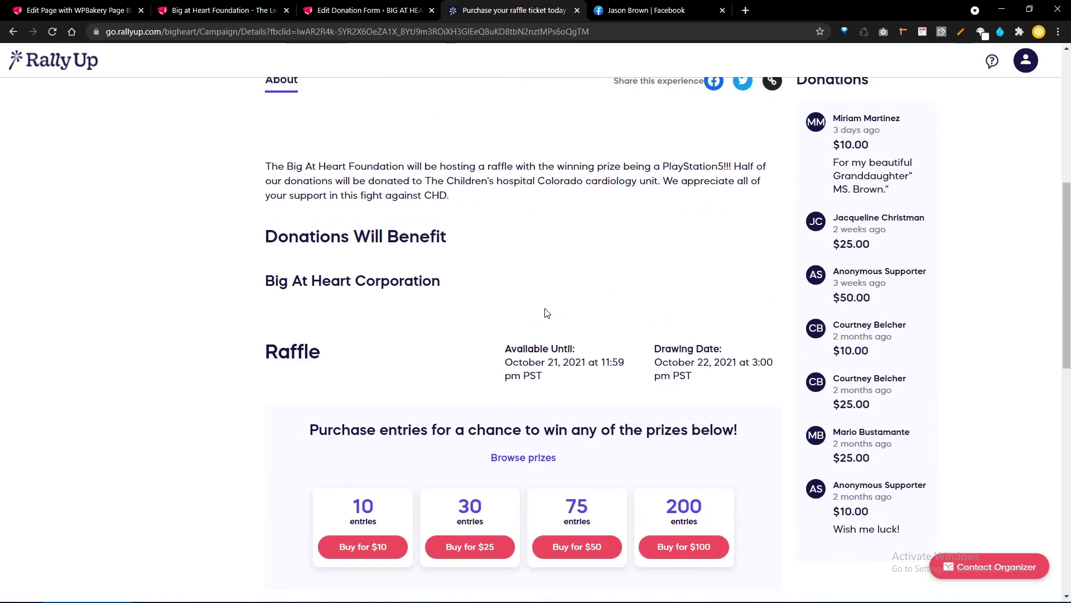
# Step: Review the raffle's entry options and drawing dates on the campaign page, and return to its headline
pyautogui.scroll(-11, 546, 313)
pyautogui.scroll(5, 546, 313)
pyautogui.scroll(12, 547, 313)
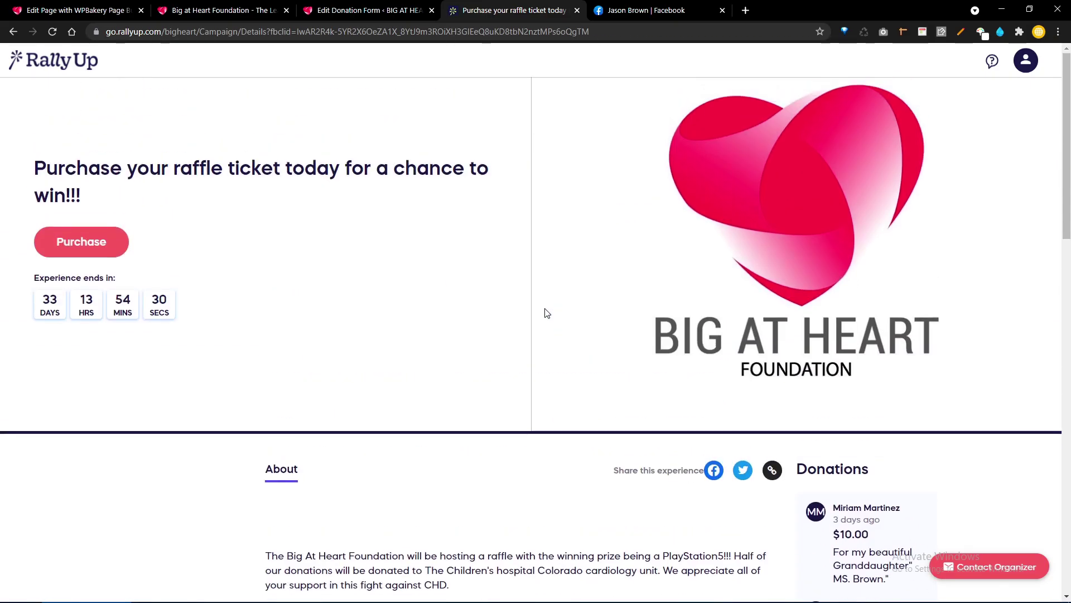
# Step: Open the homepage's Apus Newsletter element settings in WPBakery Page Builder and select its whole title
pyautogui.click(65, 4)
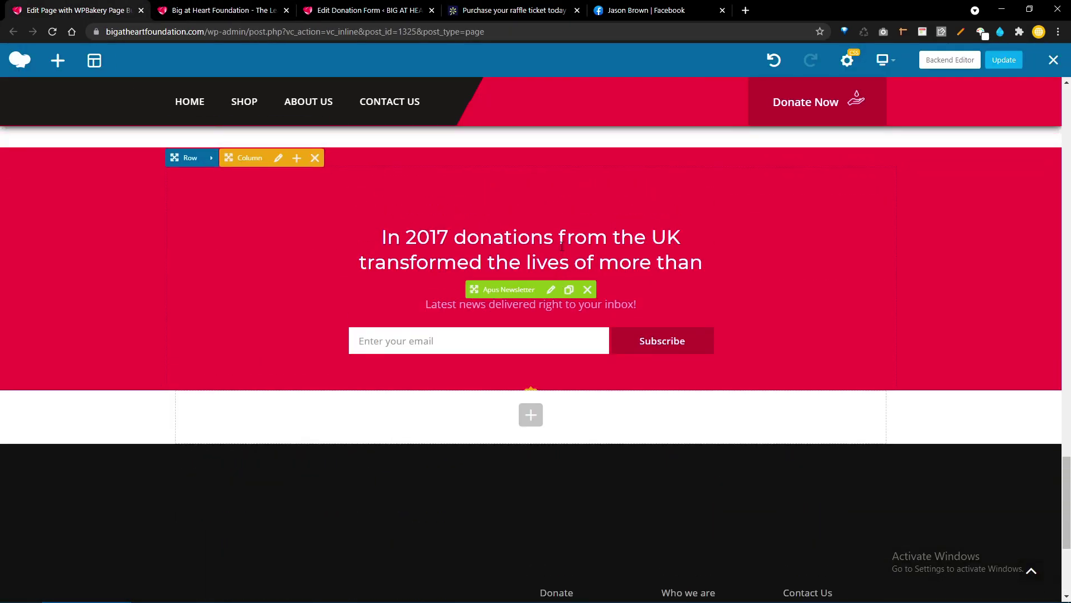
pyautogui.click(551, 294)
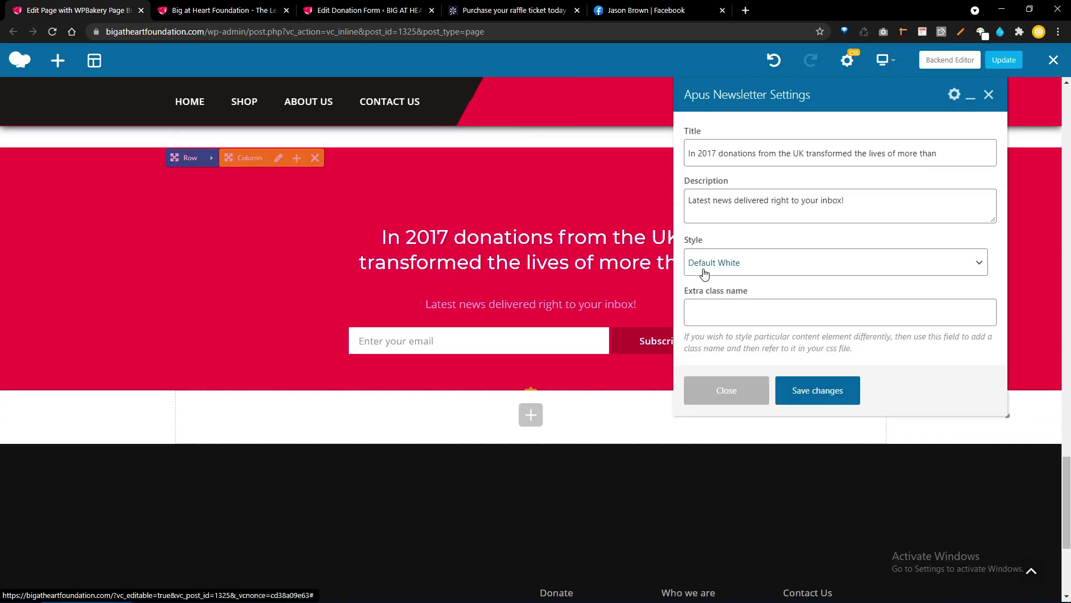
pyautogui.tripleClick(718, 156)
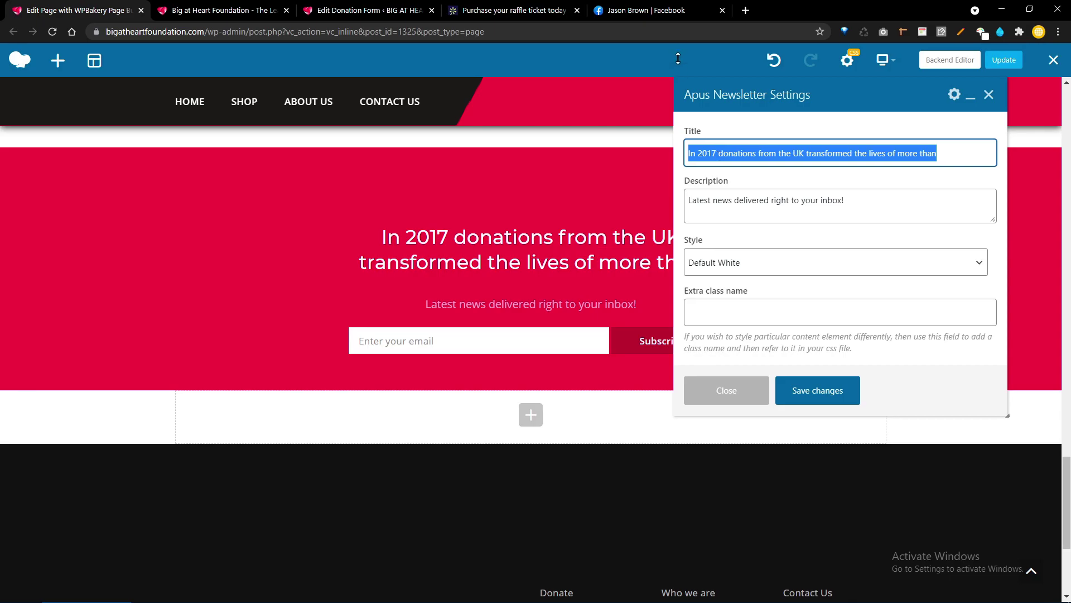
# Step: Switch to the open Facebook profile and look through its posts from mid-August up to the profile header
pyautogui.click(675, 15)
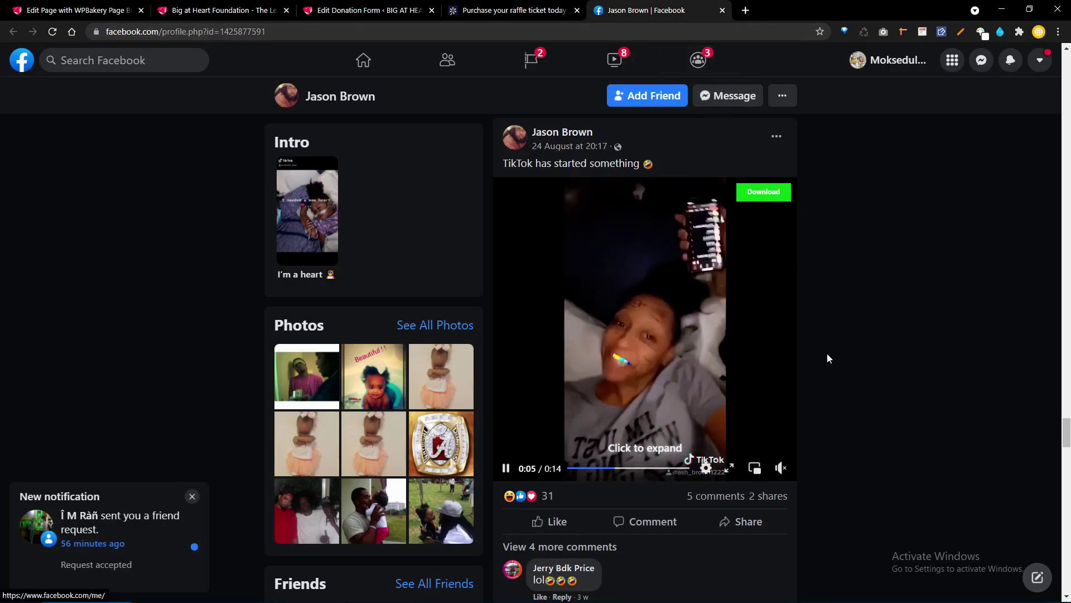
pyautogui.scroll(-5, 827, 353)
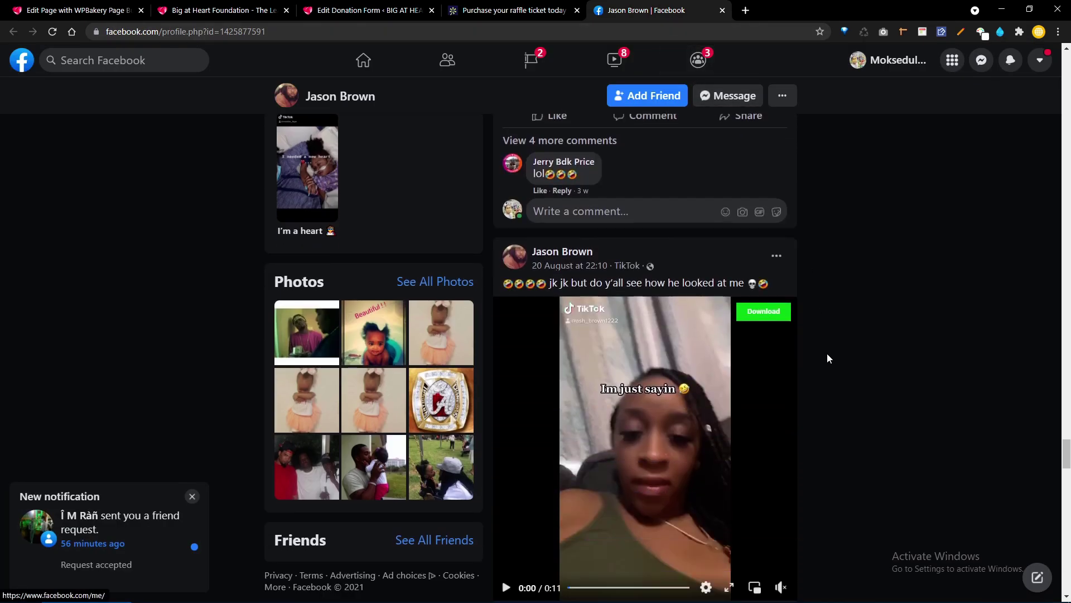
pyautogui.scroll(-6, 827, 353)
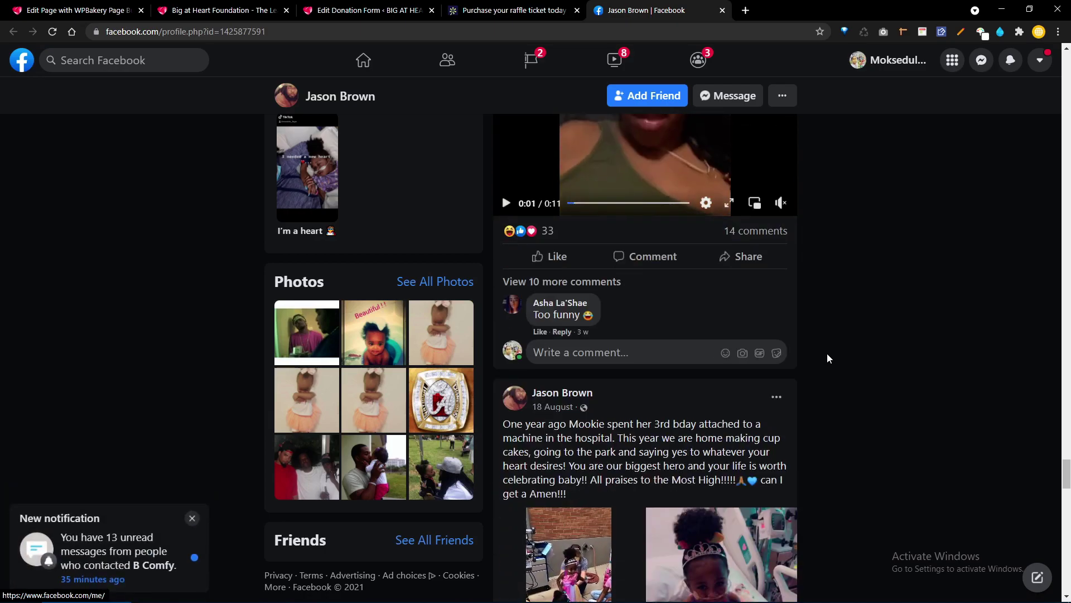
pyautogui.scroll(10, 827, 354)
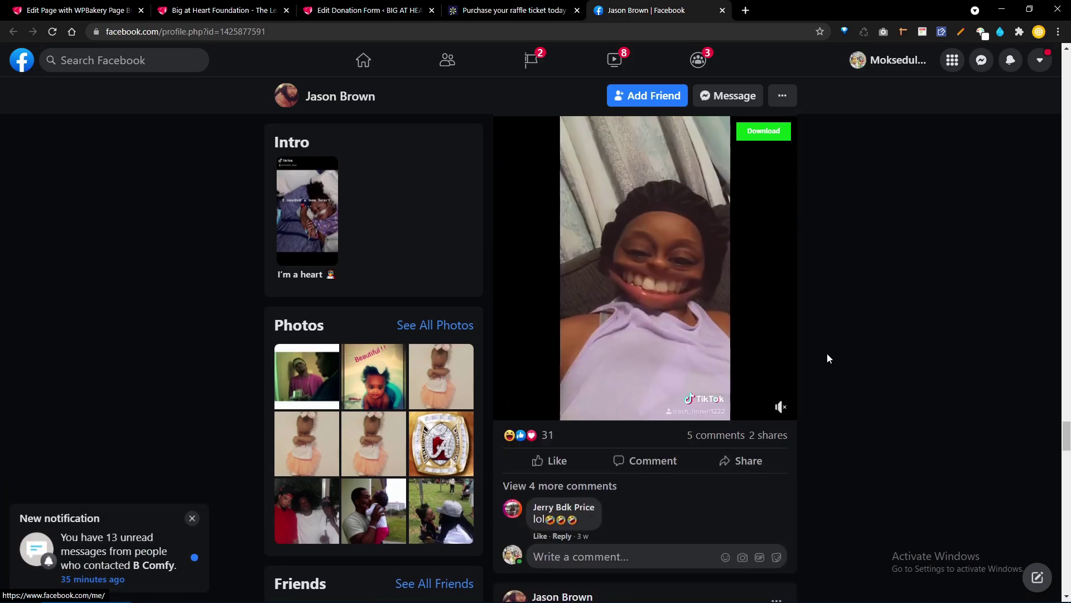
pyautogui.scroll(6, 828, 355)
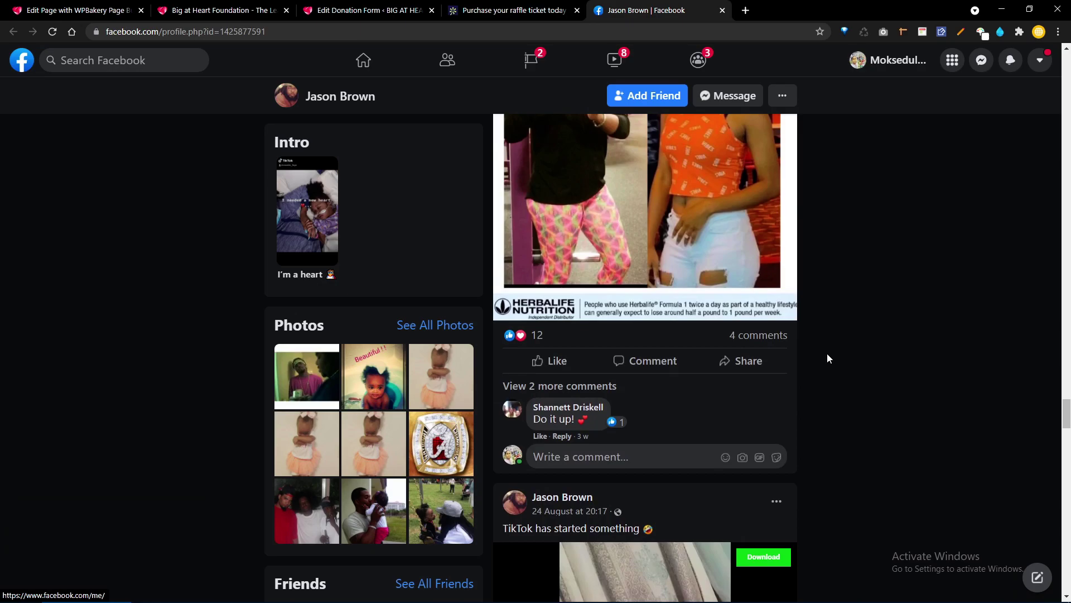
pyautogui.scroll(8, 827, 357)
pyautogui.scroll(5, 827, 354)
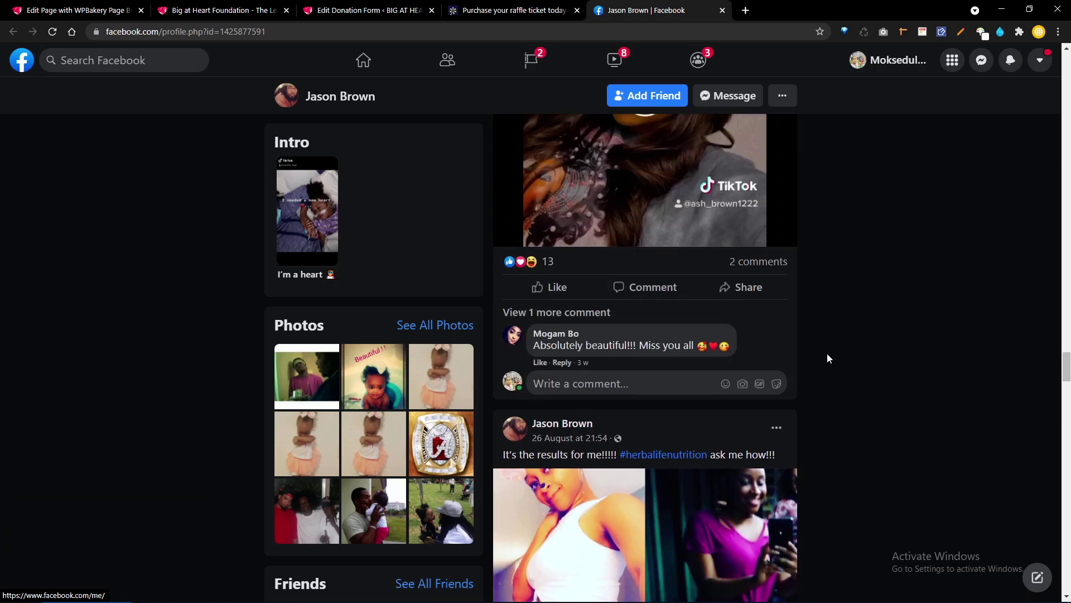
pyautogui.scroll(13, 827, 353)
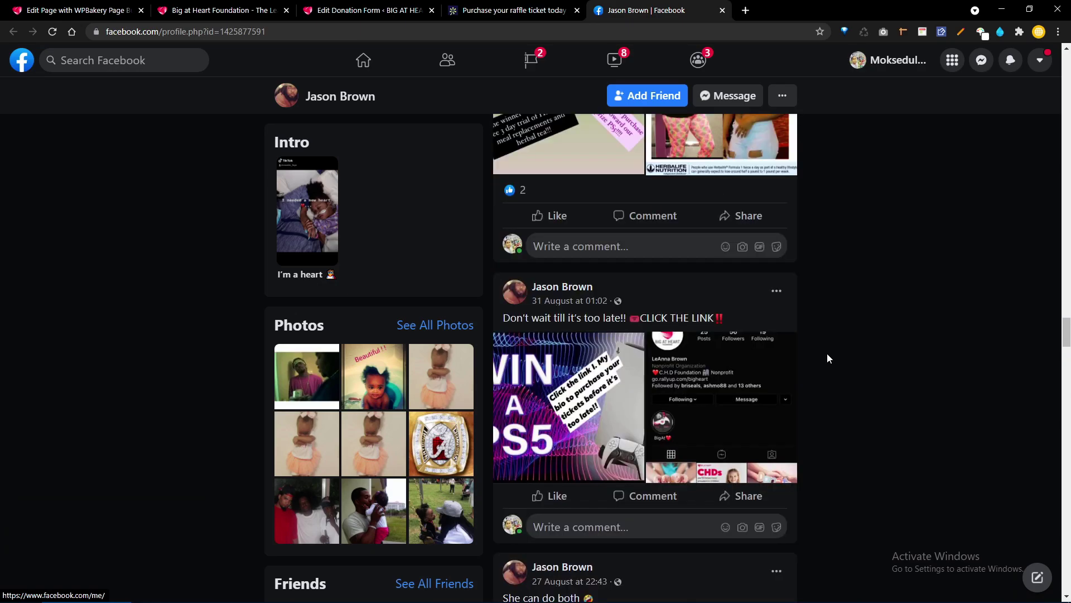
pyautogui.scroll(4, 827, 359)
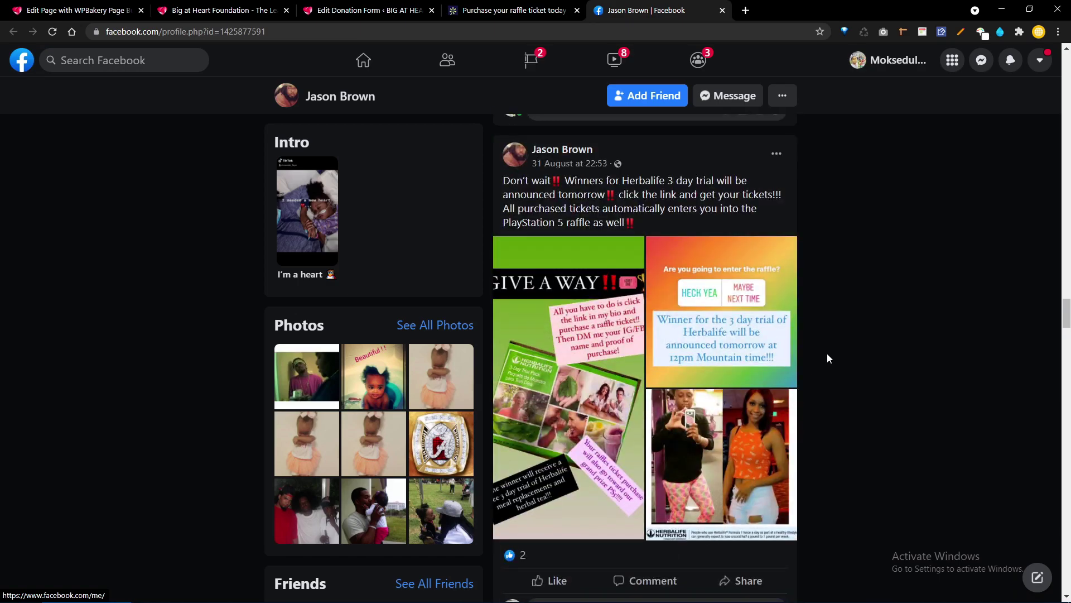
pyautogui.scroll(14, 827, 353)
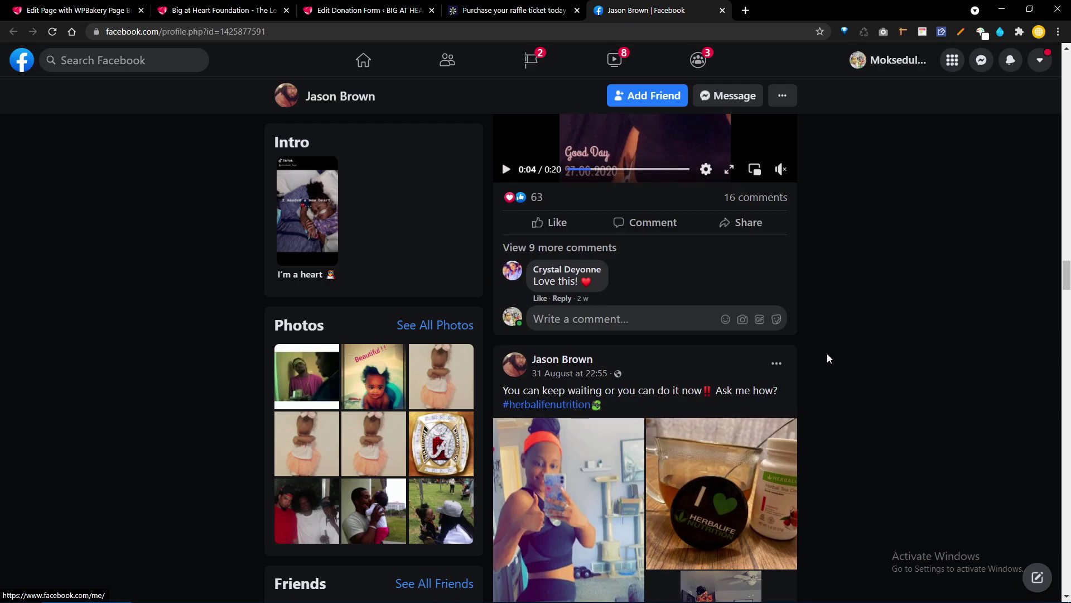
pyautogui.scroll(5, 827, 353)
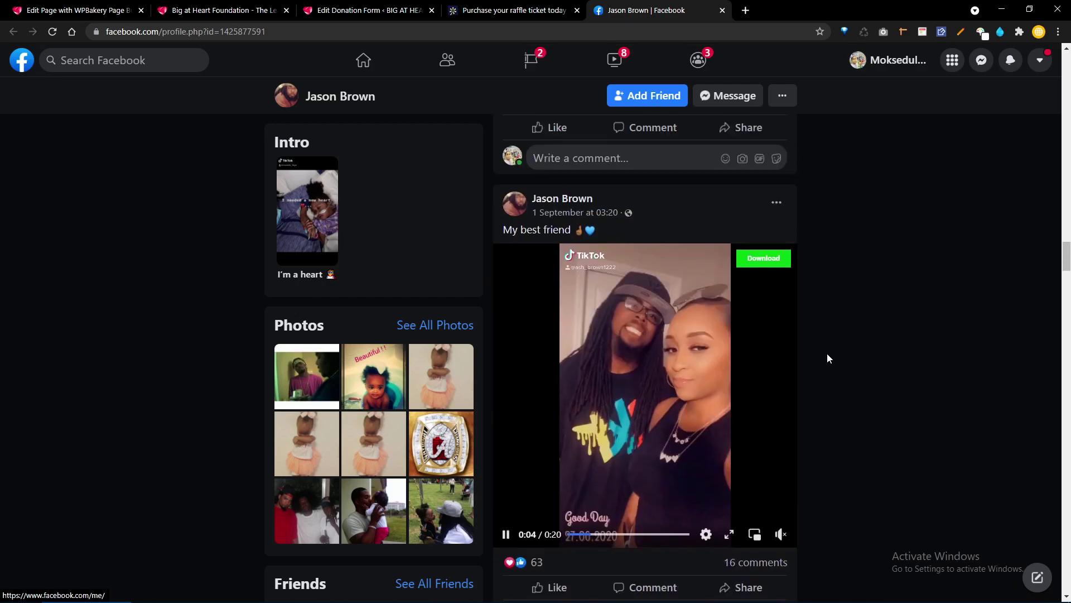
pyautogui.scroll(5, 827, 353)
pyautogui.scroll(10, 827, 353)
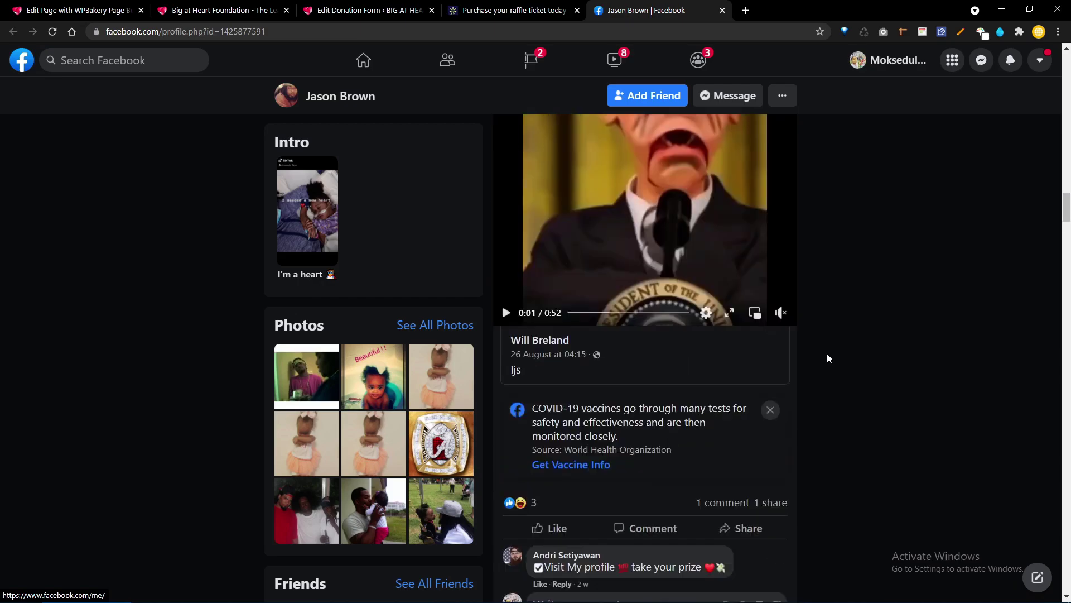
pyautogui.scroll(15, 827, 358)
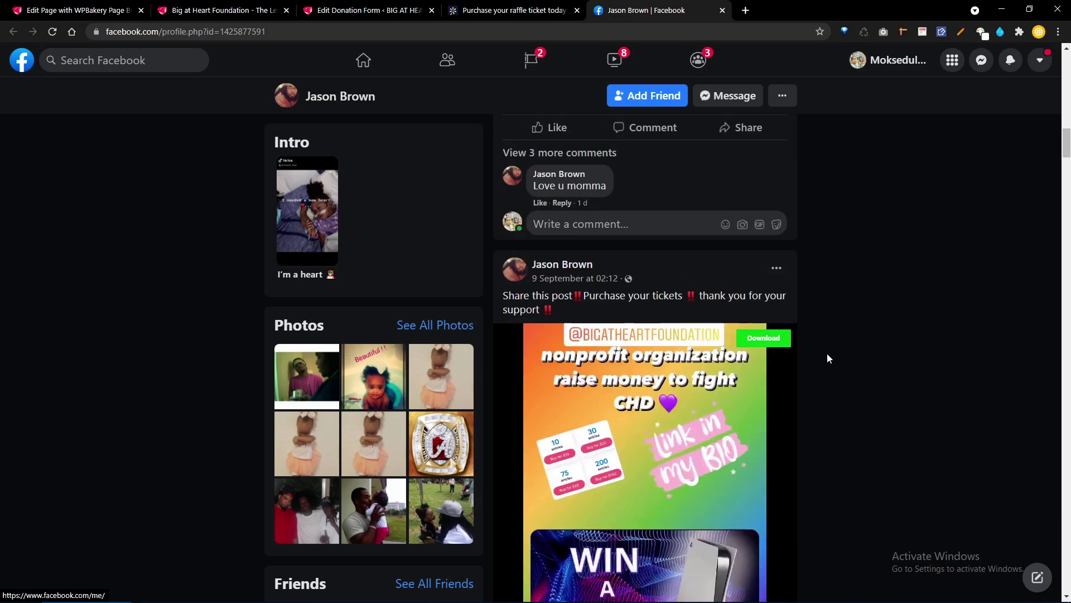
pyautogui.scroll(10, 828, 358)
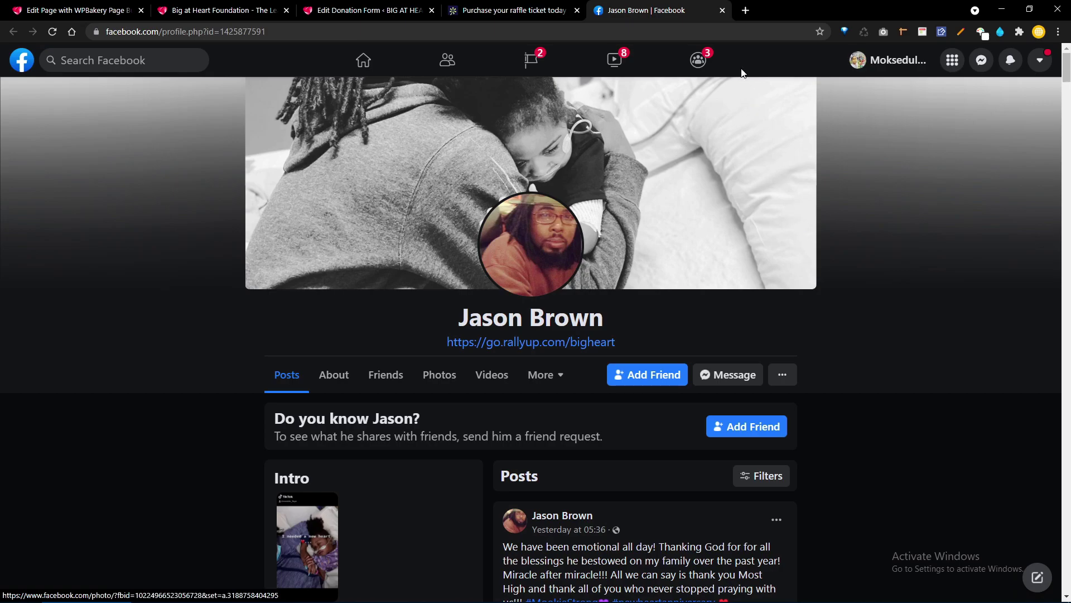
# Step: Search Google for "chd slogan" in a new tab
pyautogui.click(745, 10)
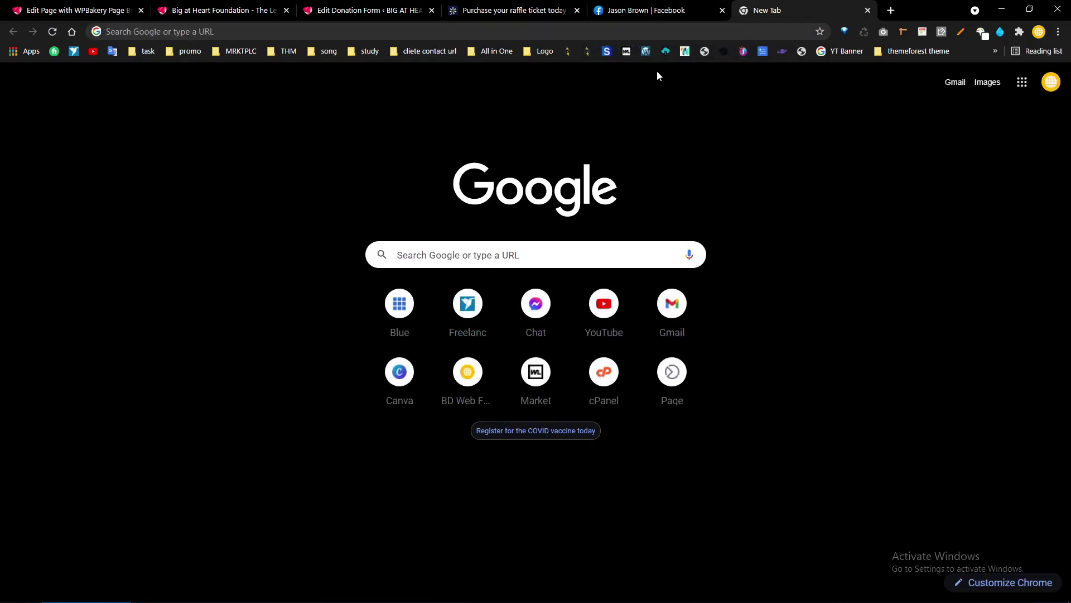
pyautogui.click(647, 32)
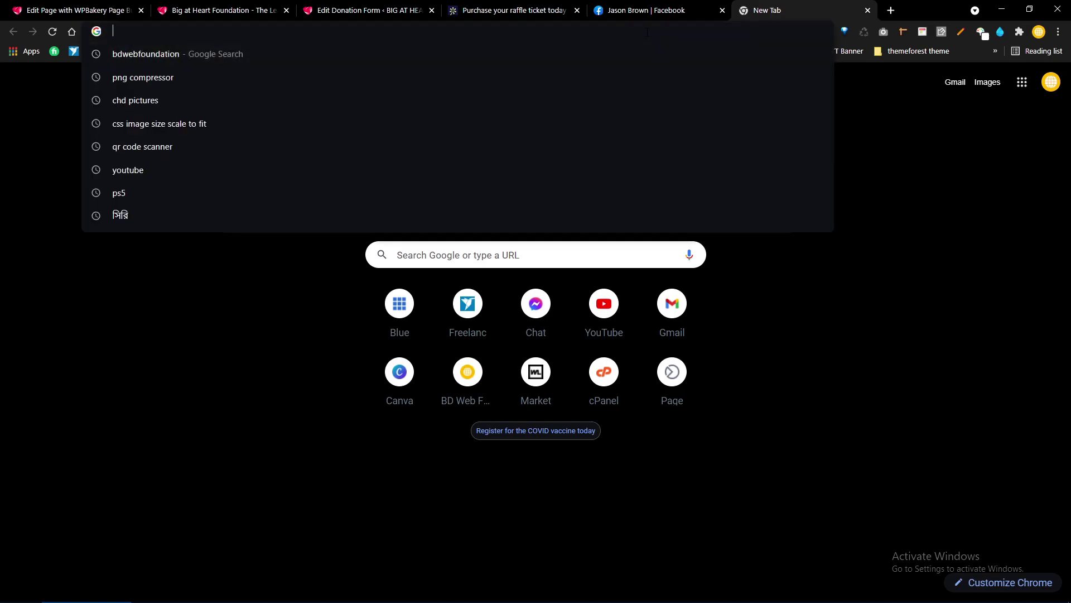
pyautogui.write('c')
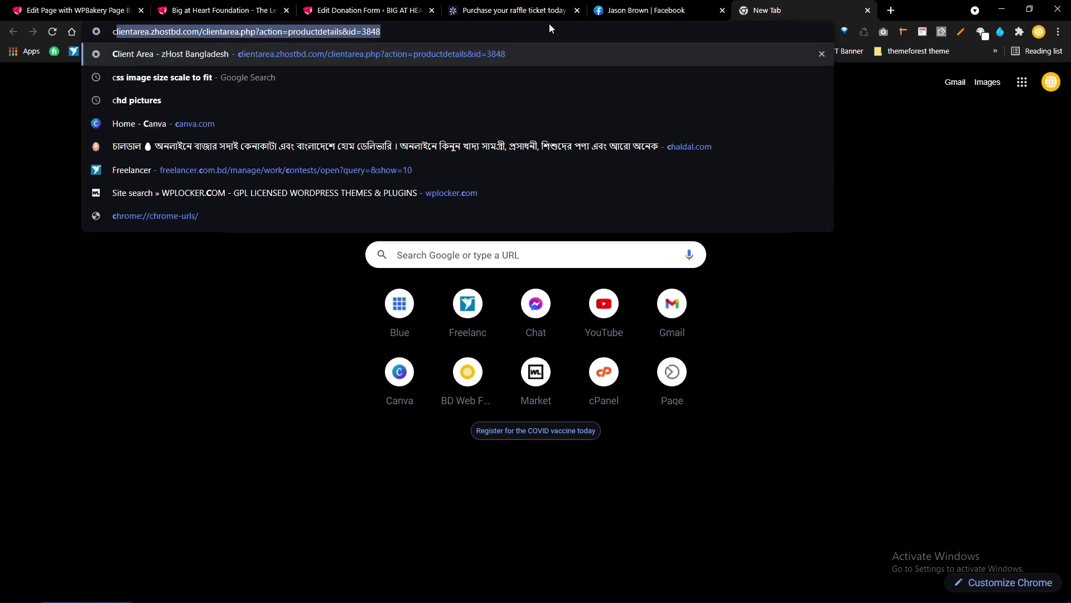
pyautogui.write('hd')
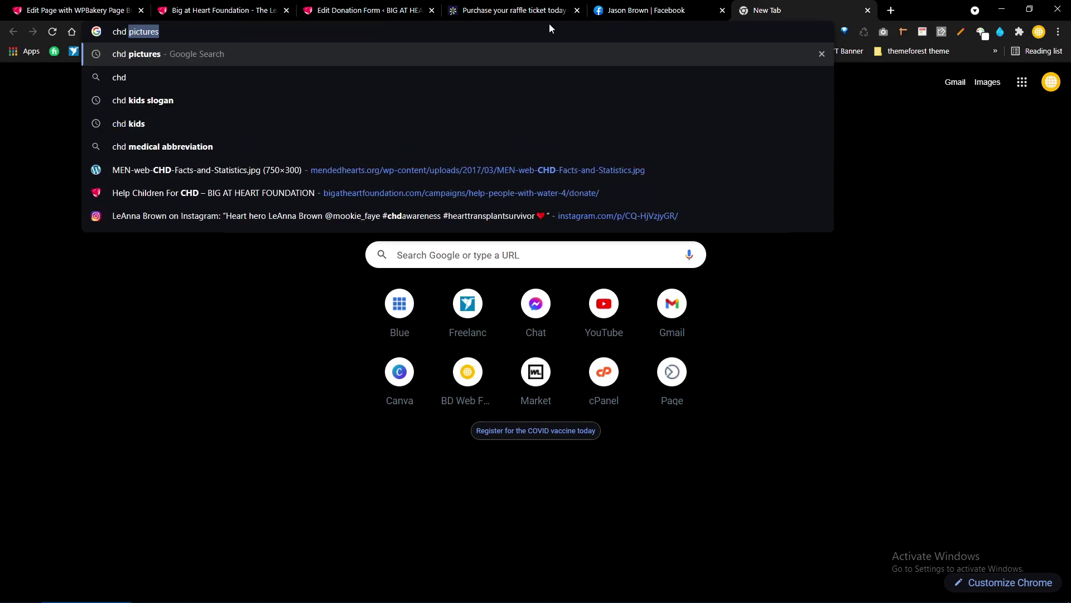
pyautogui.press('Down')
pyautogui.press('Down')
pyautogui.press('Down')
pyautogui.press('Up')
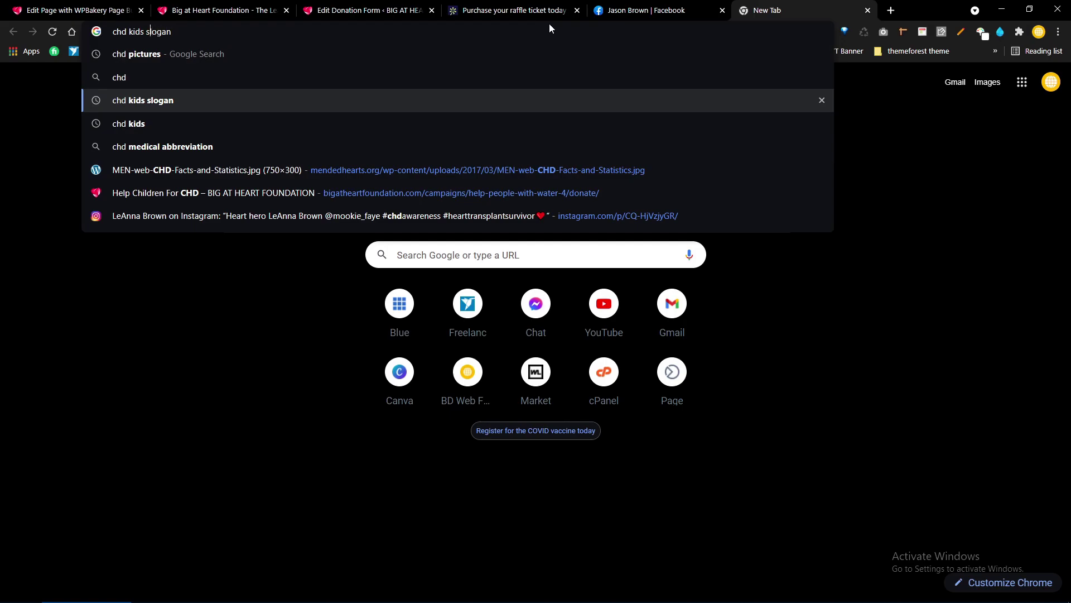
pyautogui.press('BackSpace')
pyautogui.press('BackSpace')
pyautogui.press('BackSpace')
pyautogui.press('BackSpace')
pyautogui.press('BackSpace')
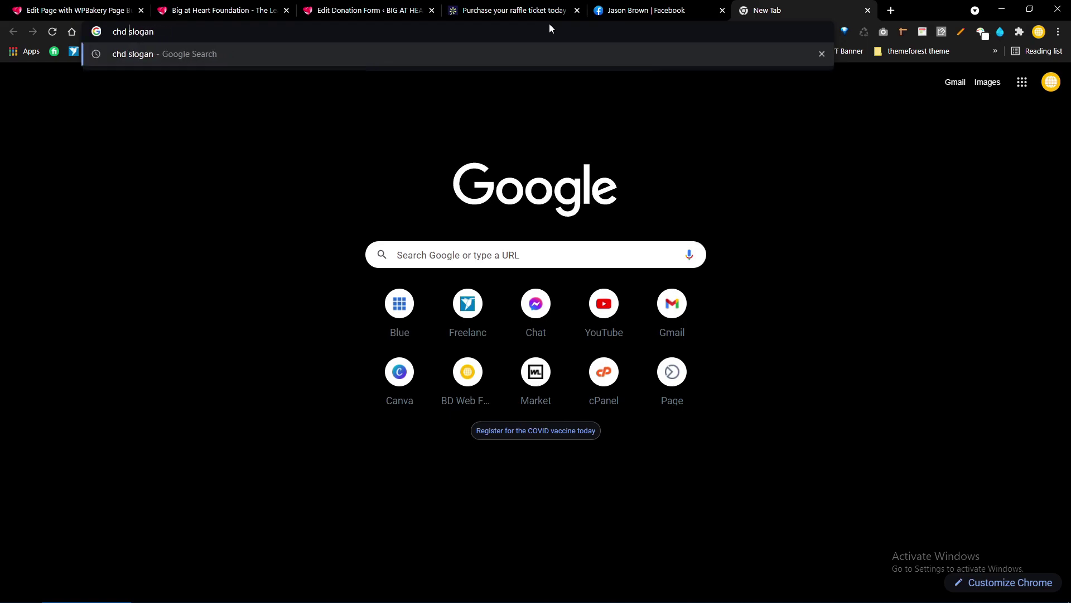
pyautogui.press('Return')
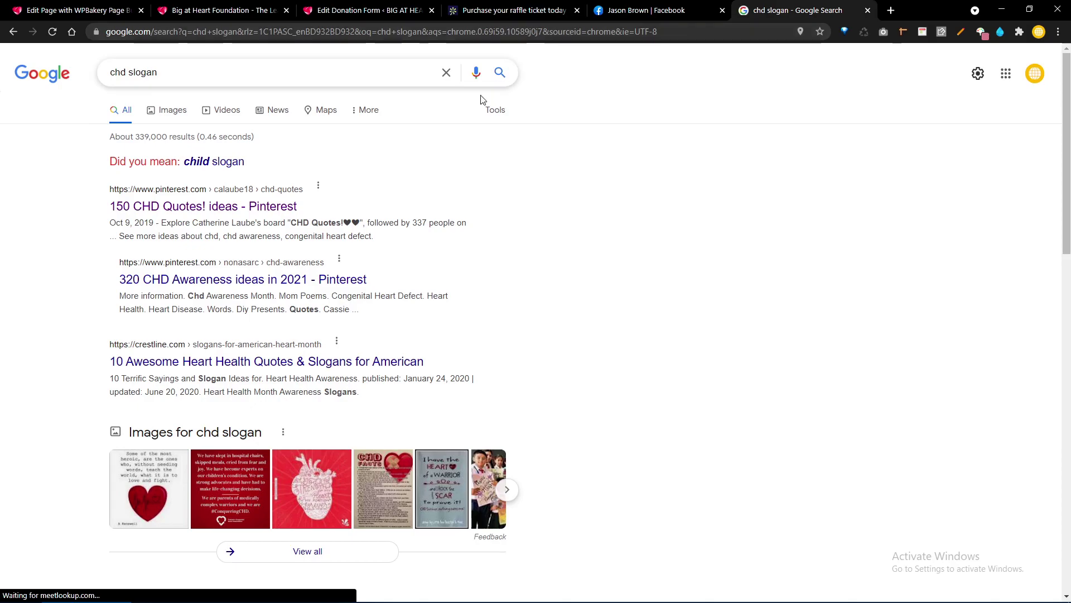
# Step: Open the "150 CHD Quotes! ideas - Pinterest" result in a separate tab, and close it along with the search results
pyautogui.middleClick(258, 207)
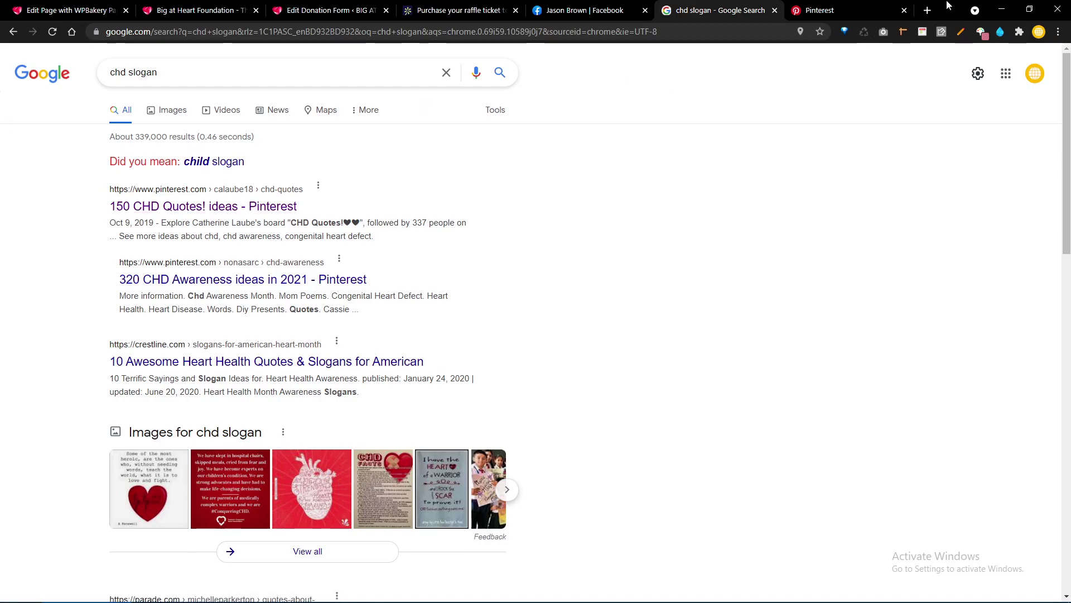
pyautogui.click(841, 7)
pyautogui.hotkey('ctrl', 'w')
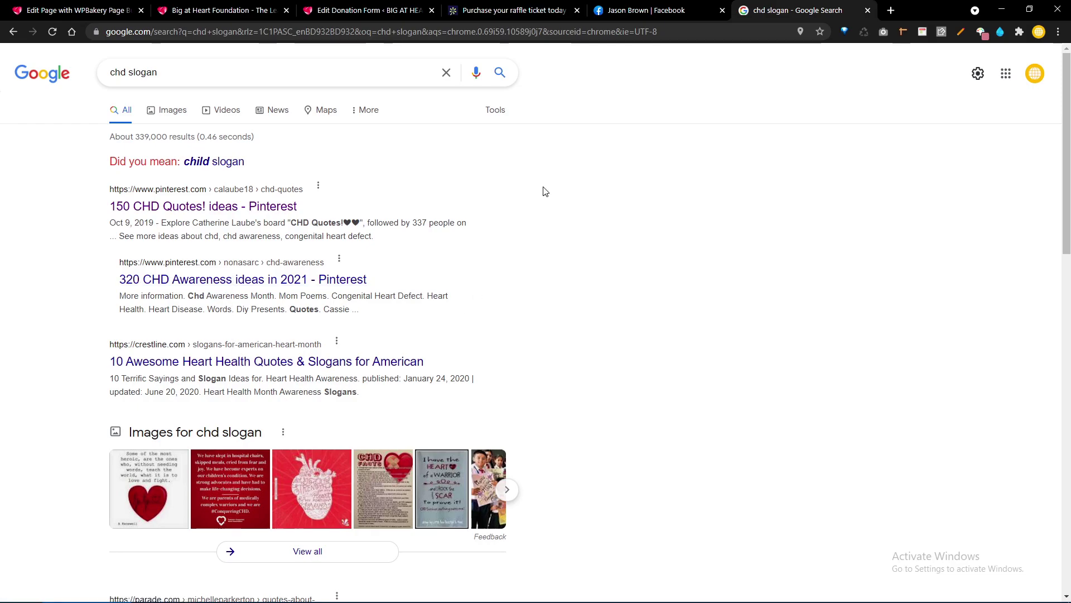
pyautogui.middleClick(798, 8)
# Step: Return from the raffle campaign page to the live homepage's newsletter section
pyautogui.click(498, 5)
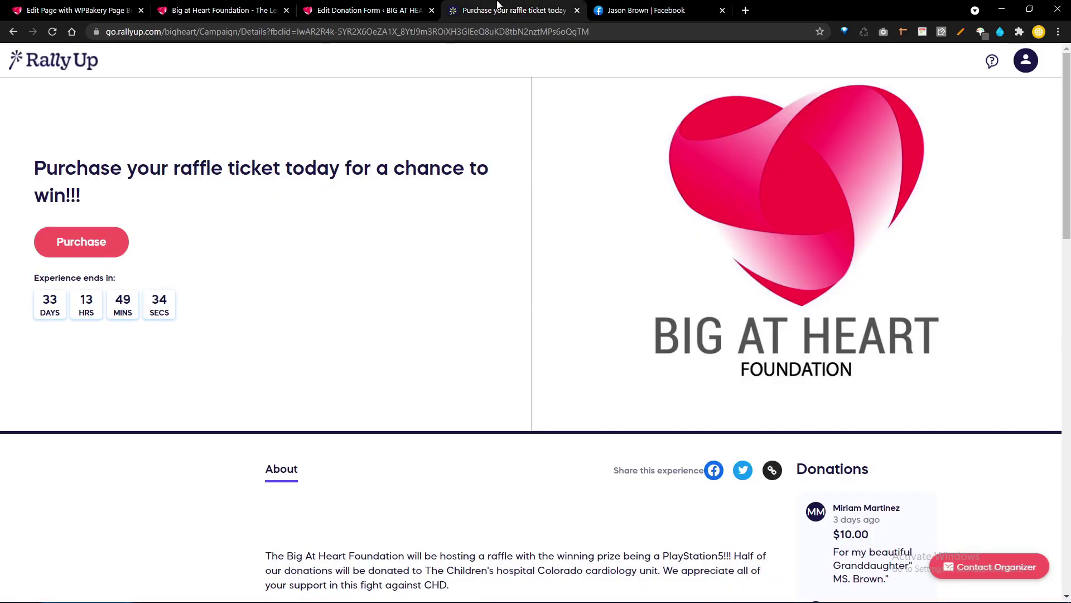
pyautogui.click(357, 7)
pyautogui.click(208, 5)
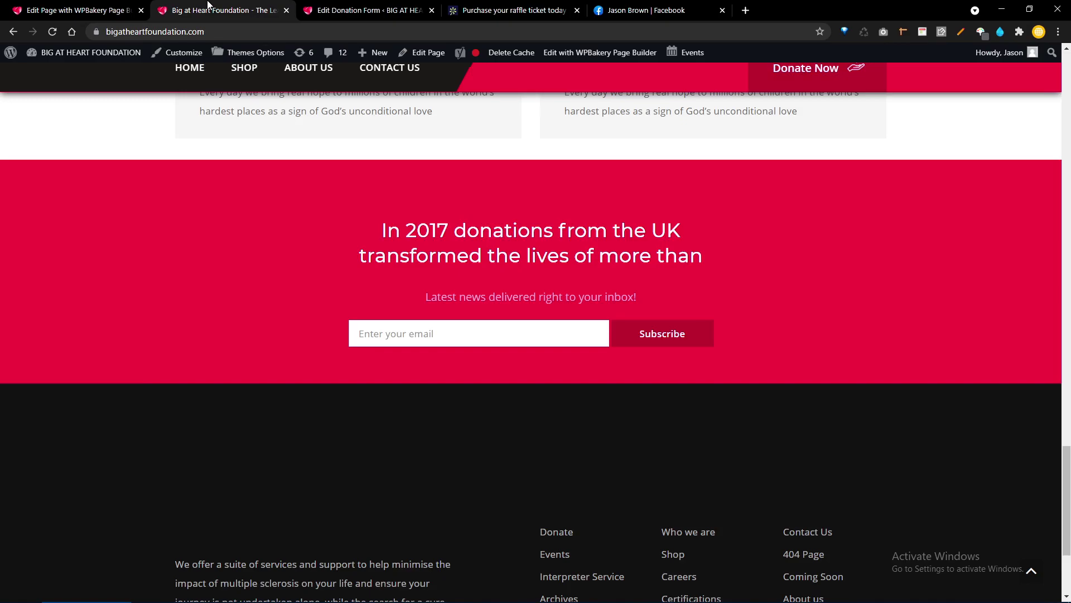
# Step: Switch to OBS, show the Display Capture 2 source, and return to the live homepage
pyautogui.moveTo(234, 594)
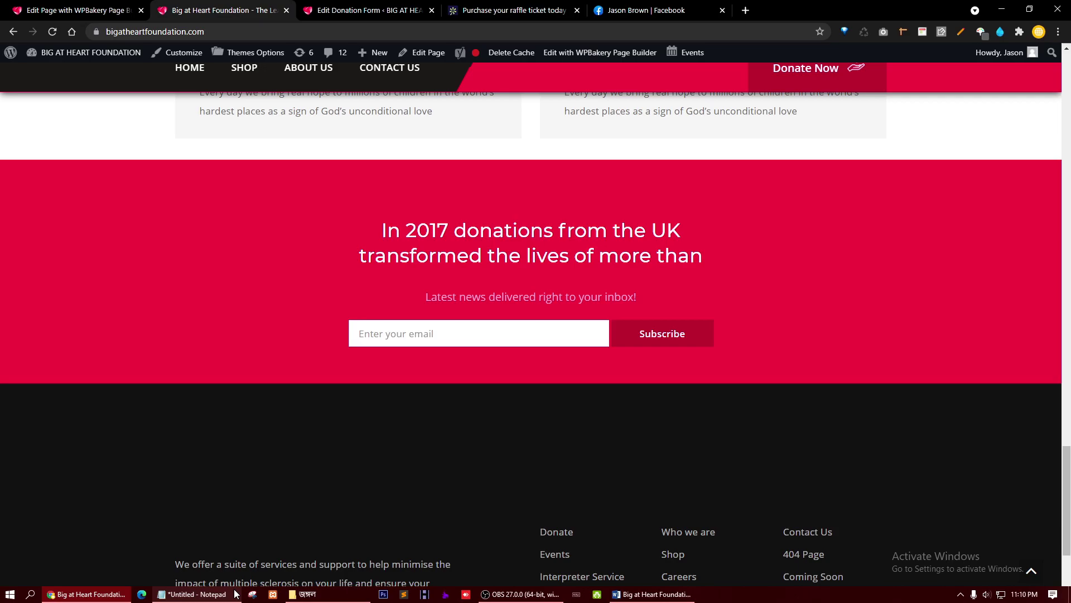
pyautogui.click(515, 595)
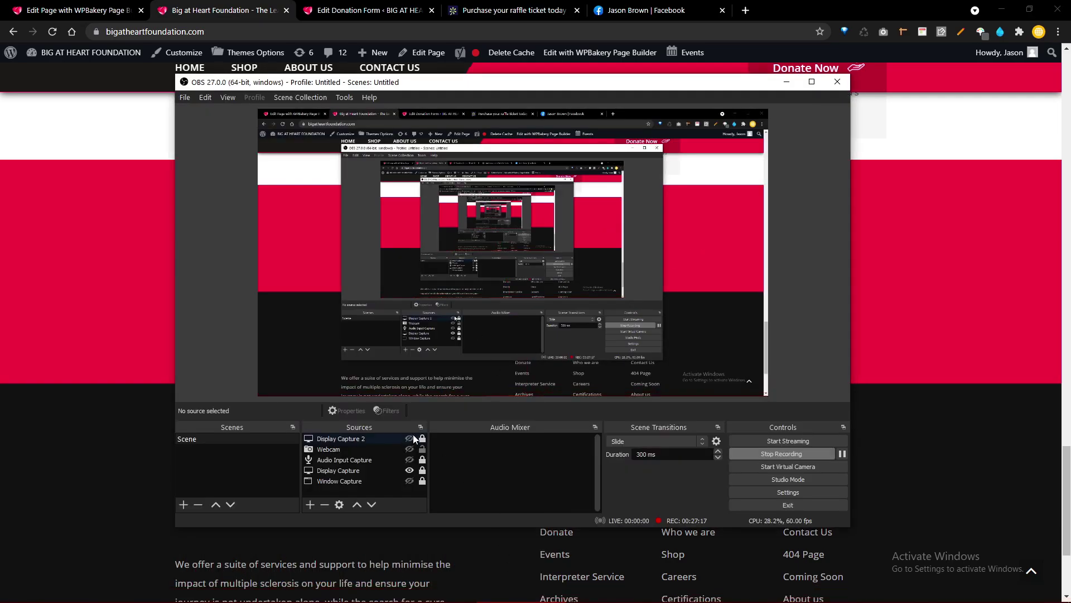
pyautogui.click(136, 441)
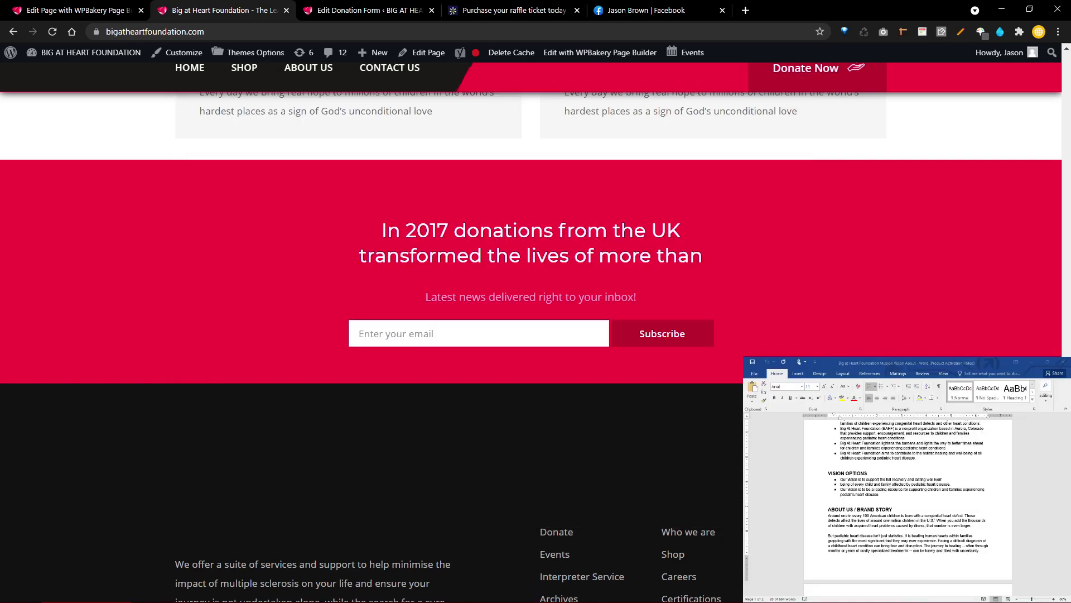
# Step: Copy the first bullet under VISION OPTIONS in the Word document, and switch to the Edit Donation Form page in the browser
pyautogui.scroll(4, 862, 503)
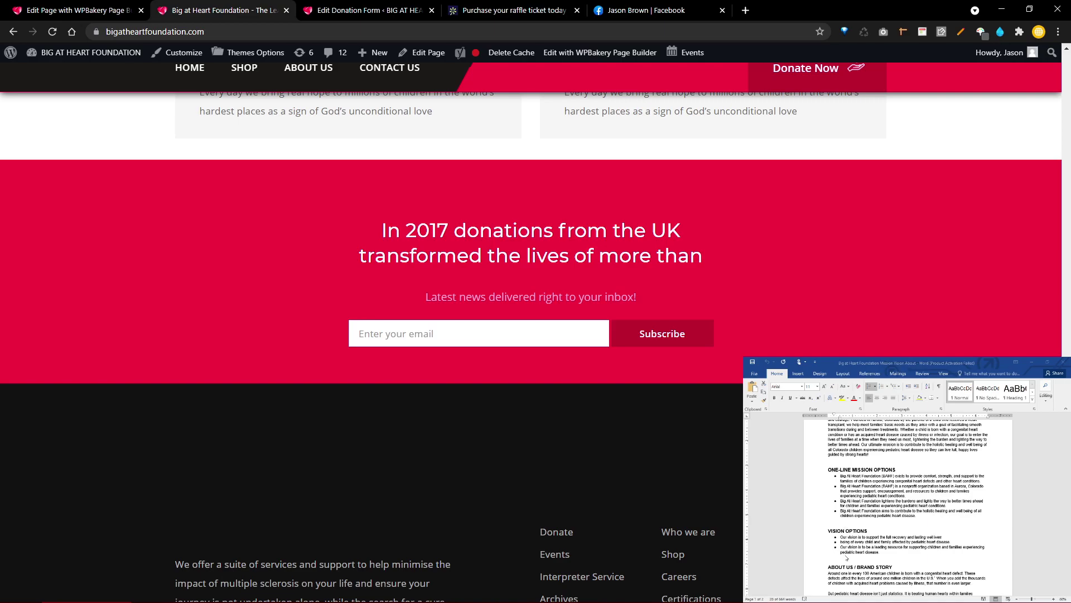
pyautogui.moveTo(844, 538)
pyautogui.mouseDown()
pyautogui.moveTo(871, 491)
pyautogui.moveTo(845, 537)
pyautogui.mouseUp()
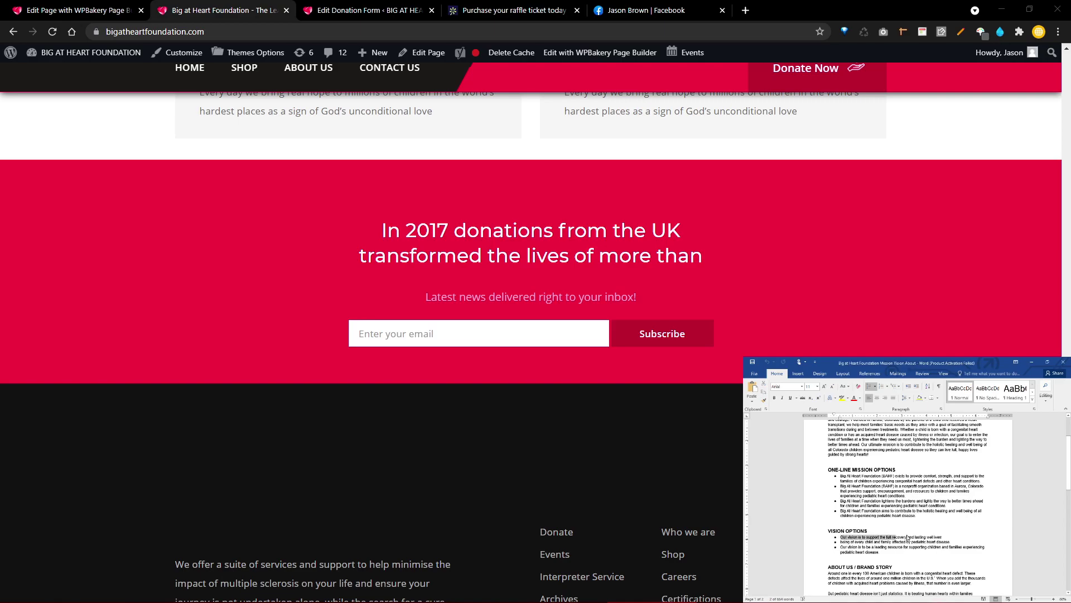
pyautogui.keyDown('shift'); pyautogui.click(942, 538); pyautogui.keyUp('shift')
pyautogui.rightClick(943, 539)
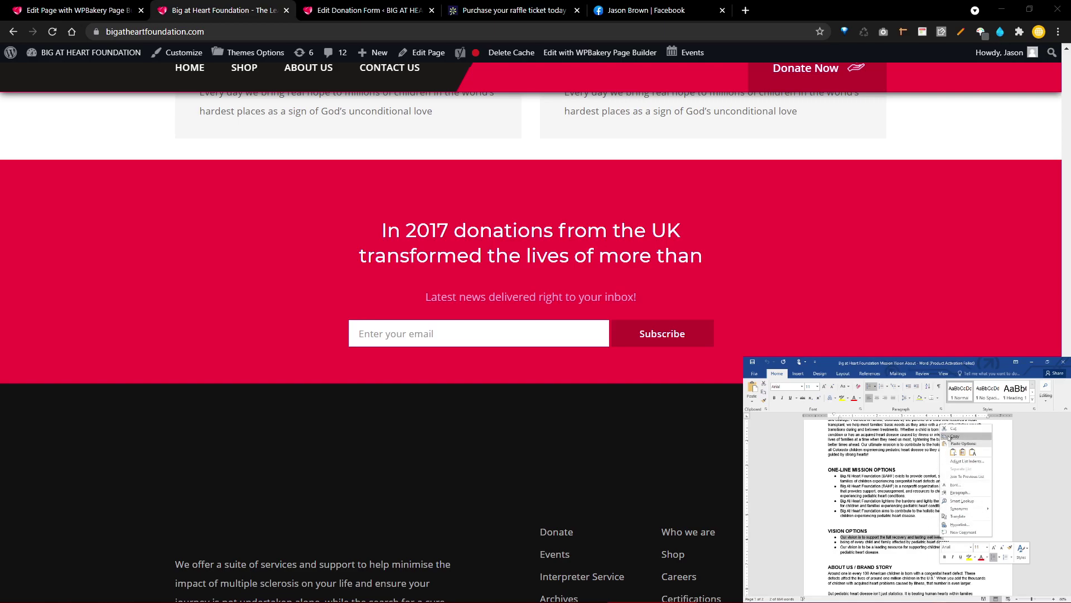
pyautogui.click(563, 390)
pyautogui.click(341, 8)
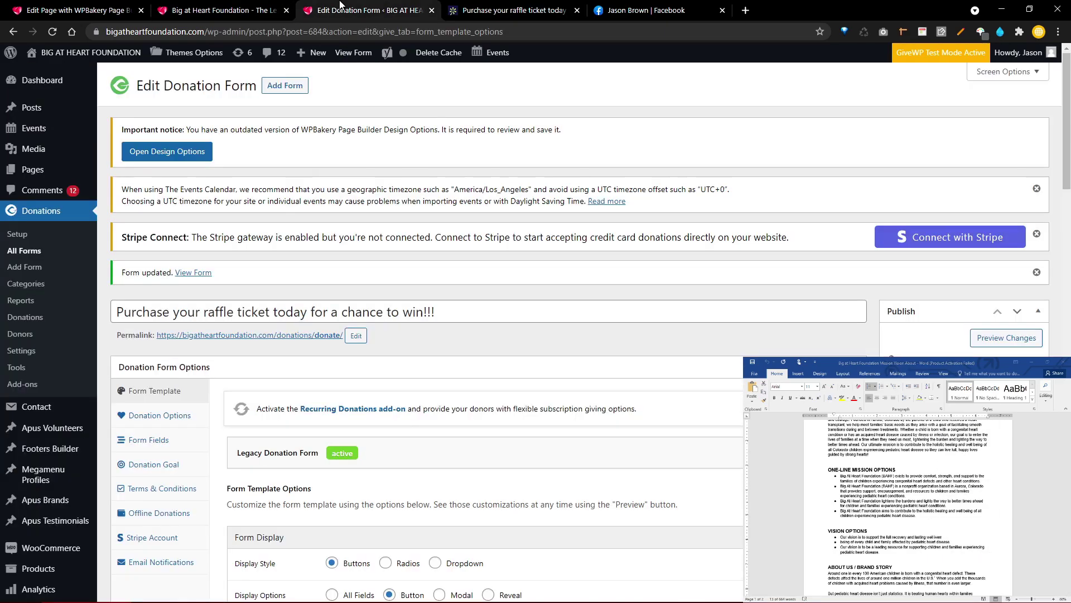
# Step: Replace the newsletter title in the page builder with the copied "Our vision is to support the full recovery and lasting well iverr", without its bullet
pyautogui.click(71, 8)
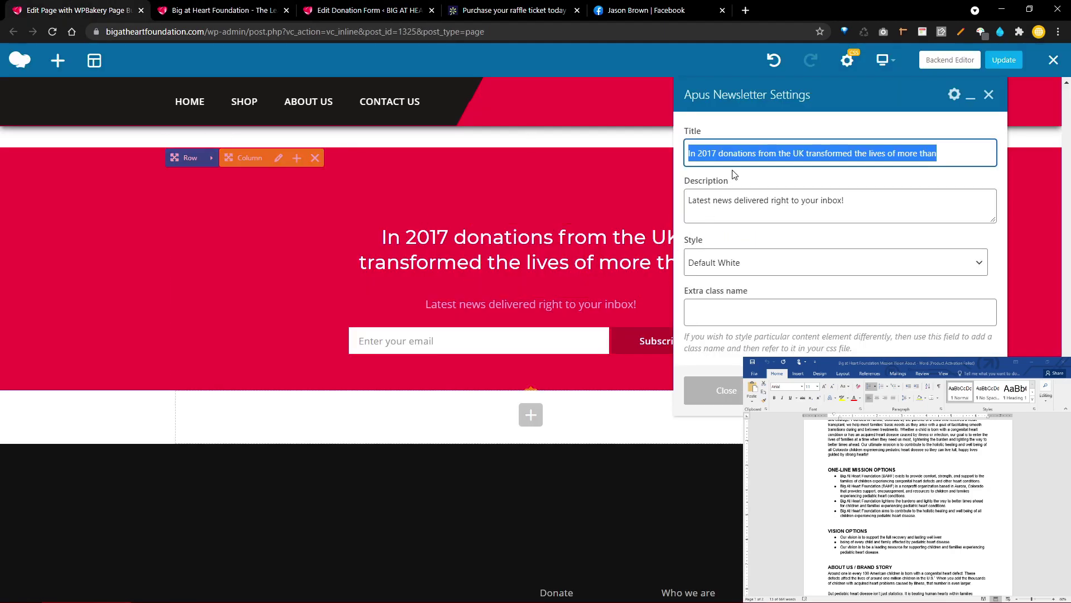
pyautogui.rightClick(736, 155)
pyautogui.click(767, 212)
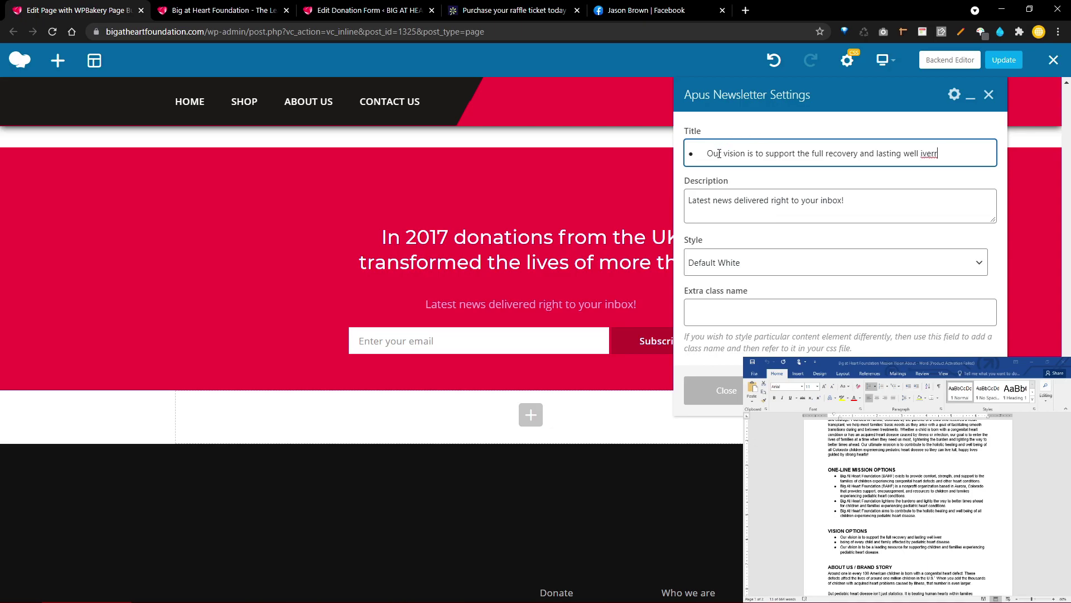
pyautogui.moveTo(709, 159); pyautogui.dragTo(685, 158)
pyautogui.press('BackSpace')
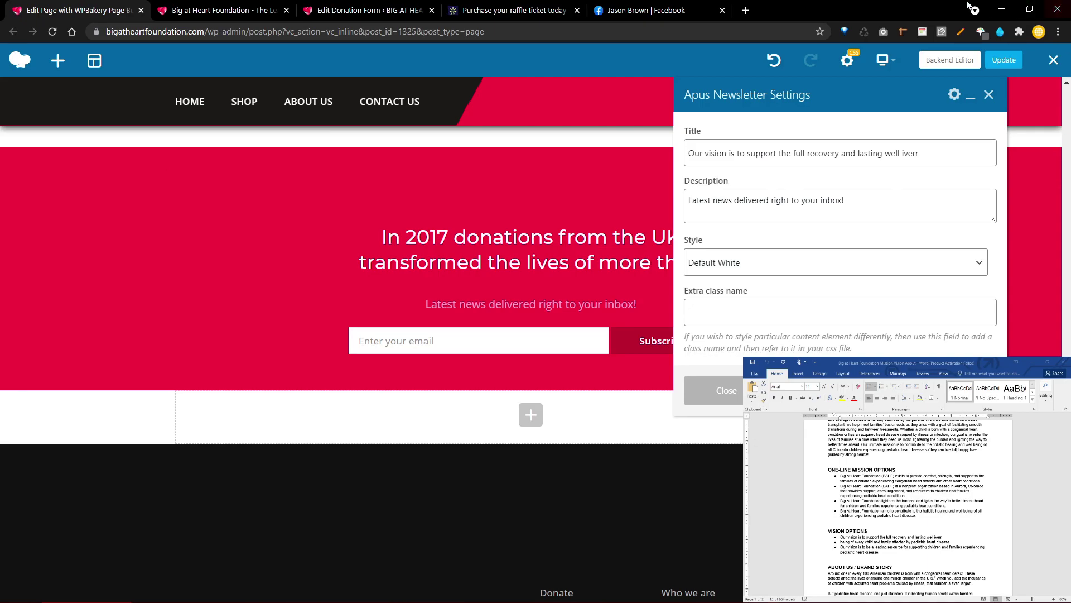
# Step: Dictate a Bengali phrase meaning "Stay tuned for updates" in Google Translate, copy its English translation, and close the translator
pyautogui.click(745, 10)
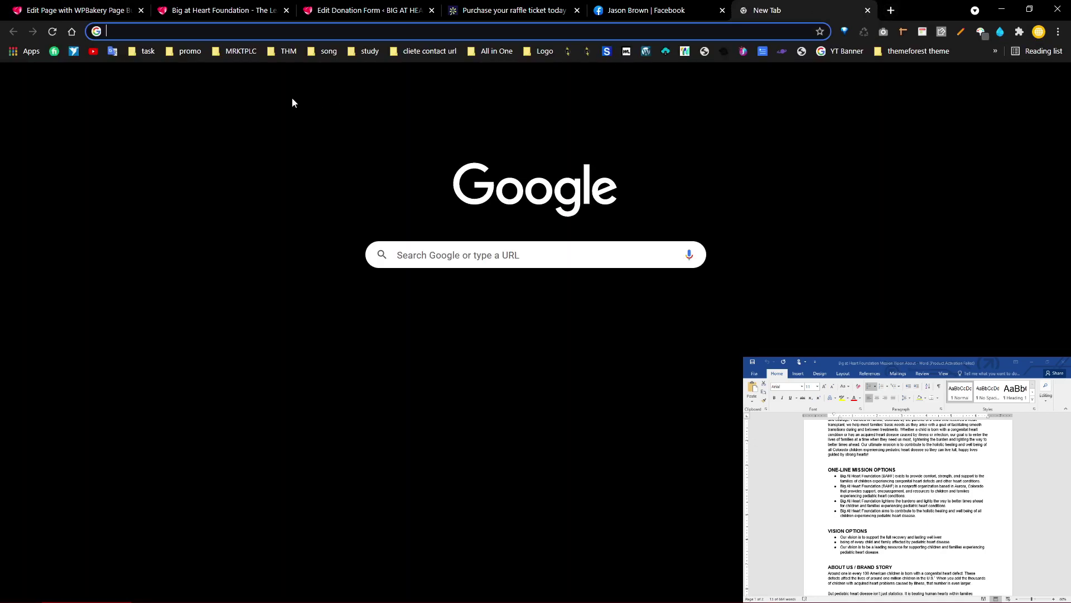
pyautogui.click(113, 57)
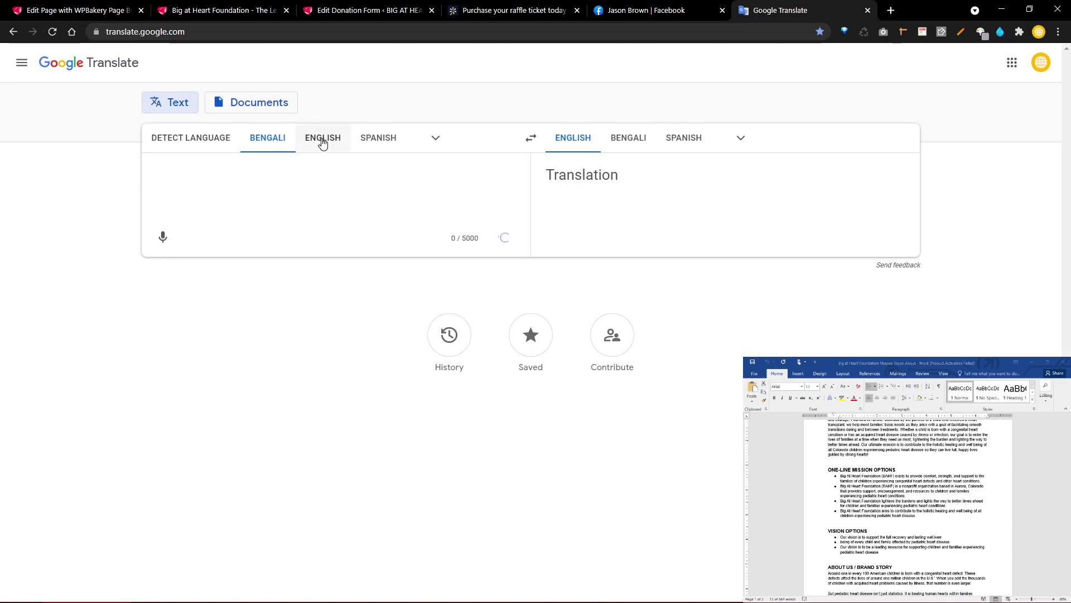
pyautogui.click(161, 245)
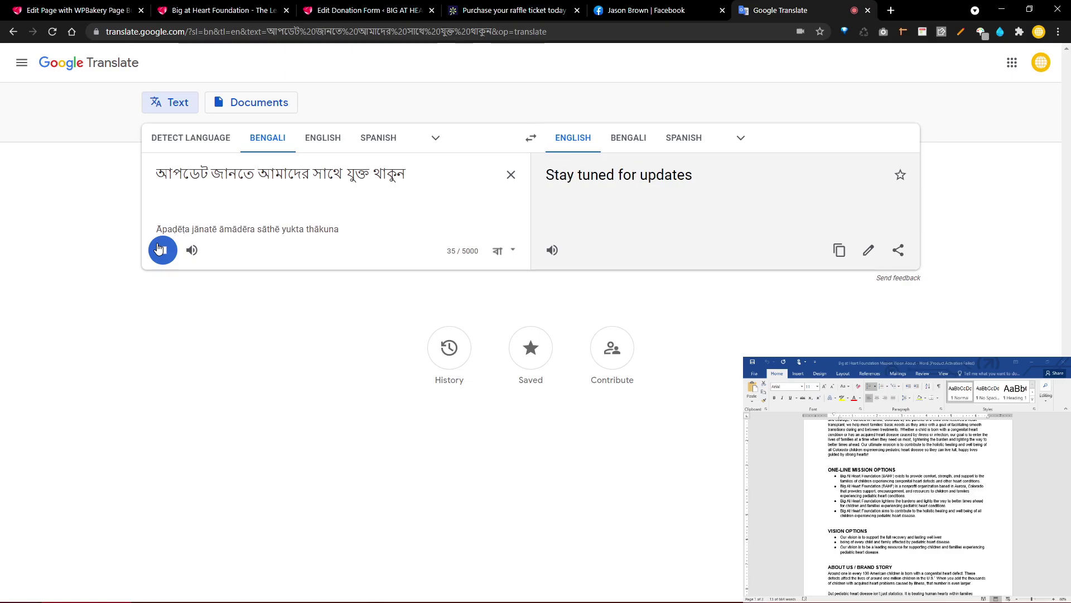
pyautogui.click(830, 241)
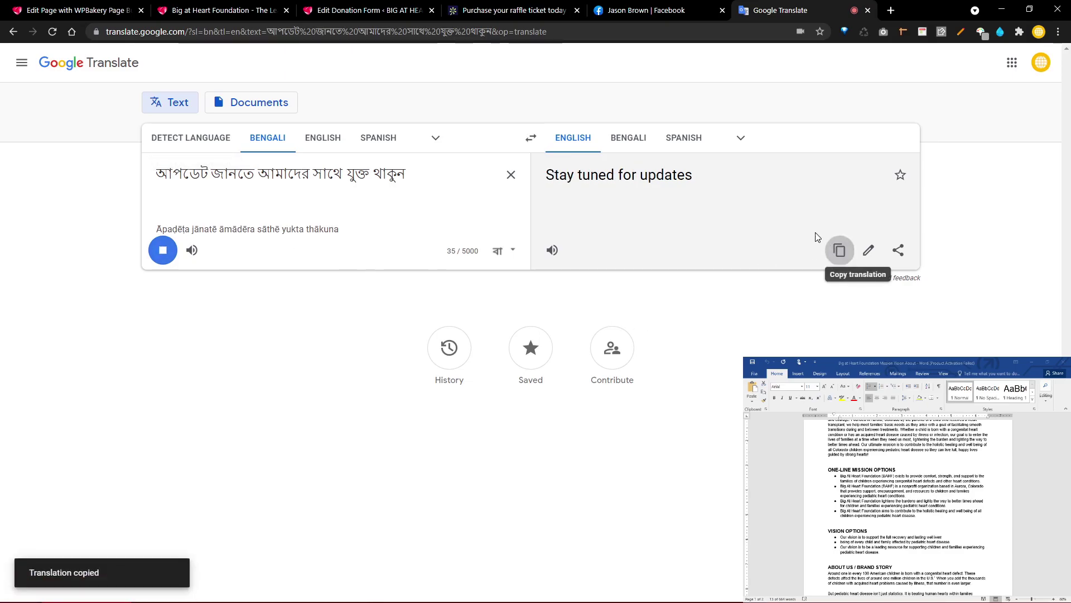
pyautogui.hotkey('ctrl', 'w')
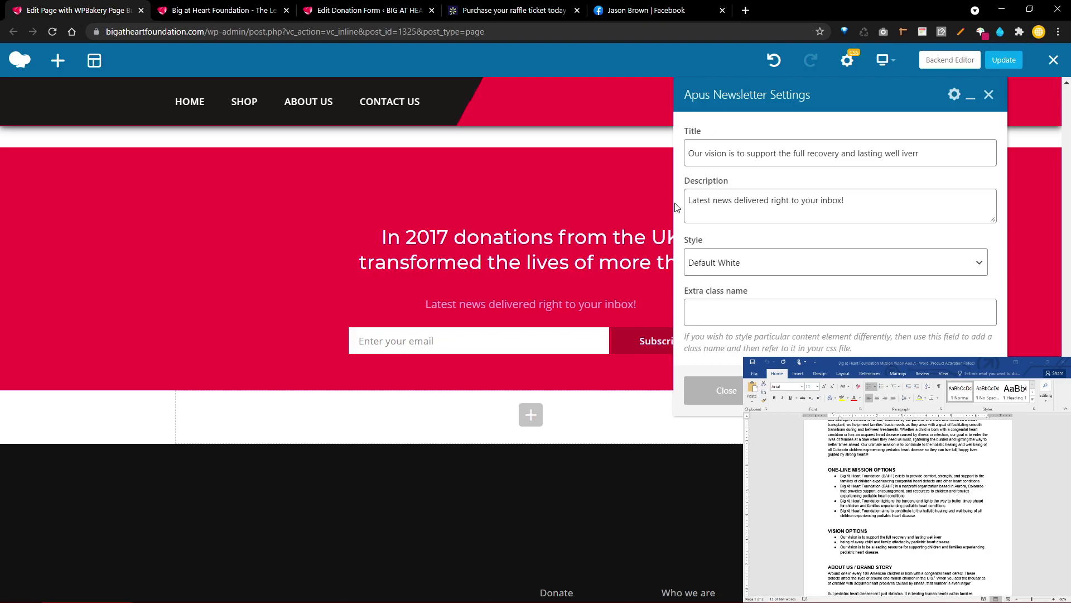
# Step: Replace the newsletter description's wording with the copied text so that it reads "Stay tuned for updates!"
pyautogui.click(770, 201)
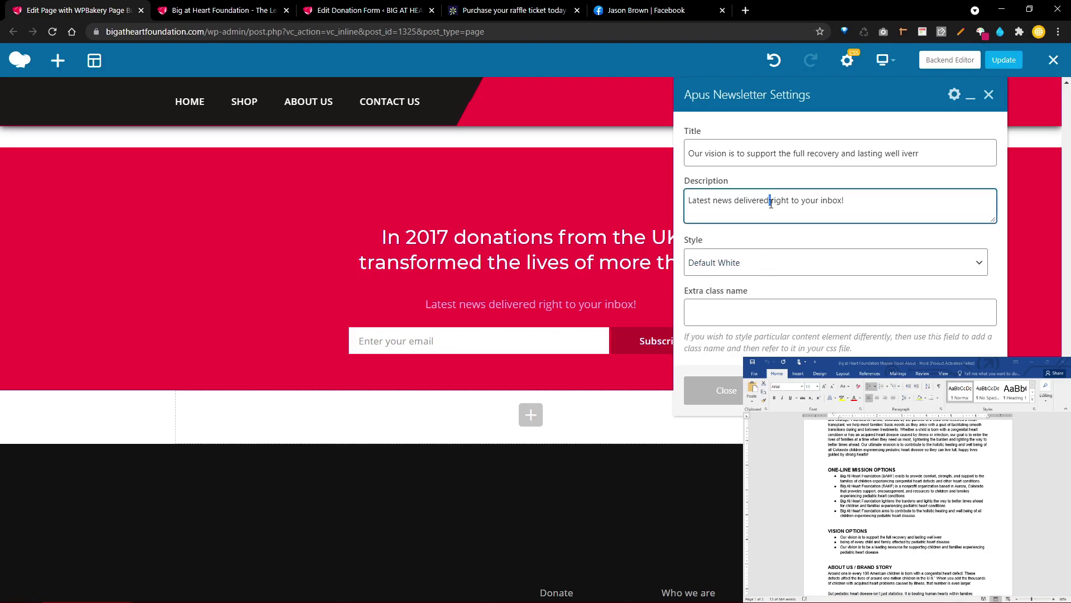
pyautogui.moveTo(838, 203); pyautogui.dragTo(665, 203)
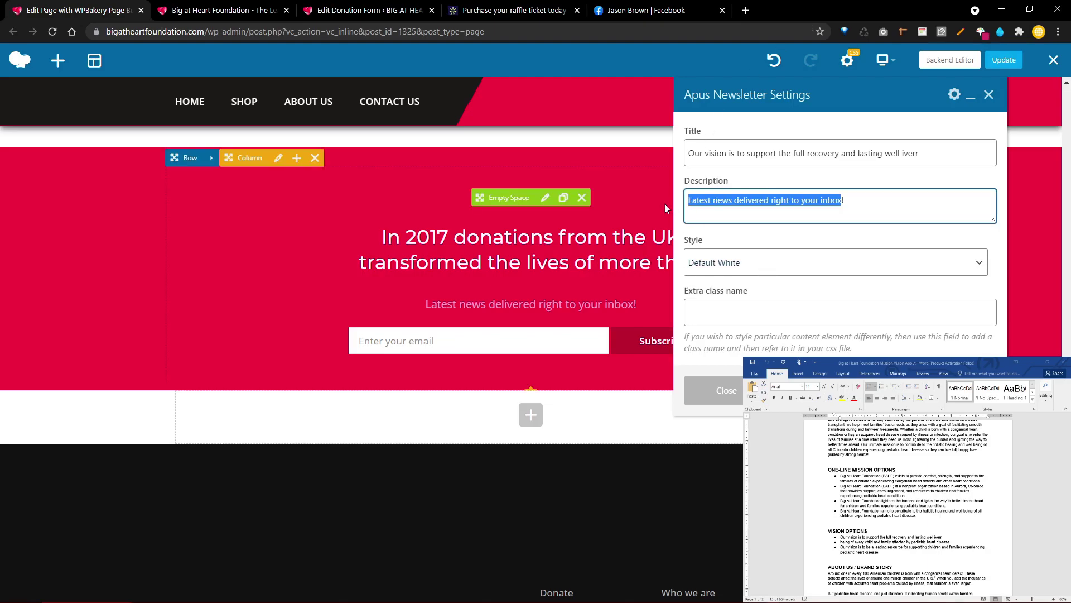
pyautogui.rightClick(714, 204)
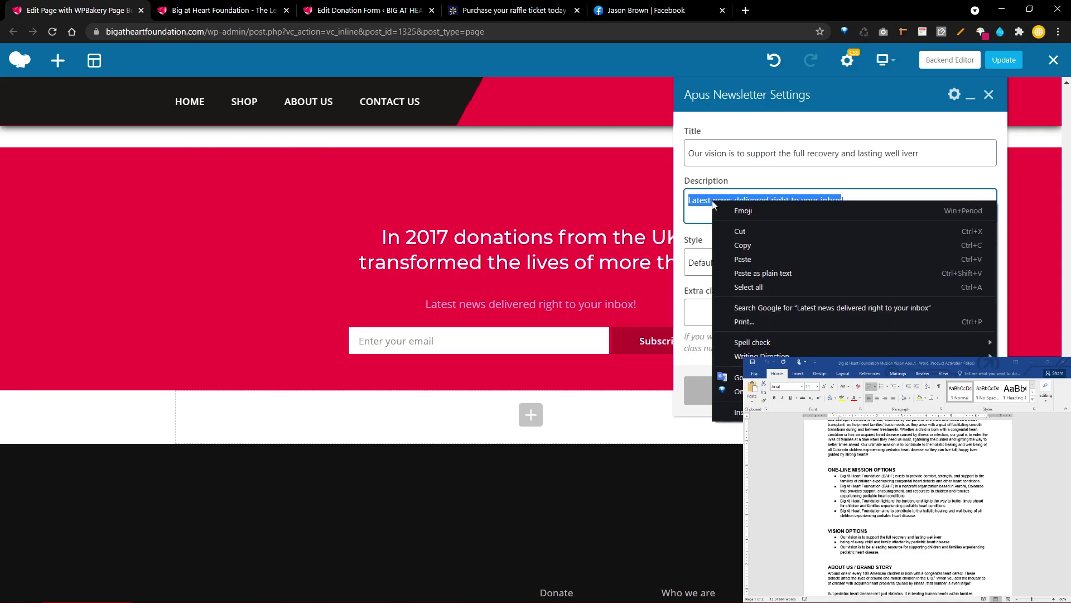
pyautogui.click(735, 258)
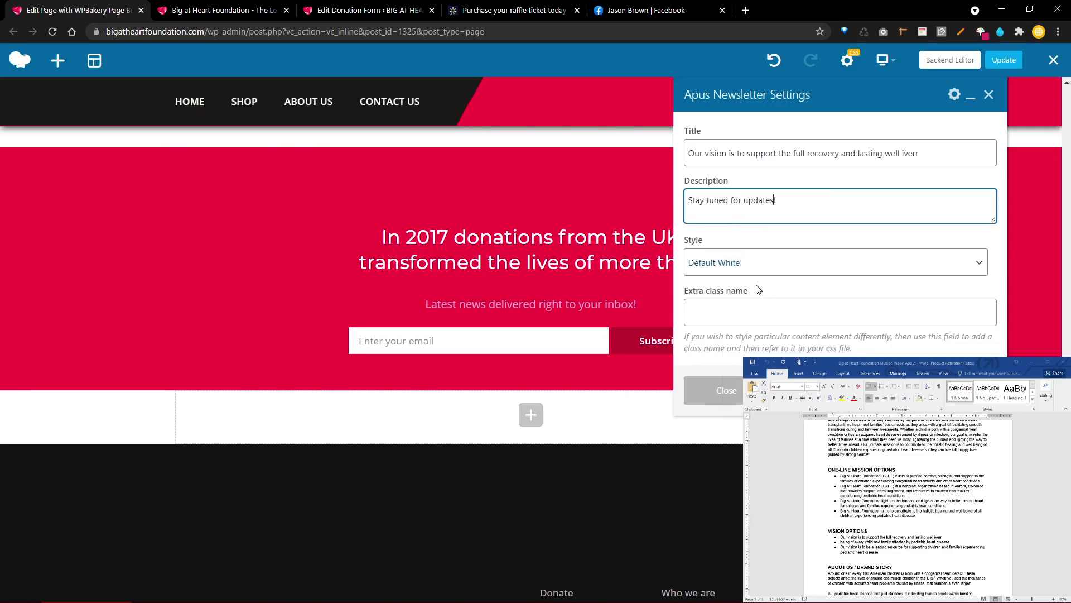
# Step: Save and close the newsletter settings, and update the homepage
pyautogui.click(814, 329)
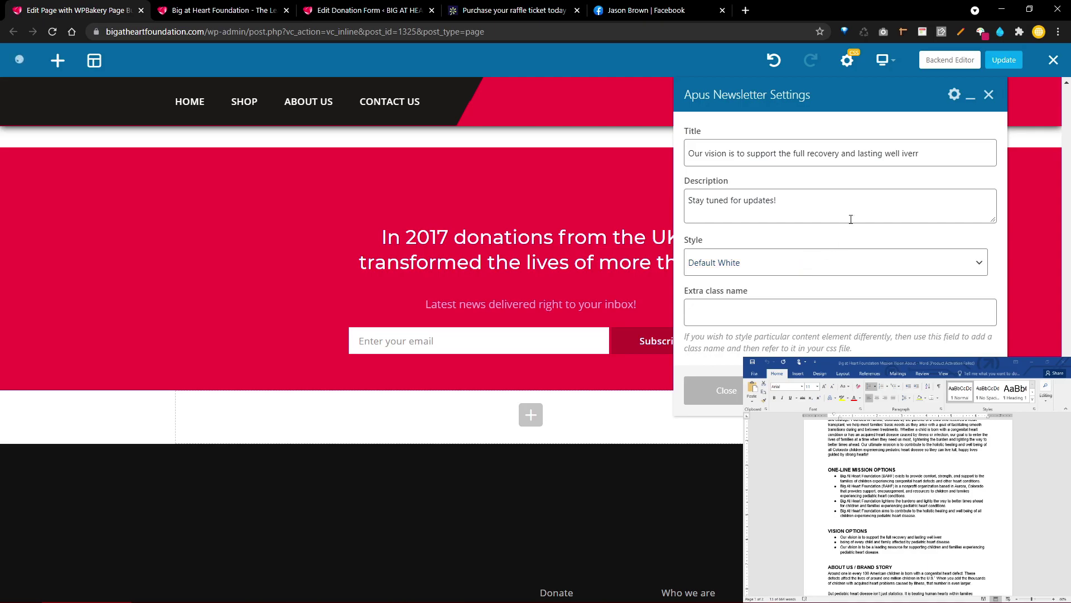
pyautogui.click(989, 95)
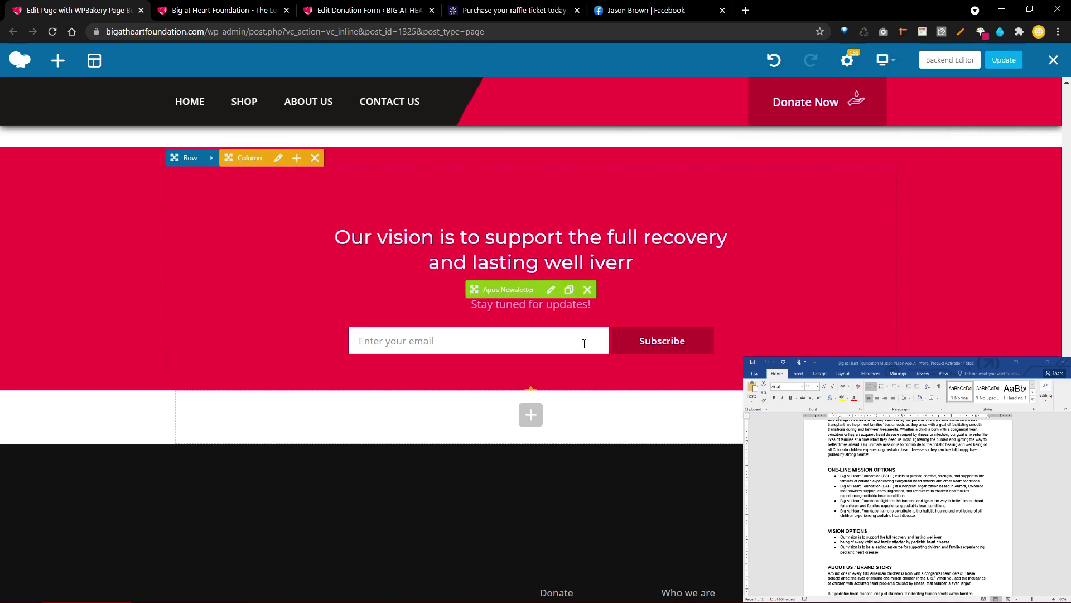
pyautogui.scroll(-2, 580, 328)
pyautogui.scroll(8, 578, 323)
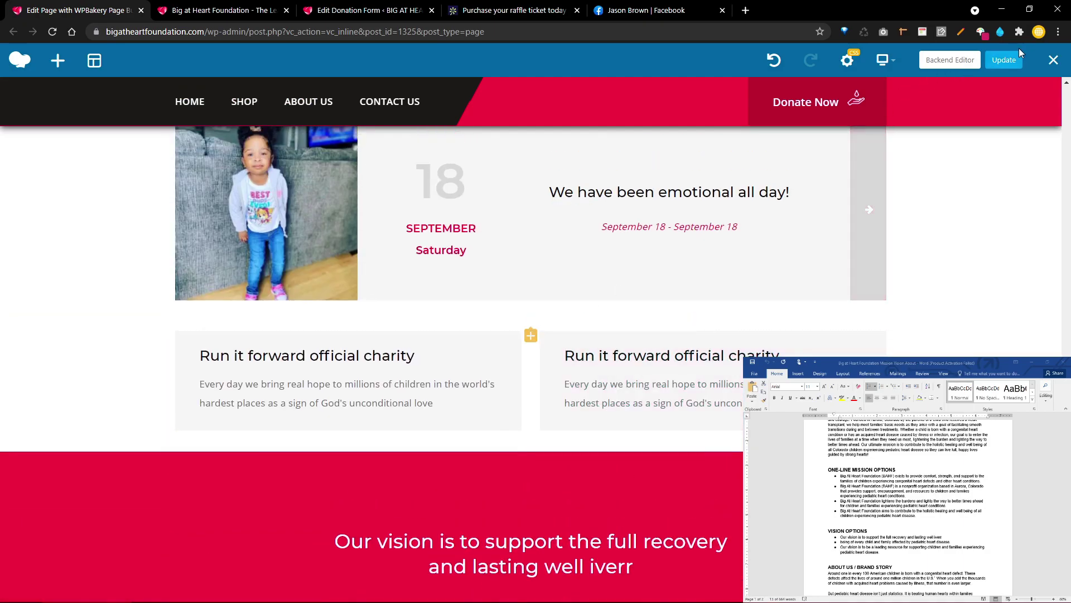
pyautogui.click(1005, 61)
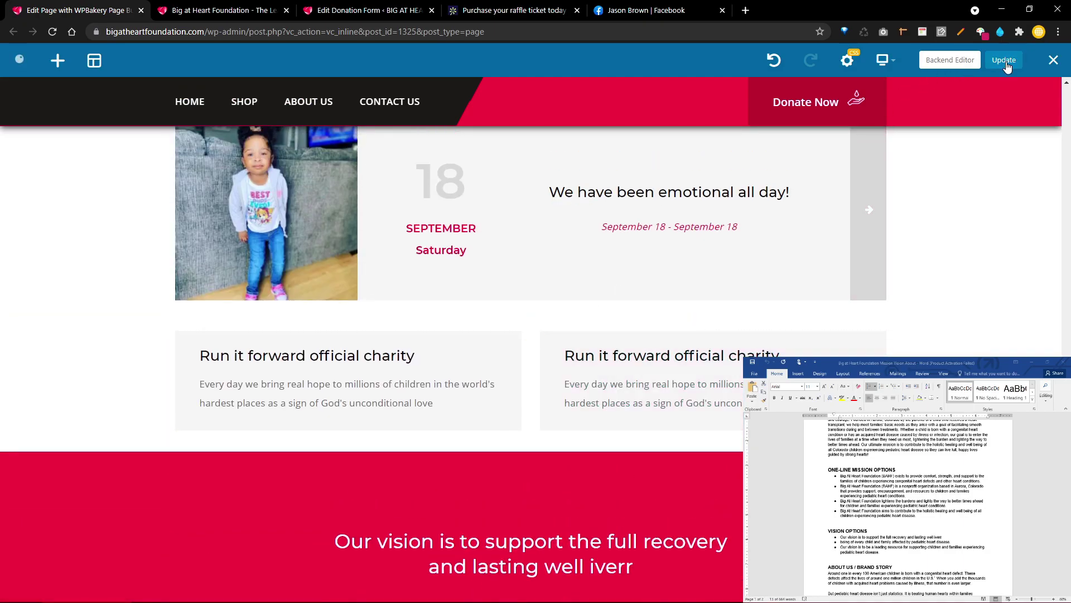
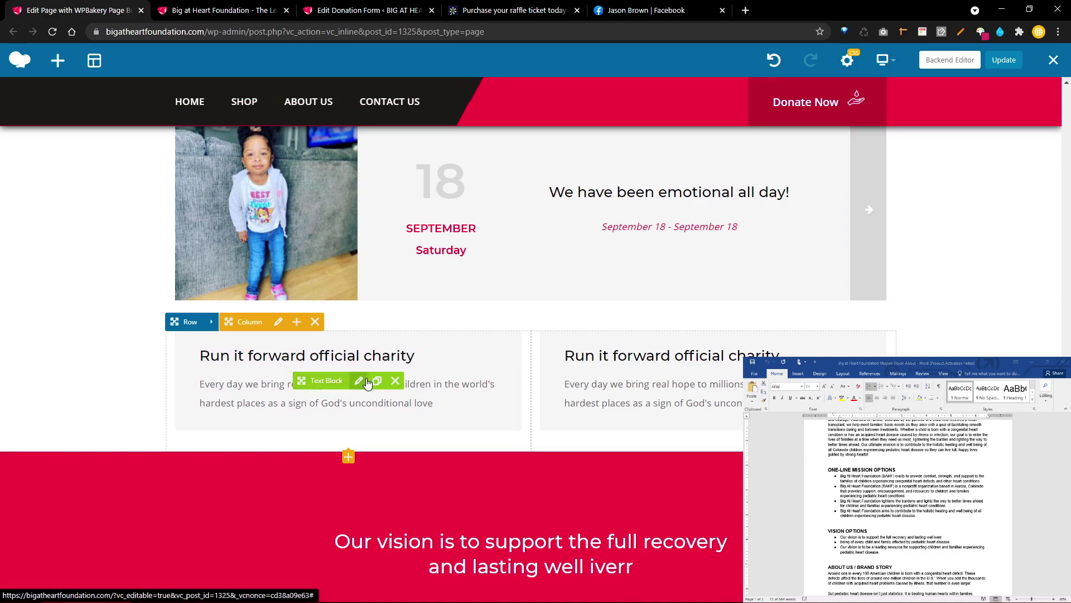
# Step: Open the first "Run it forward official charity" text block for editing, and copy the last bullet under ONE-LINE MISSION OPTIONS in the Word document
pyautogui.click(362, 381)
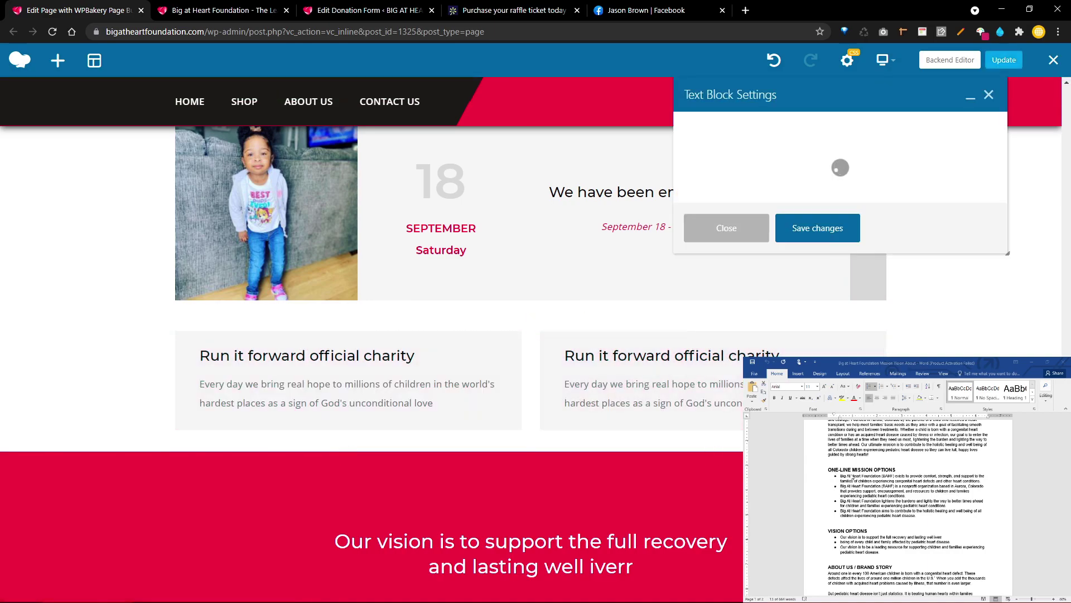
pyautogui.scroll(-1, 852, 477)
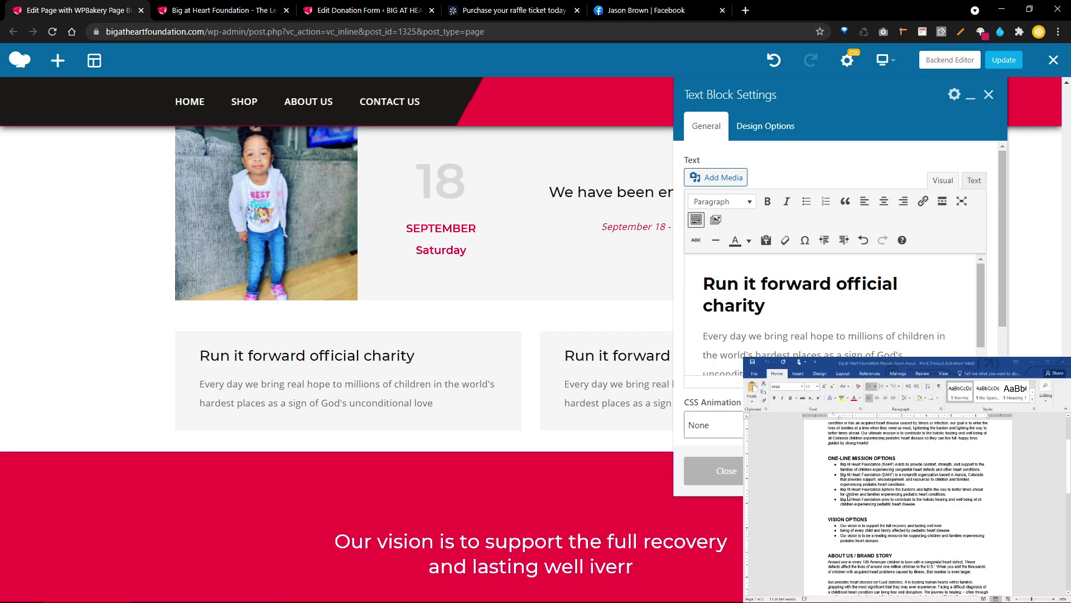
pyautogui.moveTo(844, 501); pyautogui.dragTo(918, 505)
pyautogui.click(888, 499)
pyautogui.rightClick(903, 503)
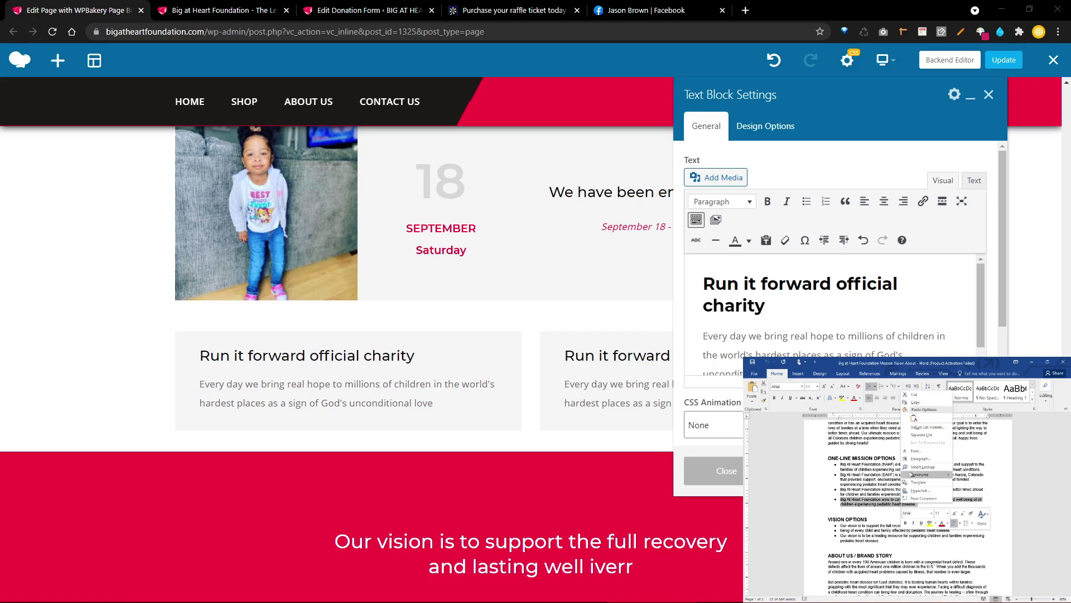
pyautogui.click(915, 401)
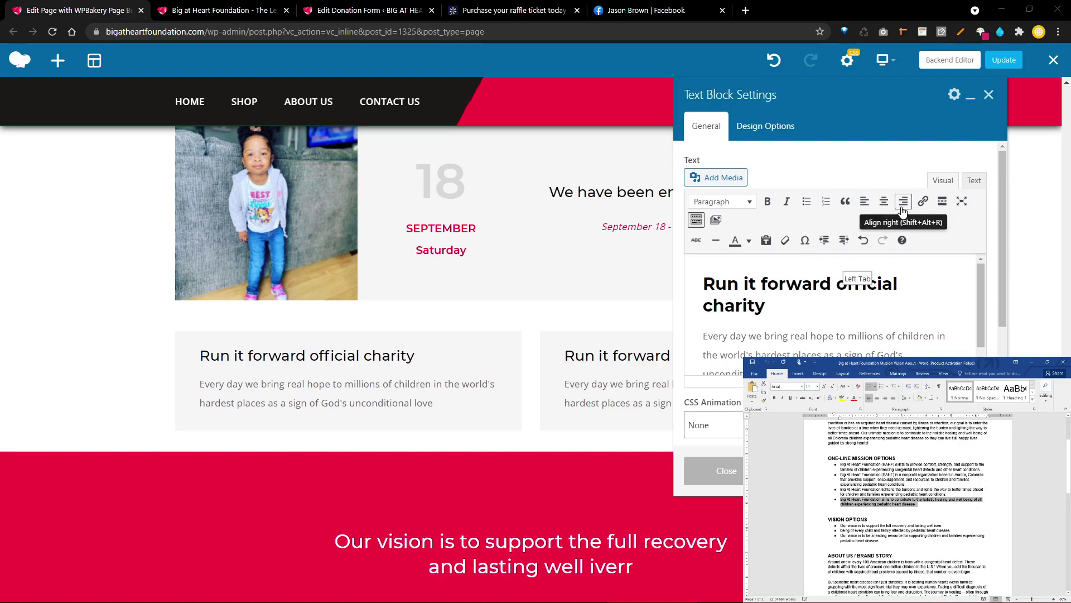
# Step: Replace the text block's paragraph with the copied mission sentence in the full-screen editor, and remove its bullet formatting
pyautogui.click(961, 200)
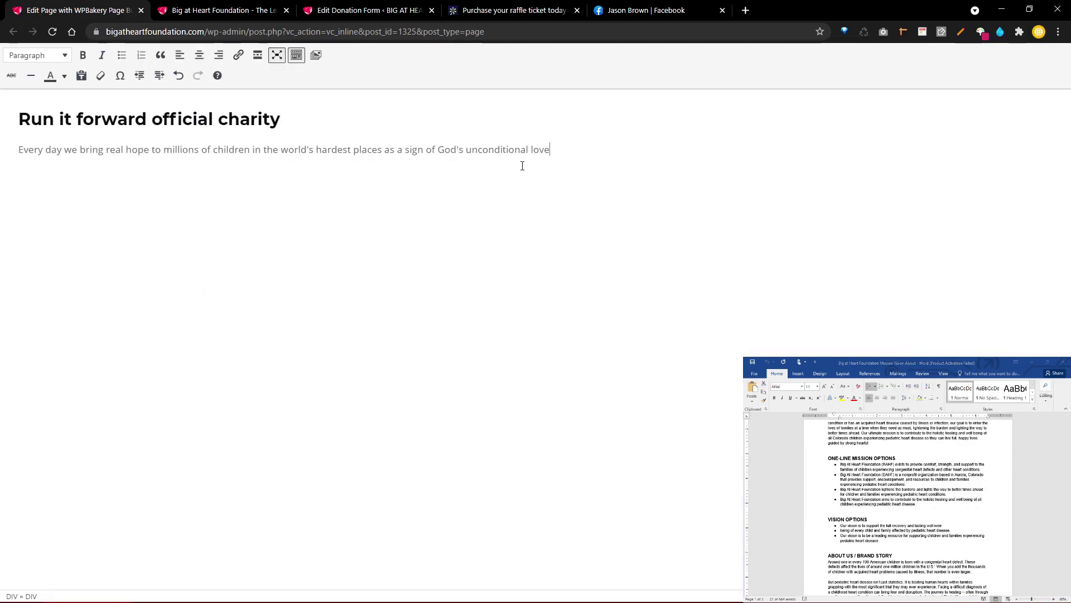
pyautogui.tripleClick(487, 149)
pyautogui.rightClick(487, 146)
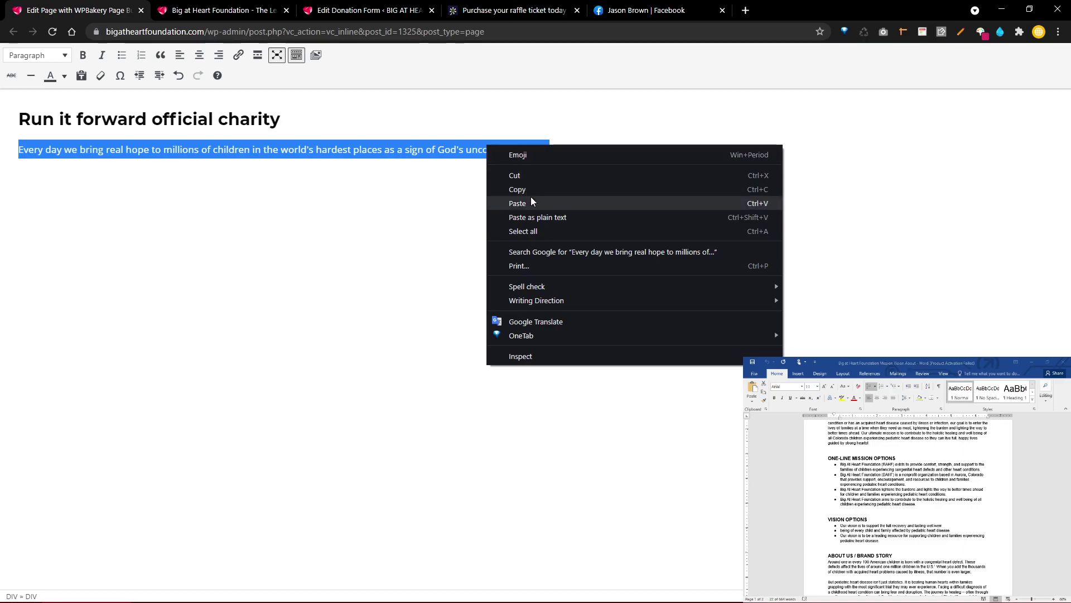
pyautogui.click(517, 203)
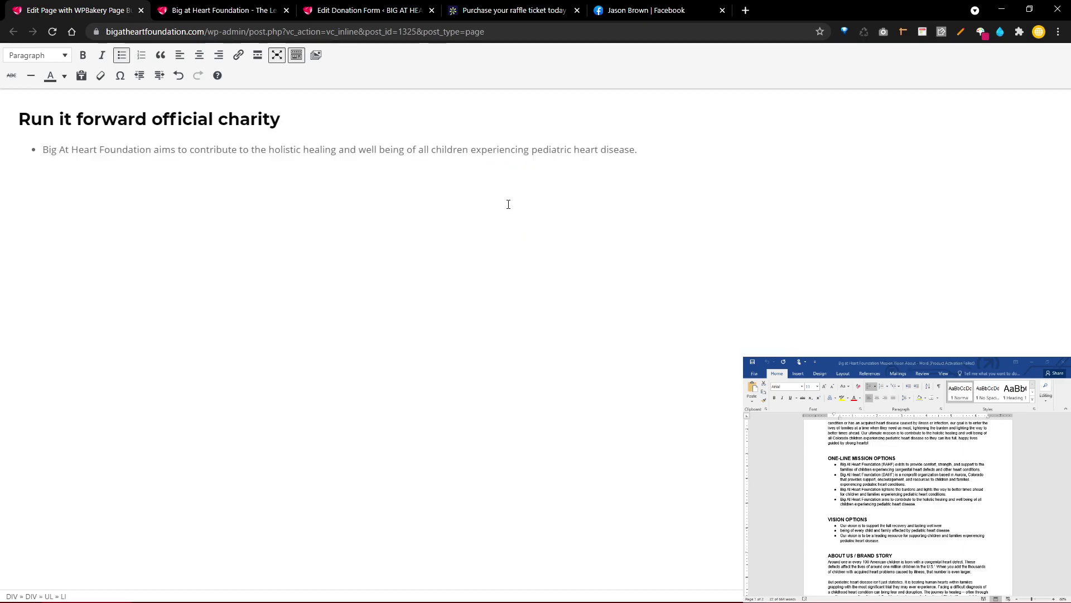
pyautogui.click(44, 149)
pyautogui.press('BackSpace')
# Step: Change the text block's heading to "Our Mission"
pyautogui.tripleClick(45, 120)
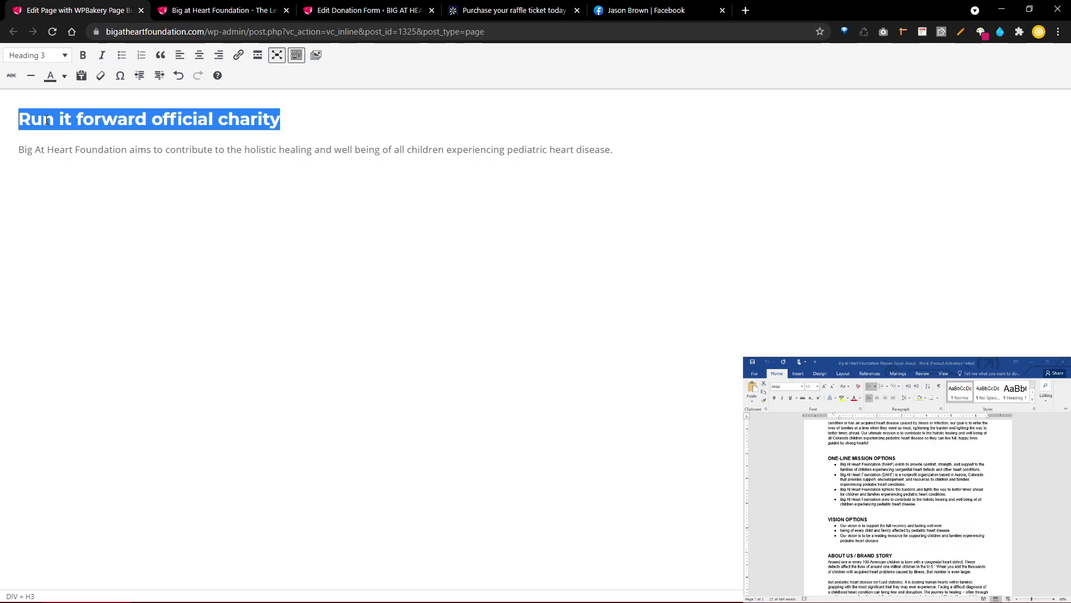
pyautogui.write('On')
pyautogui.press('BackSpace')
pyautogui.press('BackSpace')
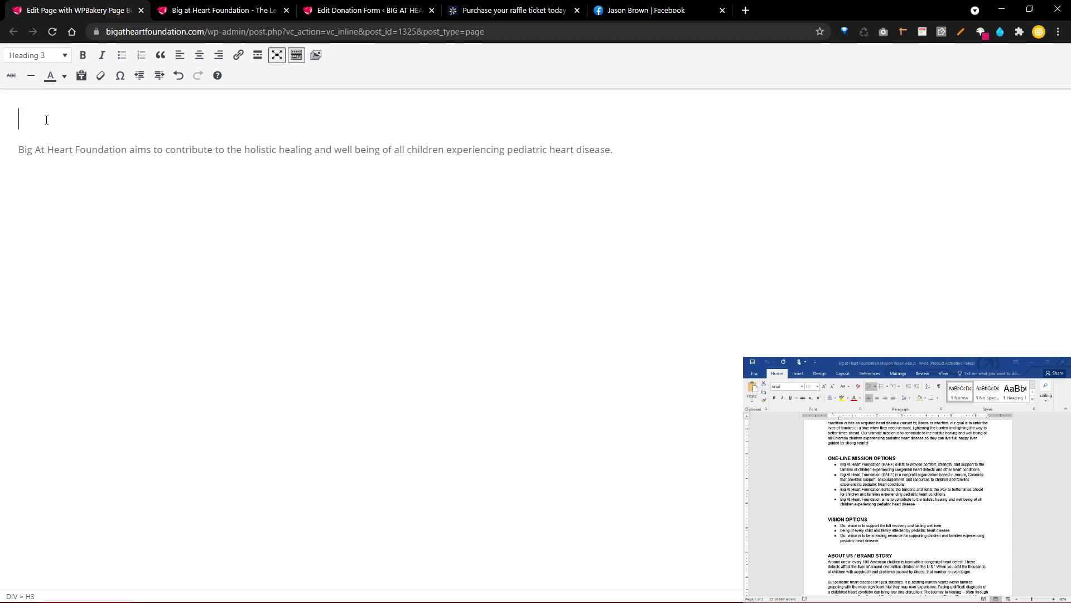
pyautogui.write('Our Mission')
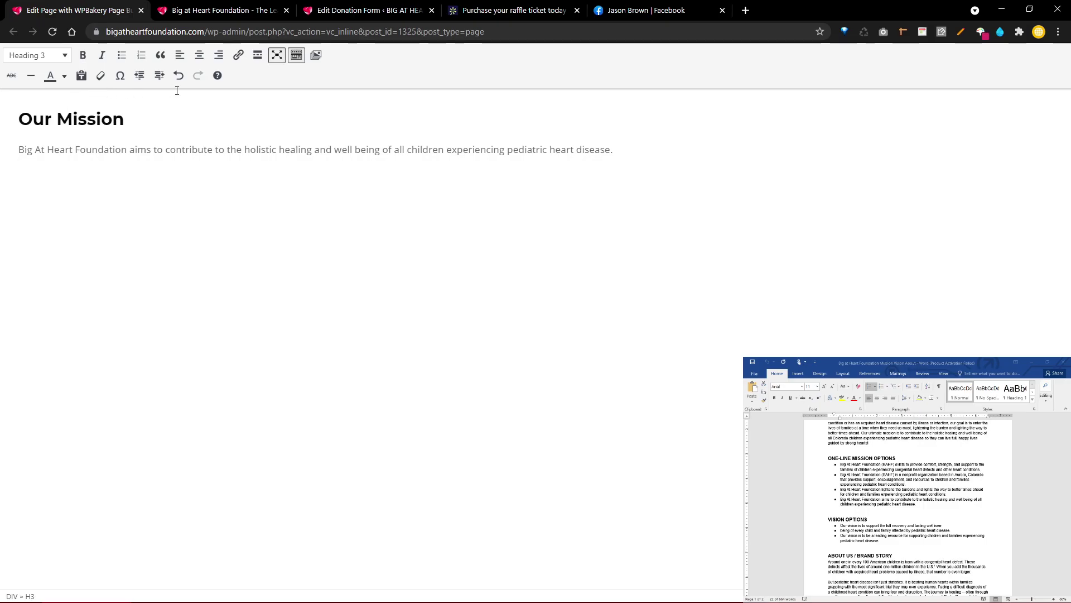
# Step: Leave the full-screen editor, save and close the text block settings, and update the homepage
pyautogui.click(277, 55)
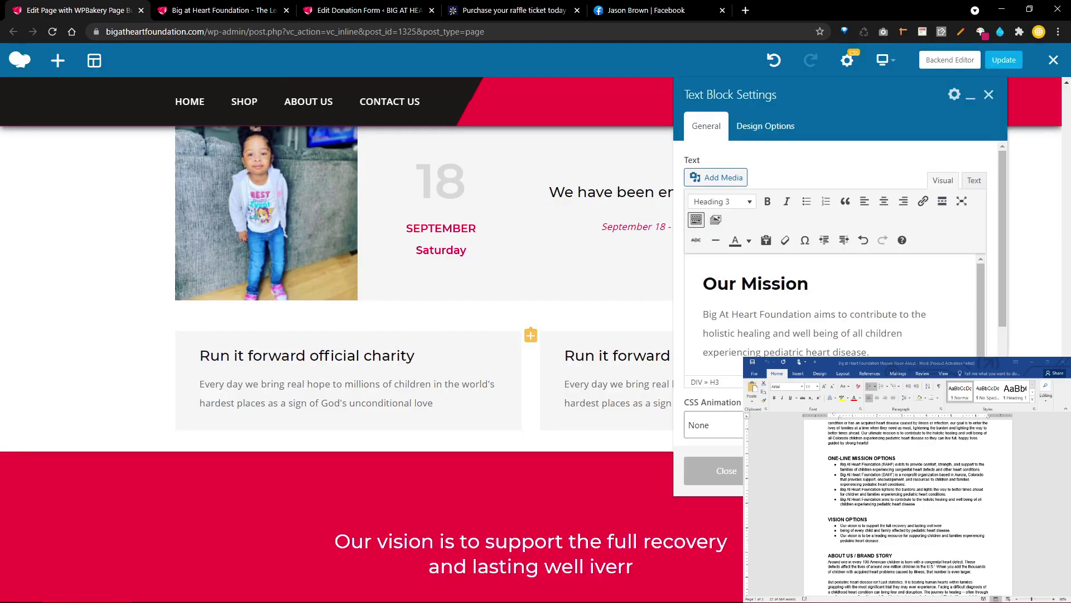
pyautogui.scroll(-3, 835, 248)
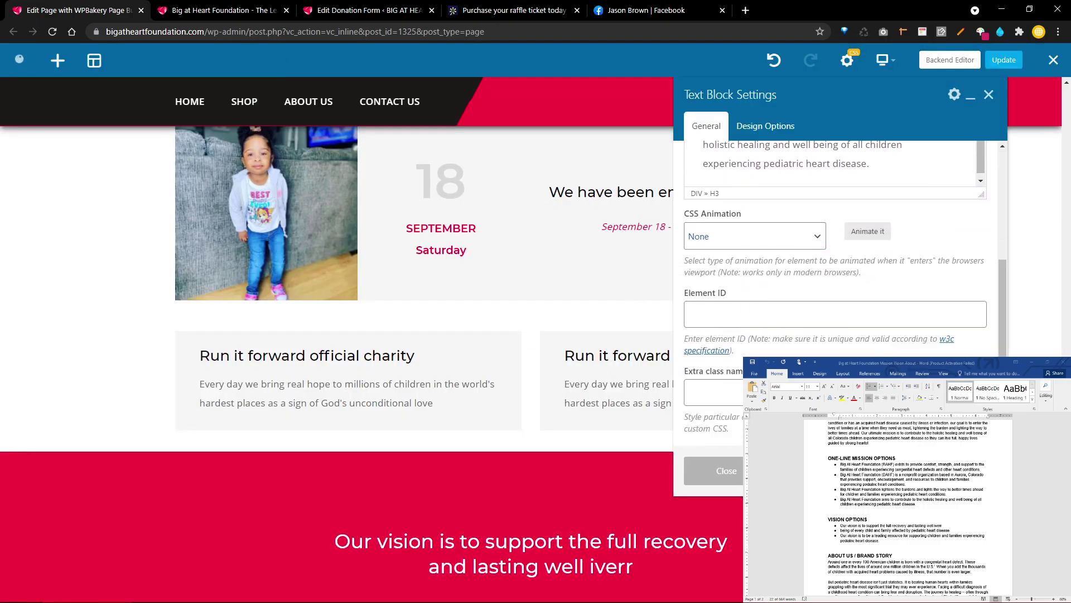
pyautogui.click(989, 96)
pyautogui.click(1003, 61)
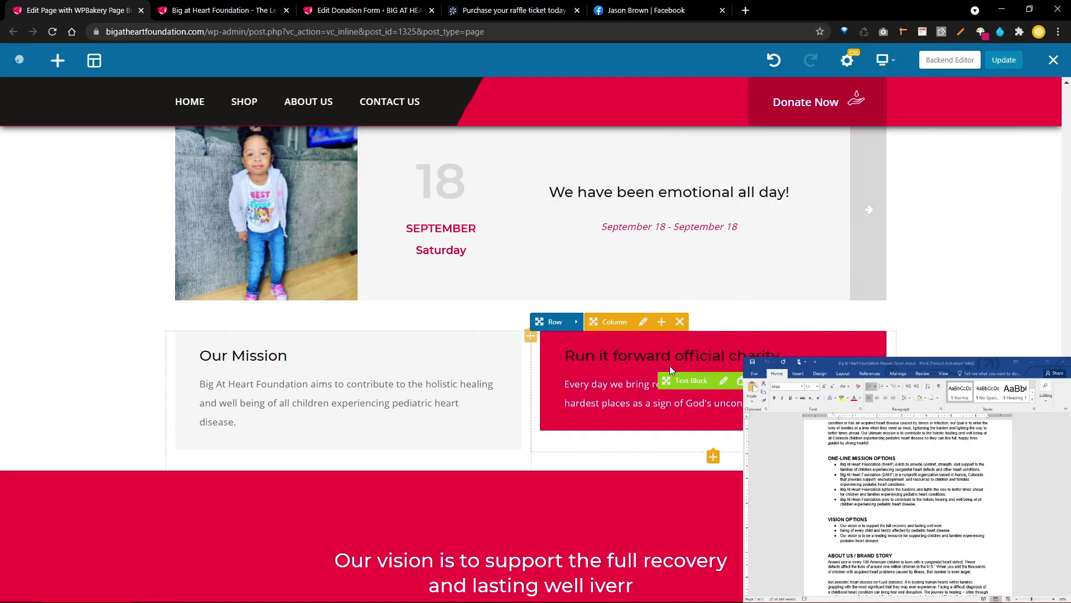
# Step: Open the remaining "Run it forward official charity" text block in the full-screen editor, and copy the last bullet under VISION OPTIONS in the Word document
pyautogui.click(725, 382)
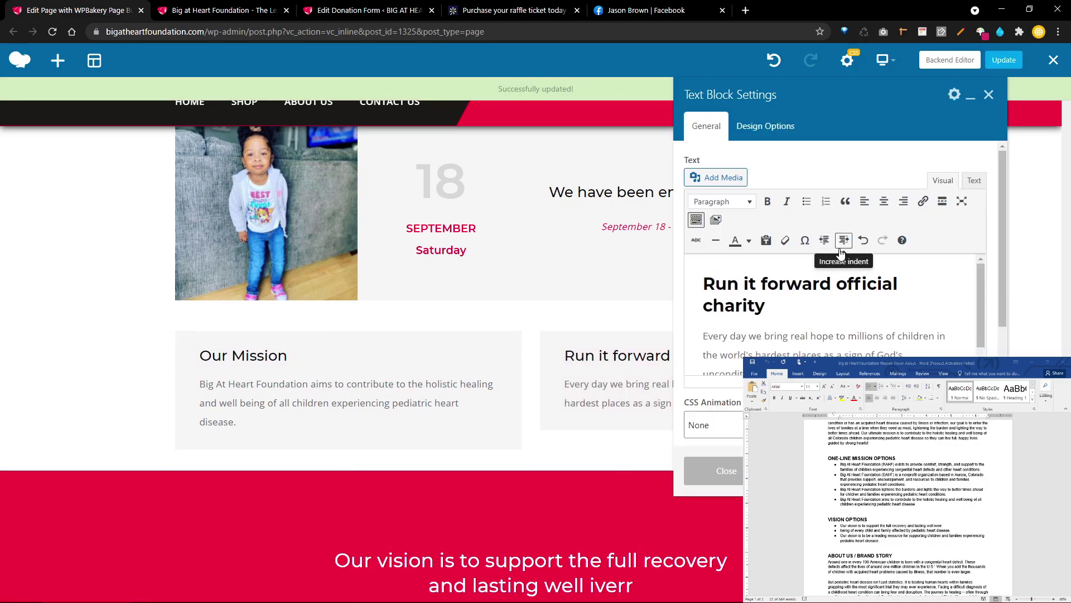
pyautogui.click(963, 201)
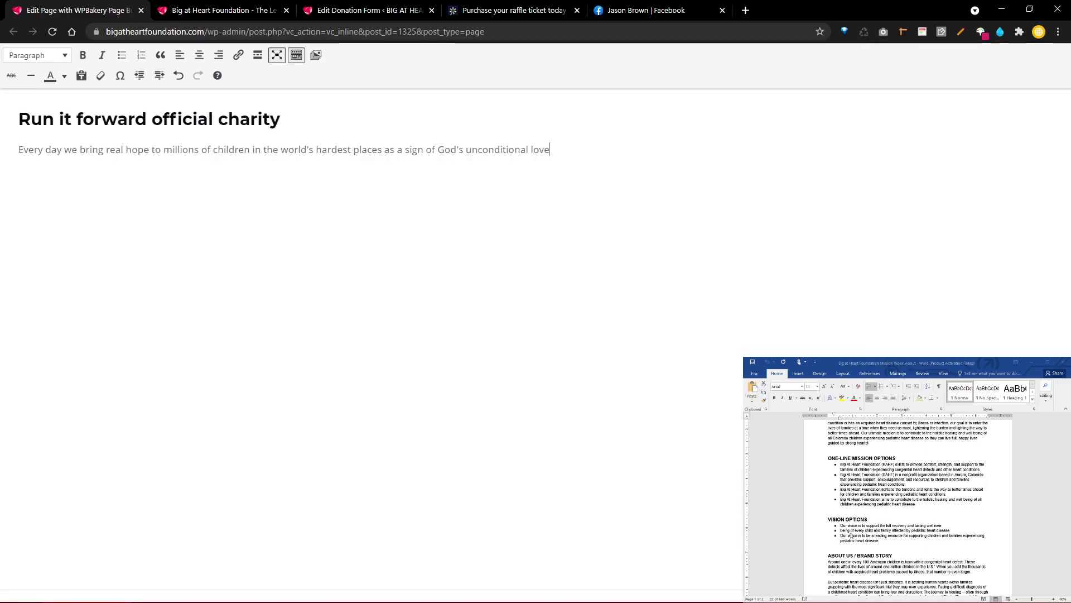
pyautogui.moveTo(893, 503); pyautogui.dragTo(880, 540)
pyautogui.click(882, 543)
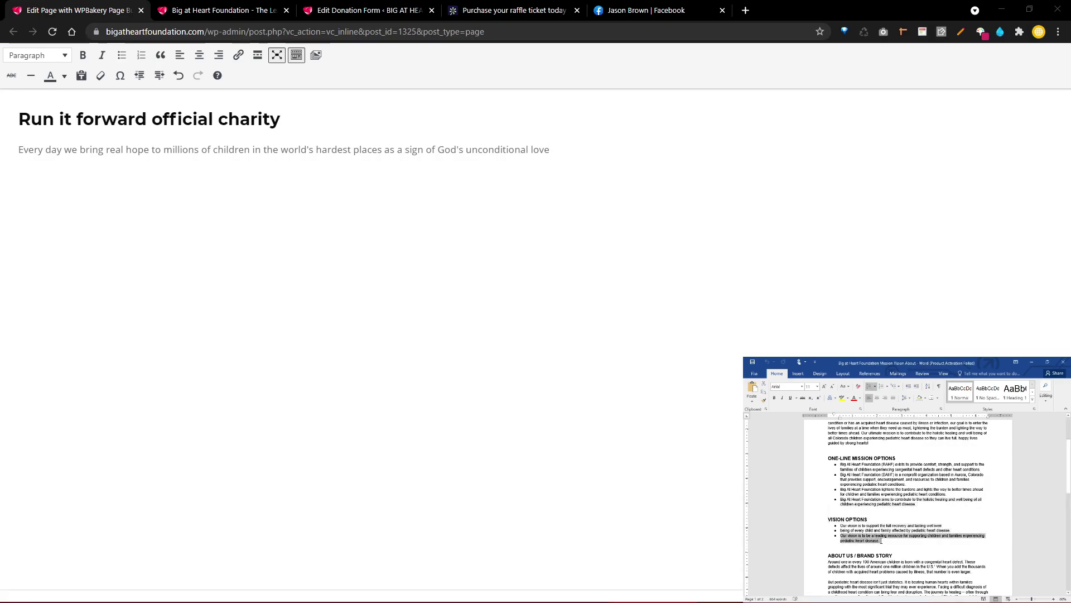
pyautogui.rightClick(871, 540)
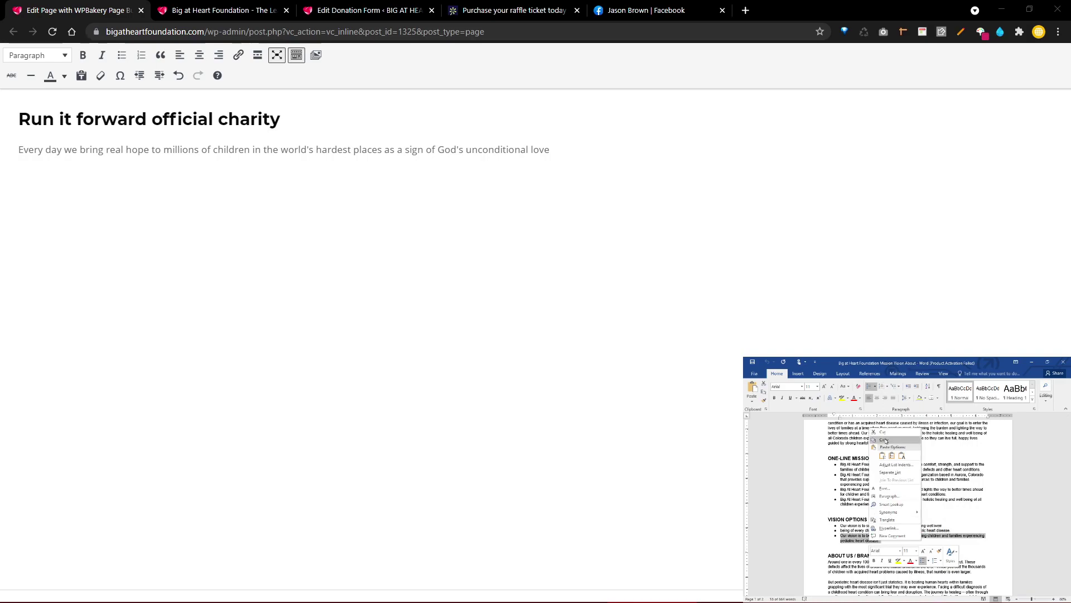
pyautogui.click(883, 440)
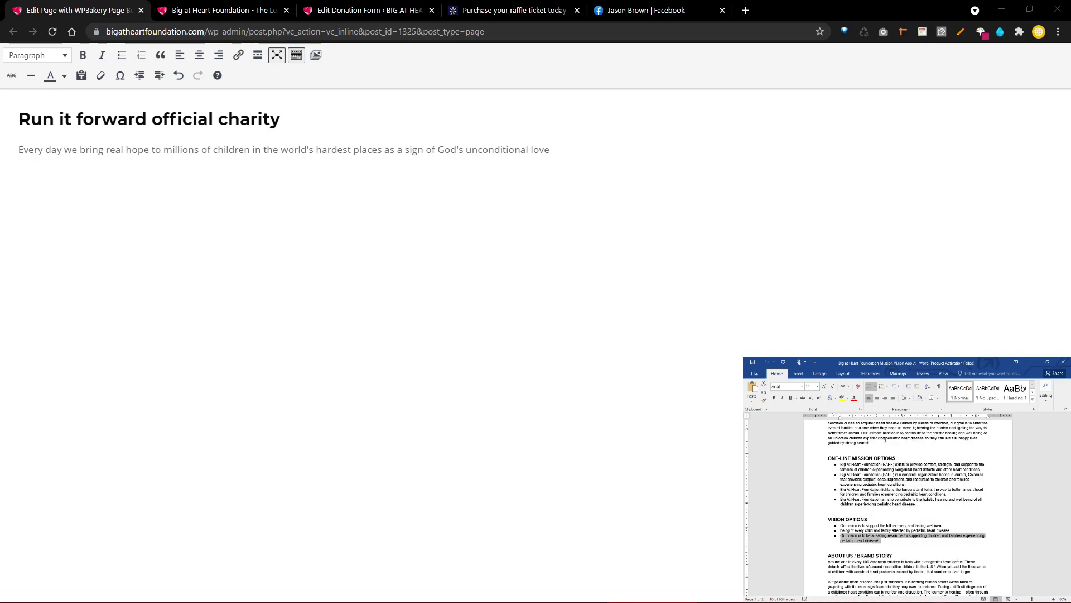
# Step: Change the text block's "Run it forward official charity" heading to "Our Vision"
pyautogui.tripleClick(21, 119)
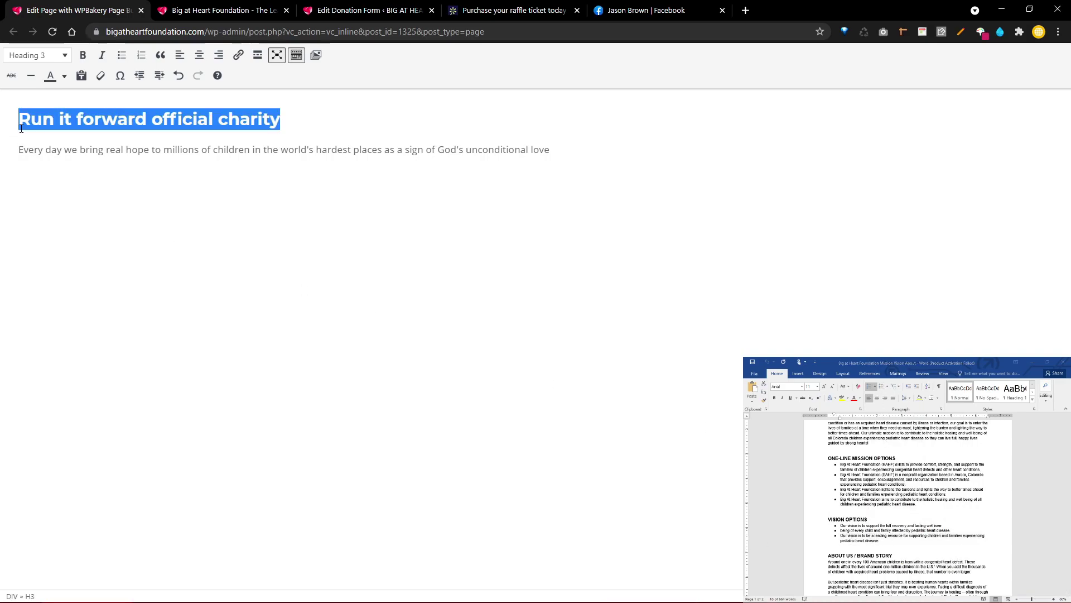
pyautogui.write('Our')
pyautogui.write('Vi')
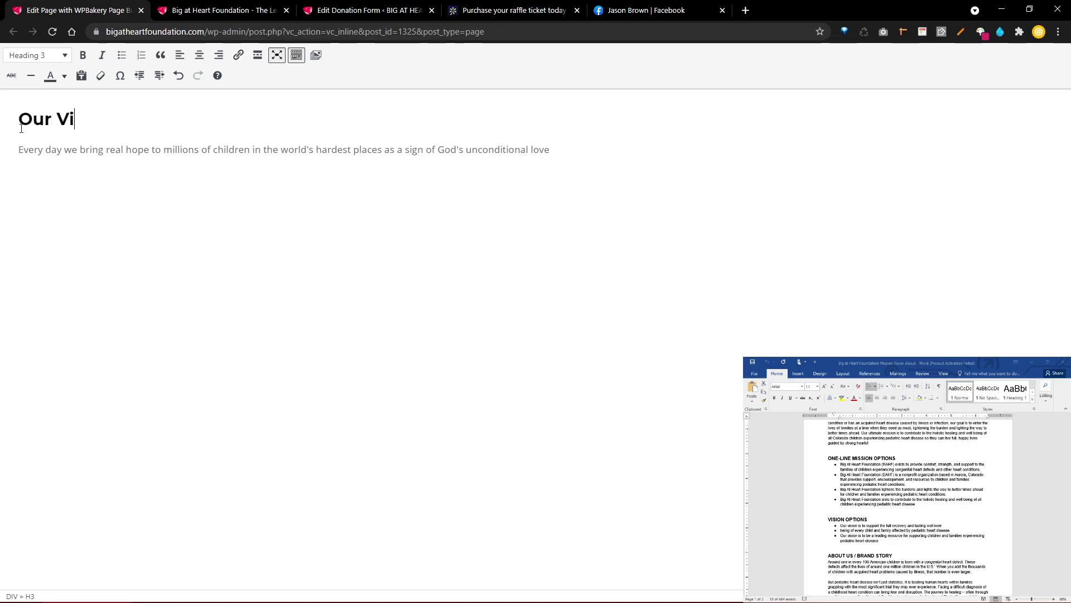
pyautogui.write('sion')
# Step: Replace the paragraph below the heading with the copied vision sentence, removing its bullet and keeping it on its own line
pyautogui.tripleClick(59, 143)
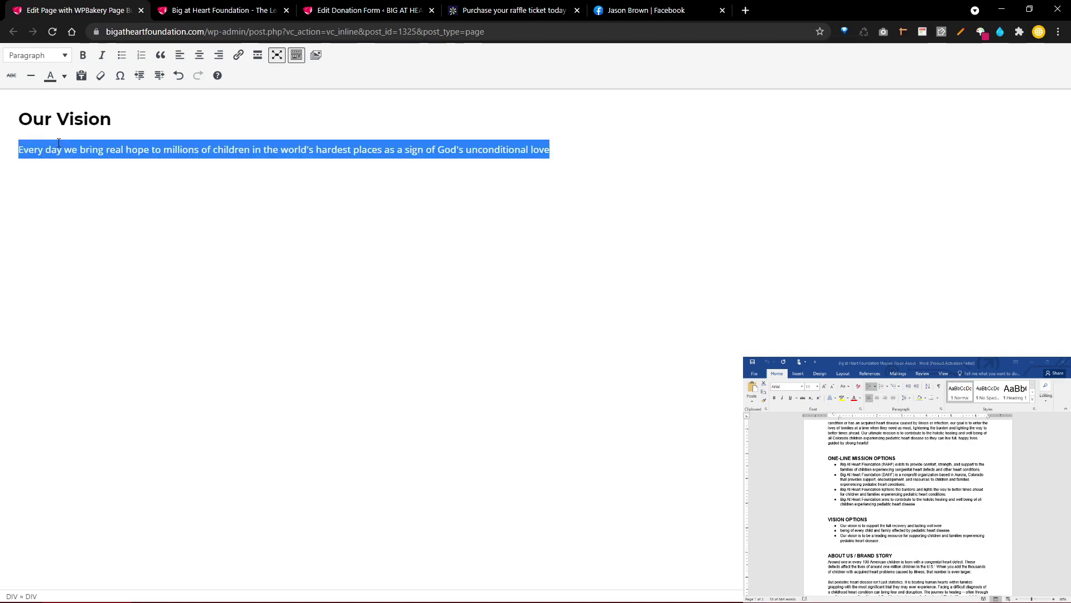
pyautogui.hotkey('ctrl', 'v')
pyautogui.click(39, 154)
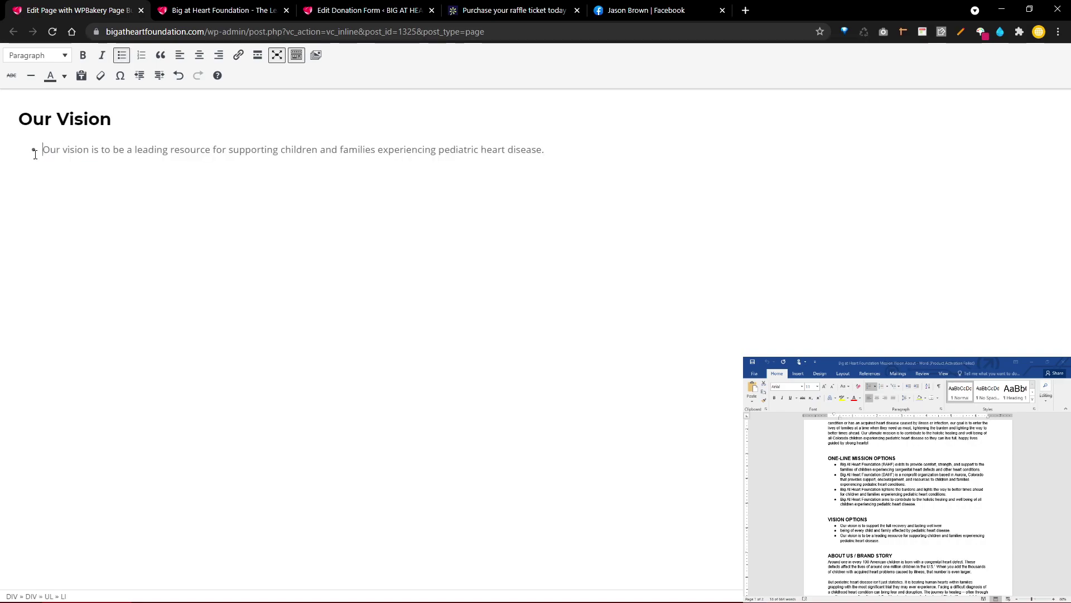
pyautogui.press('BackSpace')
pyautogui.press('BackSpace')
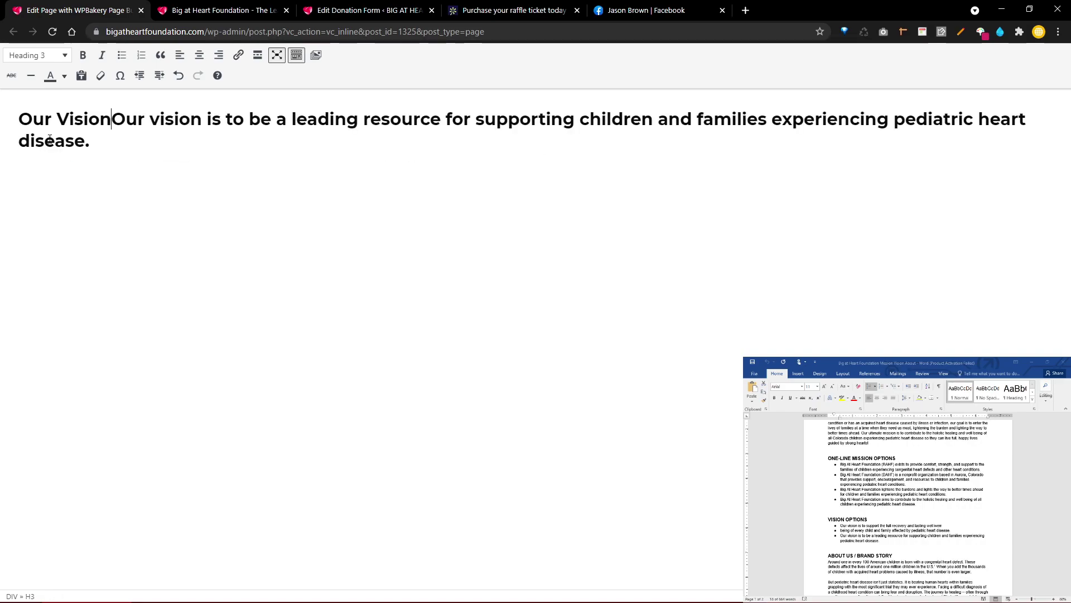
pyautogui.press('Return')
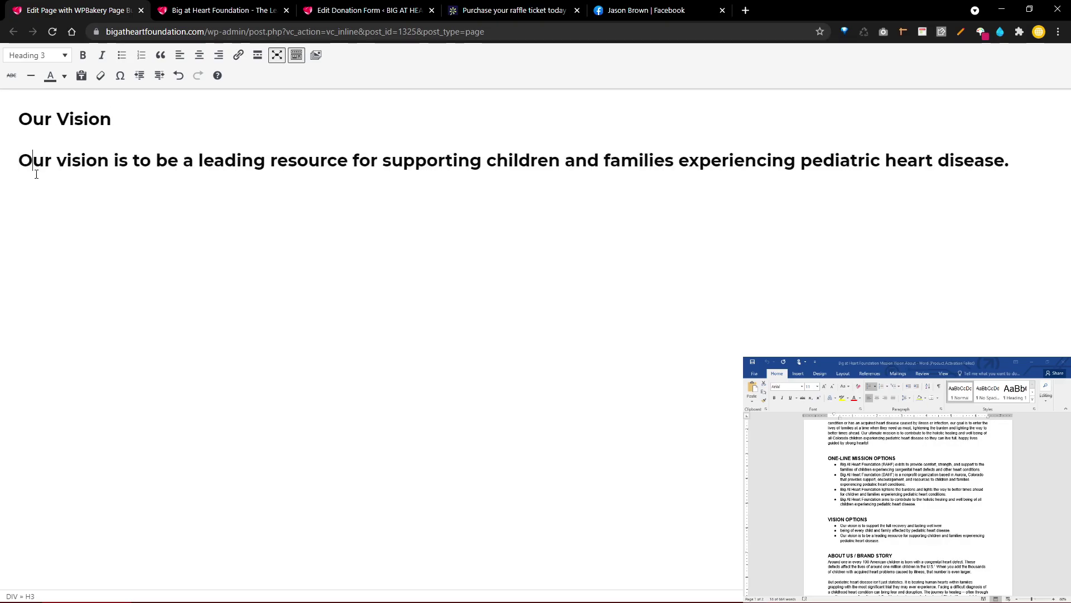
# Step: Format the vision sentence as Paragraph, leave the full-screen editor, and save and close the text block settings
pyautogui.tripleClick(35, 167)
pyautogui.click(42, 55)
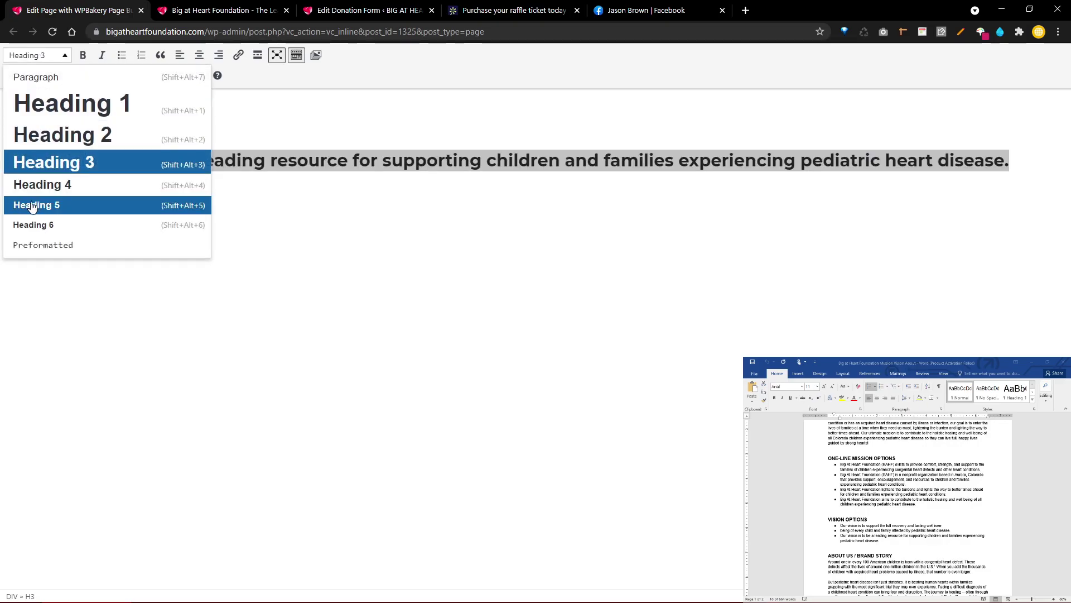
pyautogui.click(62, 83)
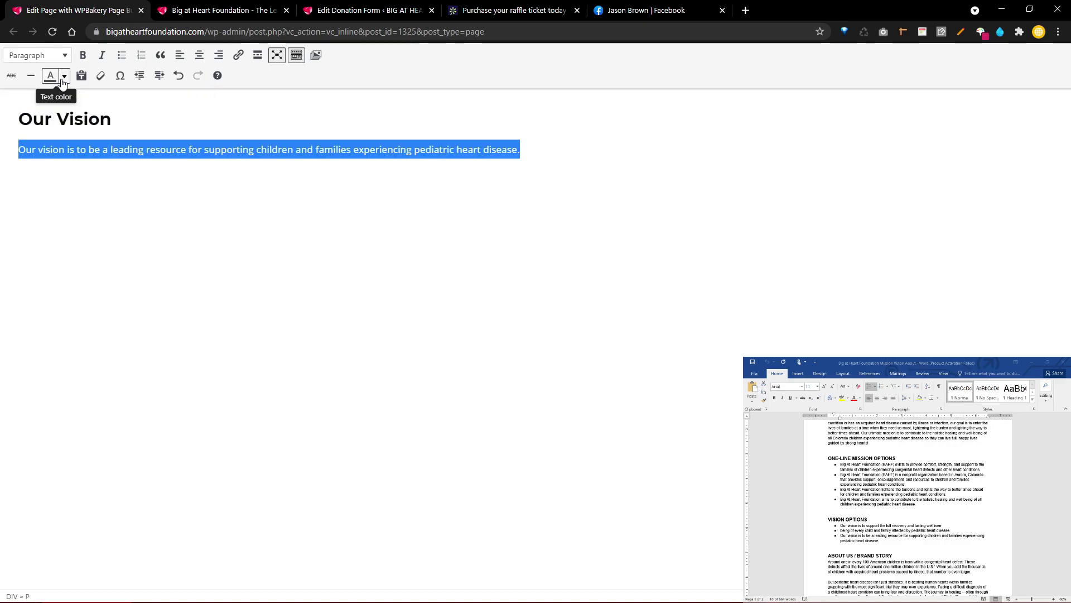
pyautogui.click(282, 55)
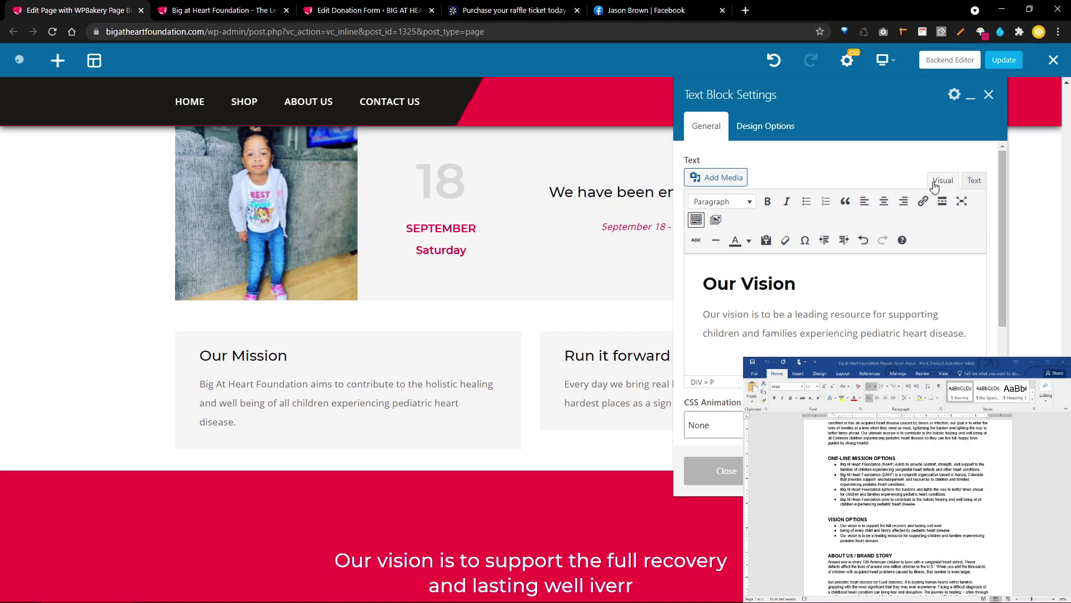
pyautogui.click(989, 96)
# Step: Compare the text formatting of the "Our Vision" and "Our Mission" blocks in their settings, viewing the mission text in the full-screen editor
pyautogui.moveTo(704, 374)
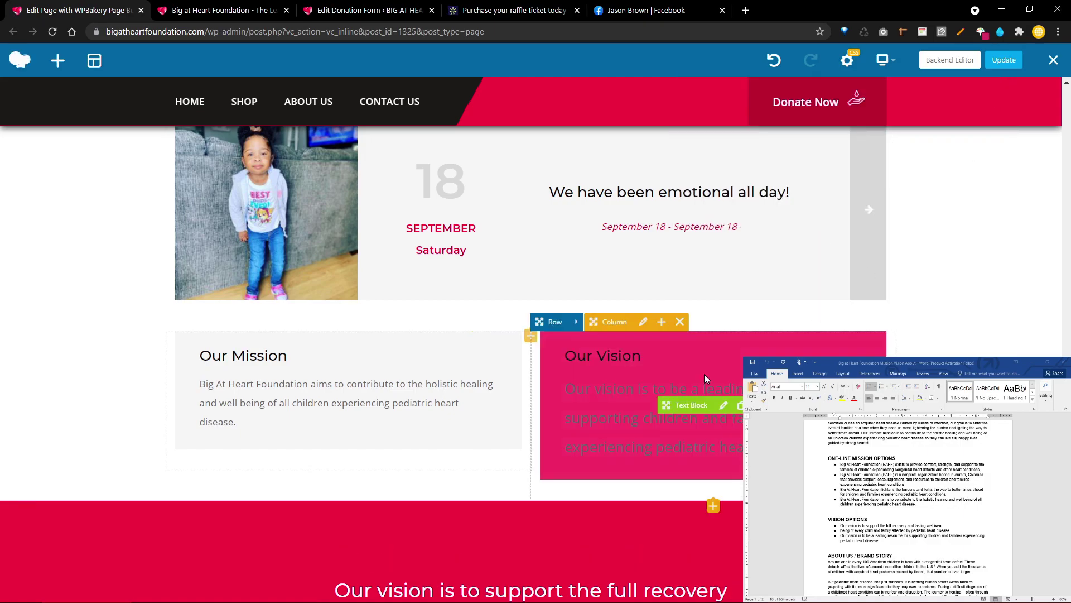
pyautogui.click(724, 406)
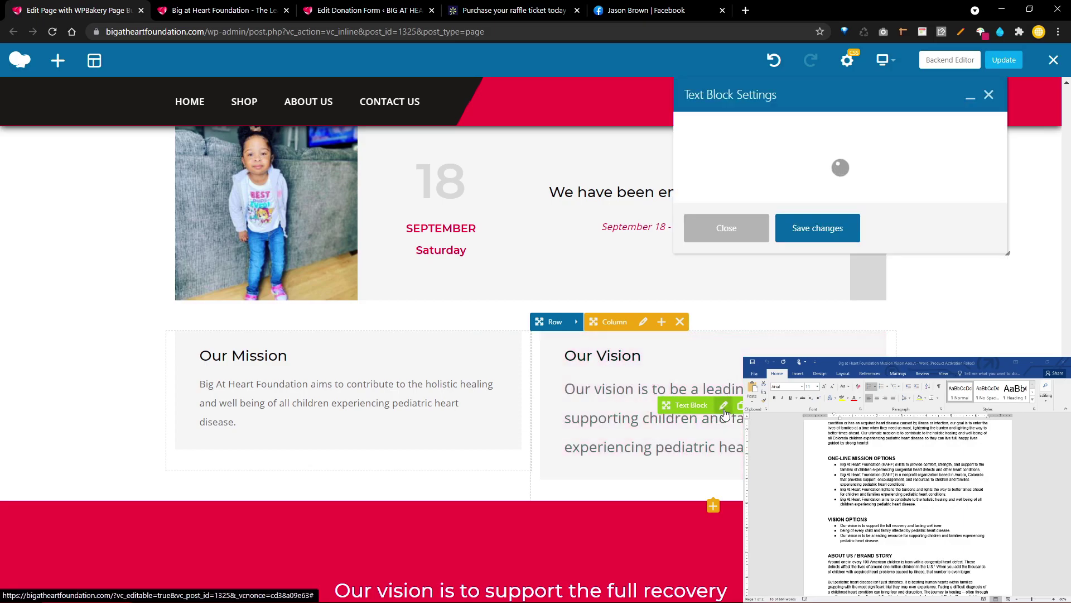
pyautogui.moveTo(359, 391)
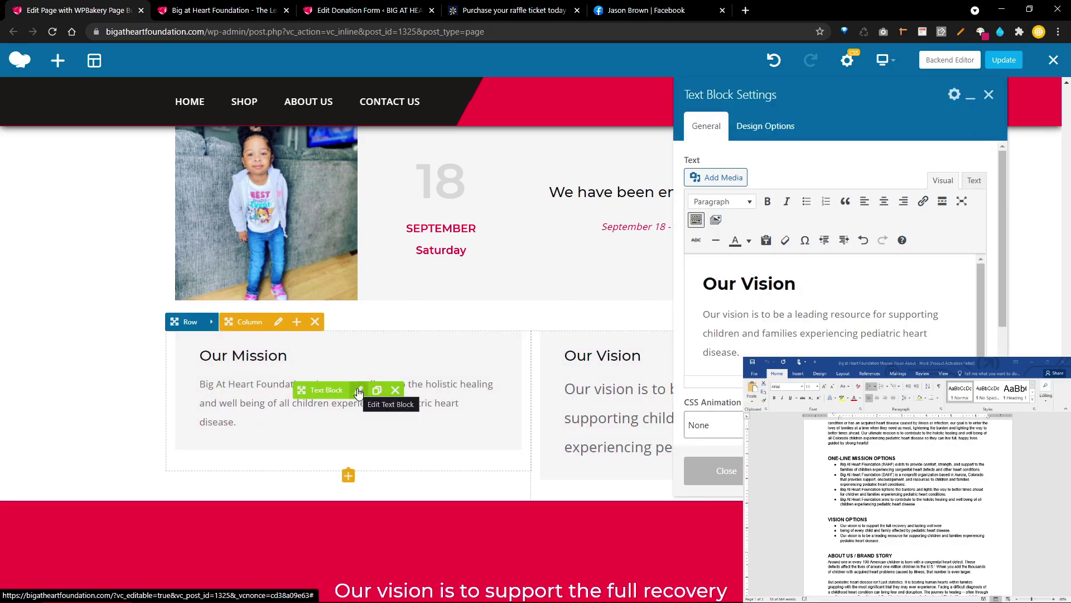
pyautogui.click(359, 390)
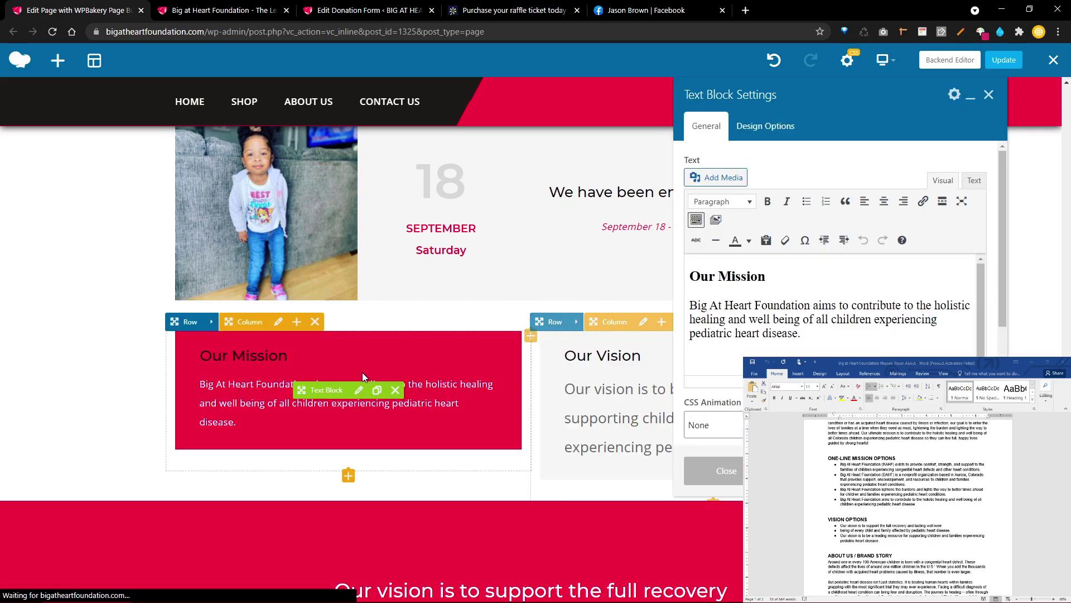
pyautogui.click(737, 332)
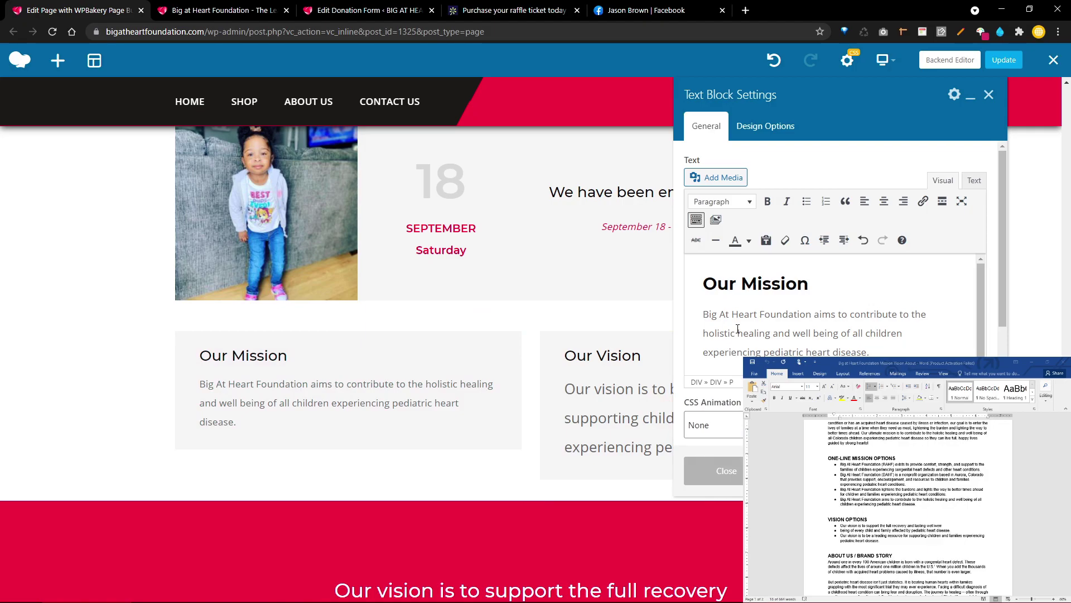
pyautogui.click(961, 201)
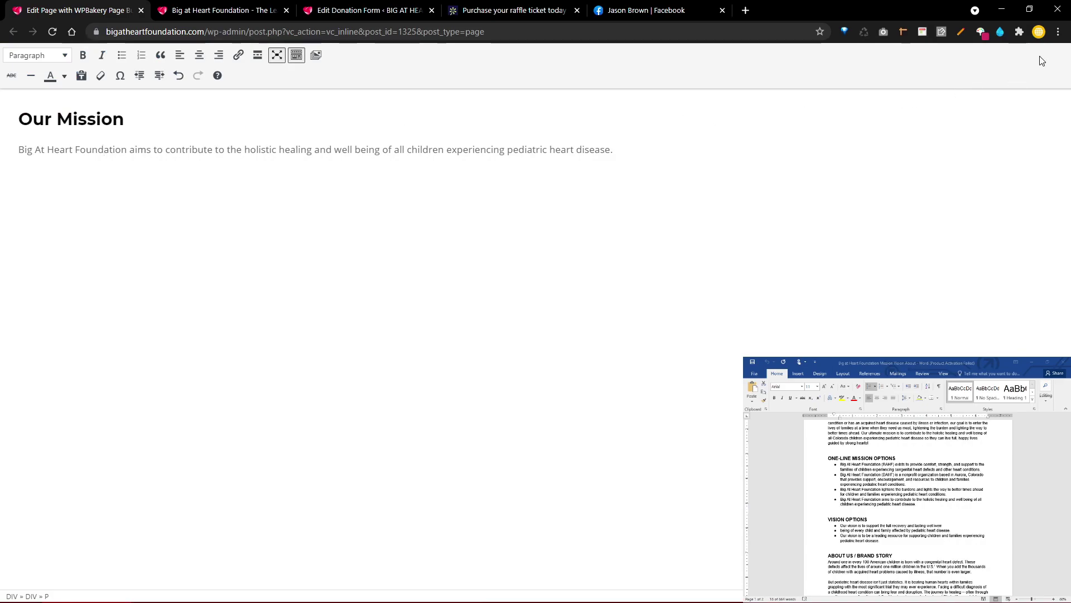
pyautogui.click(277, 55)
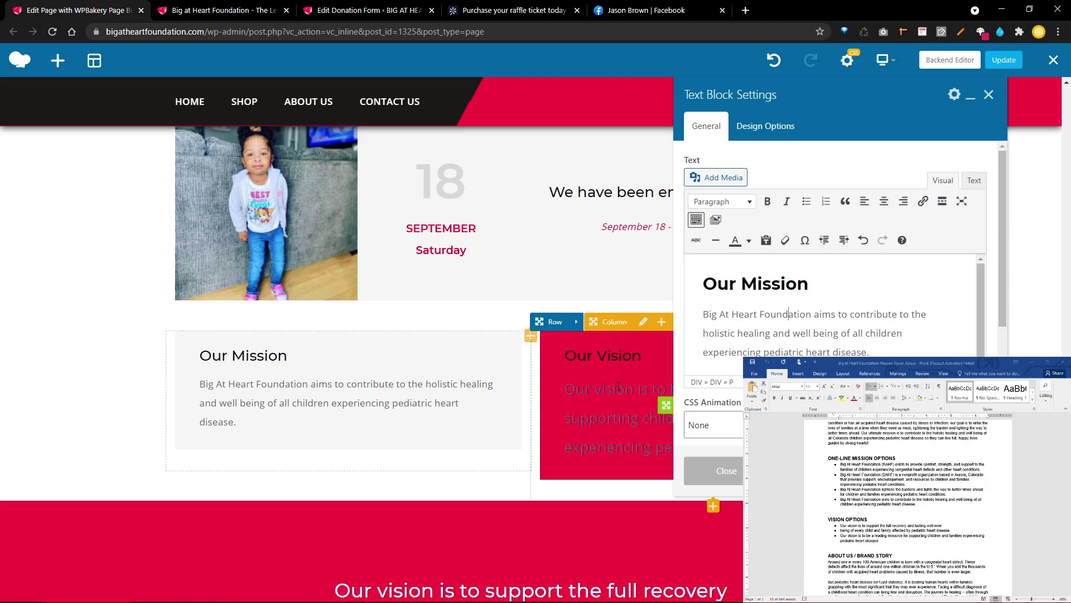
# Step: Try adding a blank line below the "Our Vision" heading in the full-screen editor, and remove it again
pyautogui.moveTo(836, 101); pyautogui.dragTo(447, 143)
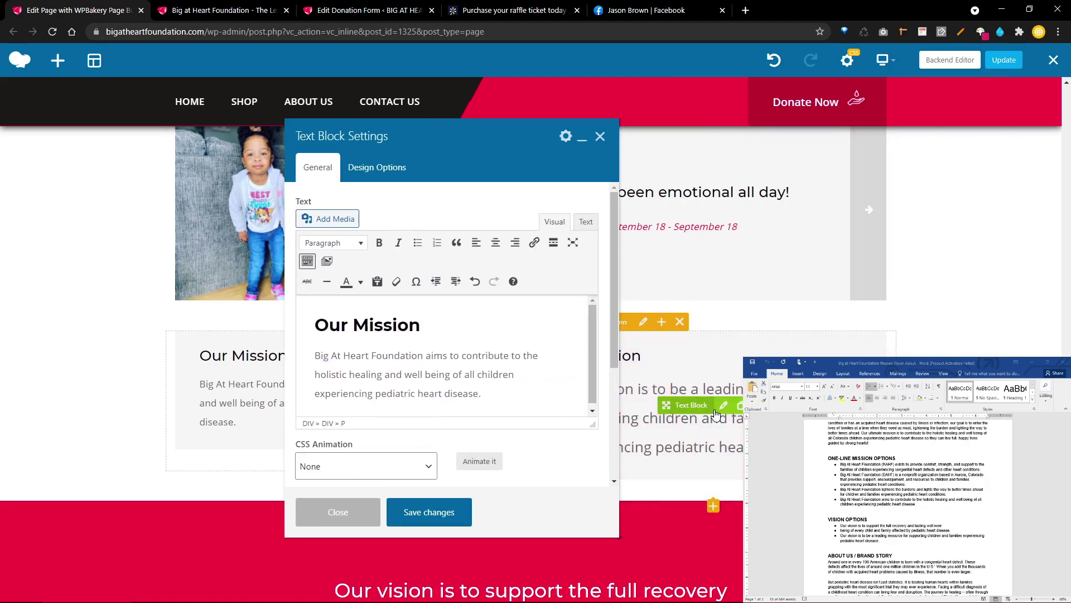
pyautogui.click(724, 405)
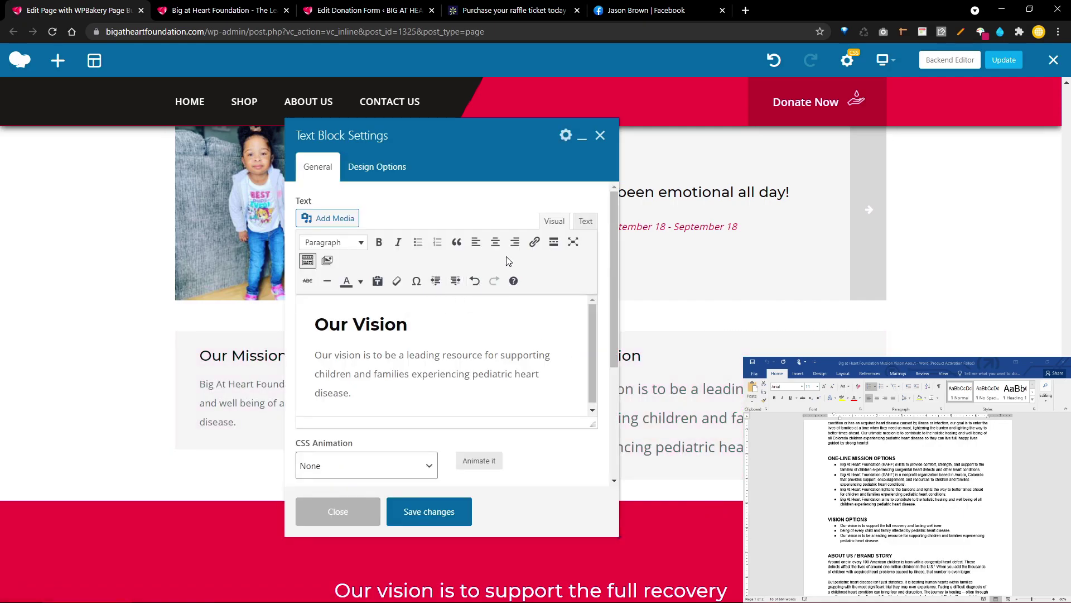
pyautogui.click(573, 242)
pyautogui.click(217, 150)
pyautogui.click(160, 124)
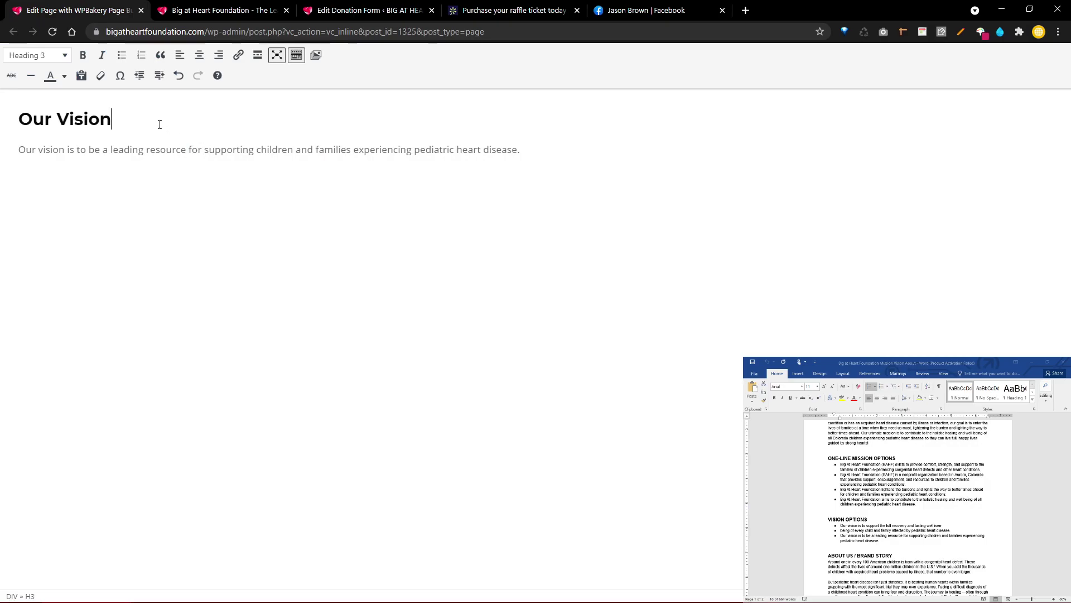
pyautogui.press('Return')
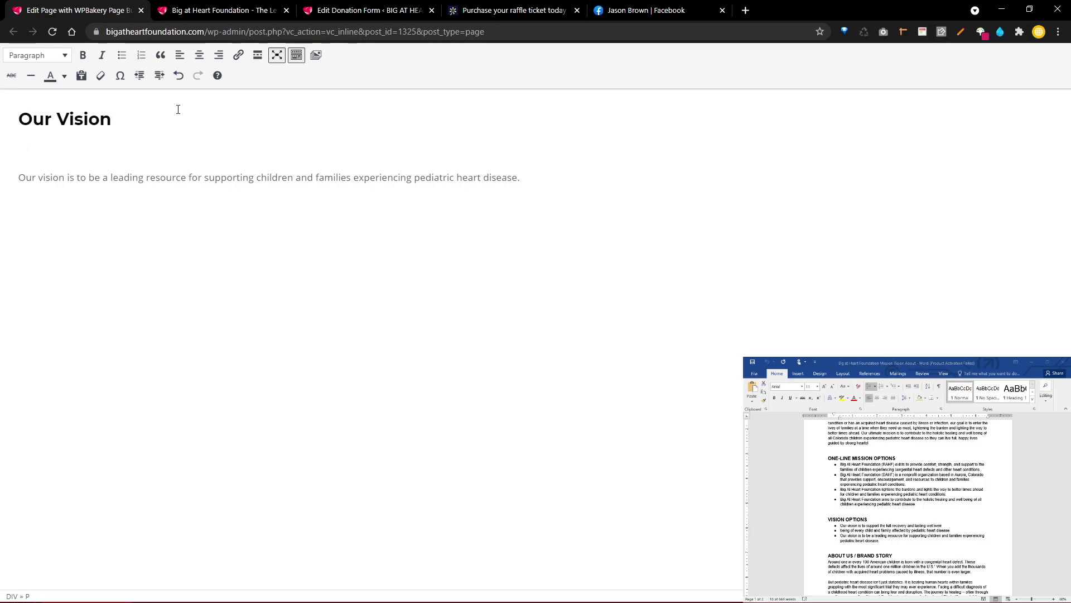
pyautogui.press('BackSpace')
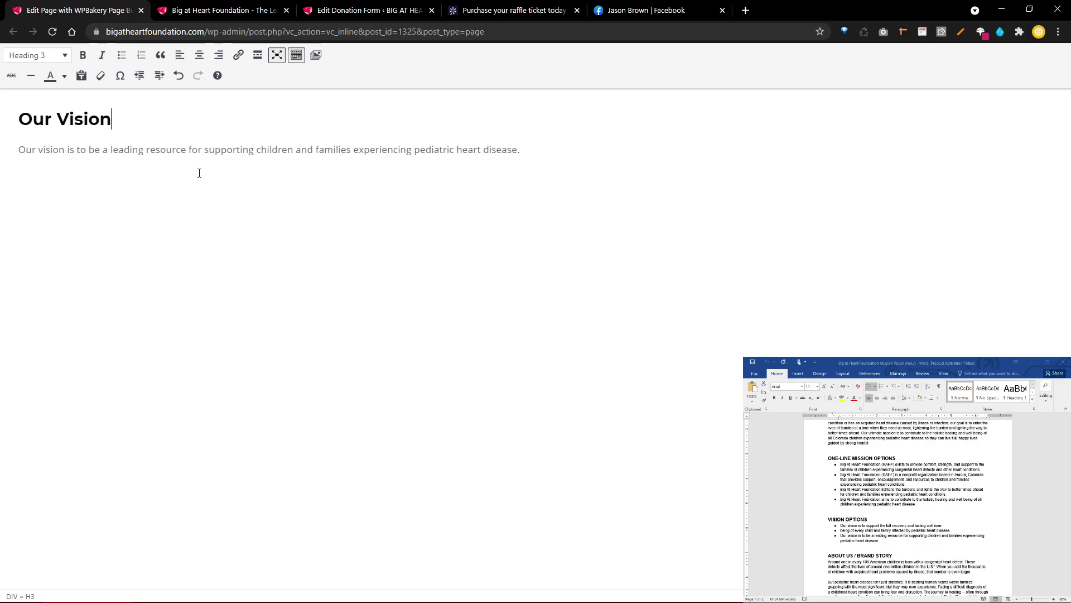
# Step: Undo and redo the last edits to the vision text, then leave the full-screen editor and save the text block
pyautogui.click(20, 152)
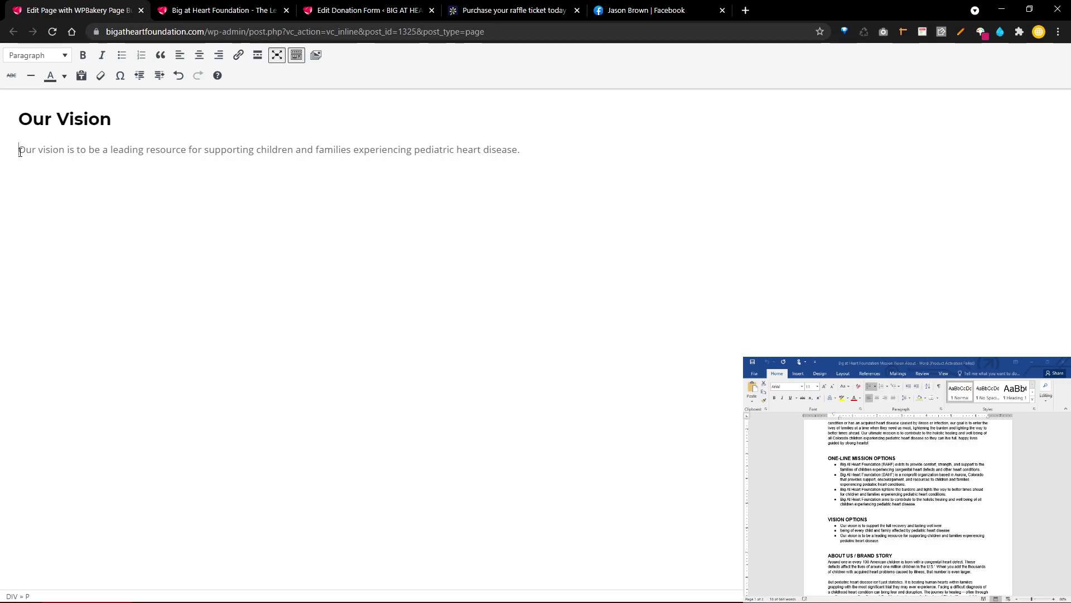
pyautogui.click(178, 76)
pyautogui.click(179, 76)
pyautogui.click(197, 76)
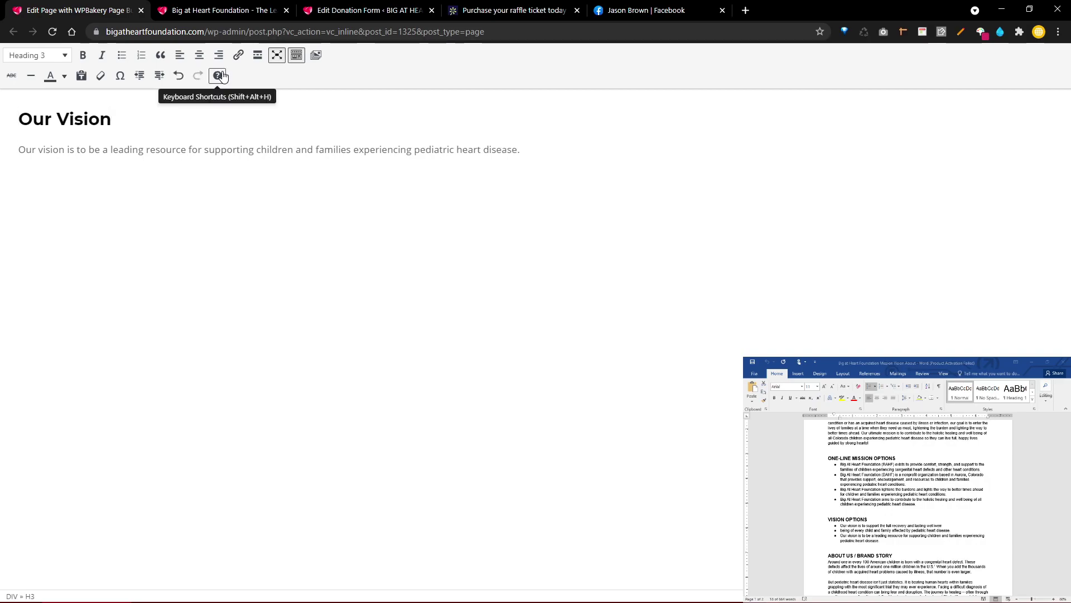
pyautogui.click(277, 55)
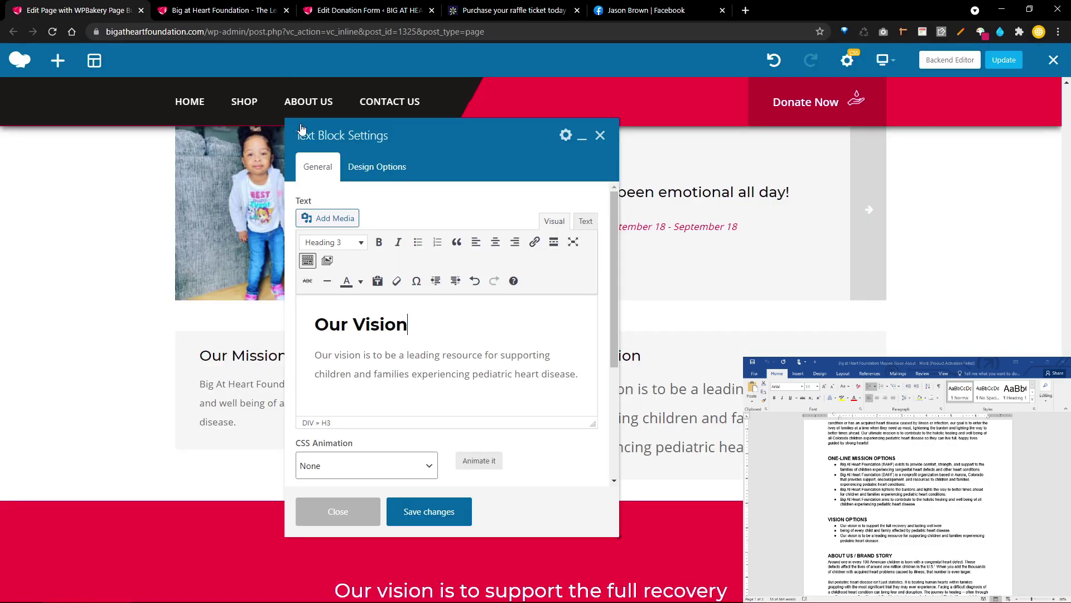
pyautogui.click(429, 514)
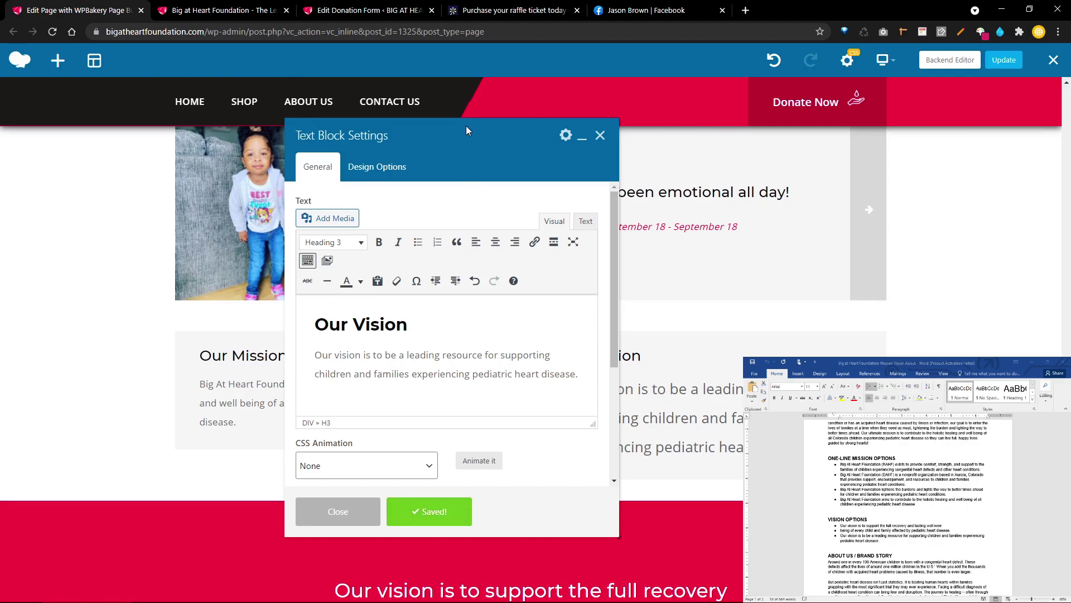
# Step: Uncover and open the "Our Mission" text block's settings, and copy its entire content, including the heading
pyautogui.moveTo(463, 129); pyautogui.dragTo(357, 103)
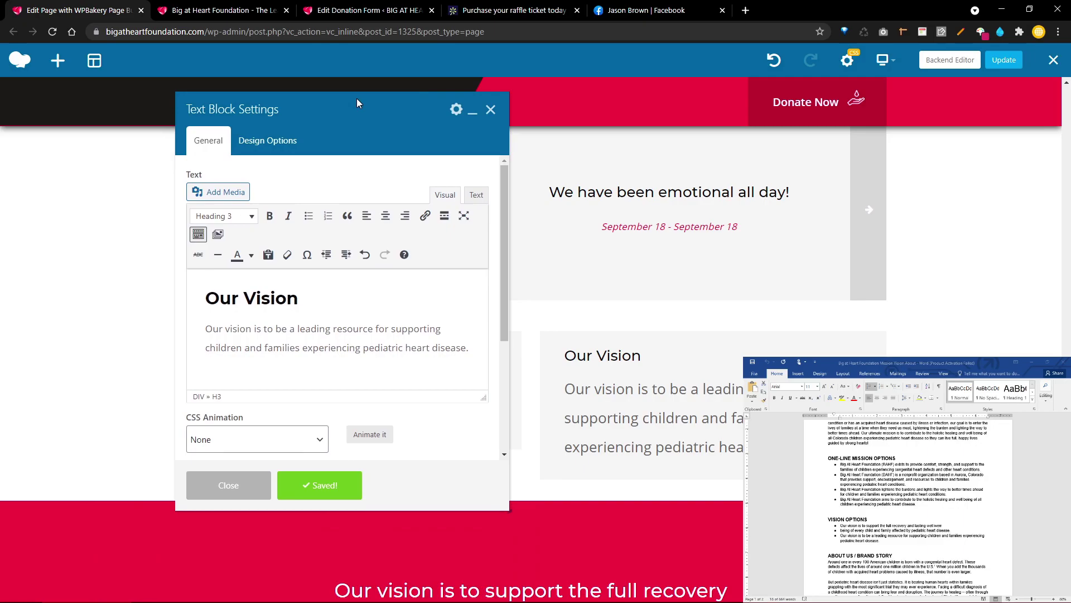
pyautogui.moveTo(356, 98); pyautogui.dragTo(844, 160)
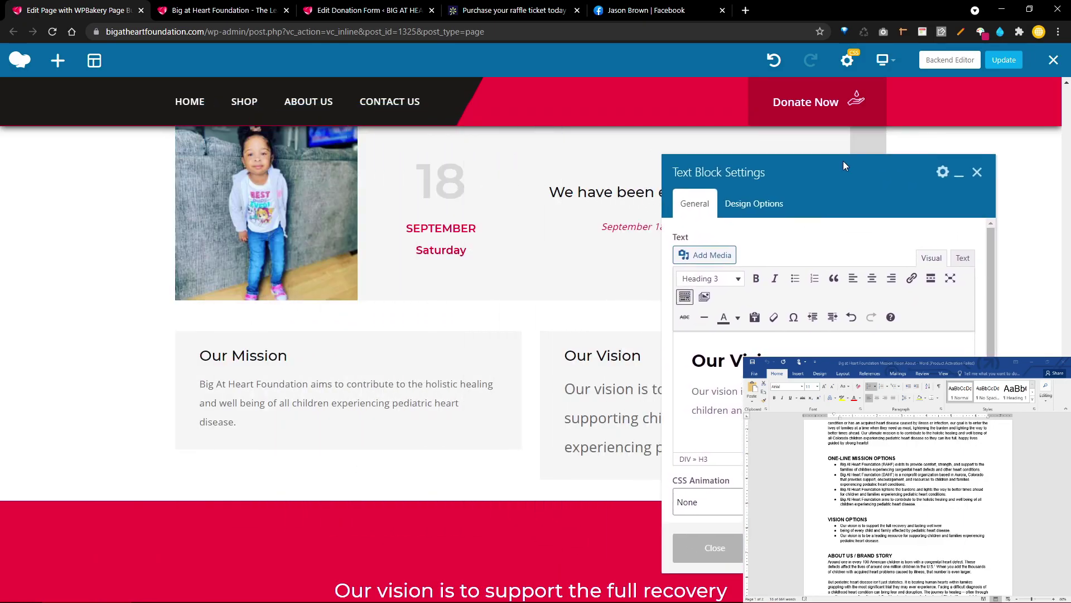
pyautogui.click(359, 391)
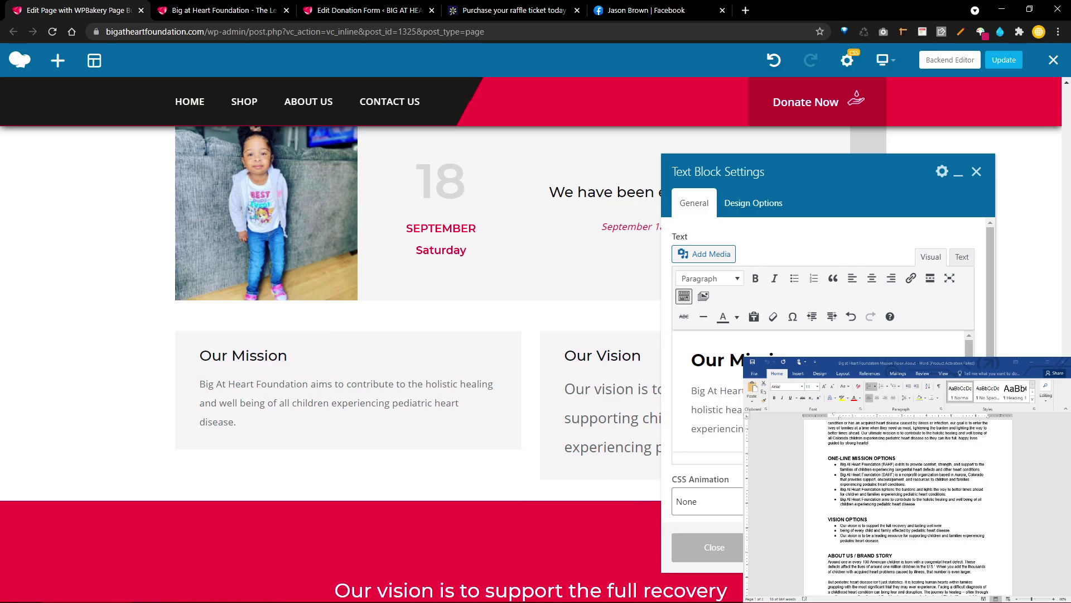
pyautogui.rightClick(844, 197)
pyautogui.press('Escape')
pyautogui.hotkey('ctrl', 'a')
pyautogui.rightClick(751, 355)
pyautogui.click(782, 216)
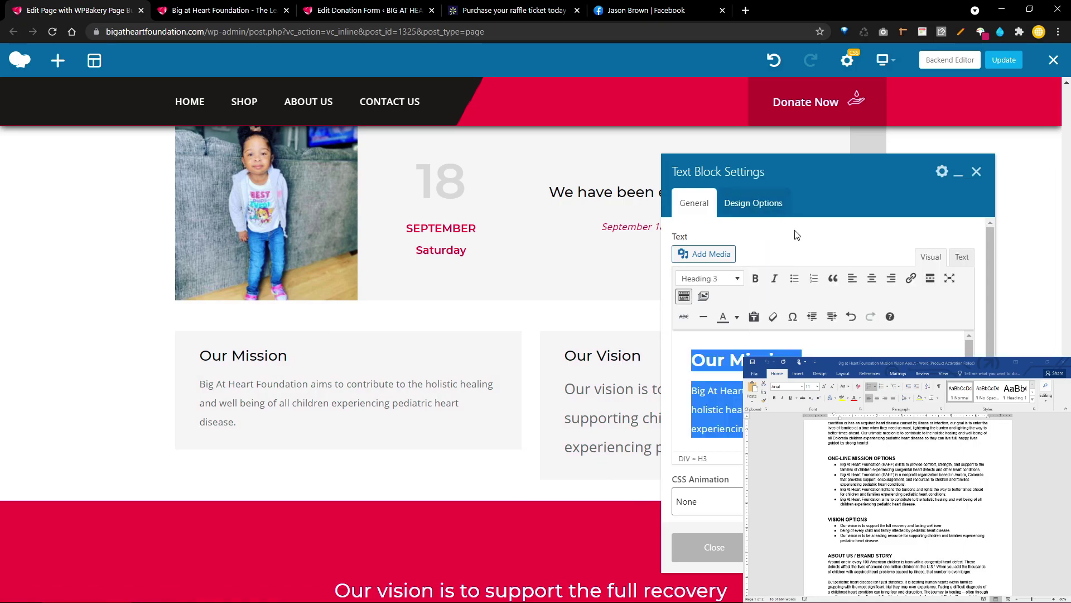
# Step: Open the "Our Vision" text block, replace its entire content with the copied mission content, and save the changes
pyautogui.moveTo(720, 164); pyautogui.dragTo(260, 162)
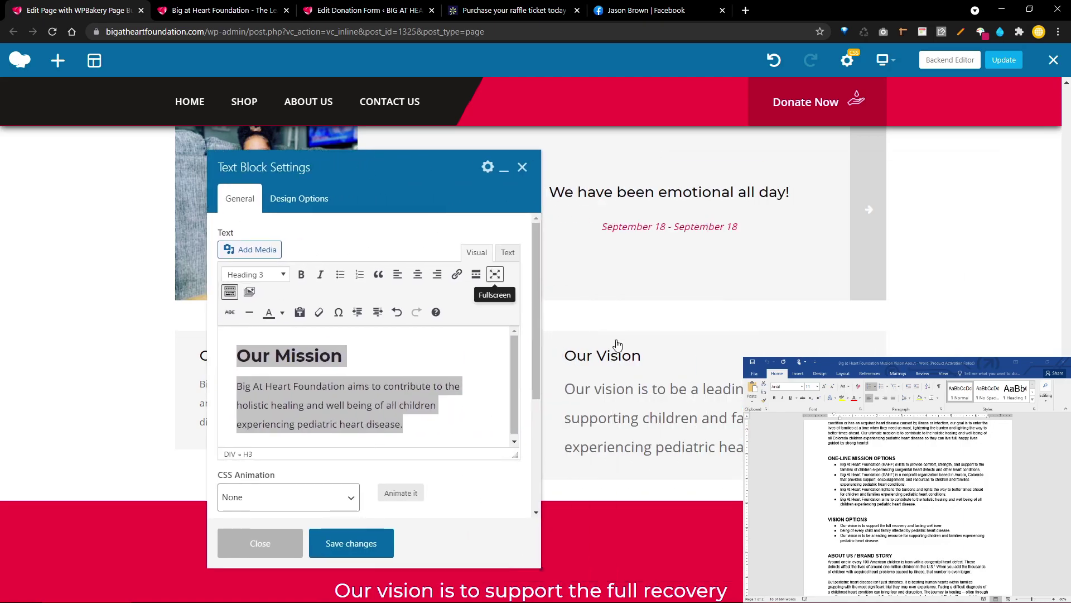
pyautogui.click(723, 407)
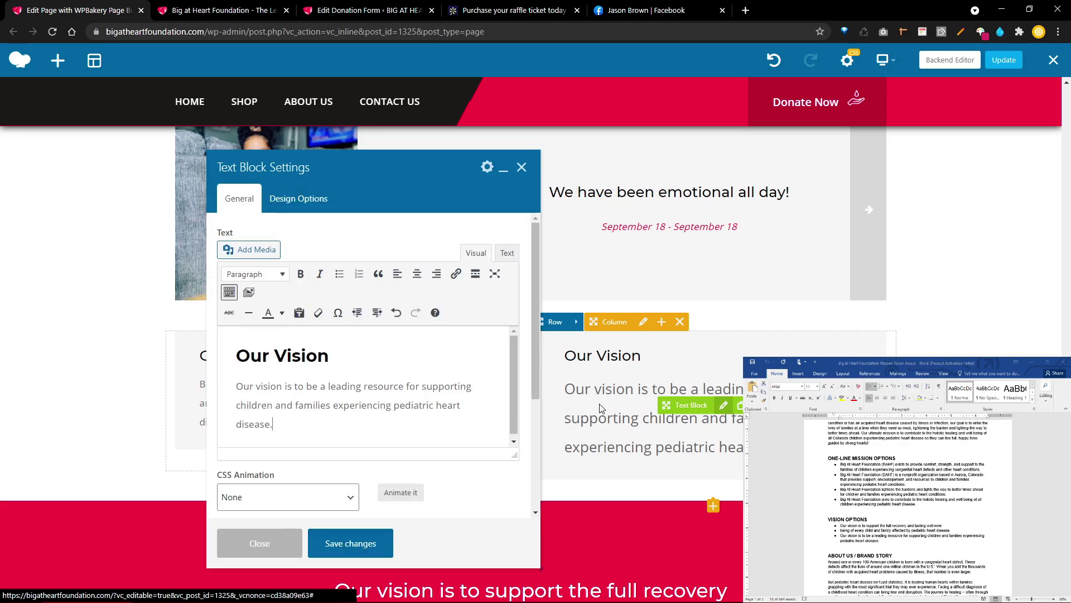
pyautogui.rightClick(399, 411)
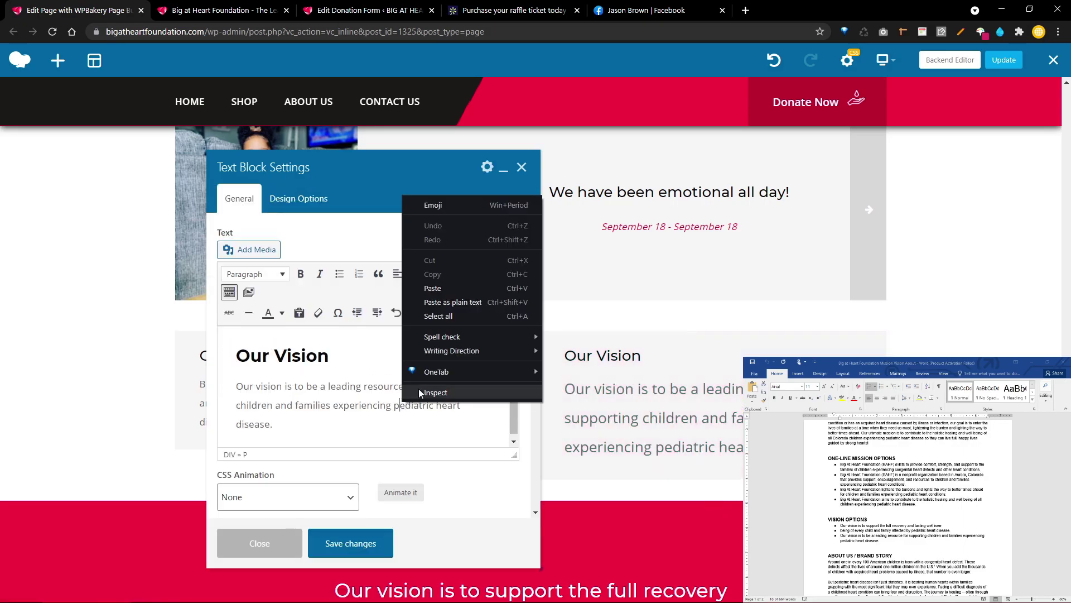
pyautogui.click(449, 319)
pyautogui.rightClick(370, 403)
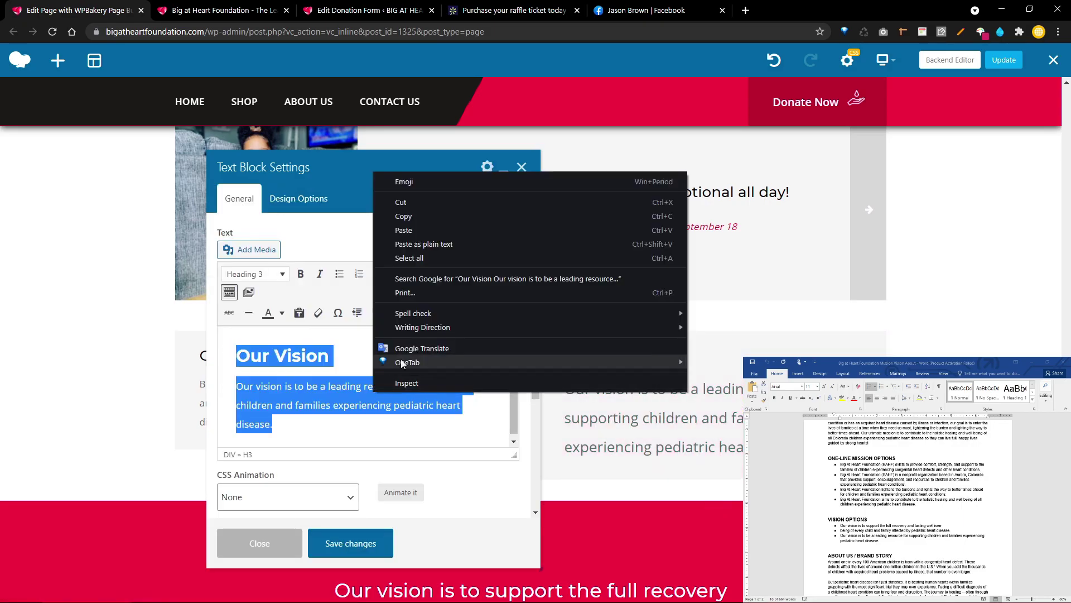
pyautogui.click(438, 233)
pyautogui.click(333, 543)
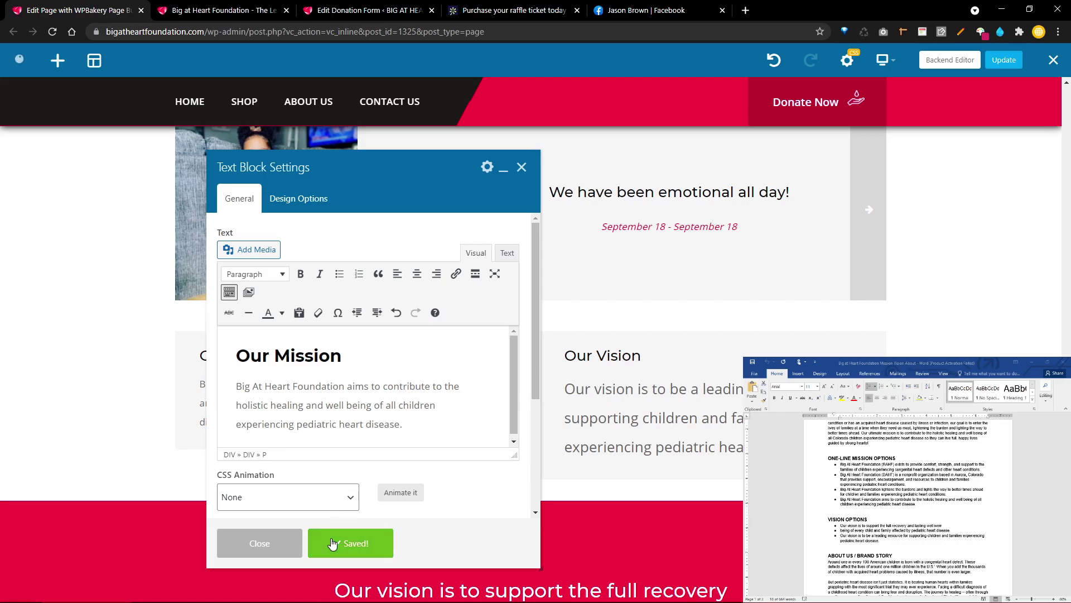
# Step: Change the copied heading to "Our Vision", replace the paragraph with the "leading resource" vision statement from Word, and save and close the text block
pyautogui.doubleClick(318, 364)
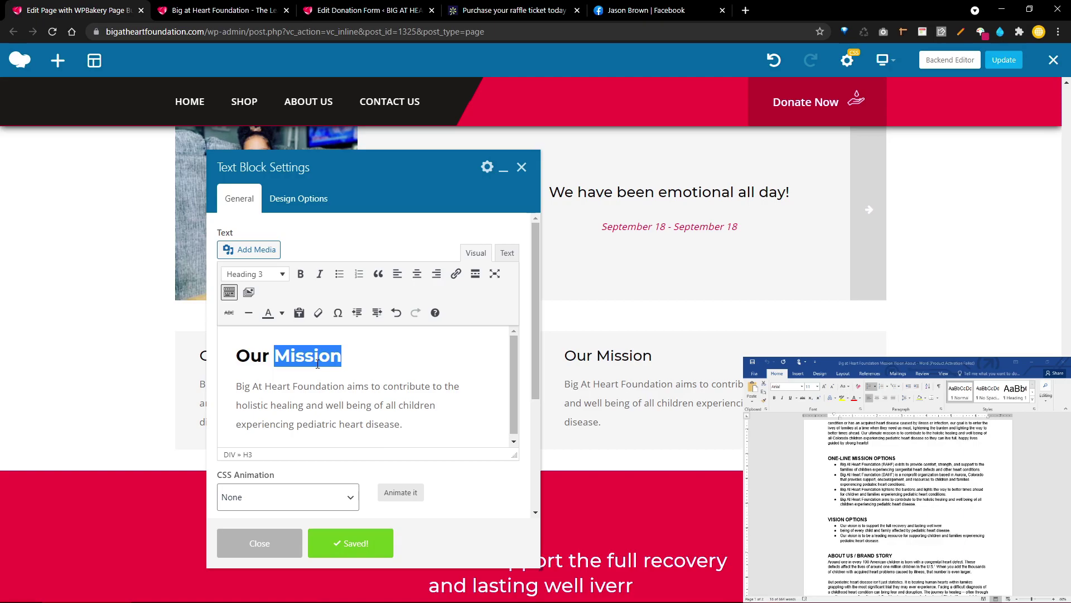
pyautogui.write('Vision')
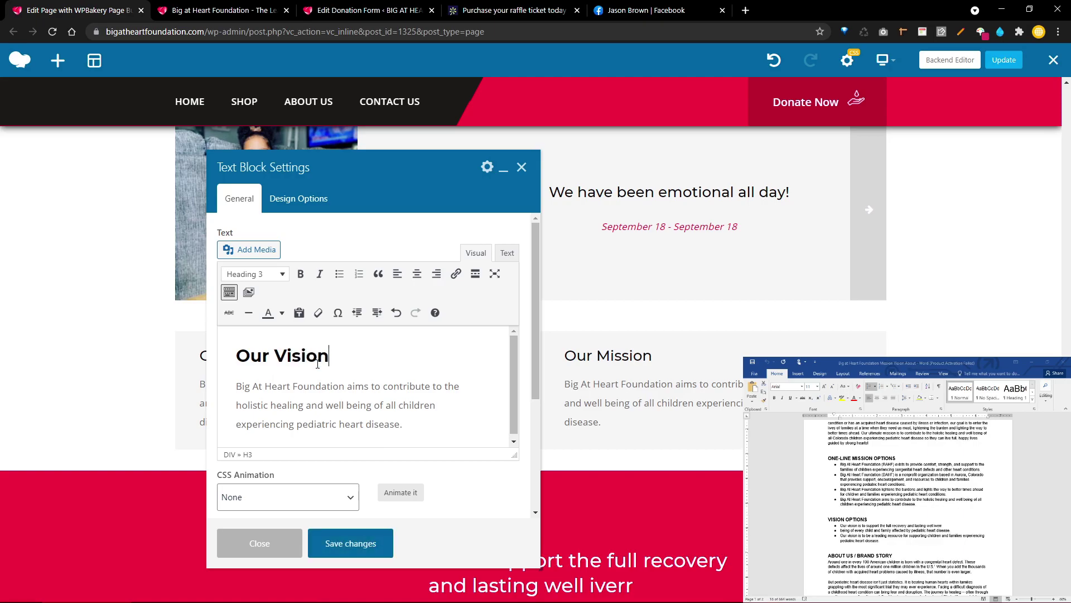
pyautogui.tripleClick(843, 536)
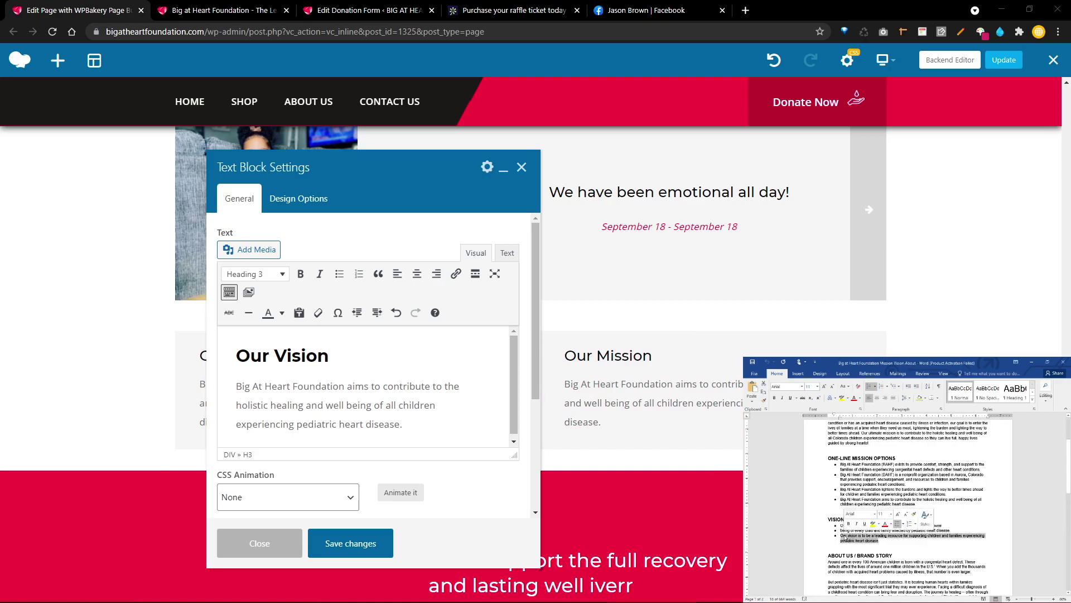
pyautogui.click(299, 404)
pyautogui.tripleClick(298, 404)
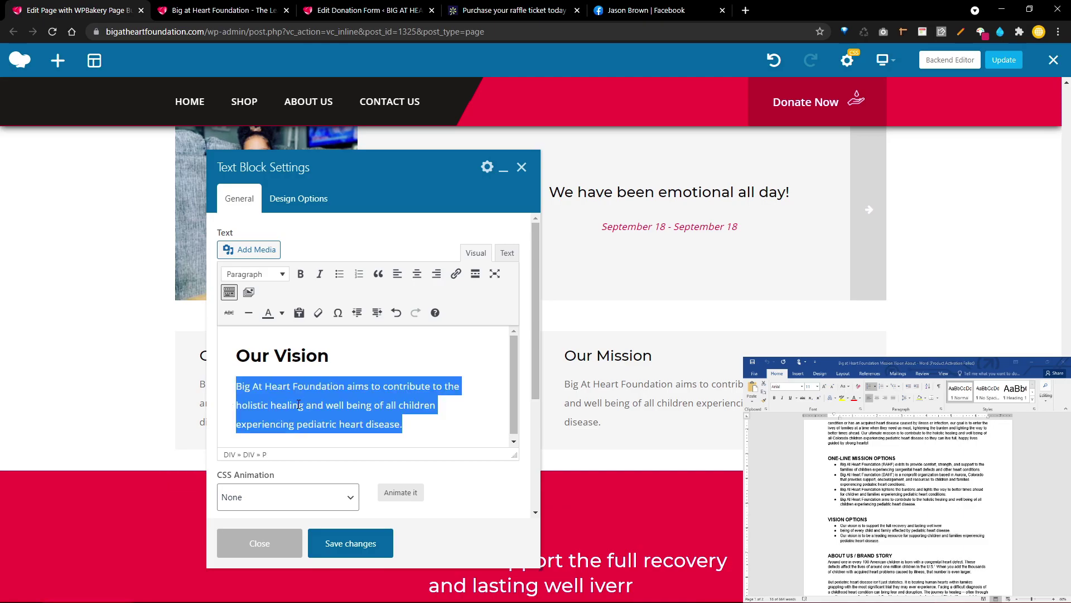
pyautogui.hotkey('ctrl', 'v')
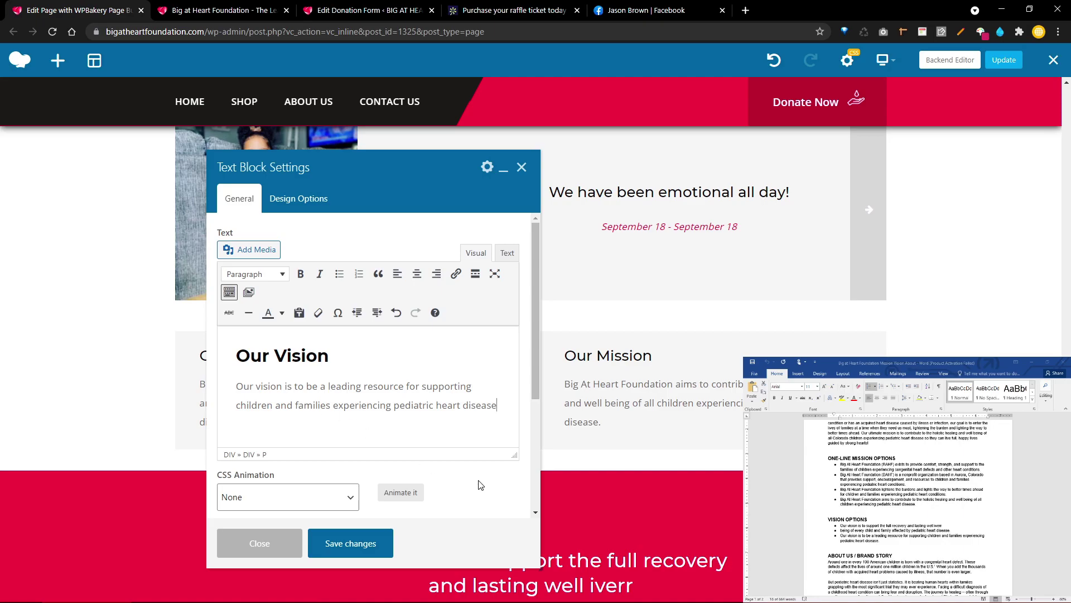
pyautogui.click(334, 556)
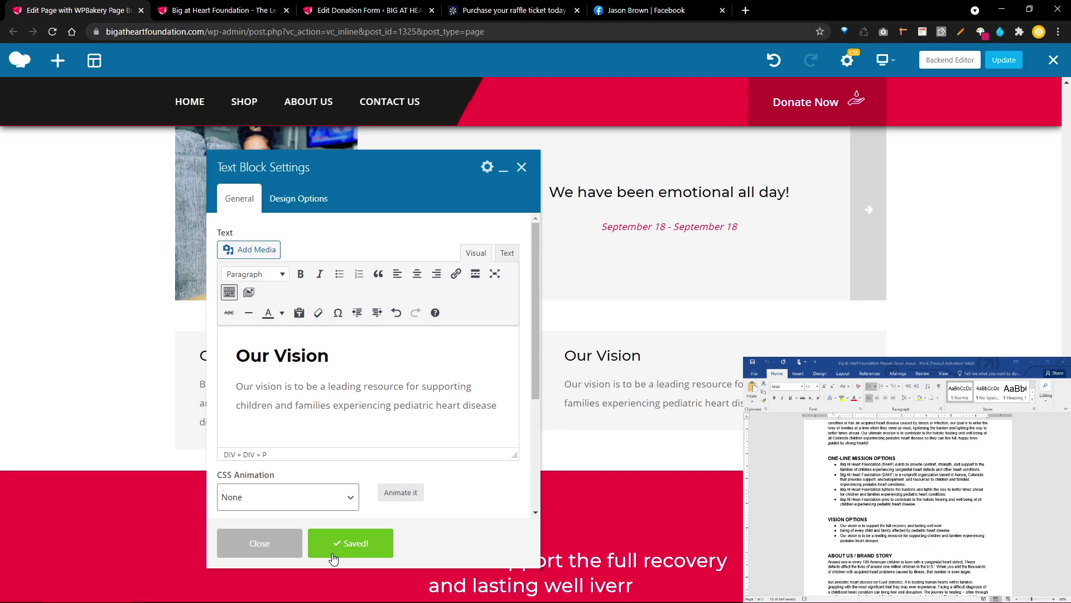
pyautogui.click(522, 166)
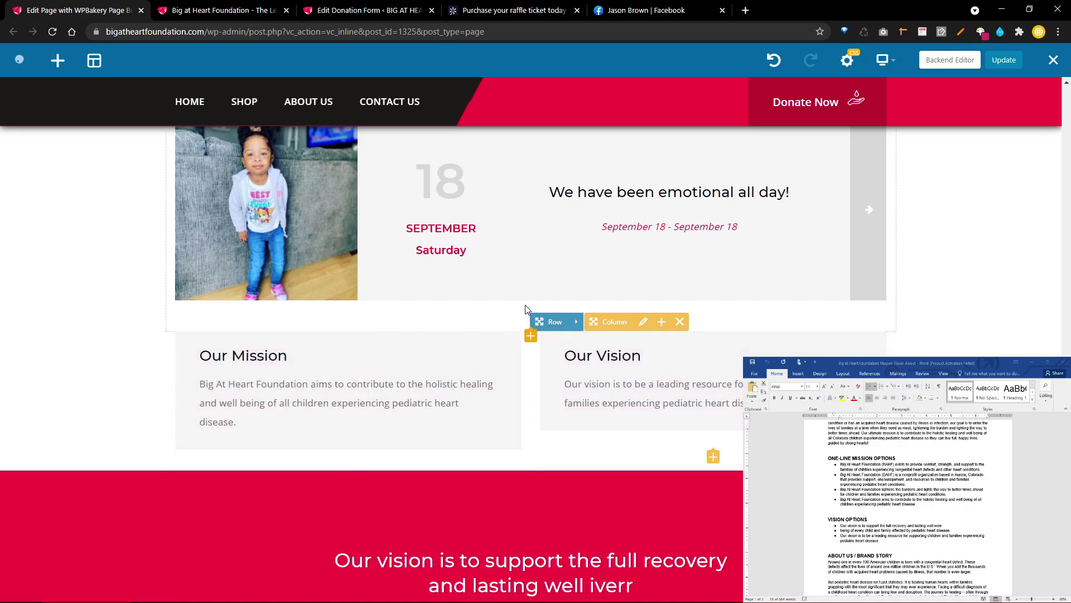
# Step: Update the page, and review its mission and vision sections against the options in the Word document
pyautogui.scroll(-4, 527, 310)
pyautogui.scroll(9, 528, 310)
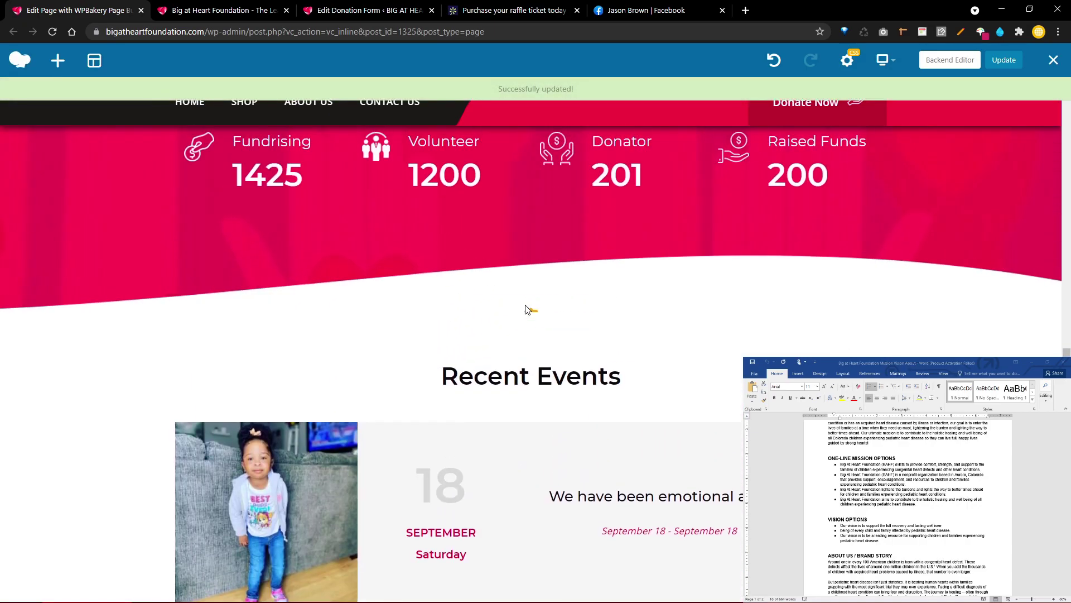
pyautogui.scroll(5, 526, 309)
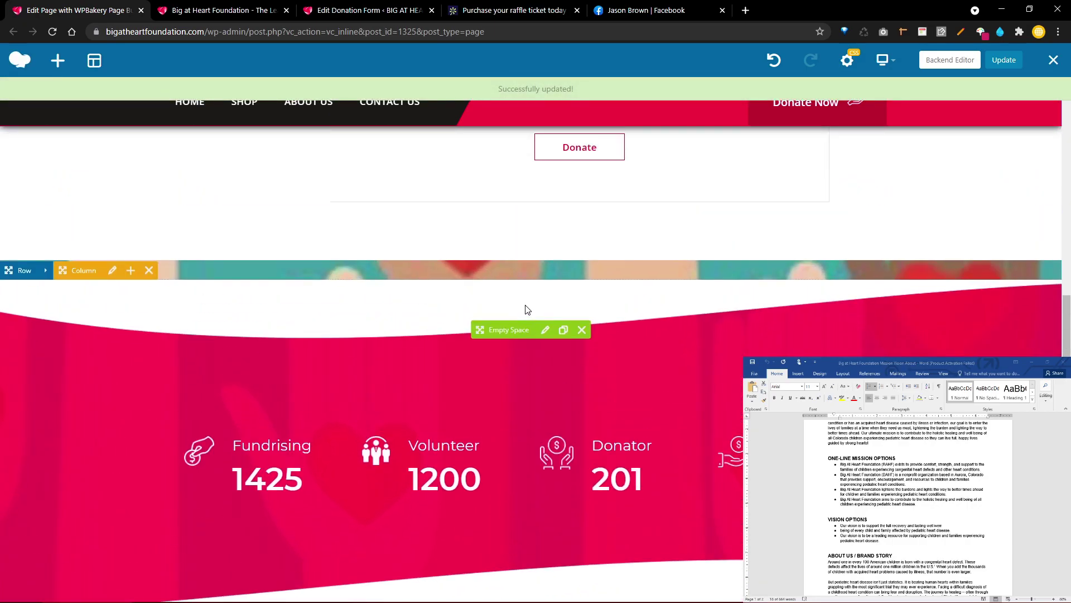
pyautogui.scroll(-6, 526, 306)
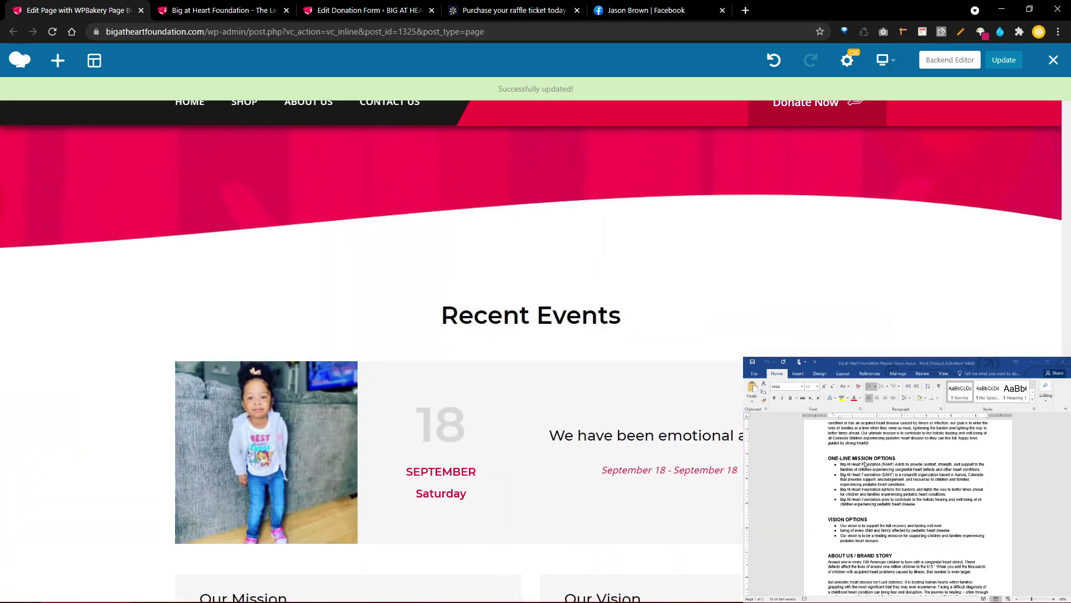
pyautogui.scroll(-5, 472, 442)
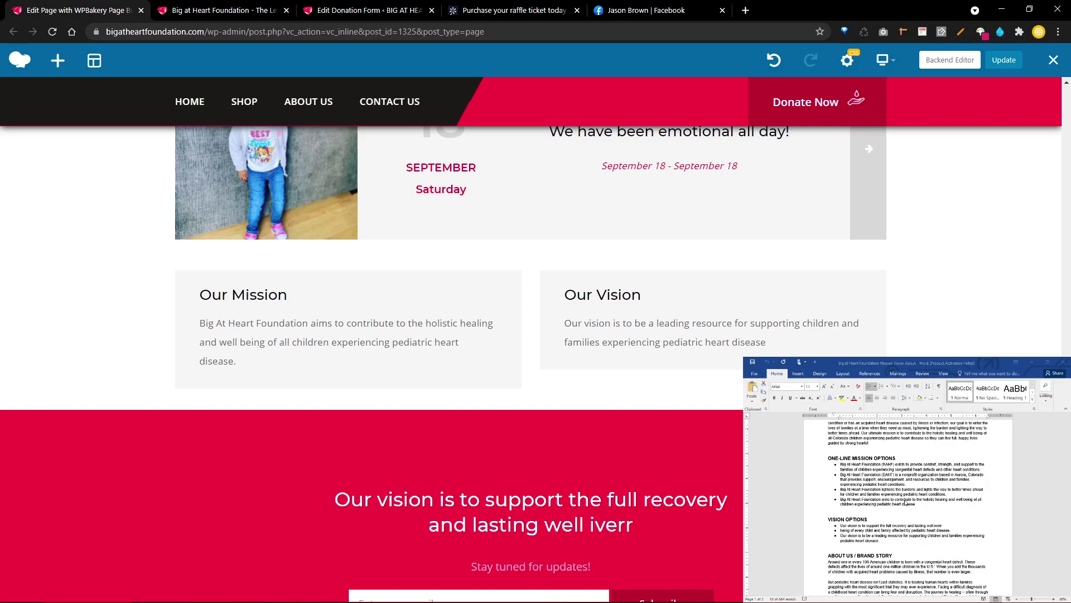
pyautogui.scroll(5, 905, 504)
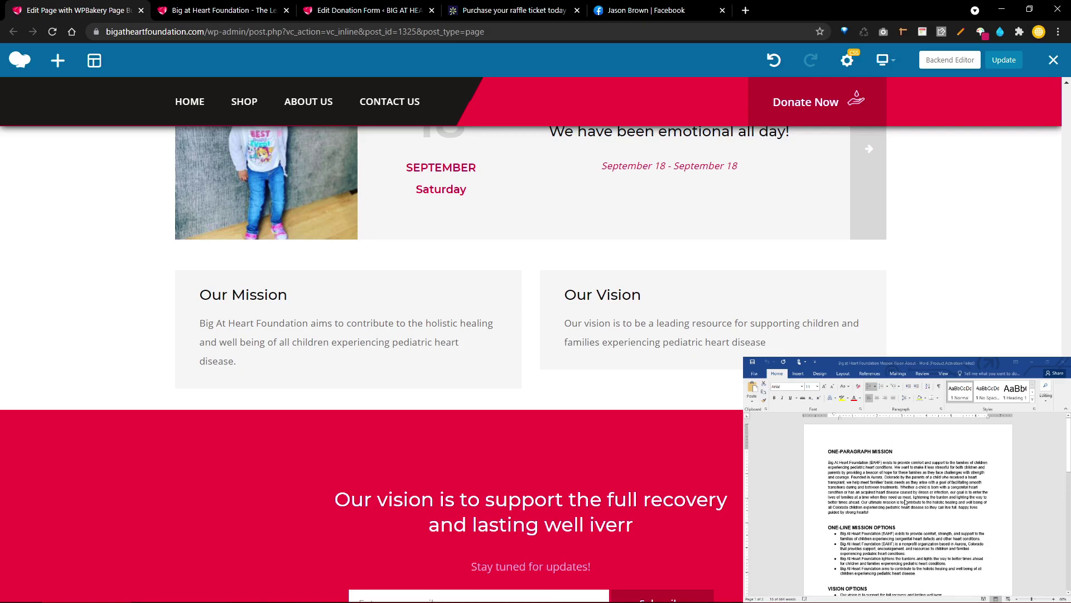
pyautogui.moveTo(102, 592)
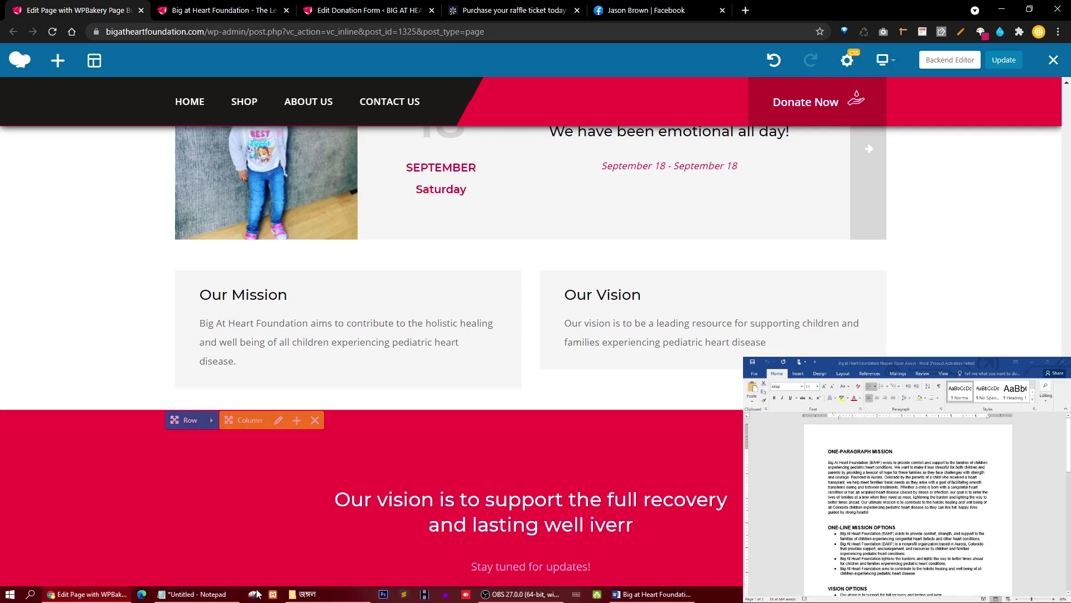
pyautogui.click(502, 594)
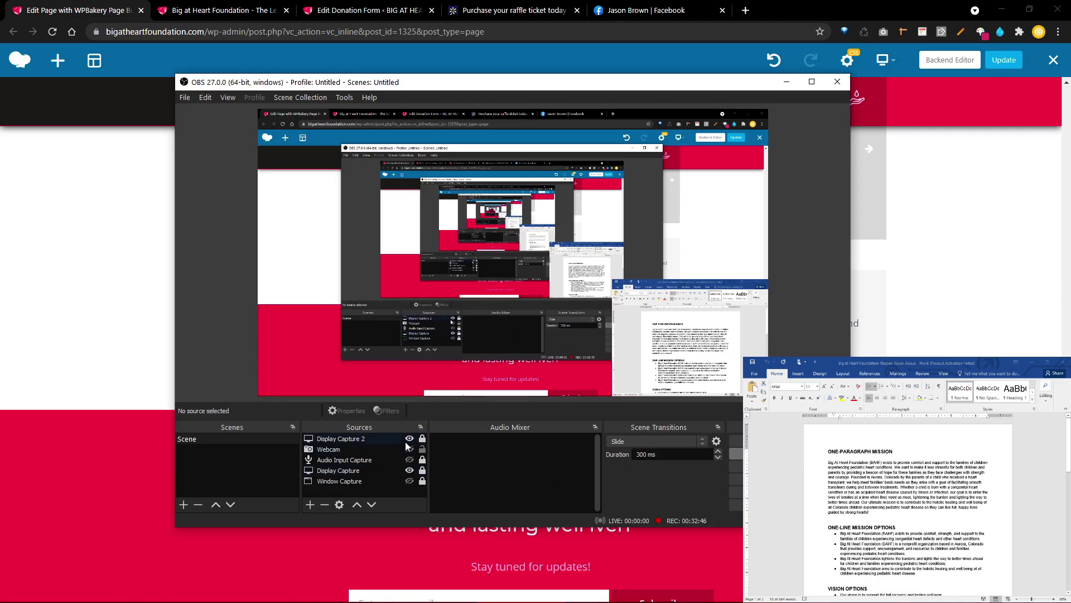
pyautogui.click(108, 435)
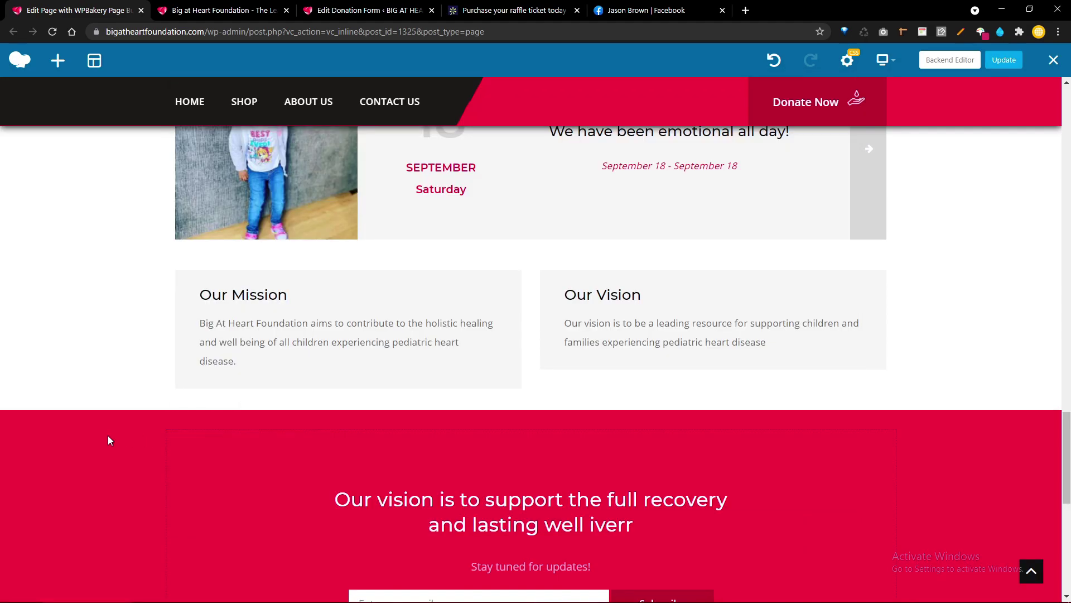
# Step: Open the settings of the "Fundrising" counter on the homepage, and examine the donations list on the RallyUp raffle page
pyautogui.scroll(10, 108, 435)
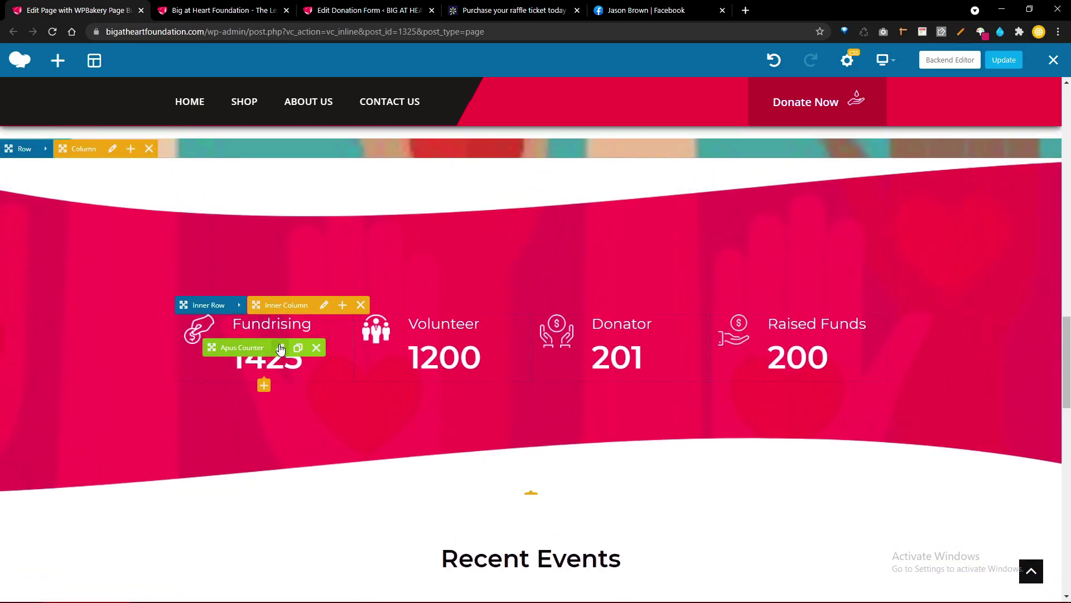
pyautogui.click(281, 348)
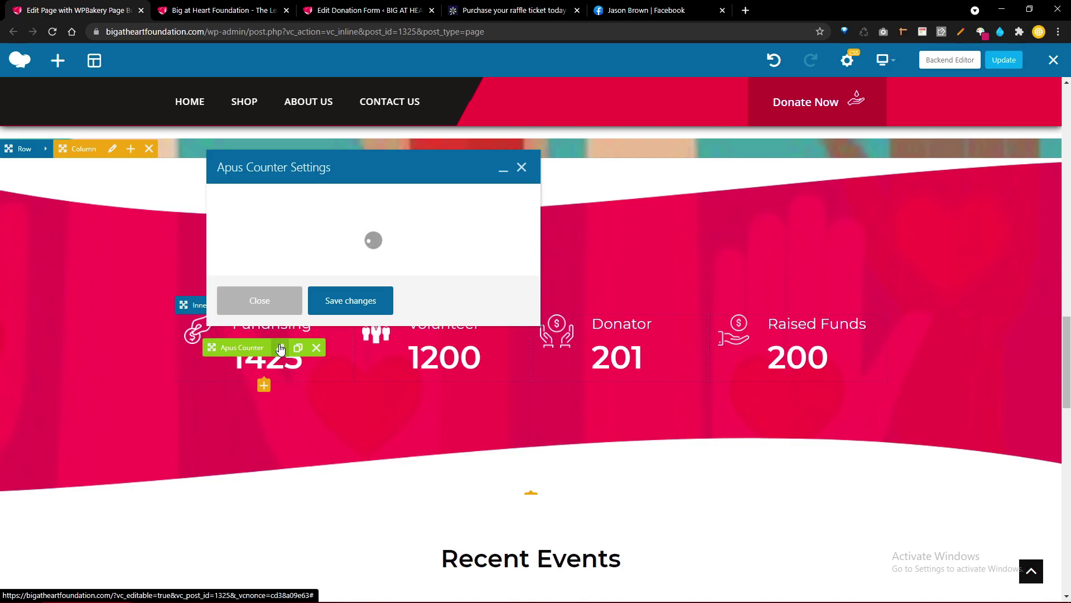
pyautogui.click(241, 7)
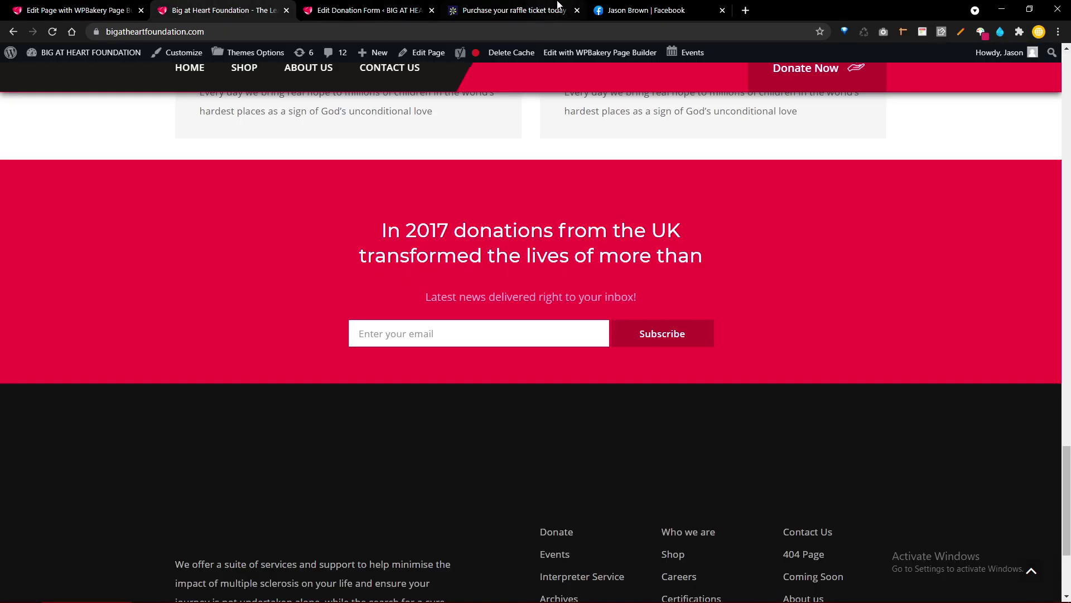
pyautogui.click(560, 10)
pyautogui.scroll(-10, 805, 487)
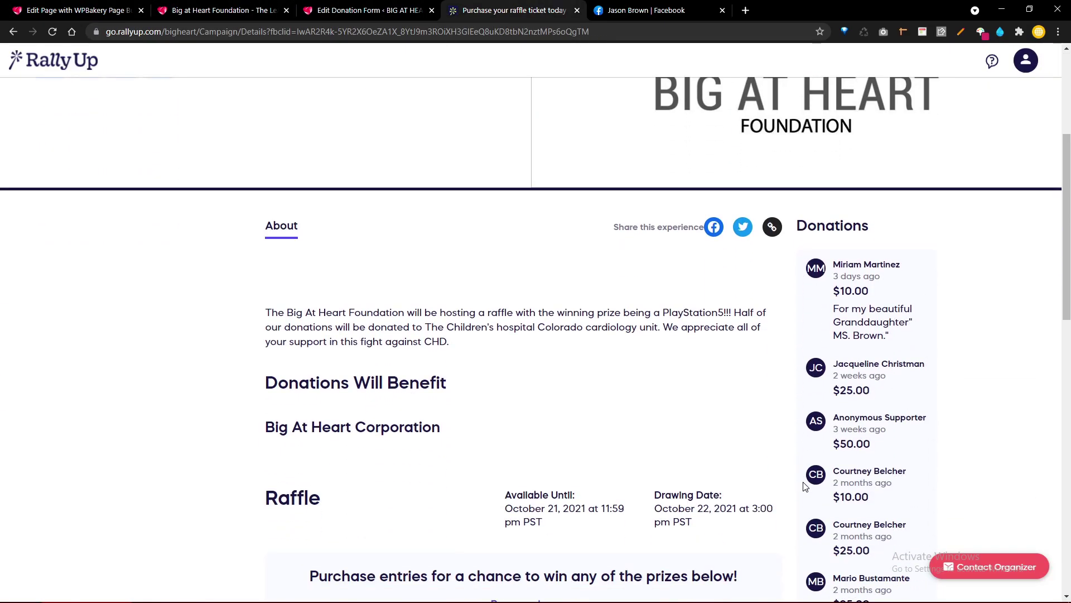
pyautogui.scroll(3, 805, 486)
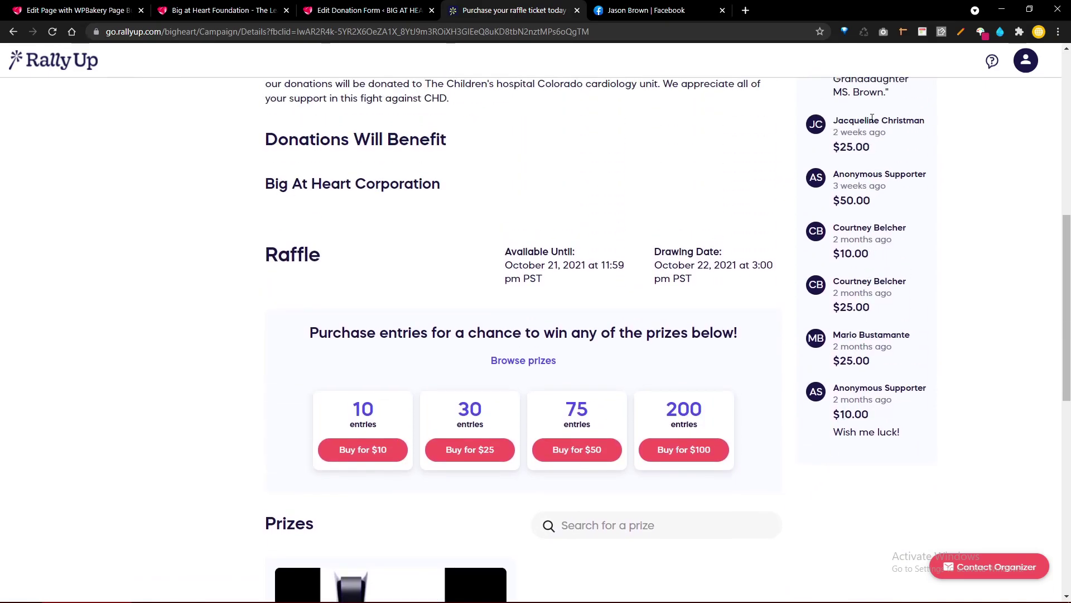
pyautogui.scroll(2, 872, 119)
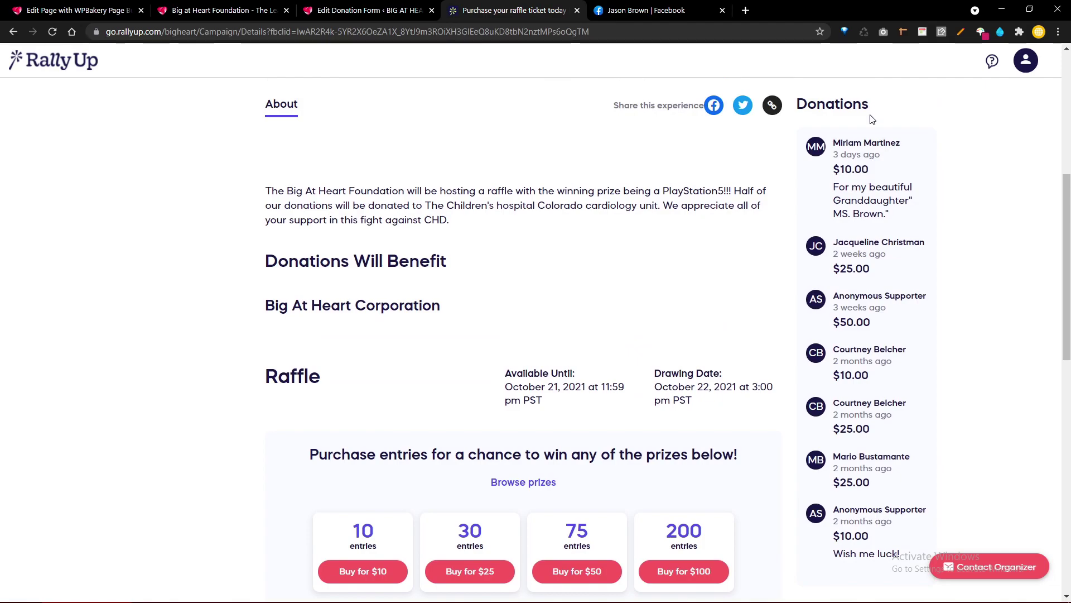
pyautogui.scroll(-2, 874, 294)
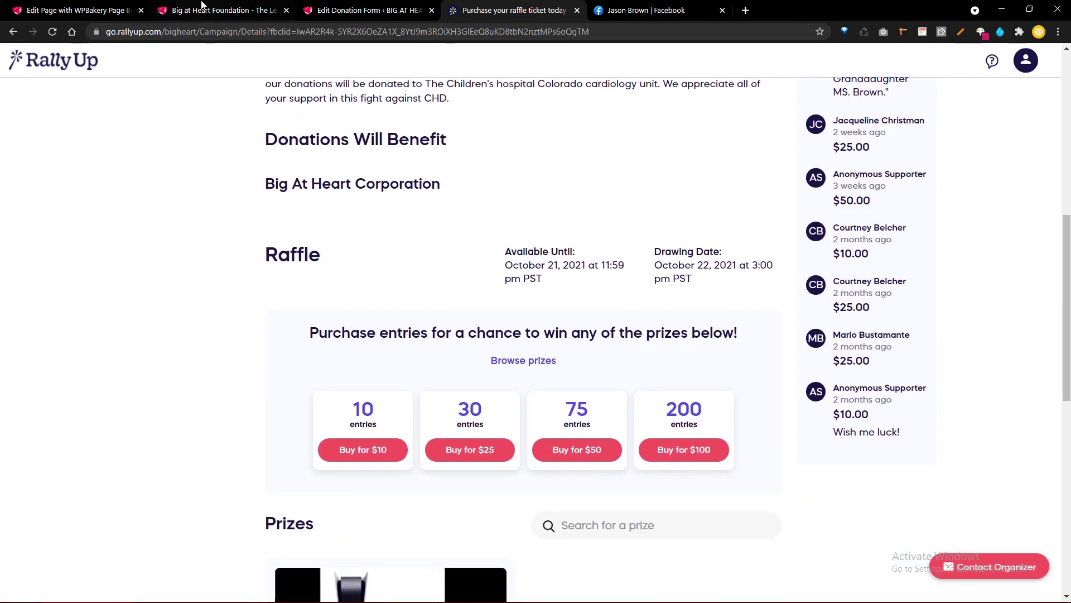
# Step: Return to the page editor, set the "Fundrising" counter's number to 11, and save the changes
pyautogui.click(202, 7)
pyautogui.click(85, 6)
pyautogui.moveTo(246, 276); pyautogui.dragTo(214, 291)
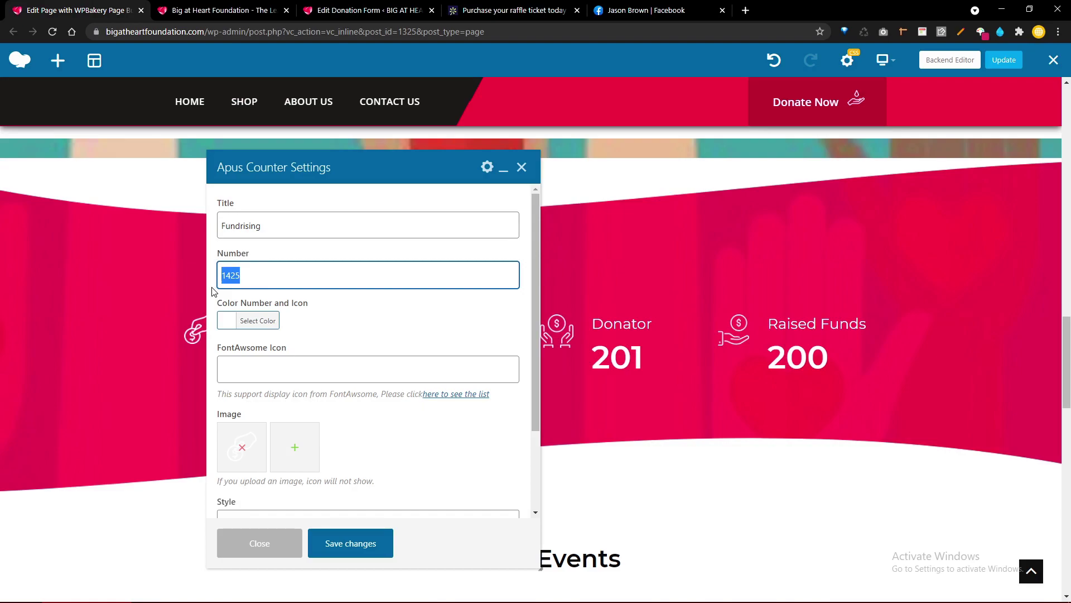
pyautogui.write('11')
pyautogui.click(369, 339)
pyautogui.click(357, 544)
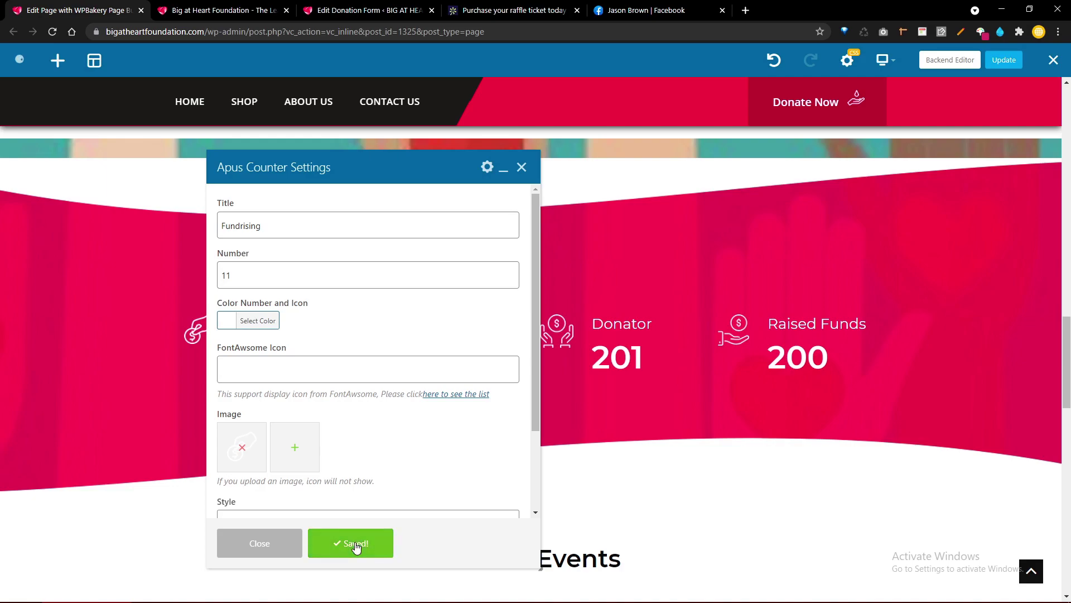
# Step: Move the counter settings aside, recheck the RallyUp donations, set the "Fundrising" number to 13, and save and close the settings
pyautogui.moveTo(430, 165); pyautogui.dragTo(720, 270)
pyautogui.moveTo(343, 174); pyautogui.dragTo(154, 131)
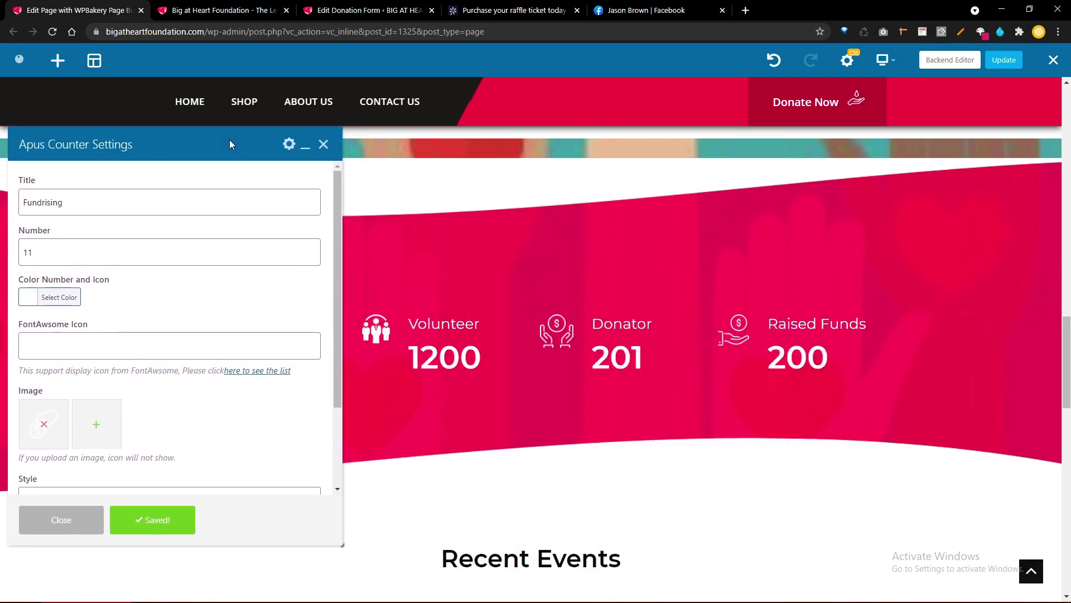
pyautogui.moveTo(230, 140); pyautogui.dragTo(265, 140)
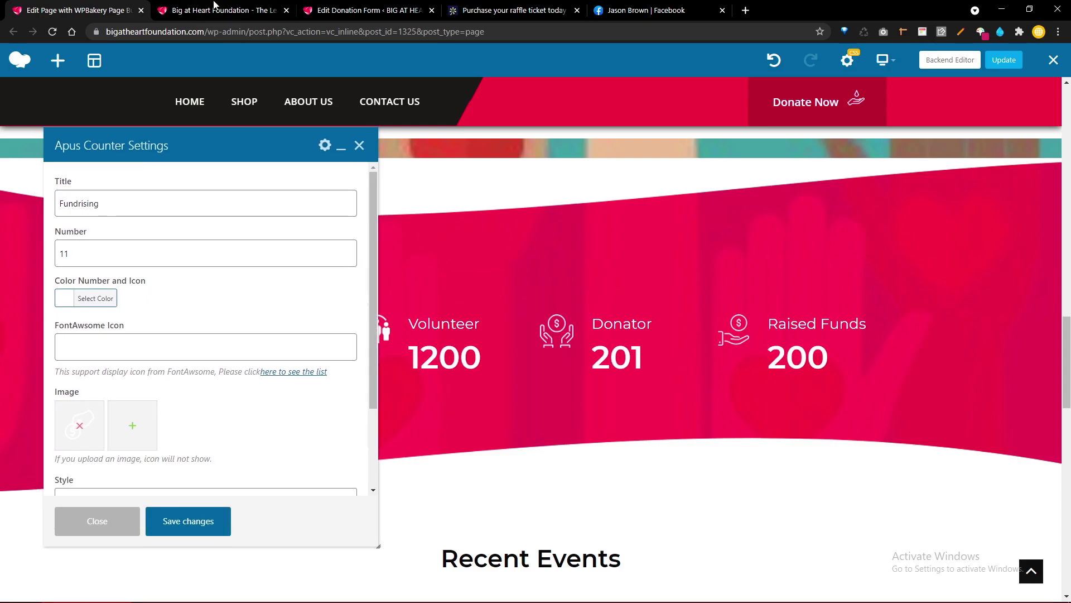
pyautogui.click(516, 11)
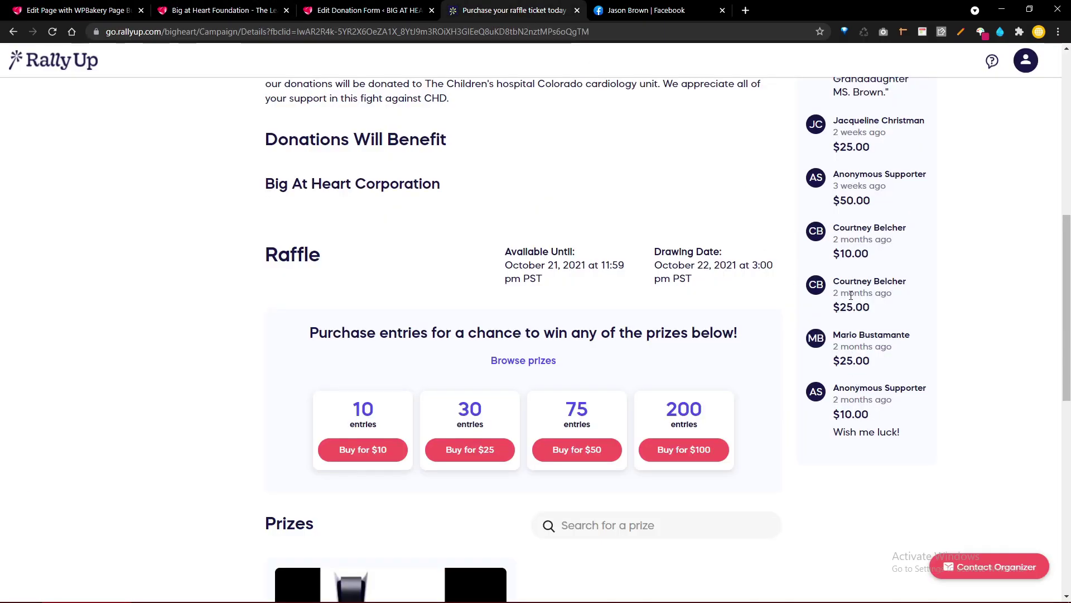
pyautogui.click(53, 10)
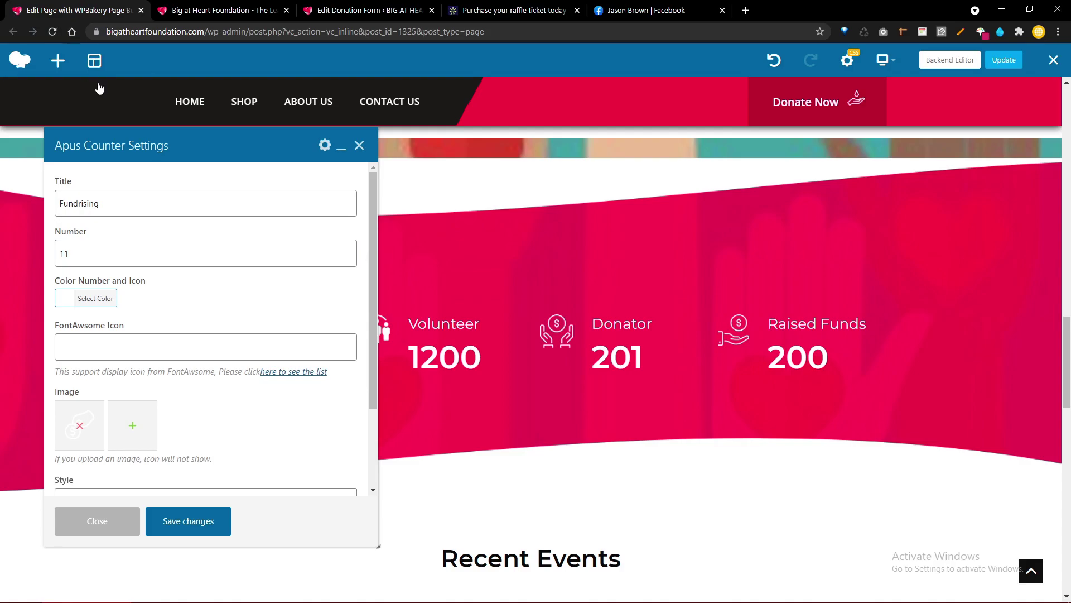
pyautogui.click(87, 251)
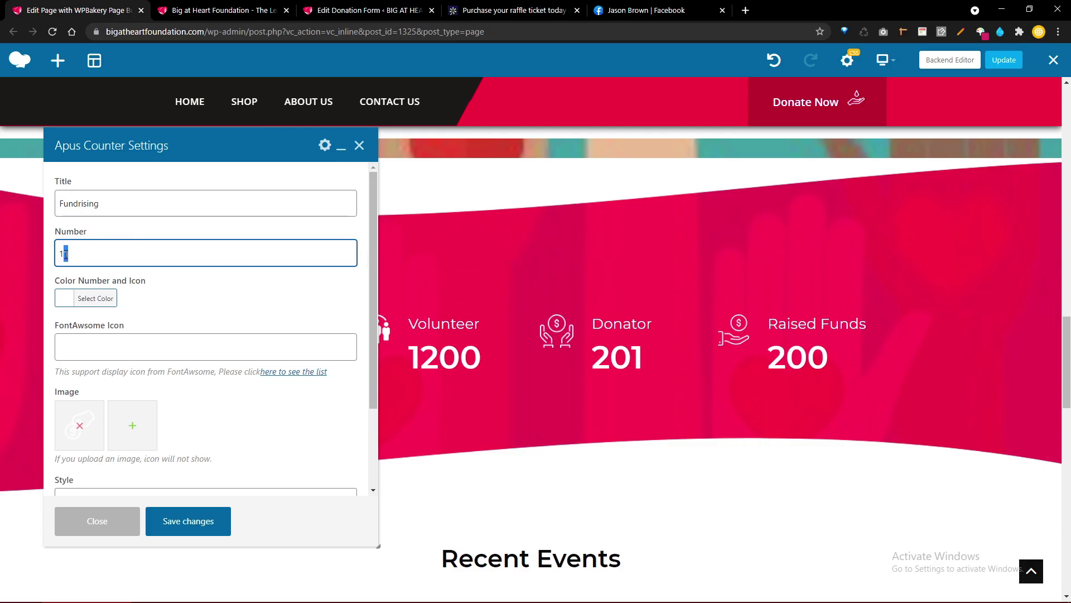
pyautogui.write('3')
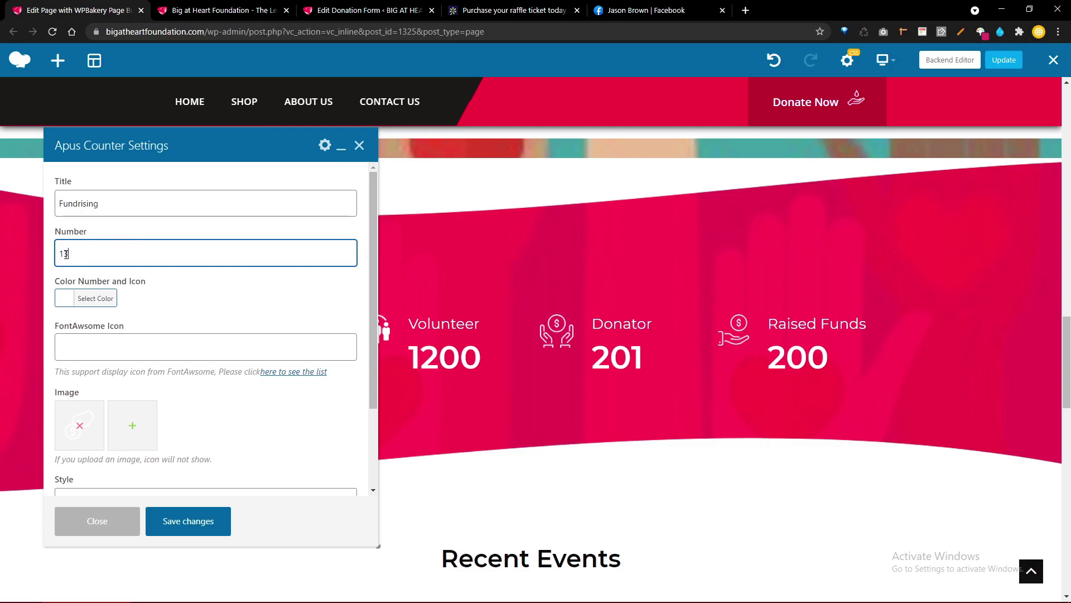
pyautogui.click(184, 524)
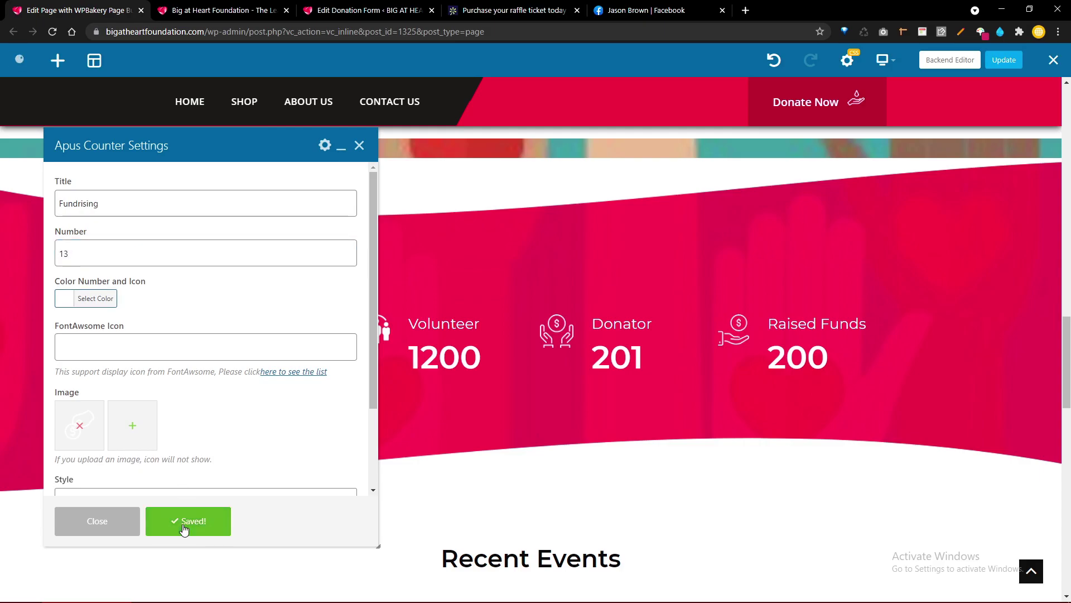
pyautogui.click(358, 146)
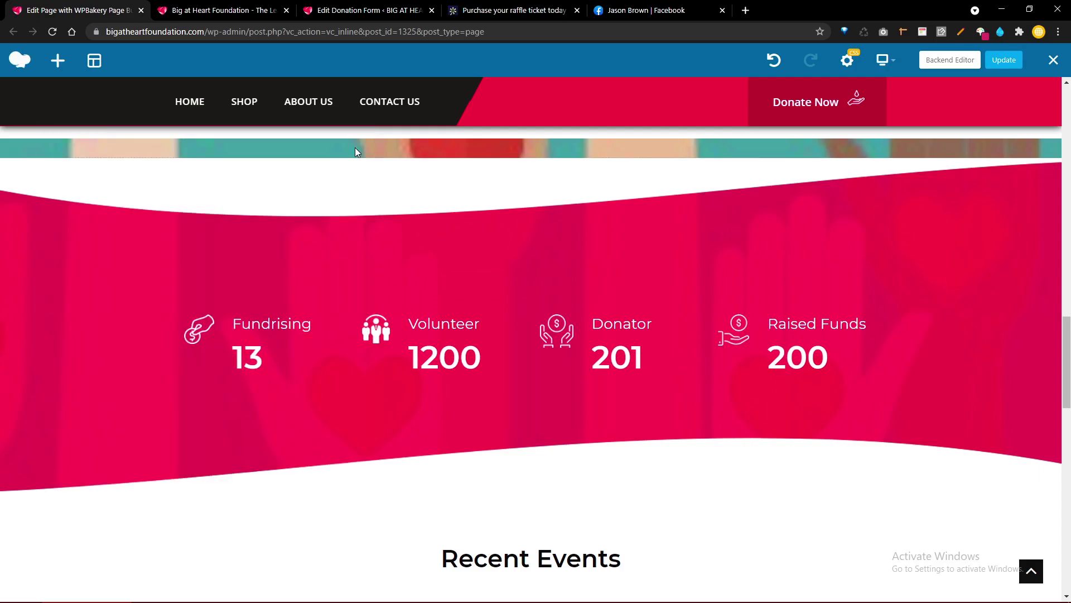
# Step: Open the "Volunteer" counter's settings, check the RallyUp donations list, set the number to 7, and save and close the settings
pyautogui.click(459, 350)
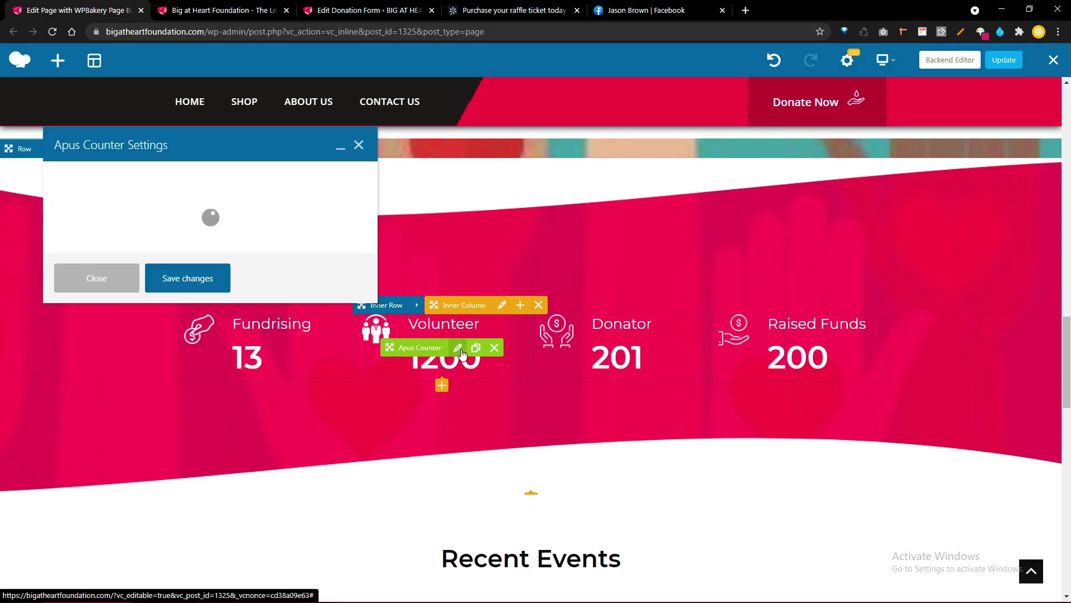
pyautogui.click(571, 6)
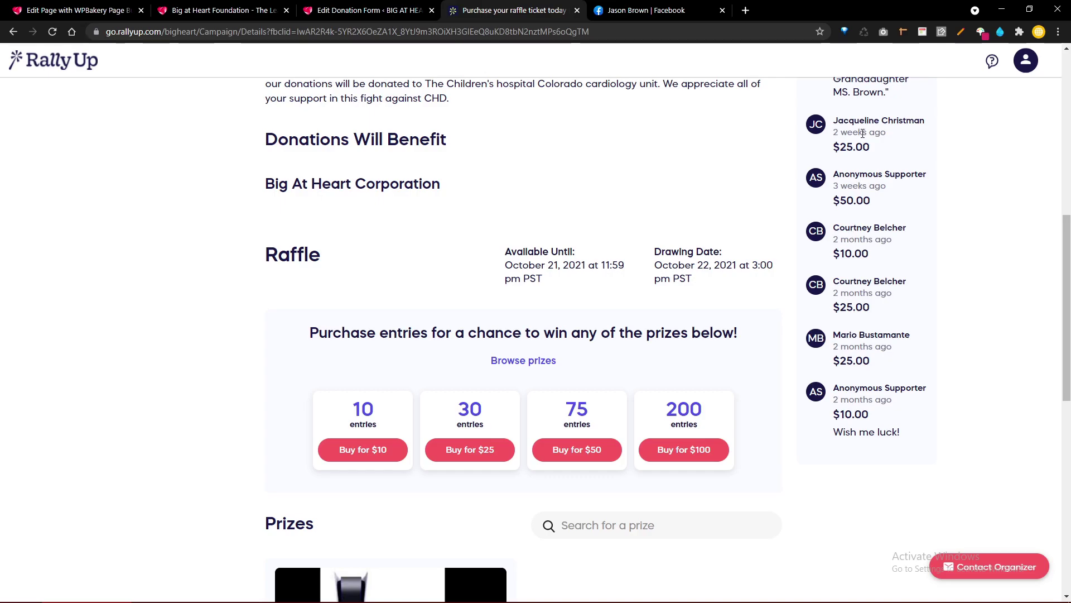
pyautogui.scroll(1, 863, 134)
pyautogui.scroll(1, 863, 137)
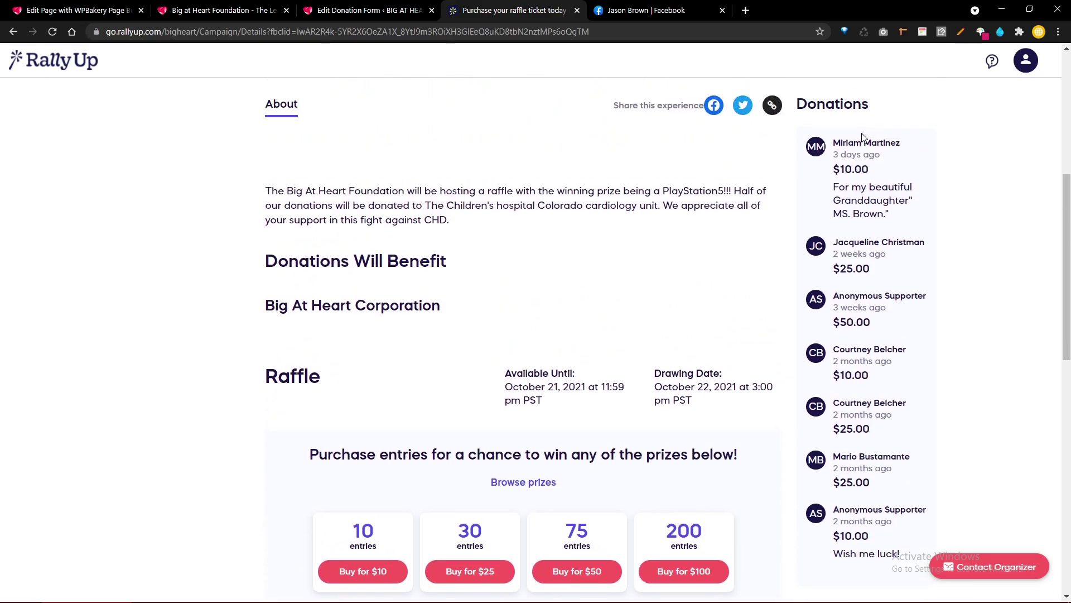
pyautogui.click(71, 5)
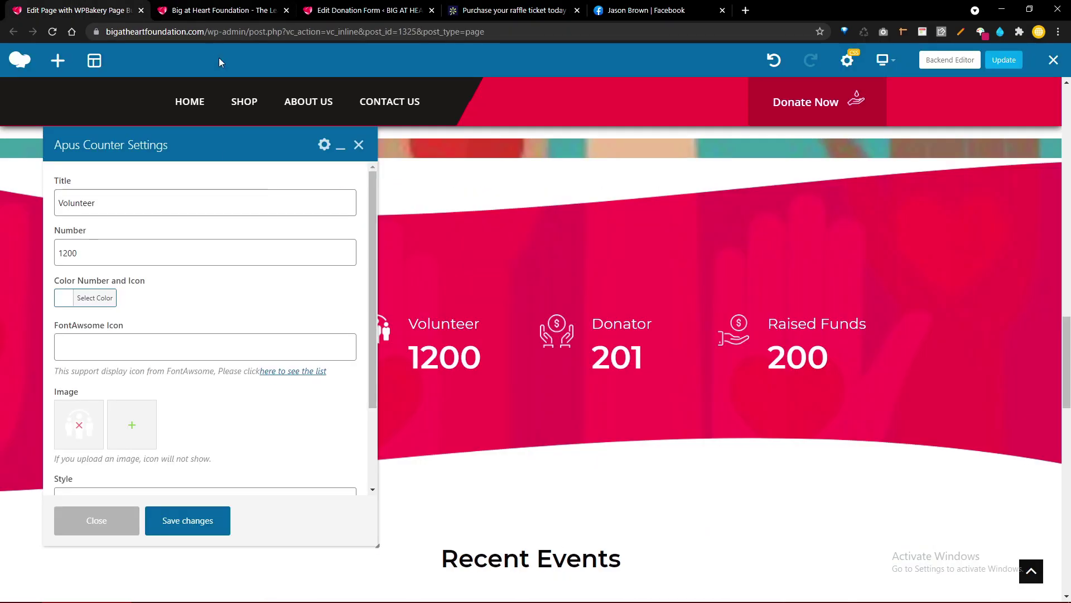
pyautogui.click(73, 253)
pyautogui.doubleClick(73, 253)
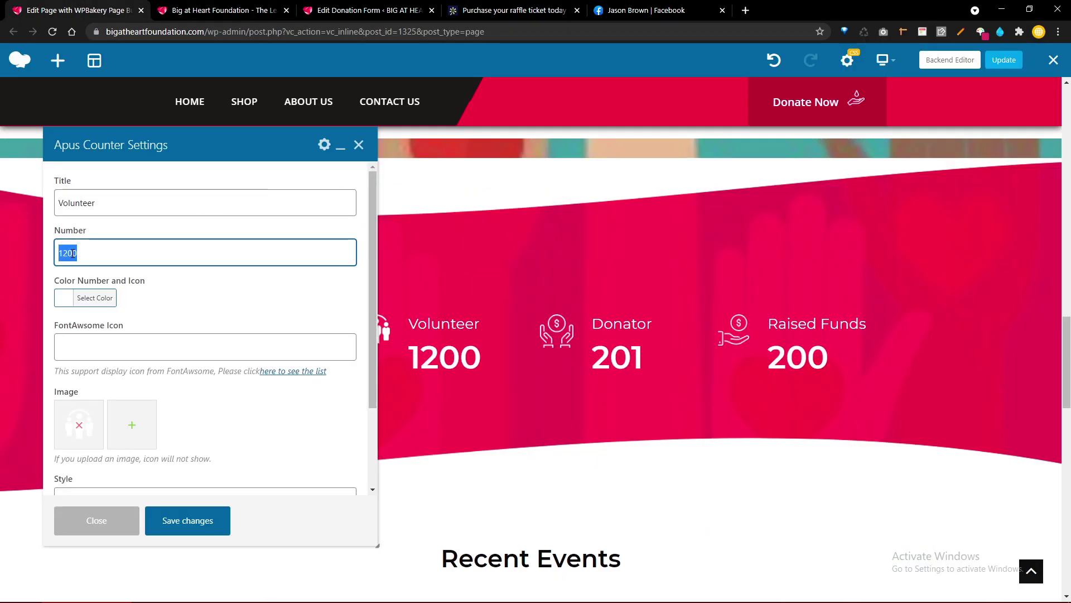
pyautogui.write('7')
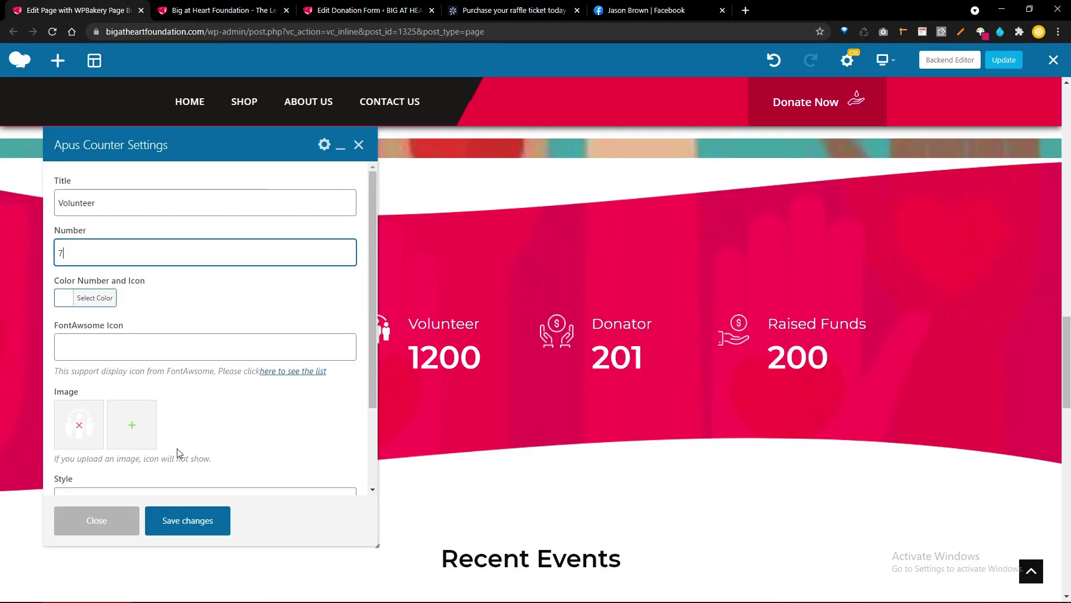
pyautogui.click(182, 521)
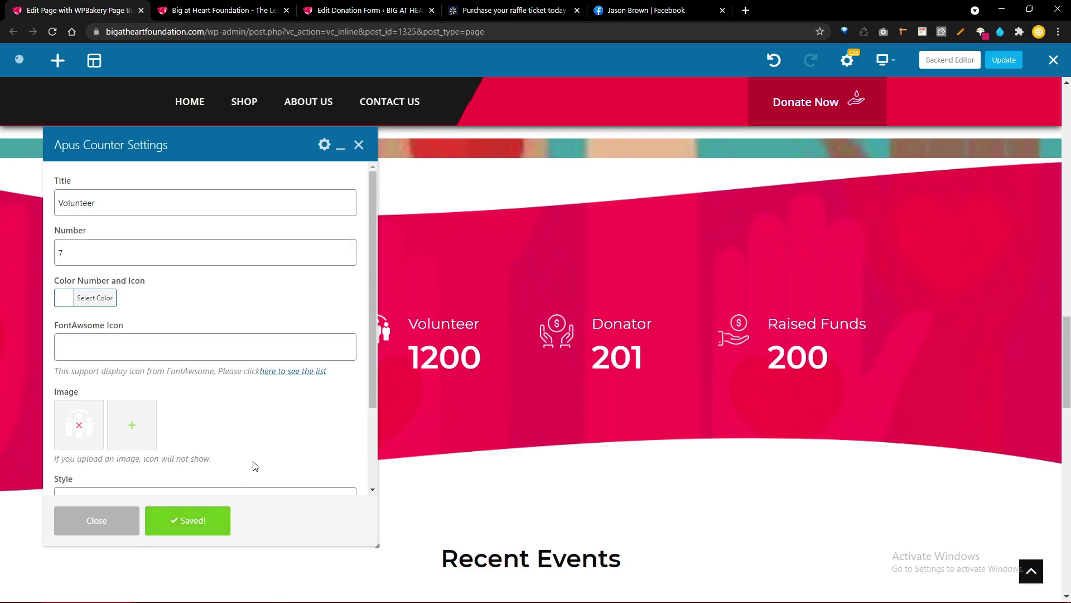
pyautogui.click(359, 146)
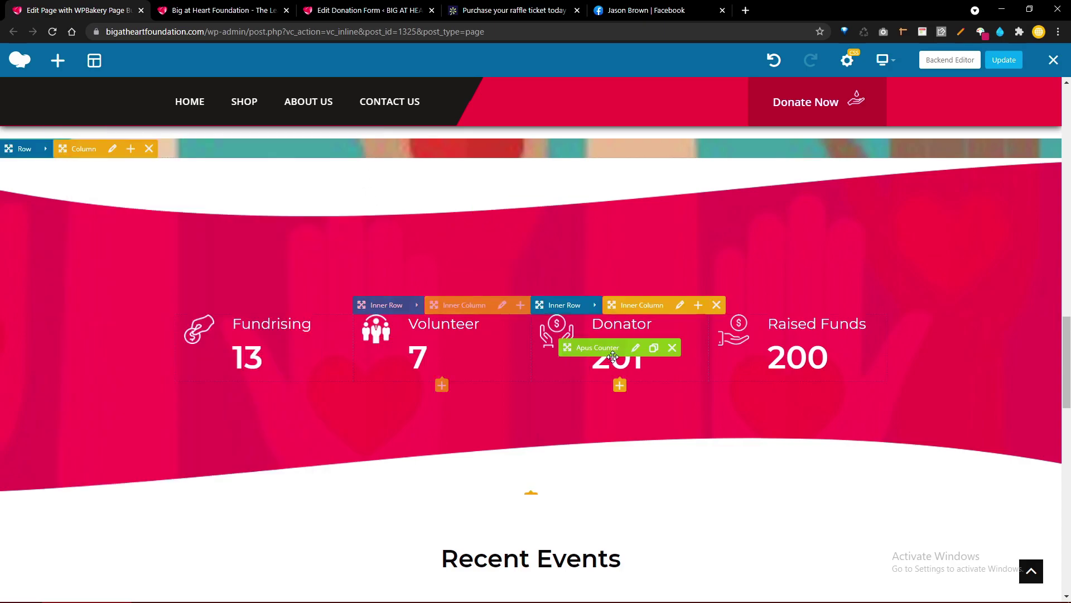
# Step: Set the "Donator" counter's number to 7, and save and close its settings
pyautogui.click(636, 348)
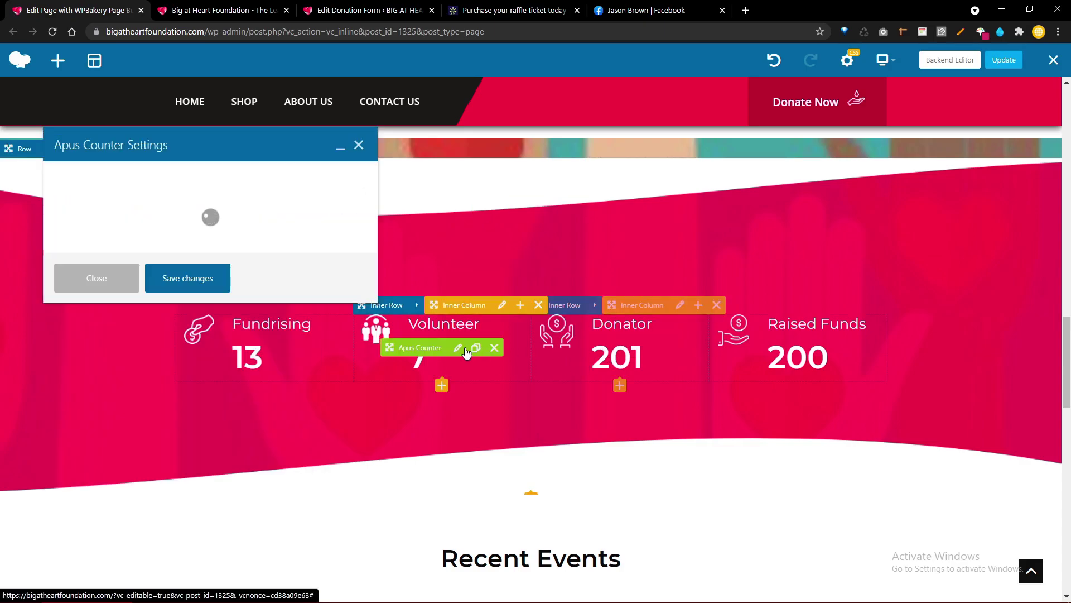
pyautogui.doubleClick(114, 251)
pyautogui.write('7')
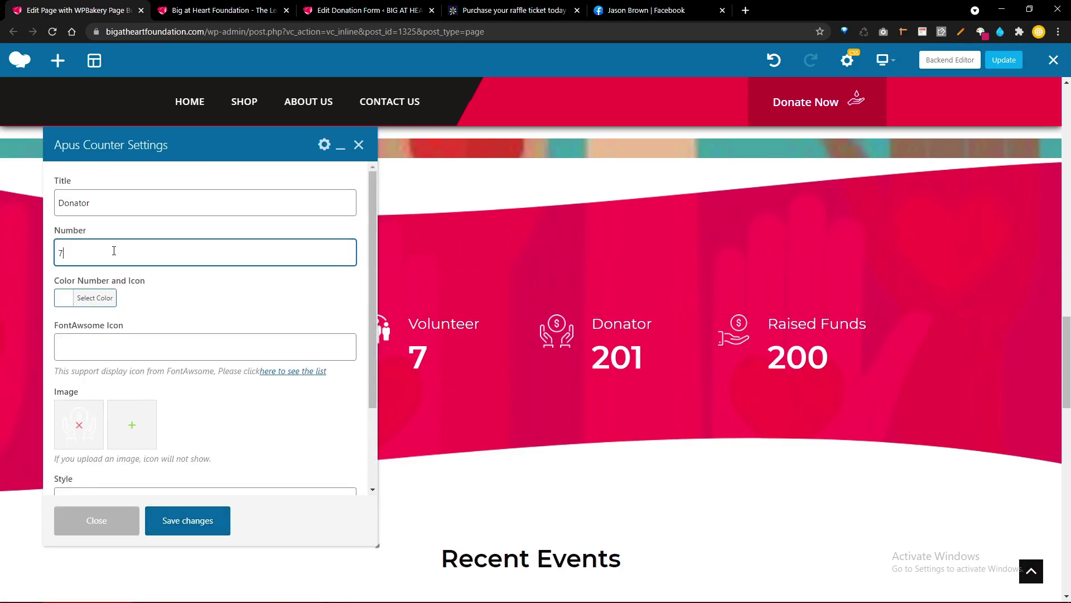
pyautogui.click(186, 519)
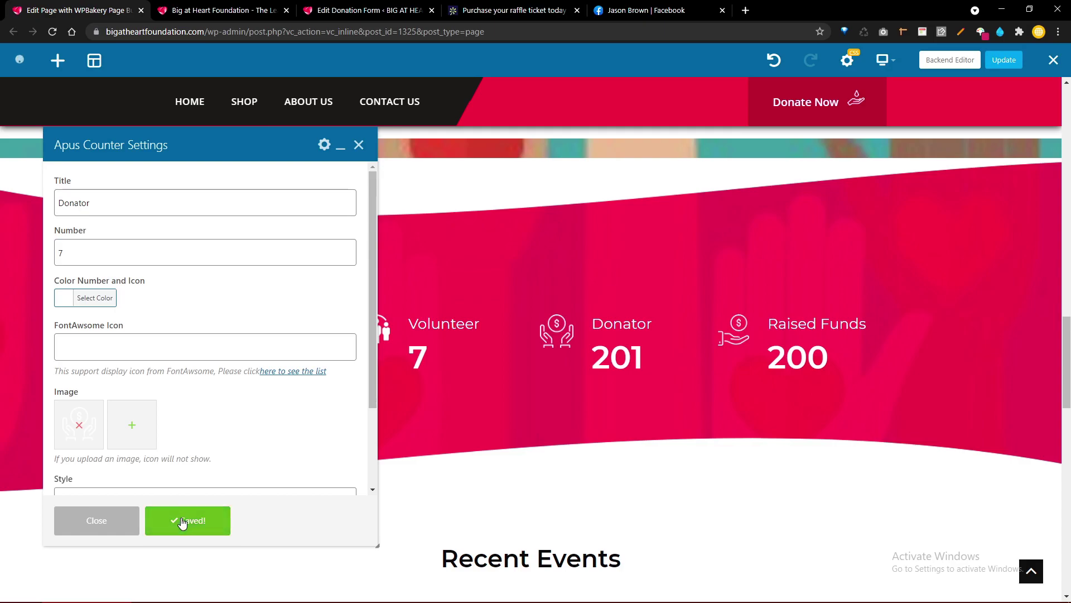
pyautogui.click(360, 147)
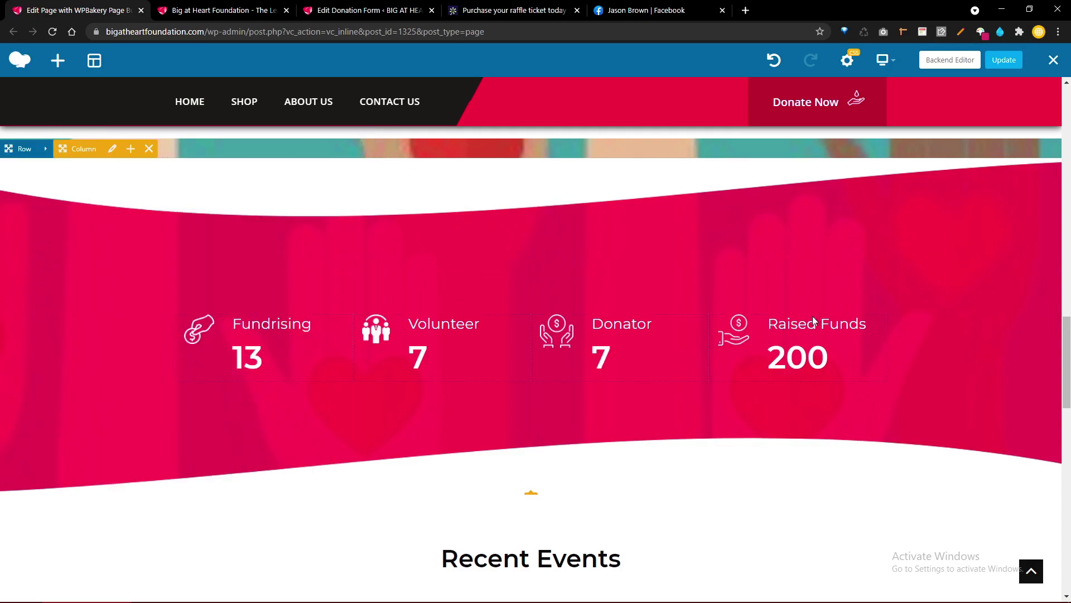
# Step: Open the settings of the "Raised Funds" counter, and examine the donation amounts on the RallyUp raffle page
pyautogui.click(813, 348)
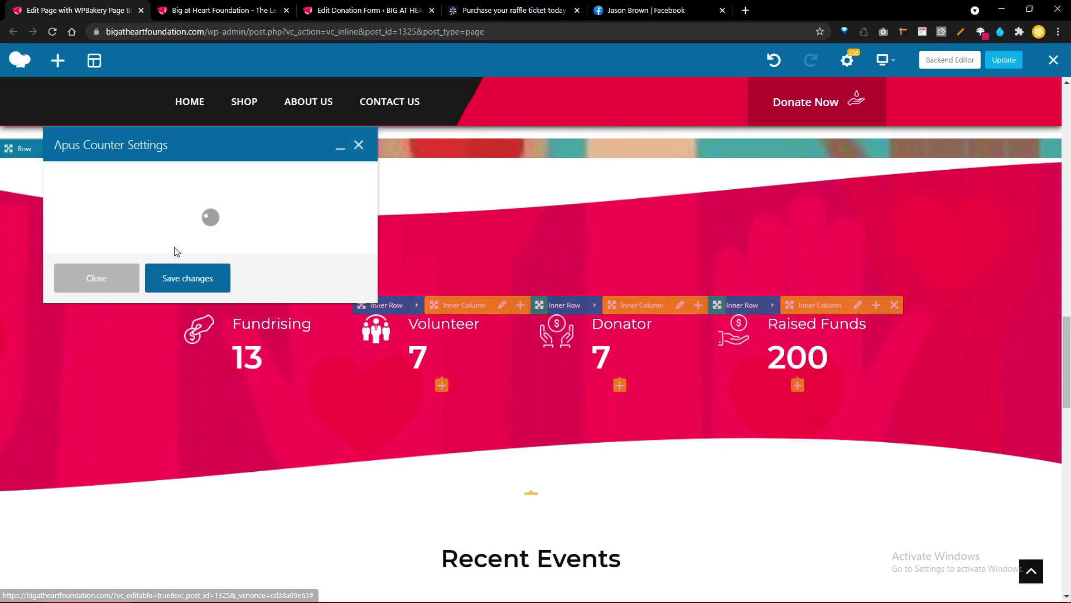
pyautogui.click(179, 12)
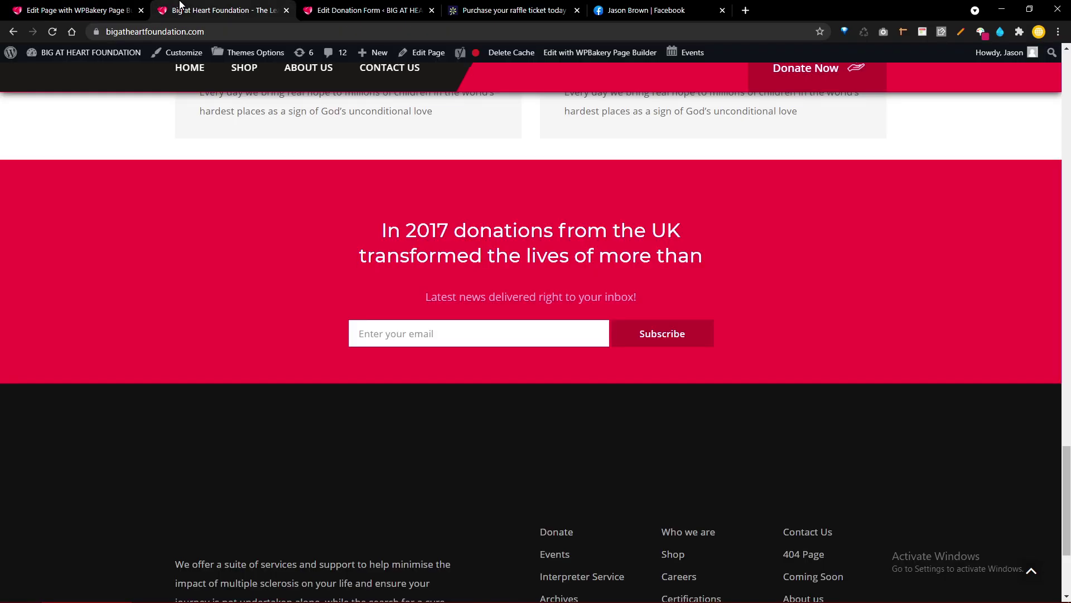
pyautogui.click(355, 8)
pyautogui.click(502, 7)
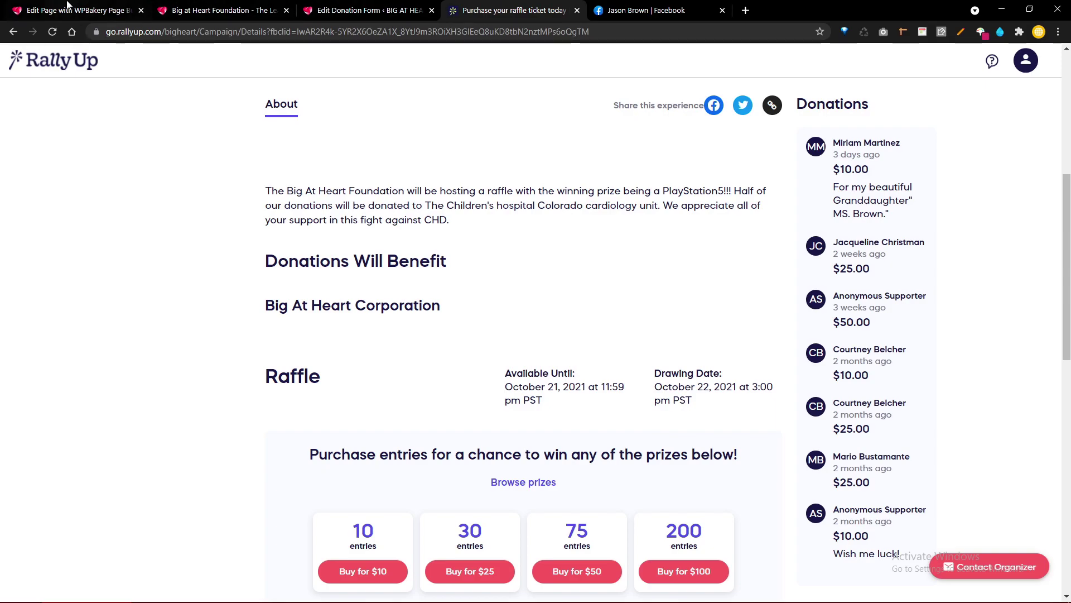
# Step: Switch back to the page builder tab, set the Raised Funds counter's number to 145 and save the counter settings
pyautogui.click(84, 10)
pyautogui.doubleClick(119, 245)
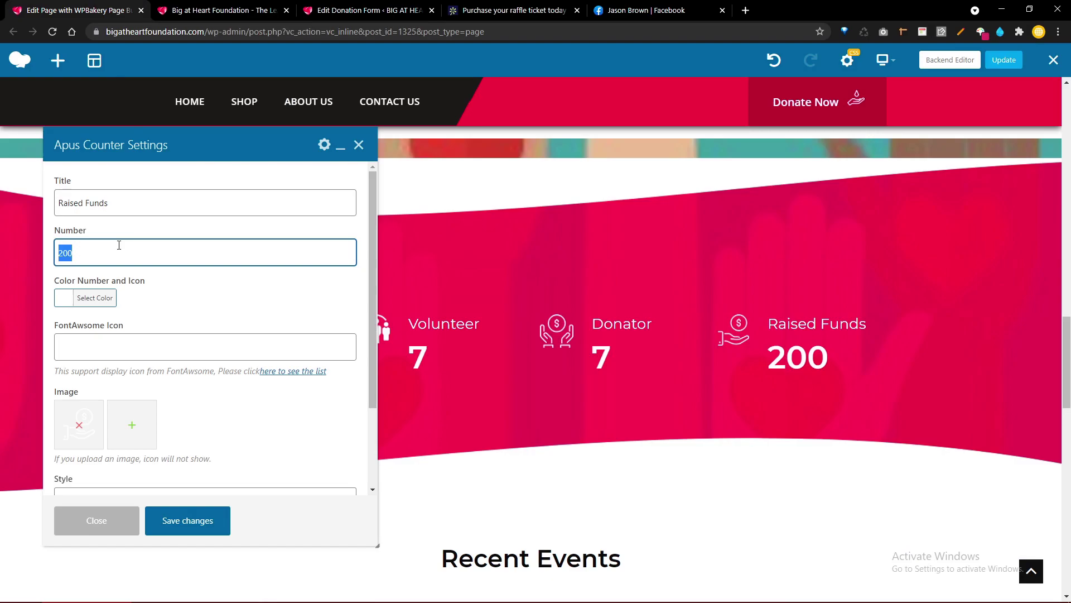
pyautogui.write('145')
pyautogui.click(197, 534)
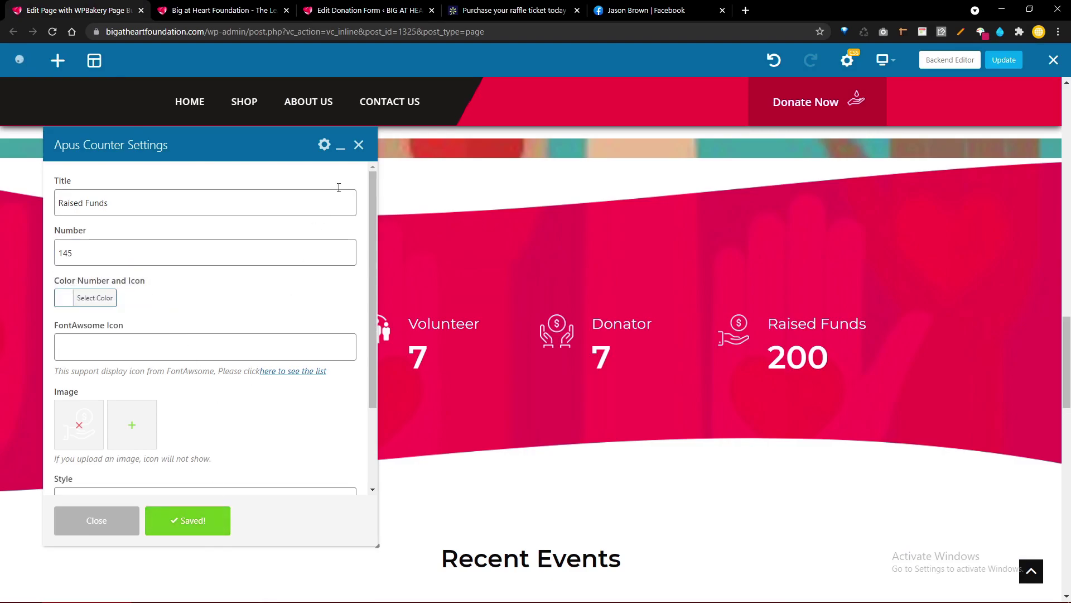
pyautogui.click(358, 146)
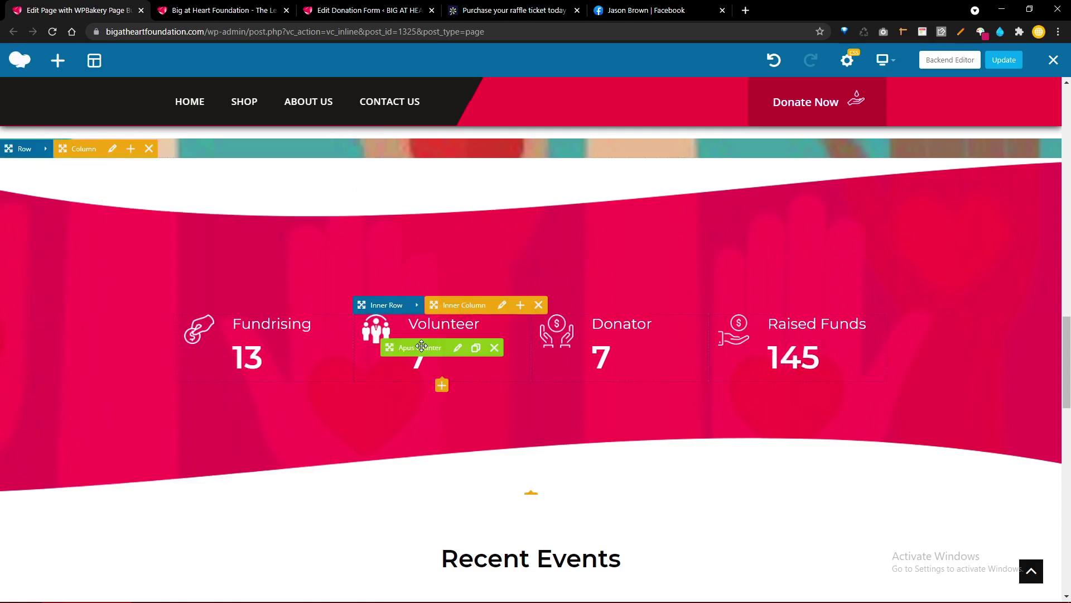
# Step: Look over the homepage sections from the counters to the footer and slider, and update the page
pyautogui.scroll(-3, 423, 350)
pyautogui.scroll(-10, 422, 351)
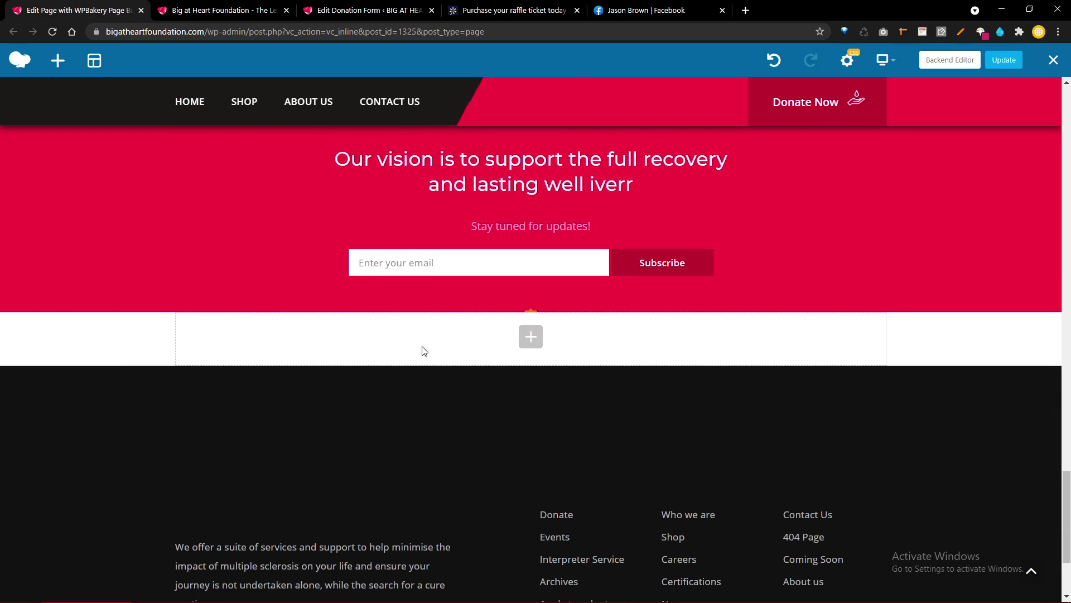
pyautogui.scroll(9, 422, 351)
pyautogui.scroll(15, 423, 350)
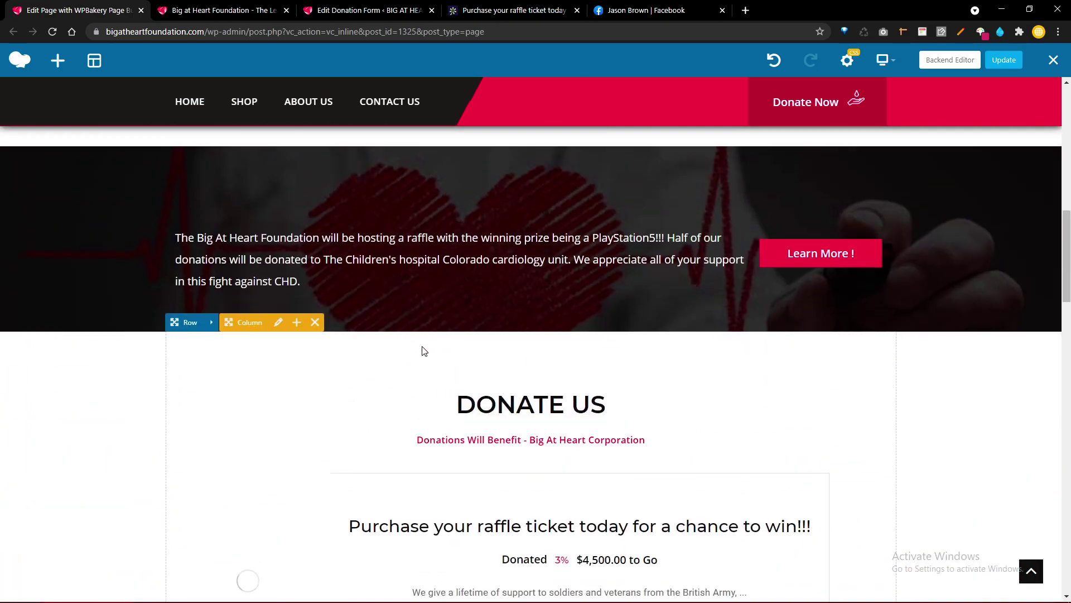
pyautogui.scroll(8, 422, 350)
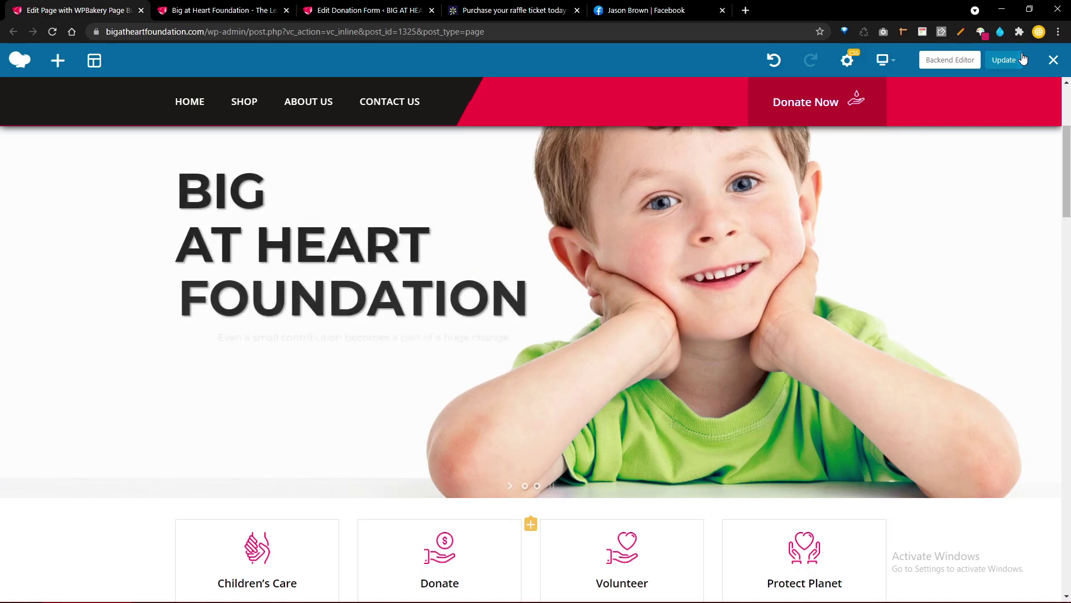
pyautogui.scroll(-5, 667, 277)
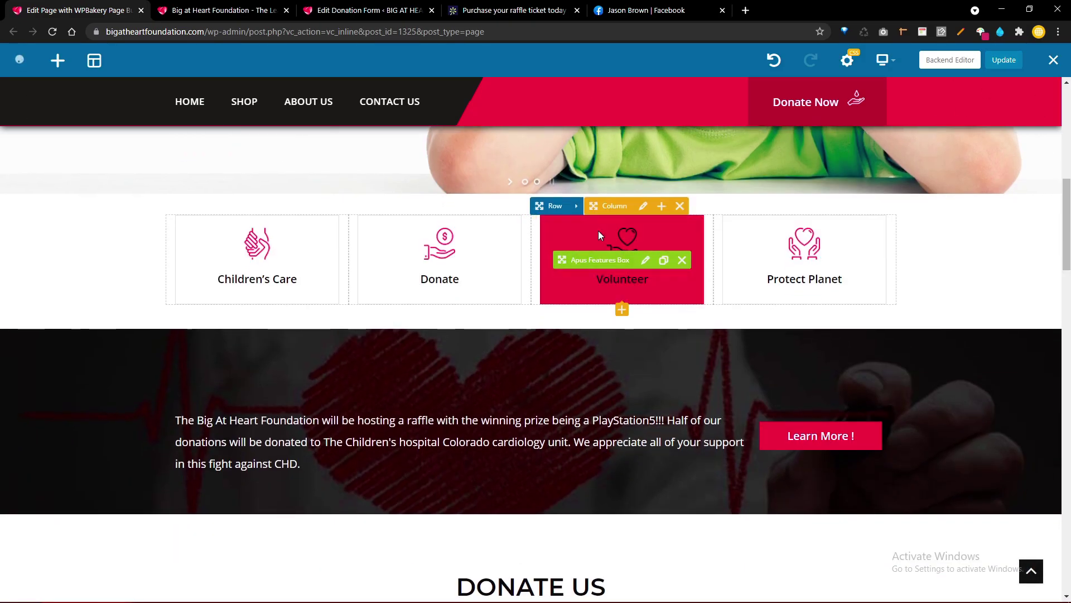
pyautogui.hotkey('ctrl', 's')
pyautogui.scroll(-3, 593, 242)
pyautogui.scroll(3, 593, 241)
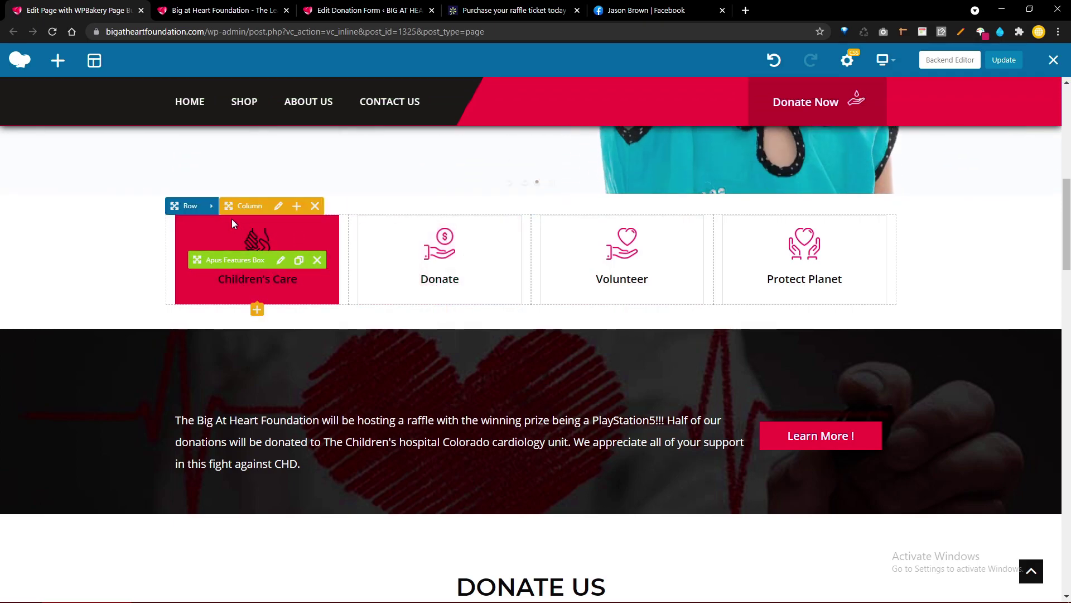
pyautogui.moveTo(190, 202)
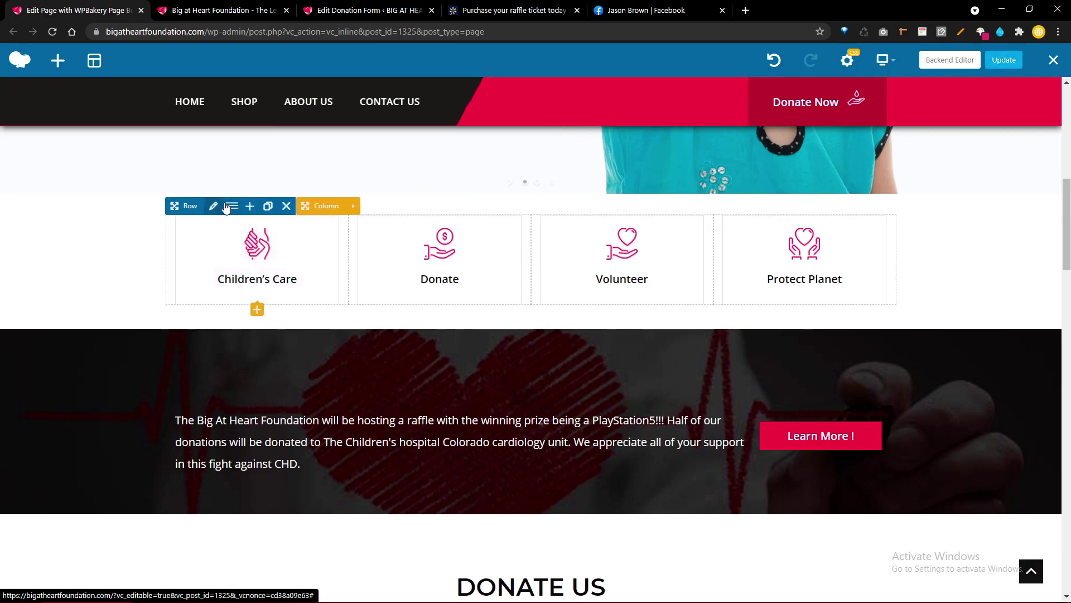
pyautogui.click(232, 206)
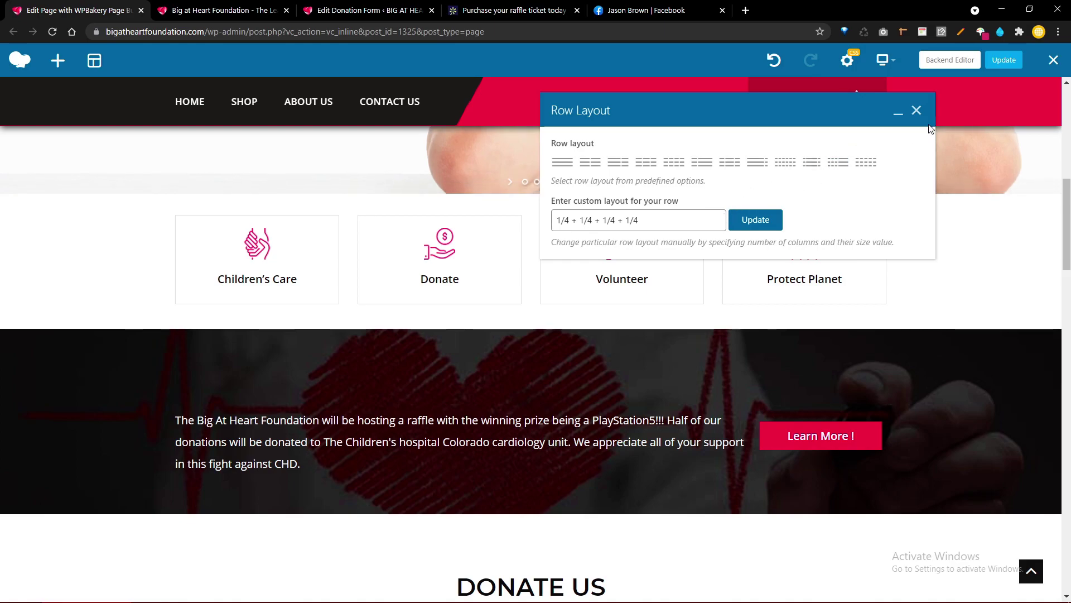
pyautogui.click(917, 111)
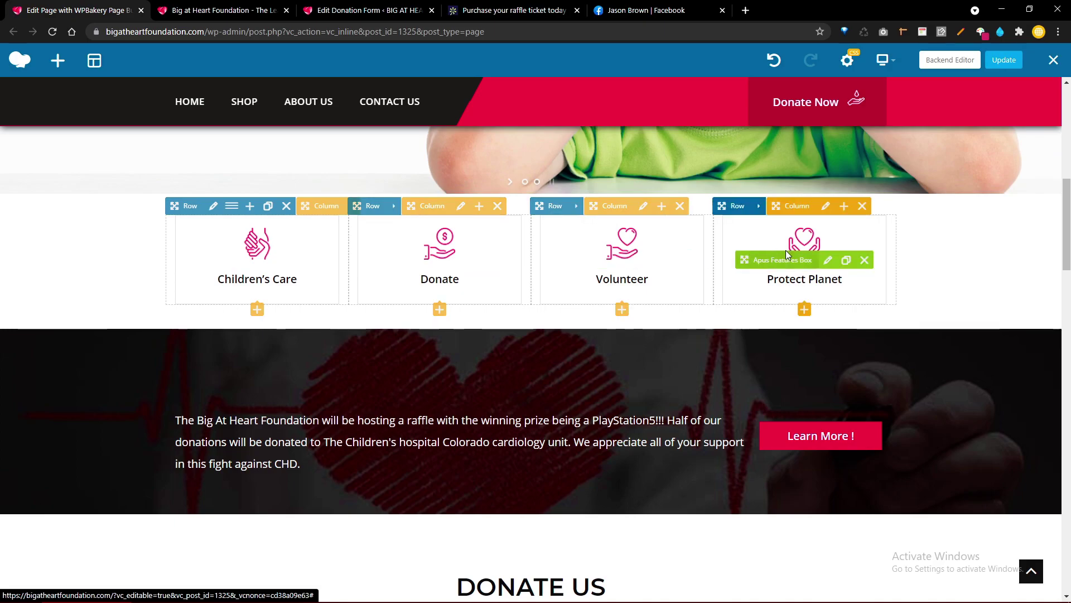
# Step: Retitle the Protect Planet feature box as "CHD", save its settings and close them
pyautogui.click(830, 259)
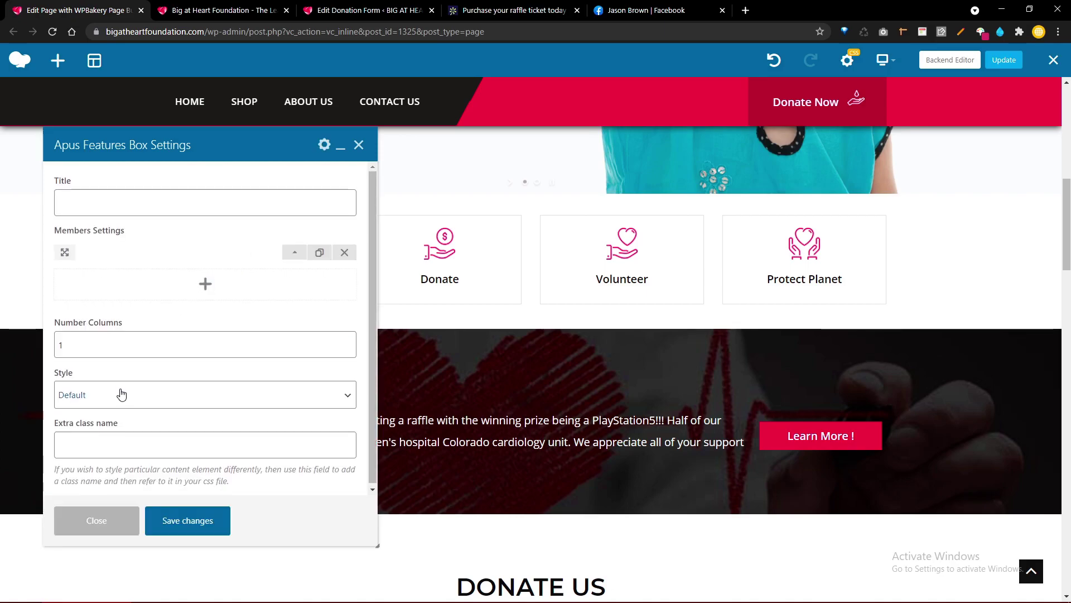
pyautogui.click(154, 204)
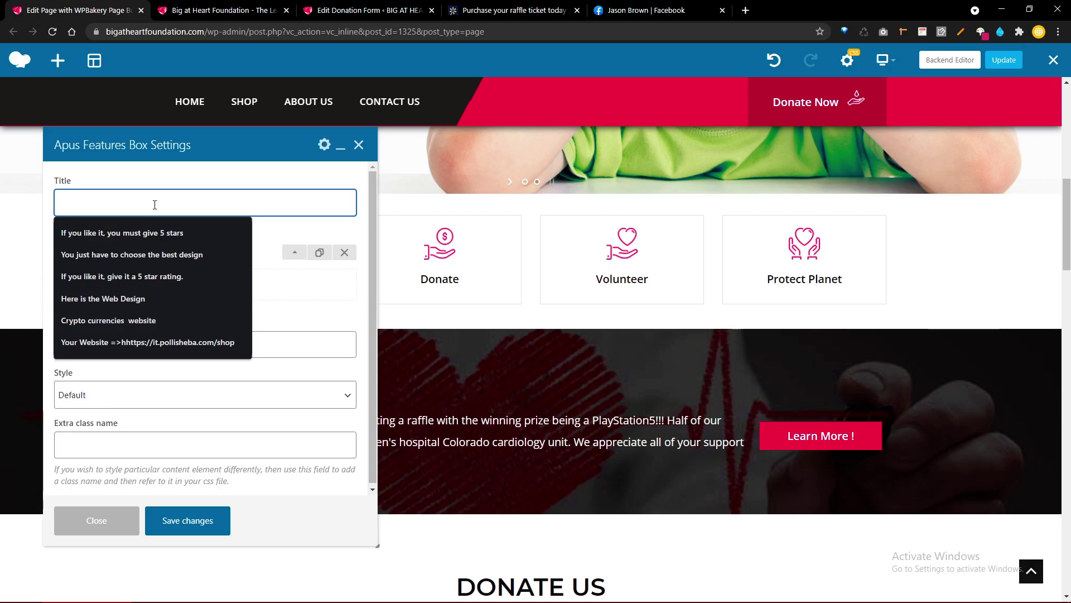
pyautogui.click(174, 175)
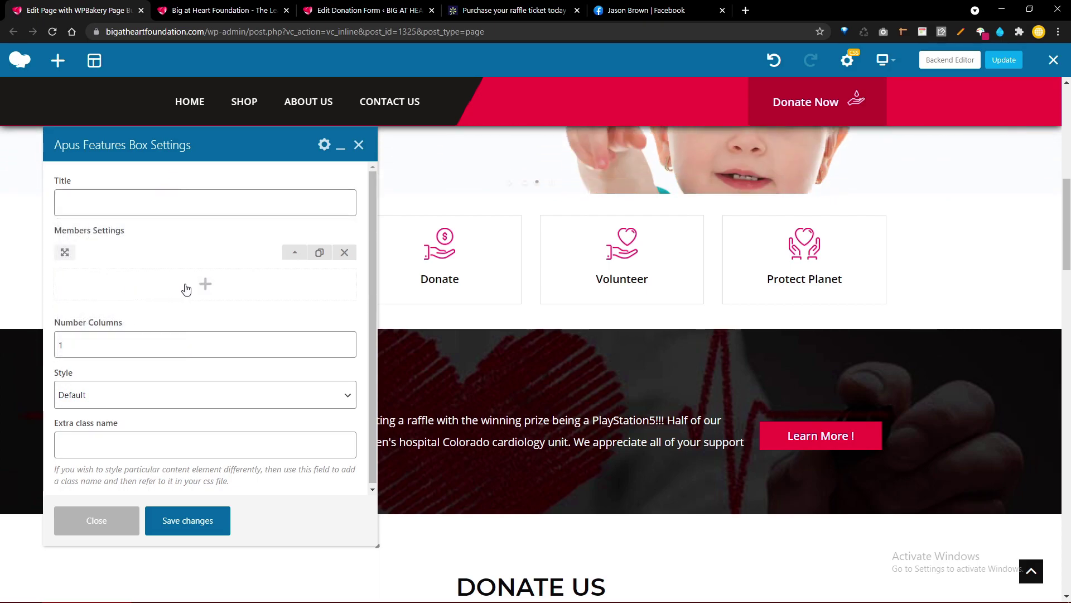
pyautogui.click(297, 253)
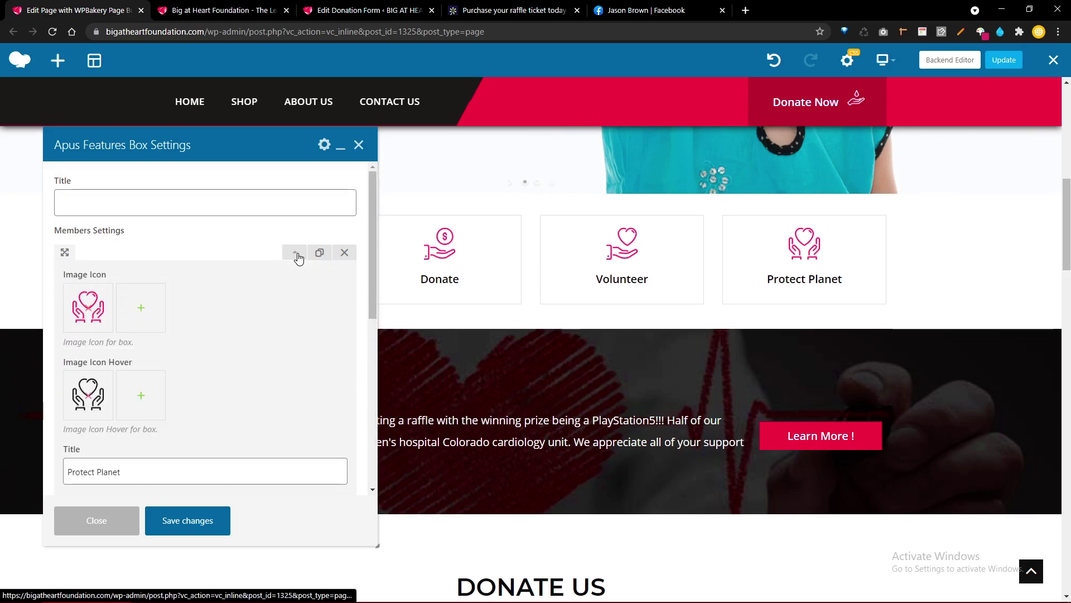
pyautogui.scroll(-3, 218, 345)
pyautogui.tripleClick(168, 290)
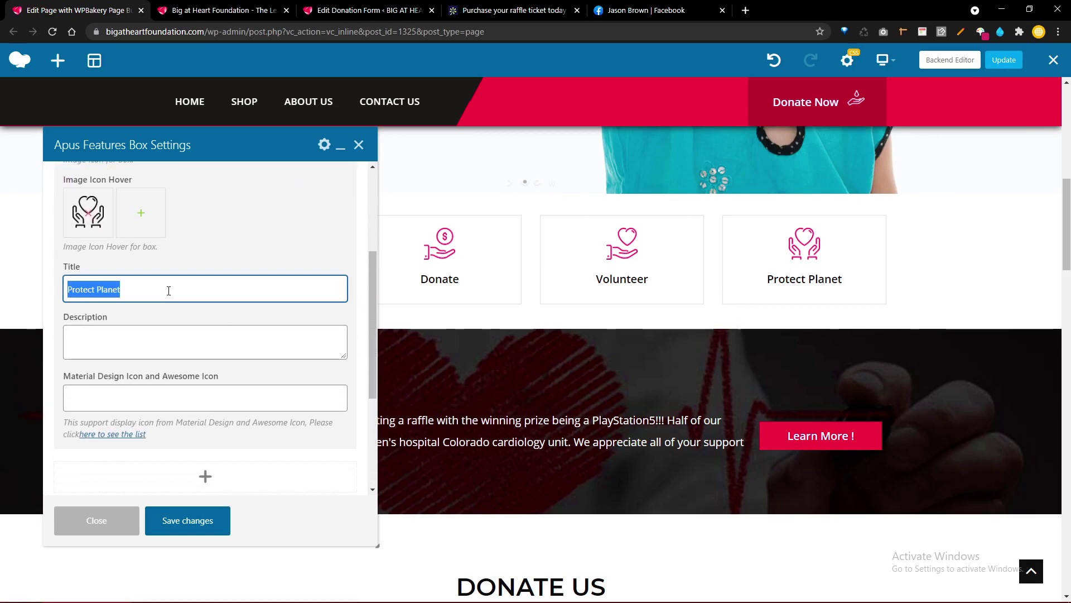
pyautogui.write('CHD')
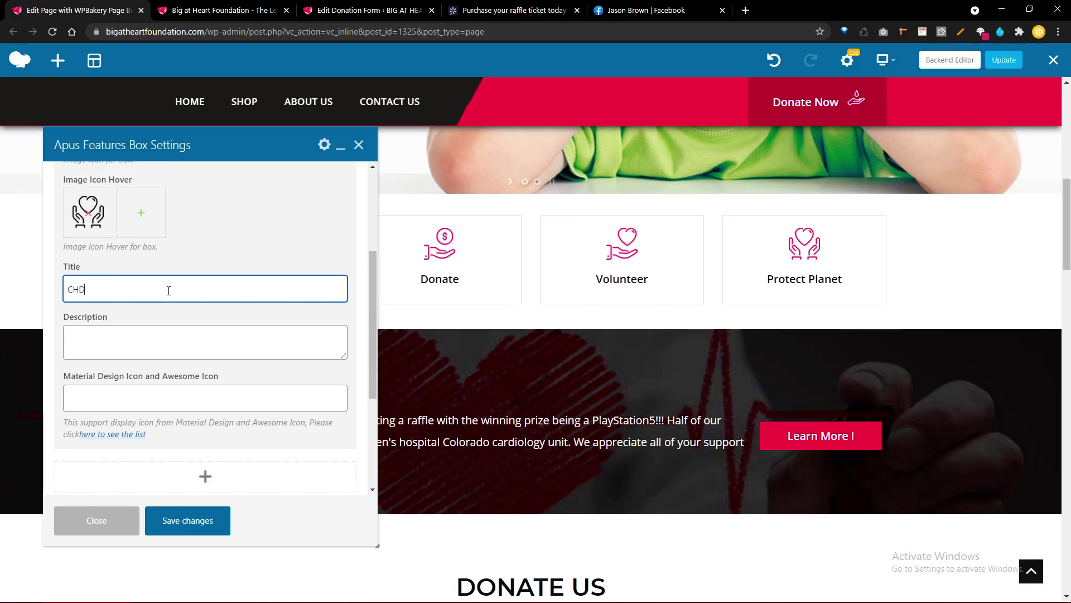
pyautogui.click(185, 533)
pyautogui.scroll(-2, 233, 460)
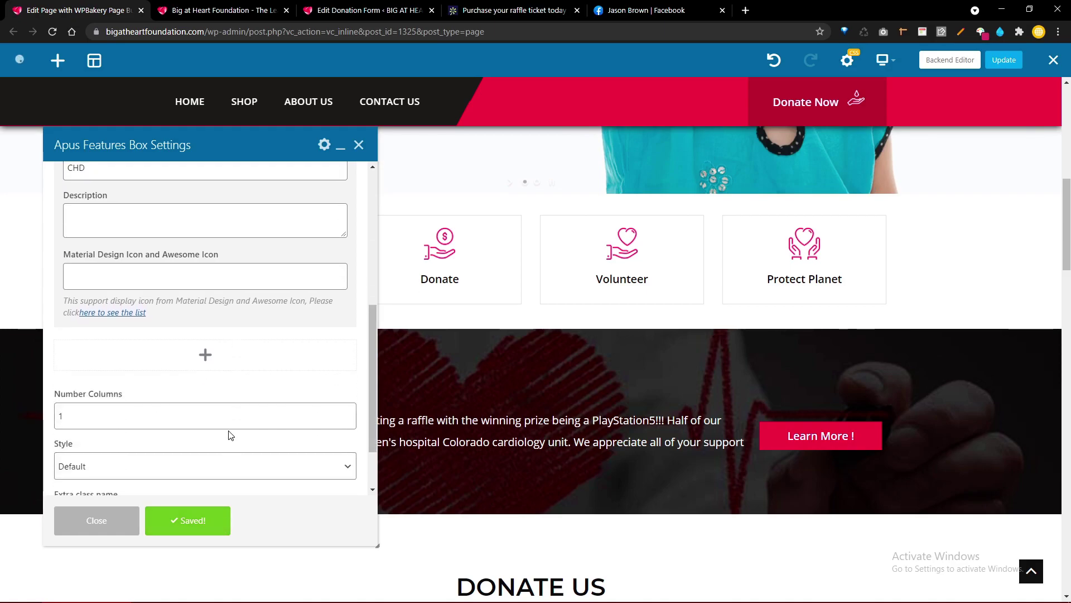
pyautogui.click(358, 145)
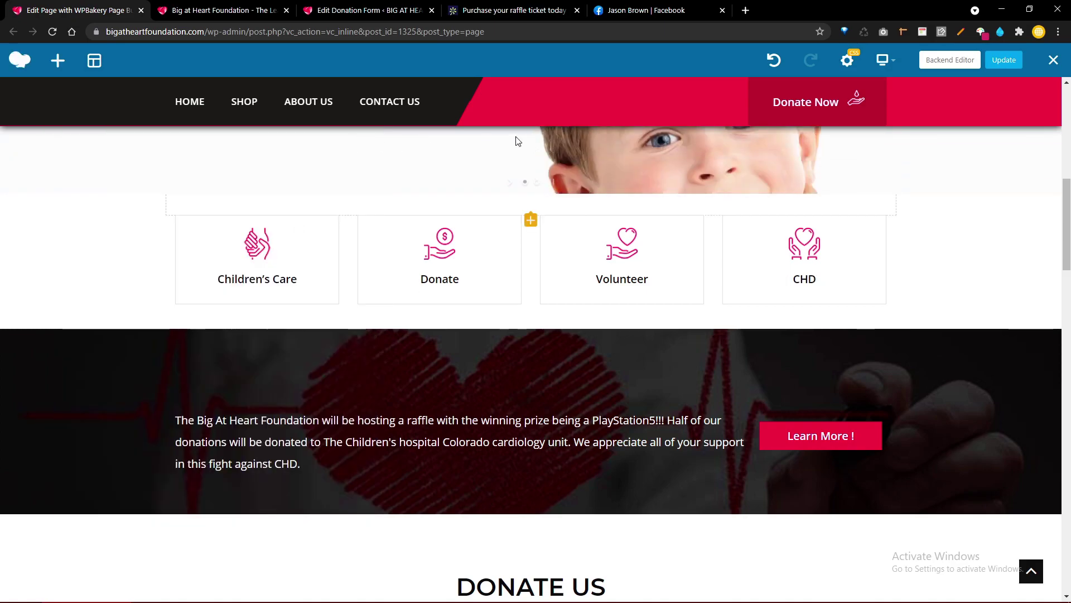
# Step: Update the page with the feature box change and close the page builder tab
pyautogui.click(1001, 66)
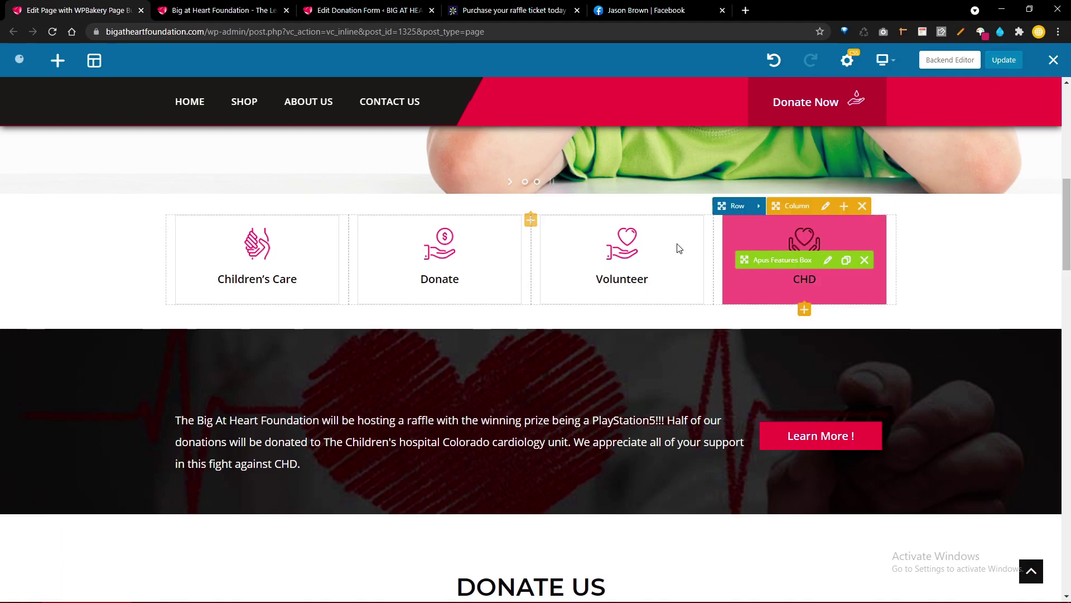
pyautogui.scroll(-12, 175, 268)
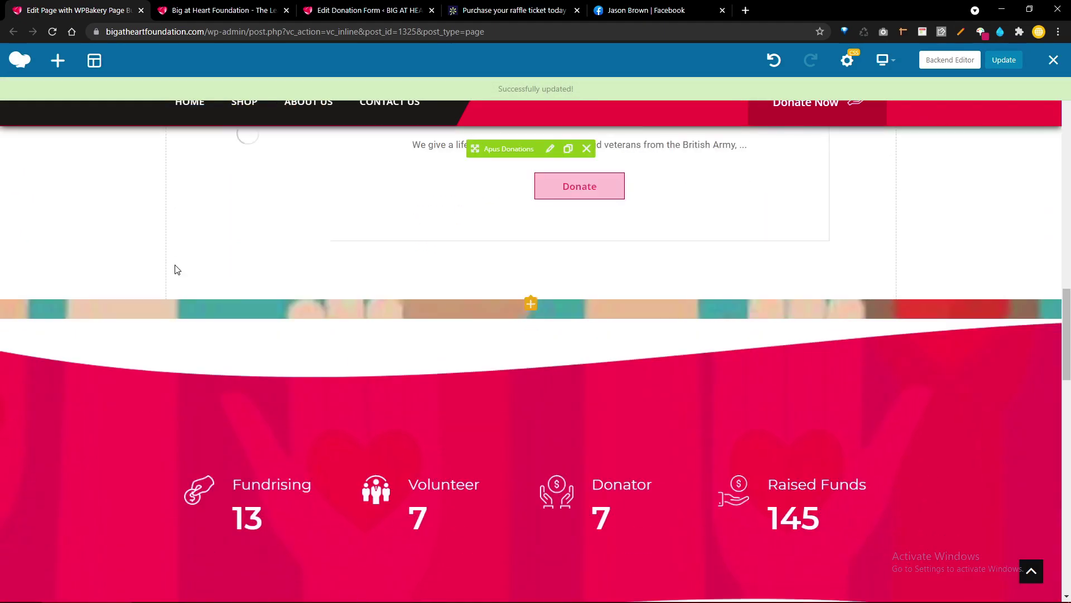
pyautogui.scroll(15, 175, 270)
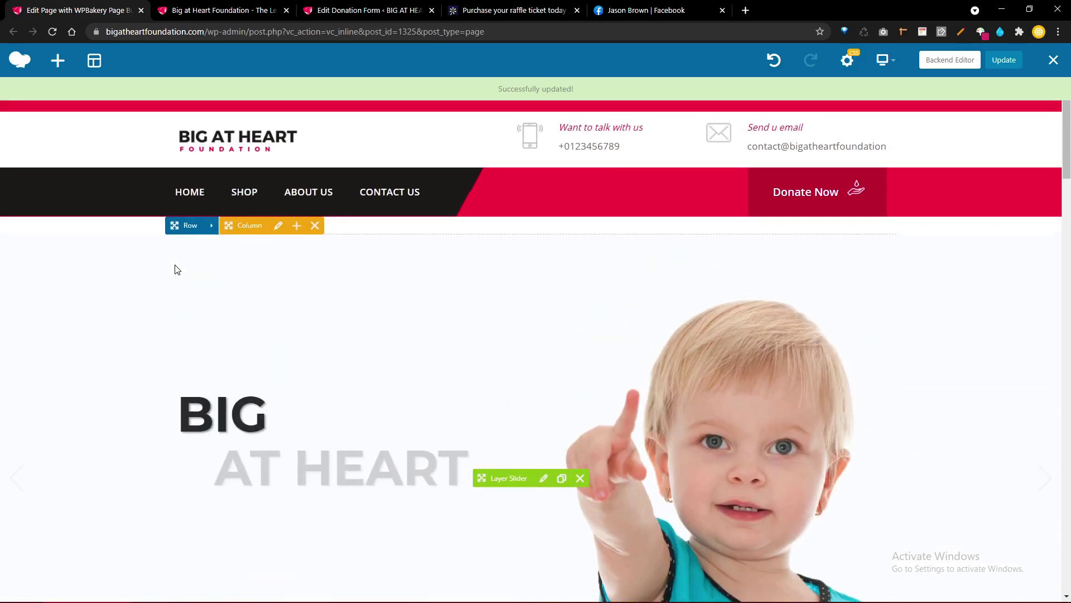
pyautogui.middleClick(97, 5)
# Step: Reload the live homepage and check its feature boxes, donation section, counters, recent events and footer
pyautogui.click(198, 70)
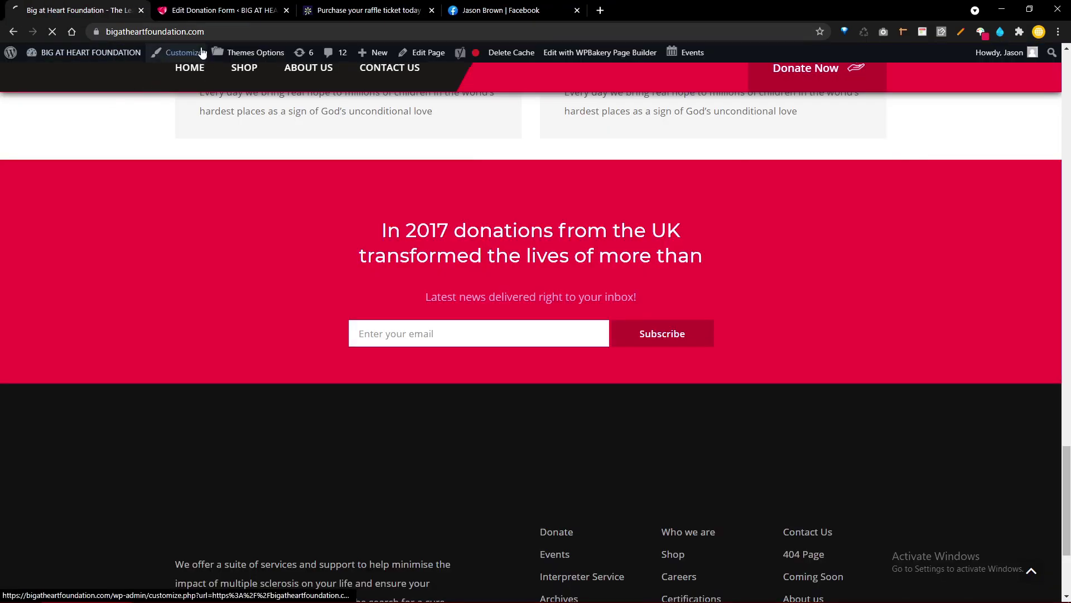
pyautogui.click(204, 6)
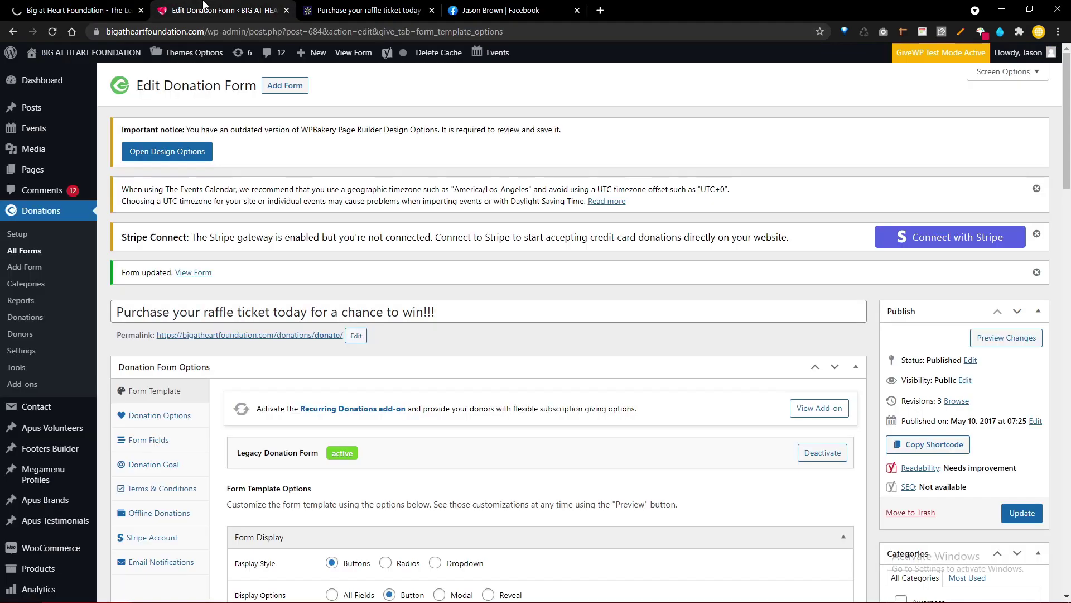
pyautogui.click(40, 16)
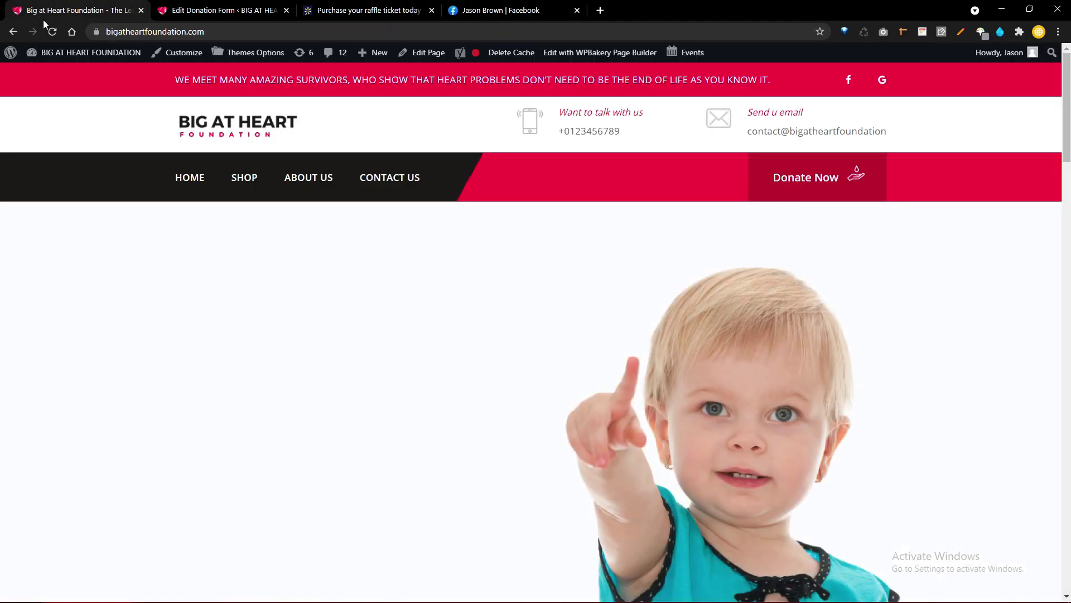
pyautogui.scroll(-12, 263, 148)
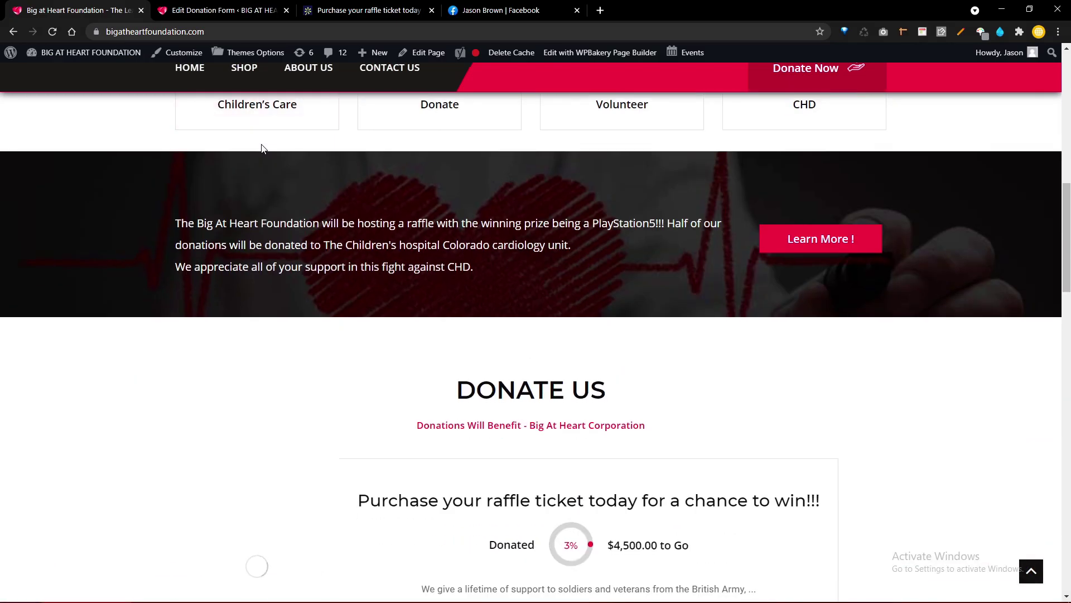
pyautogui.scroll(-5, 263, 149)
pyautogui.scroll(-8, 262, 144)
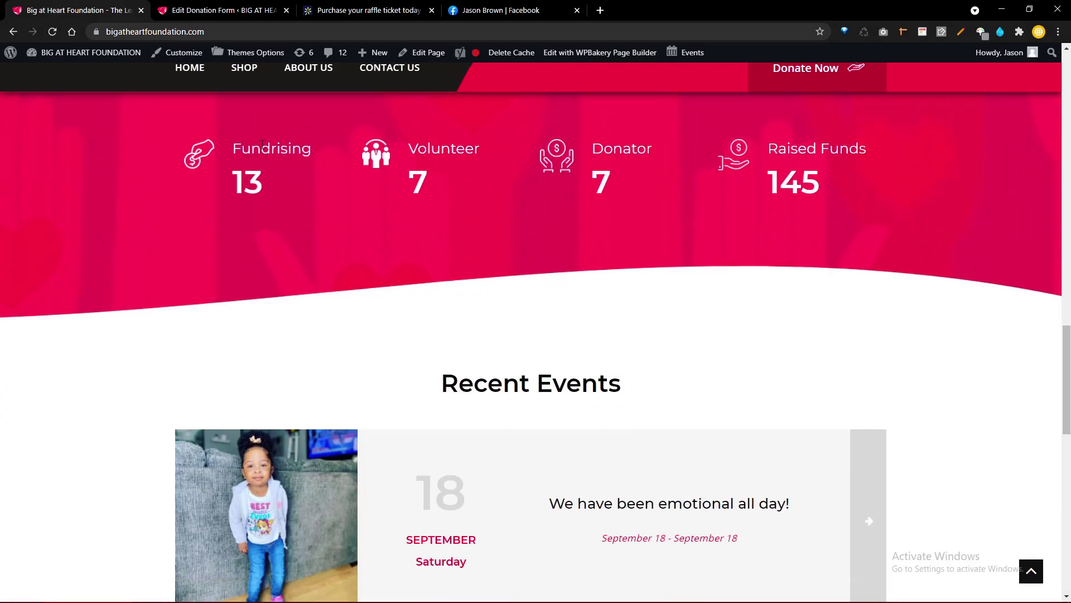
pyautogui.scroll(-12, 262, 144)
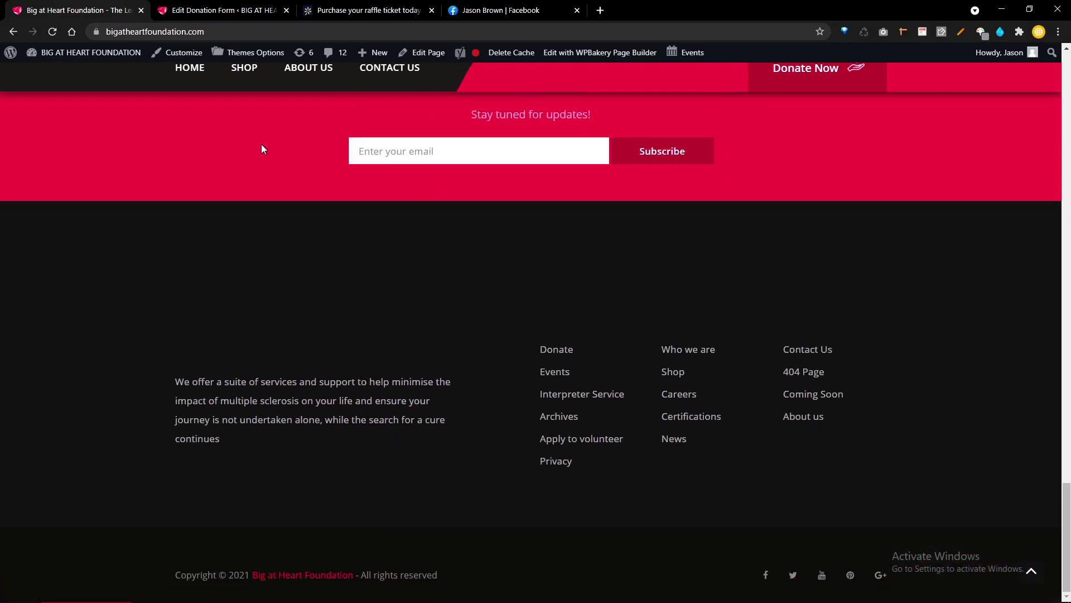
# Step: Test the newsletter sign-up form on the homepage by subscribing with a suggested e-mail address
pyautogui.click(371, 151)
pyautogui.click(403, 177)
pyautogui.click(675, 162)
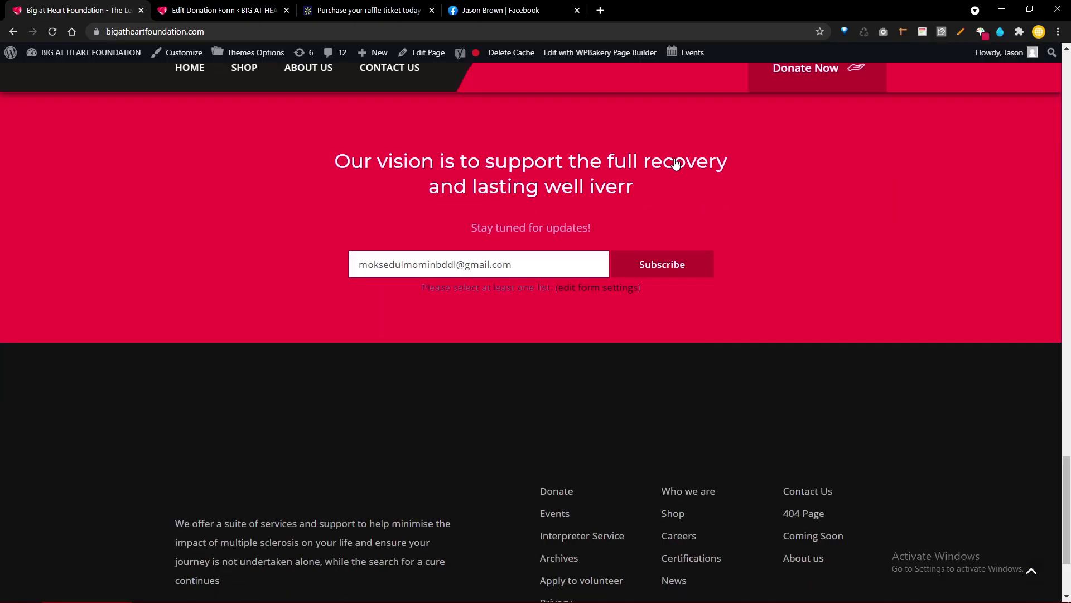
# Step: Open the sign-up form's settings in a new tab, set "Update existing subscribers?" to Yes and save the changes
pyautogui.middleClick(618, 287)
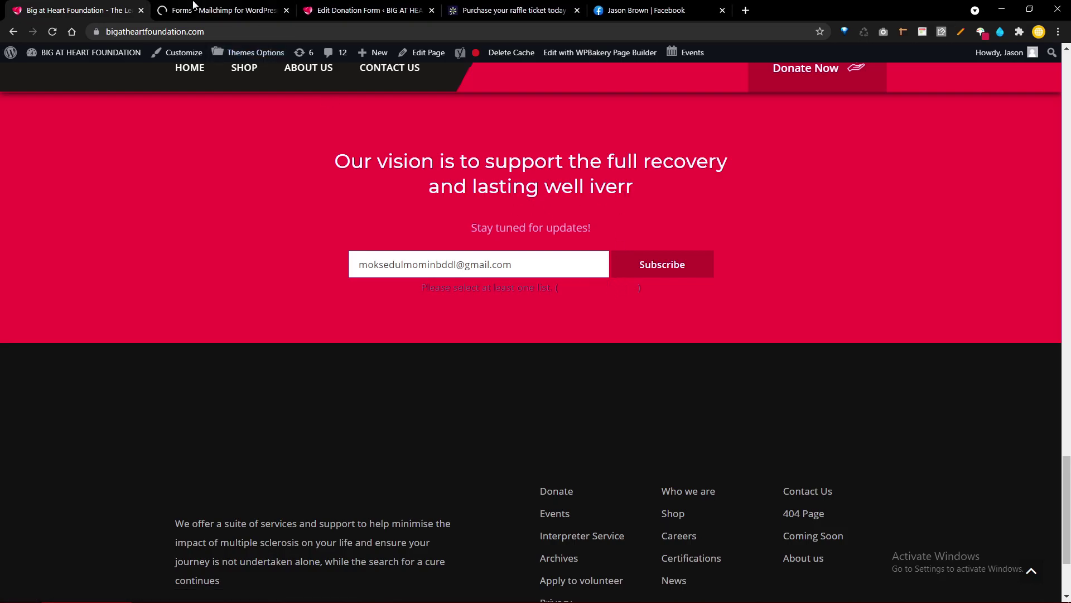
pyautogui.click(190, 7)
pyautogui.scroll(-3, 286, 189)
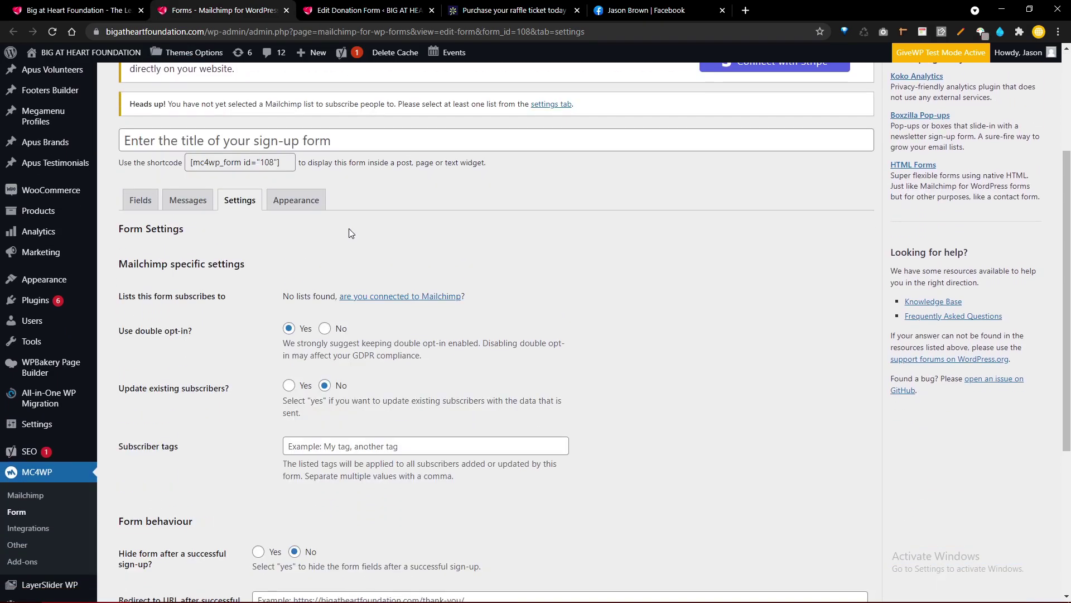
pyautogui.scroll(-3, 350, 233)
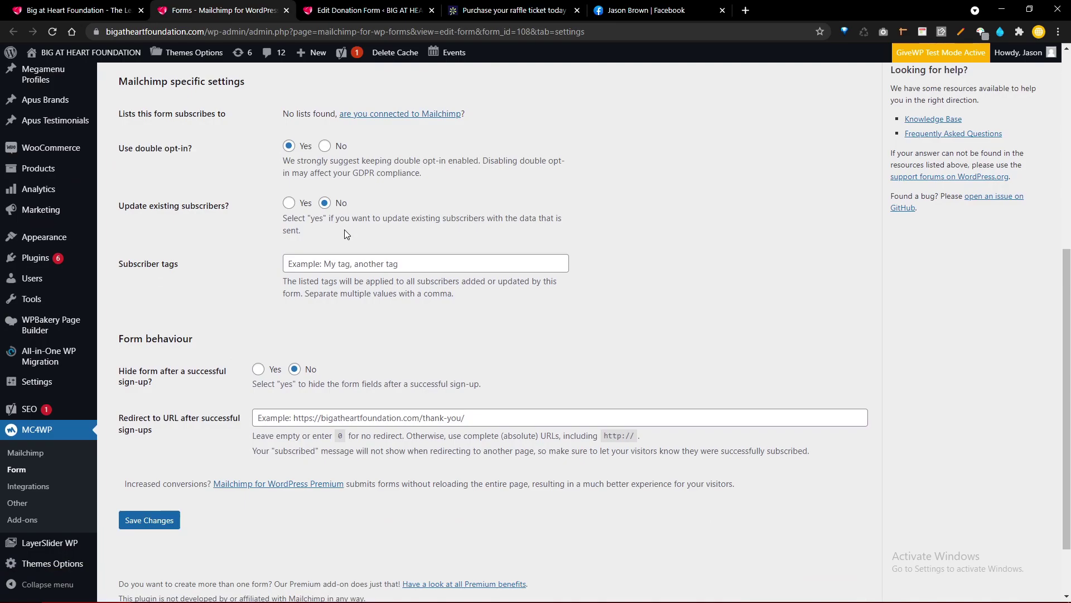
pyautogui.click(289, 203)
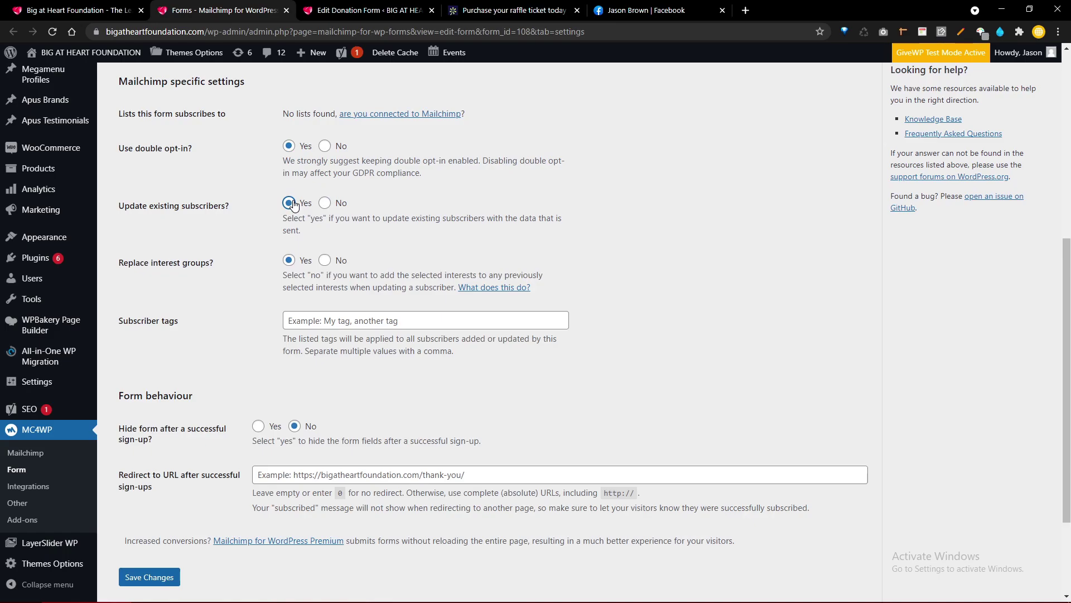
pyautogui.scroll(-3, 294, 206)
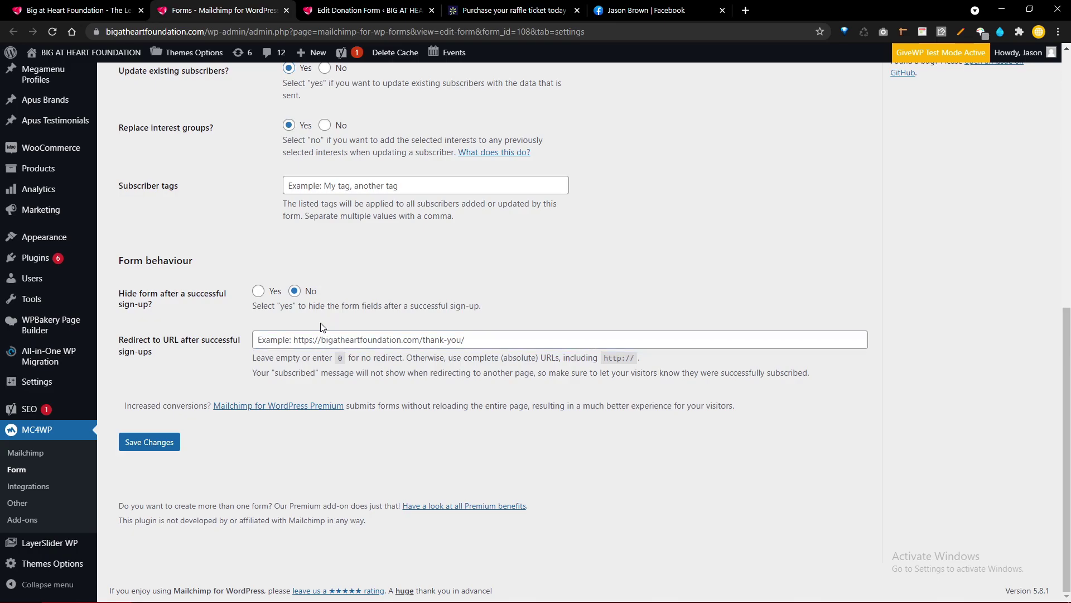
pyautogui.click(142, 446)
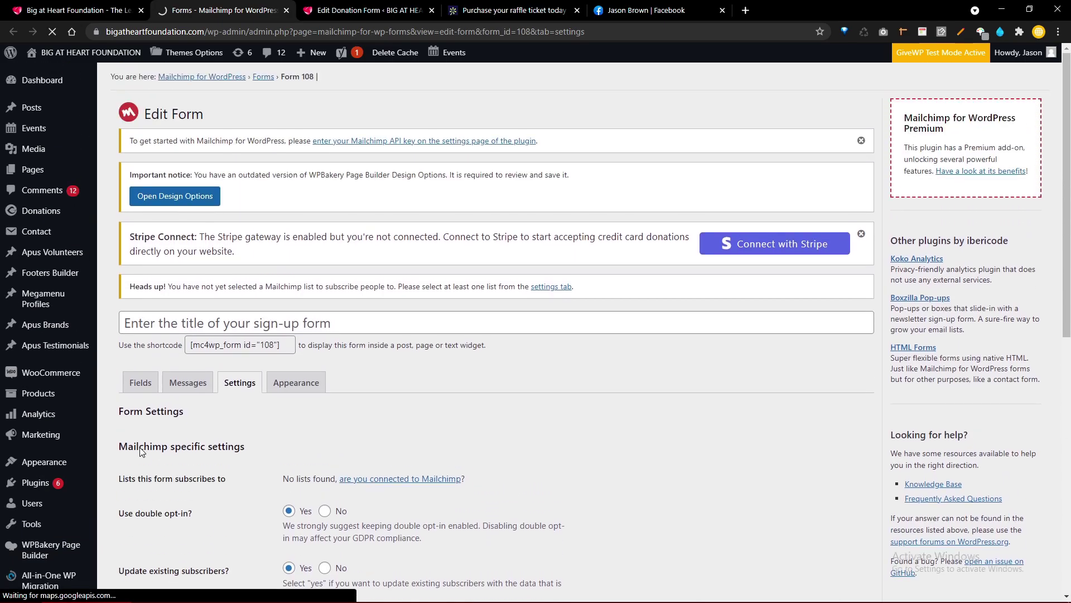
# Step: Examine the sign-up form's fields, form code and preview, including the options for the Email address field
pyautogui.click(189, 385)
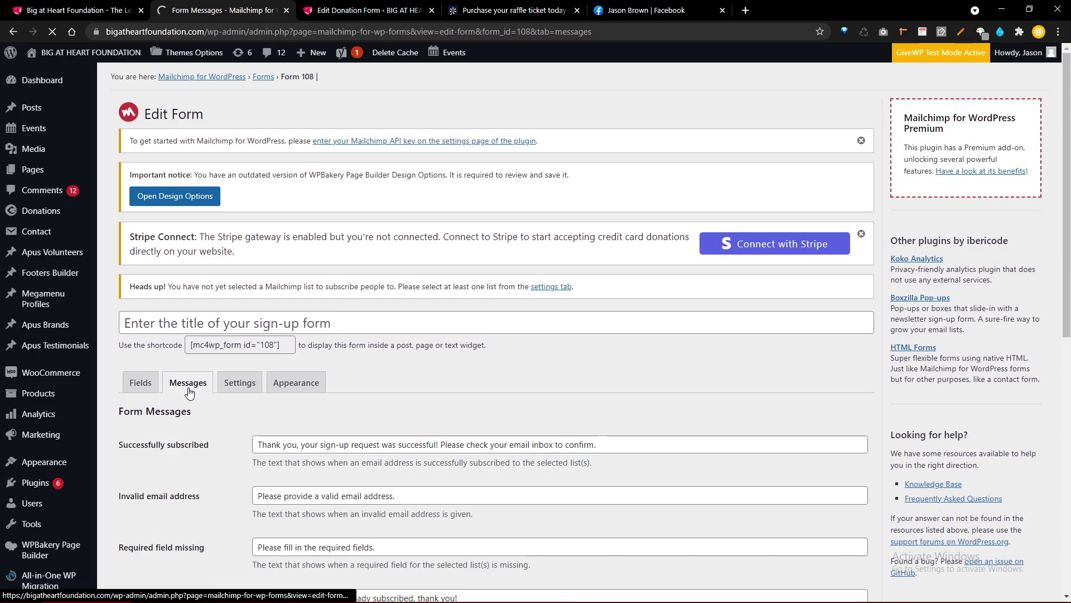
pyautogui.click(140, 384)
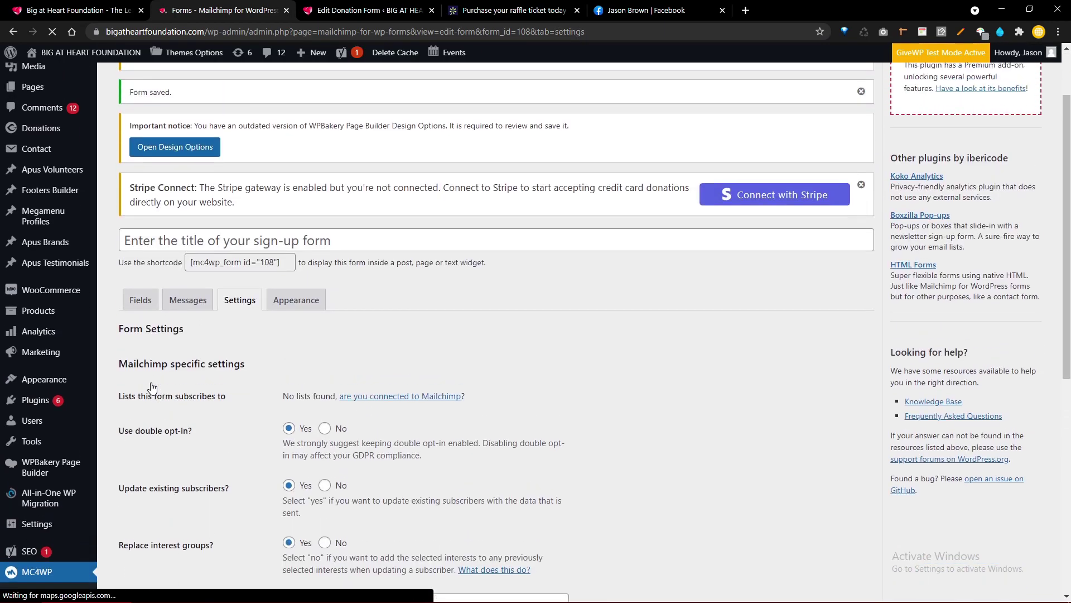
pyautogui.click(146, 326)
pyautogui.scroll(-4, 146, 326)
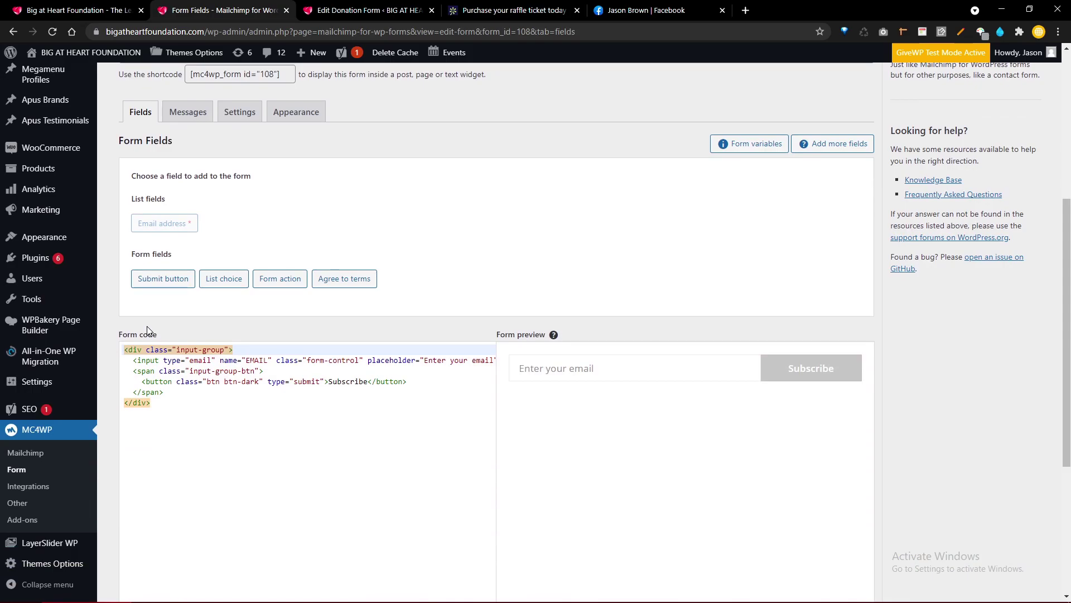
pyautogui.scroll(-4, 146, 325)
pyautogui.scroll(2, 147, 329)
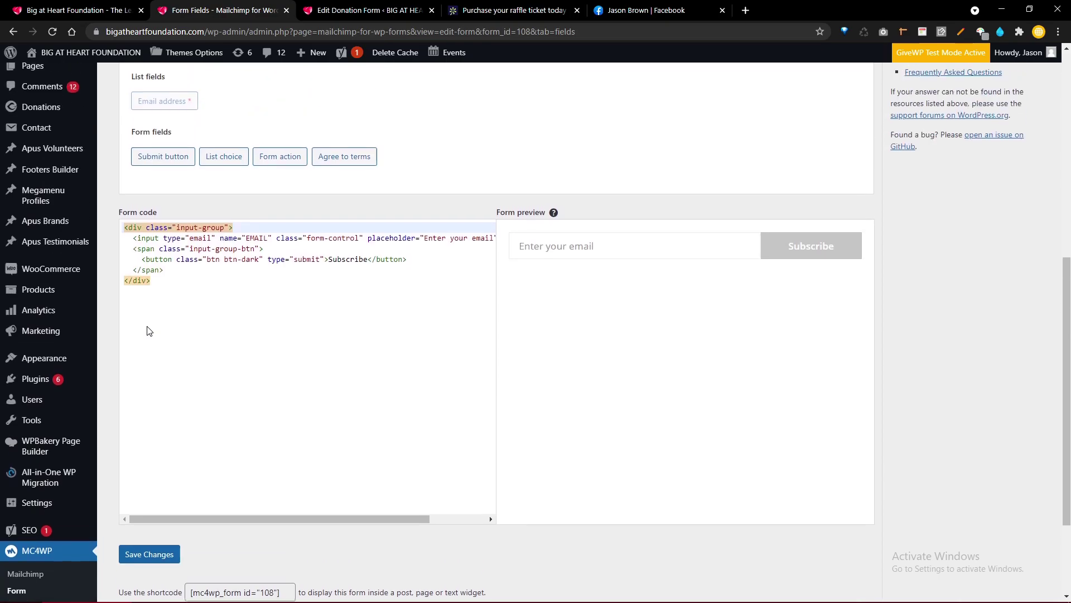
pyautogui.scroll(3, 149, 331)
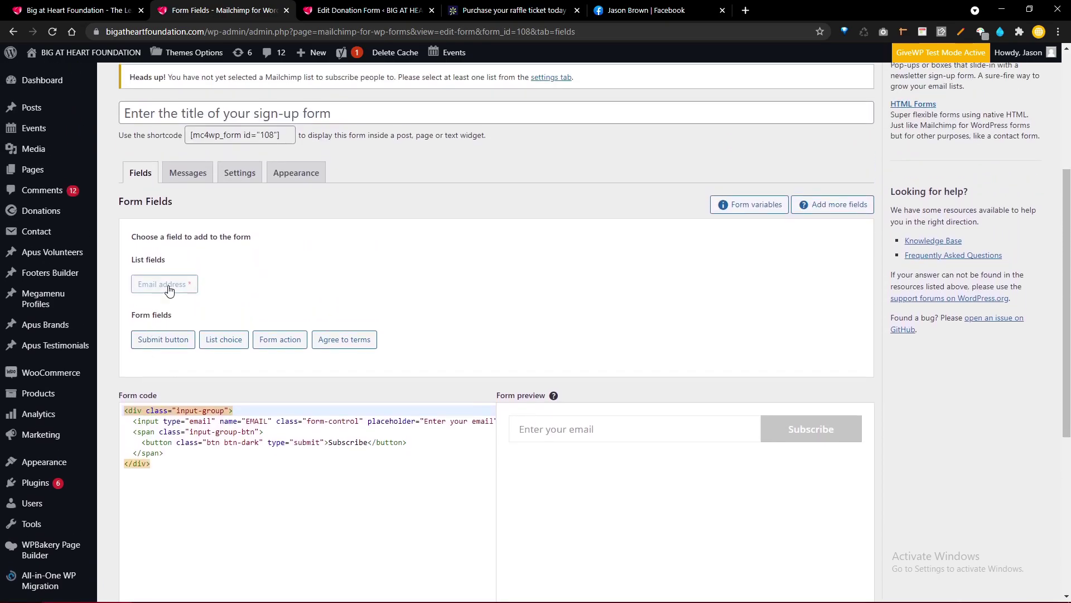
pyautogui.click(169, 291)
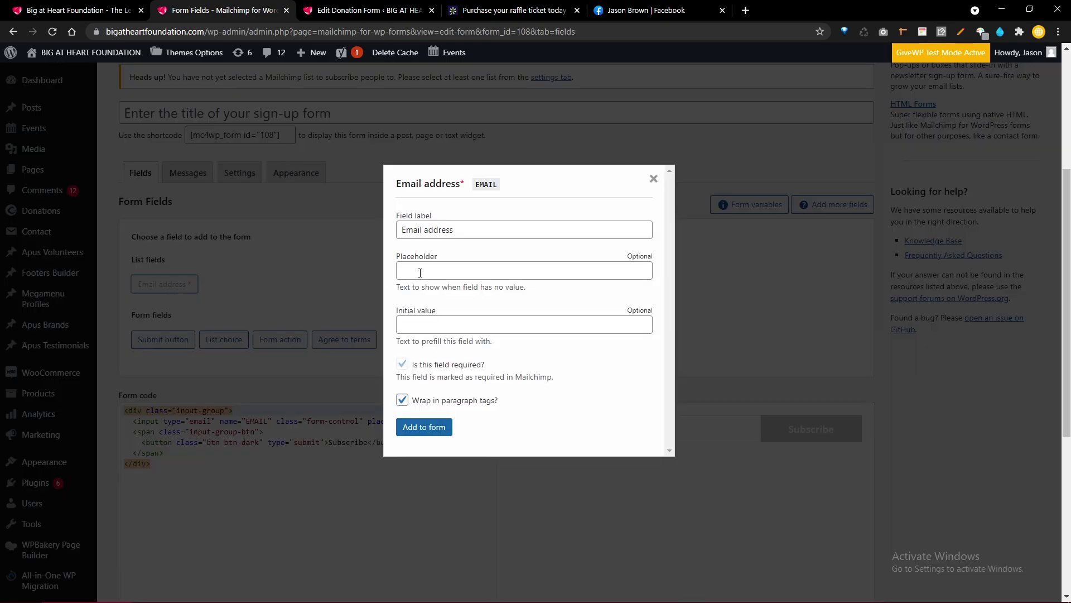
pyautogui.click(654, 178)
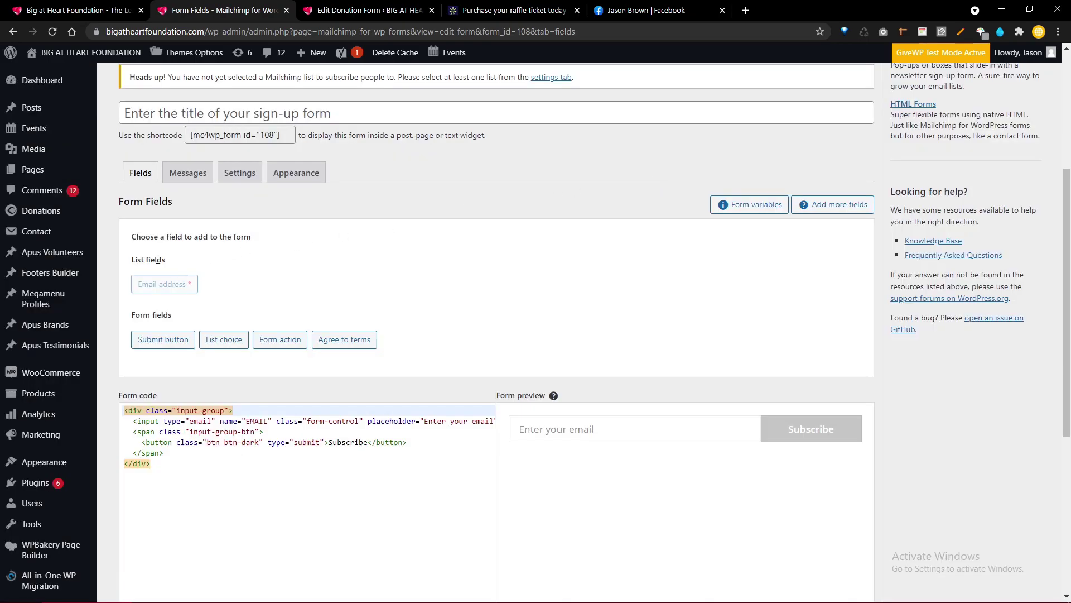
# Step: Review the sign-up form's response messages, appearance options and Mailchimp-specific settings
pyautogui.click(190, 173)
pyautogui.scroll(-4, 194, 175)
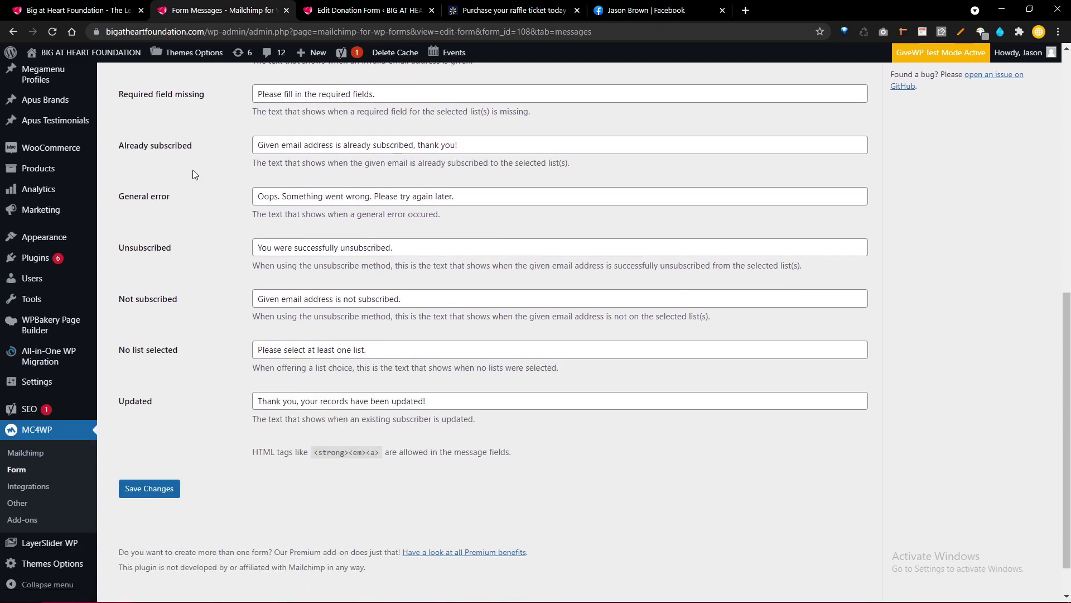
pyautogui.scroll(2, 192, 169)
pyautogui.scroll(-3, 193, 169)
pyautogui.scroll(5, 192, 169)
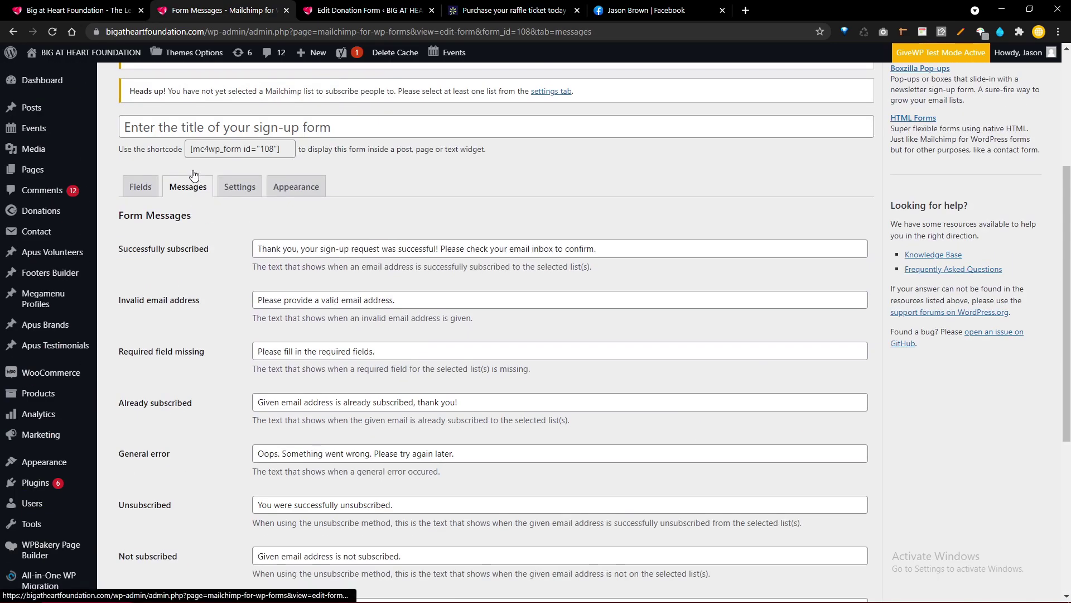
pyautogui.click(290, 187)
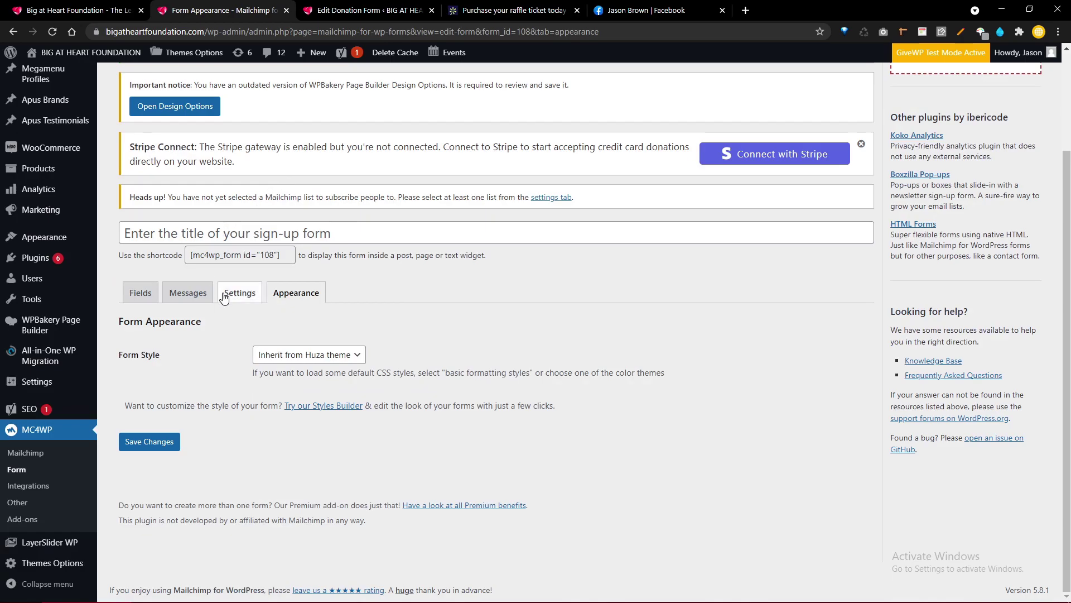
pyautogui.click(252, 299)
pyautogui.scroll(-1, 252, 300)
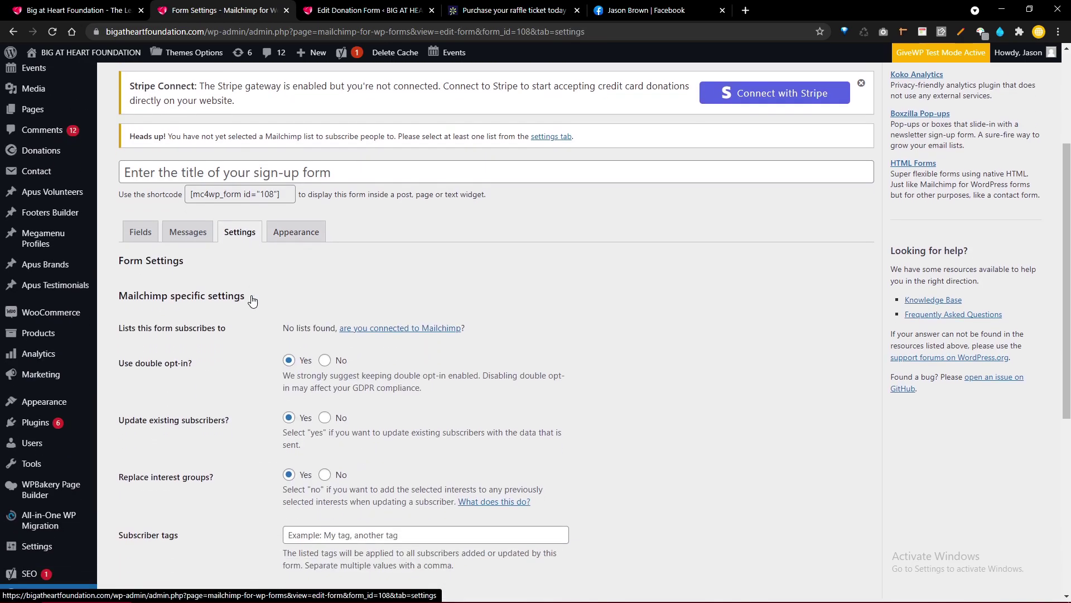
# Step: Open the Mailchimp API settings from the form's subscription list setting and follow the link for getting an API key
pyautogui.click(455, 333)
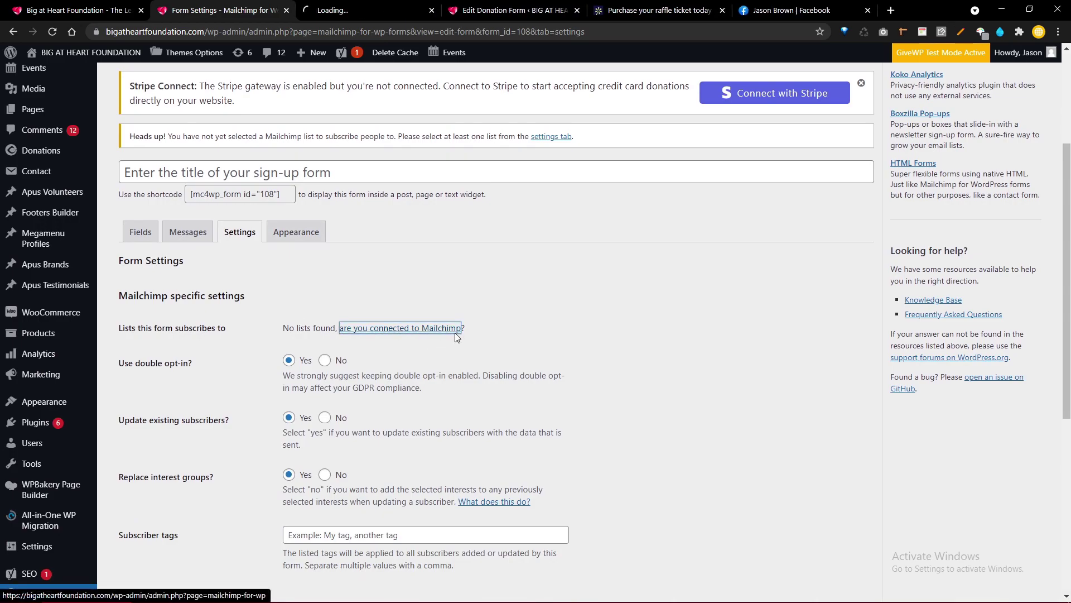
pyautogui.scroll(-4, 455, 333)
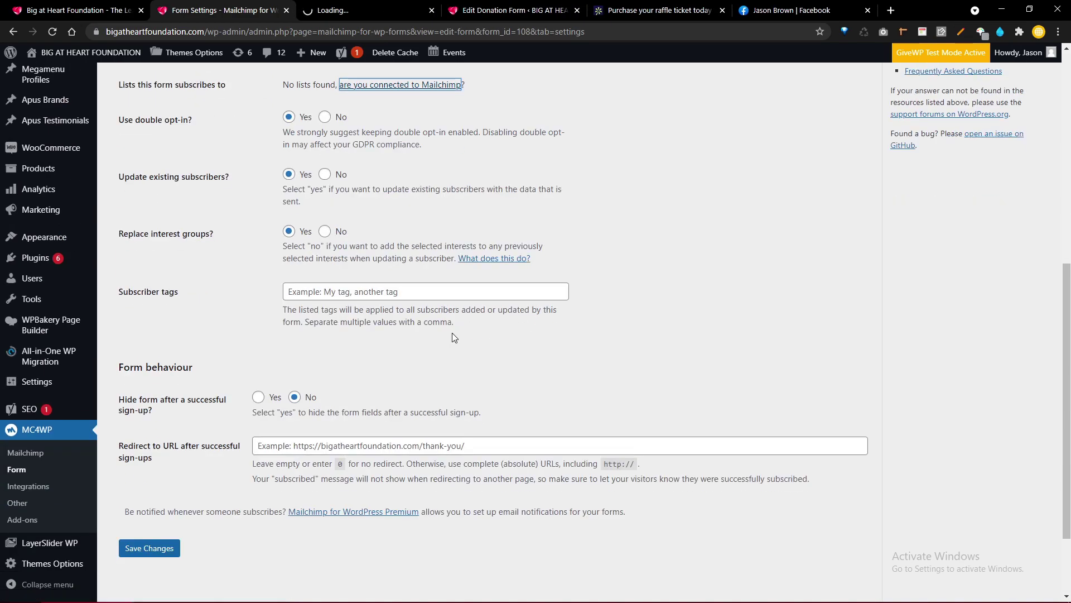
pyautogui.click(367, 6)
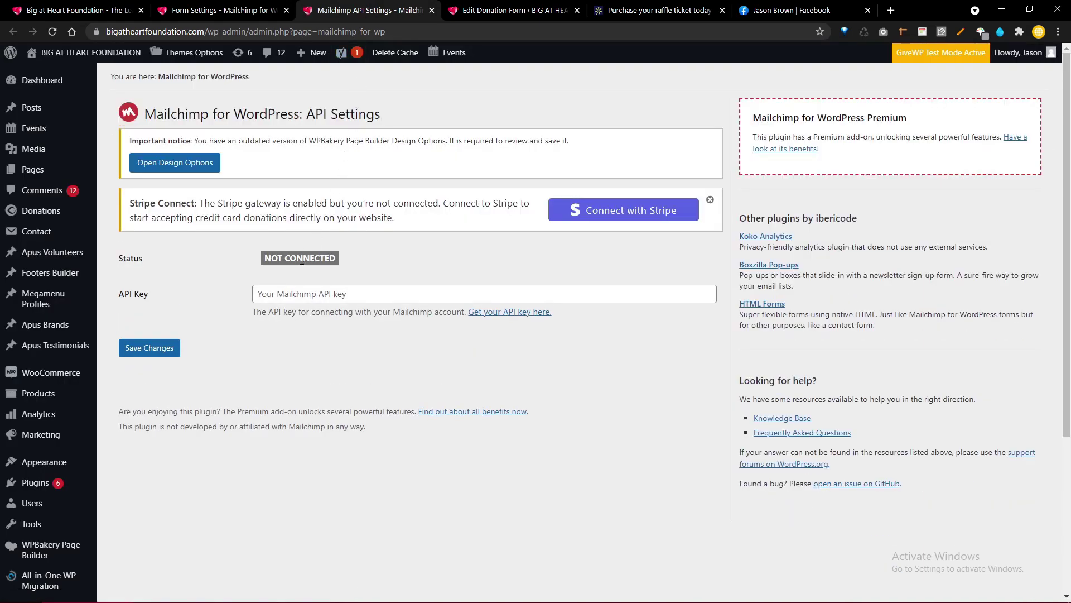
pyautogui.click(523, 313)
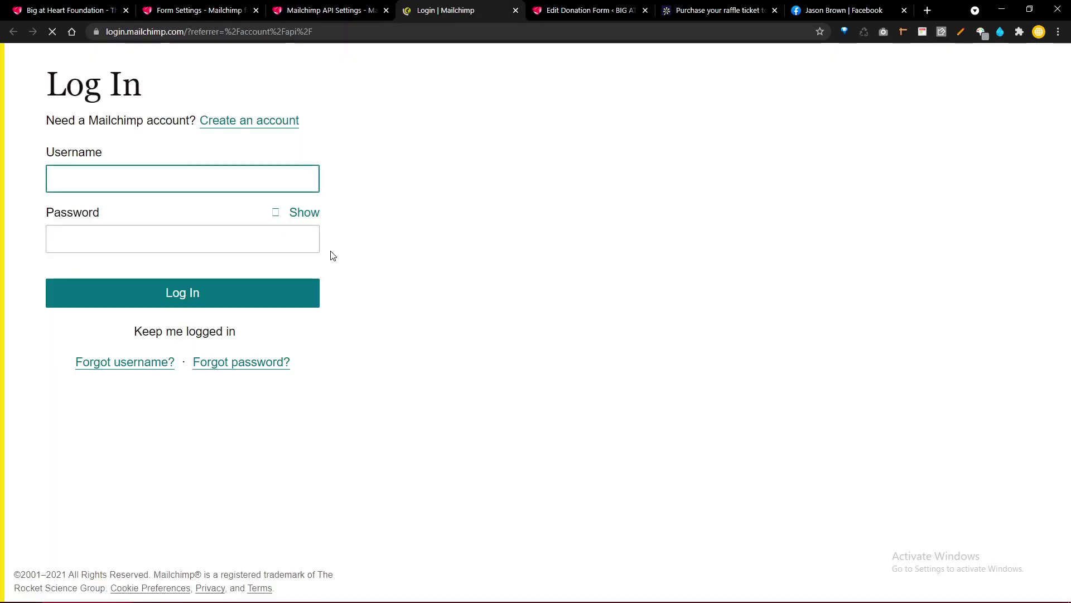
# Step: Try to log in to Mailchimp with the saved e-mail address and account password, choosing to stay logged in, and dismiss the cookie notice
pyautogui.click(203, 177)
pyautogui.click(192, 205)
pyautogui.click(177, 235)
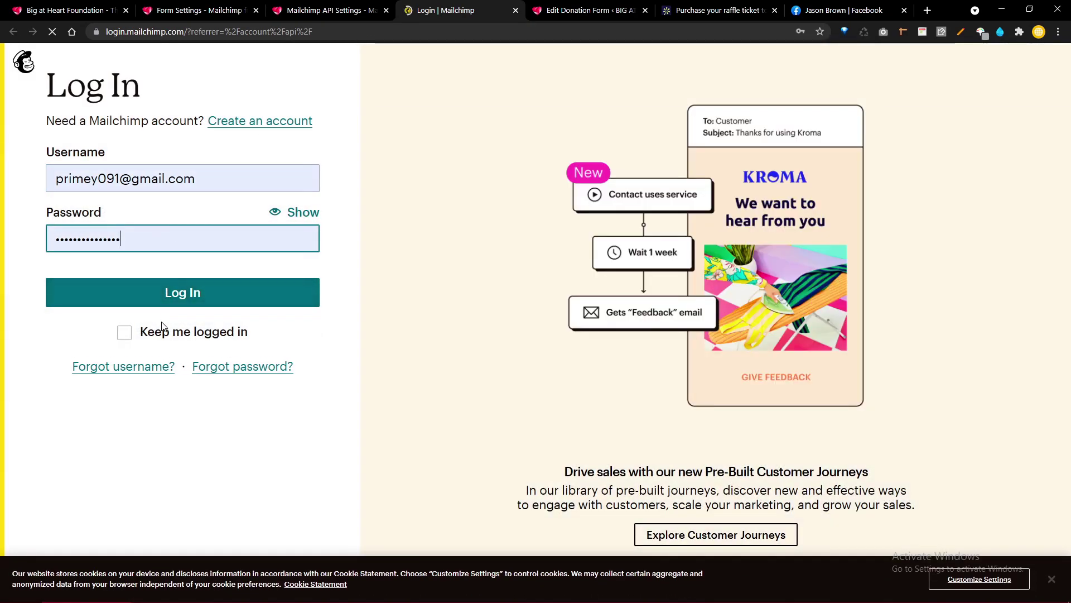
pyautogui.click(164, 332)
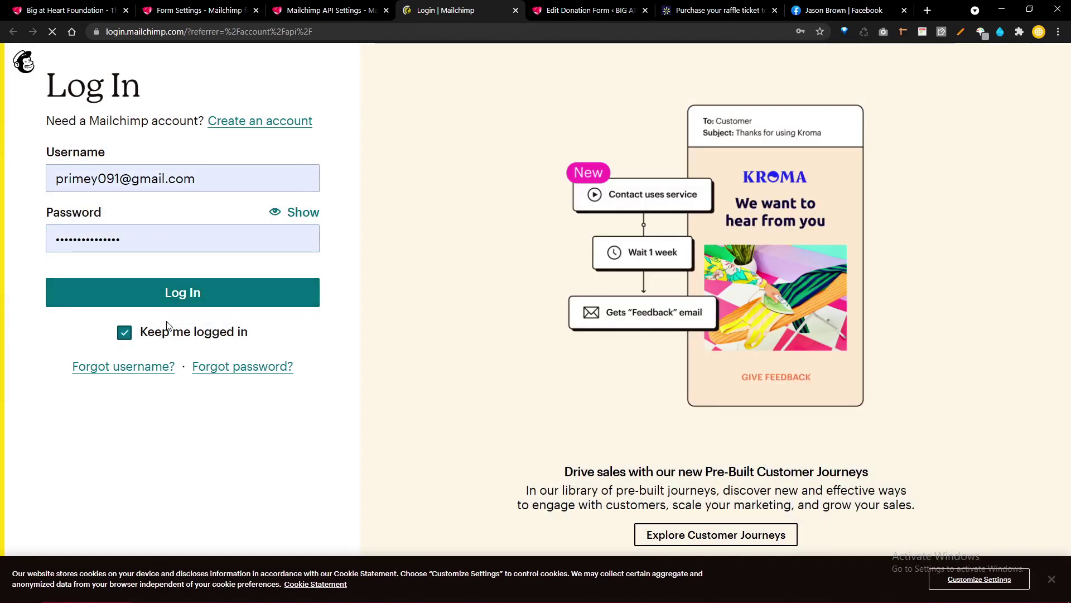
pyautogui.click(184, 302)
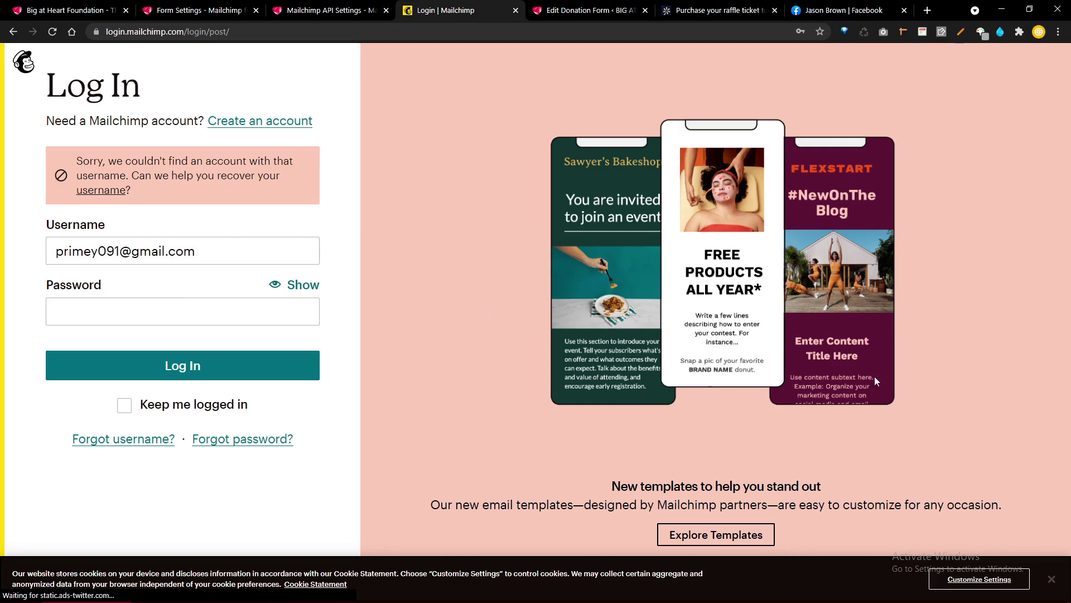
pyautogui.click(1053, 586)
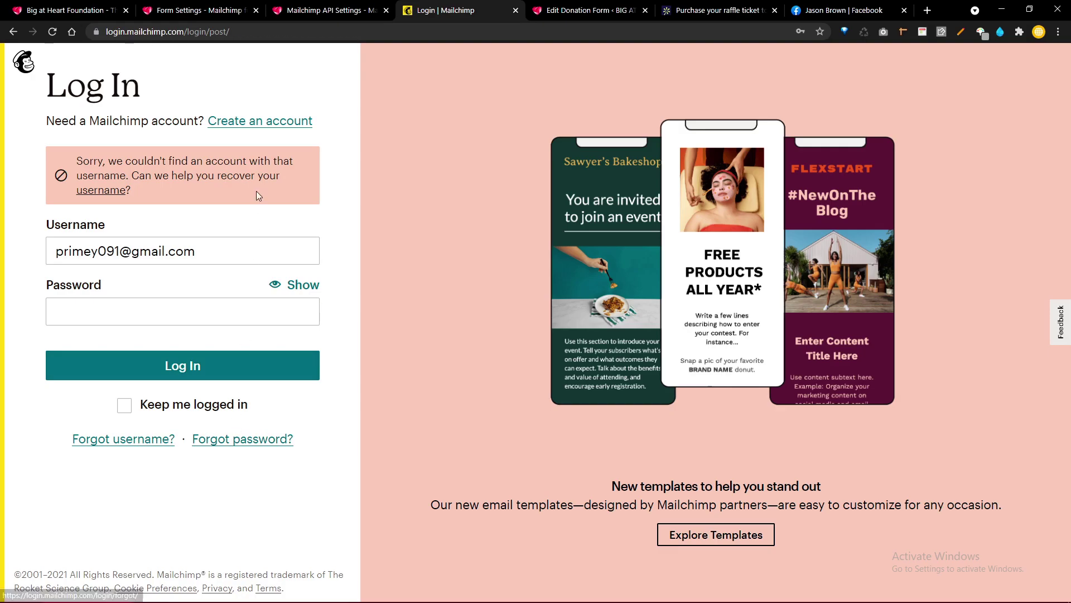
pyautogui.click(240, 440)
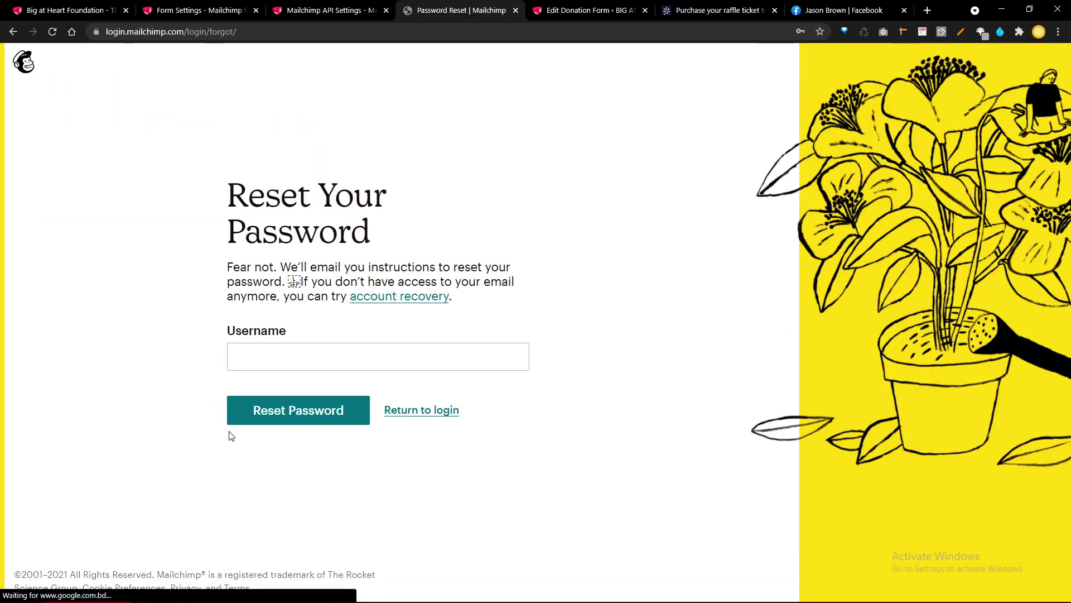
pyautogui.rightClick(178, 277)
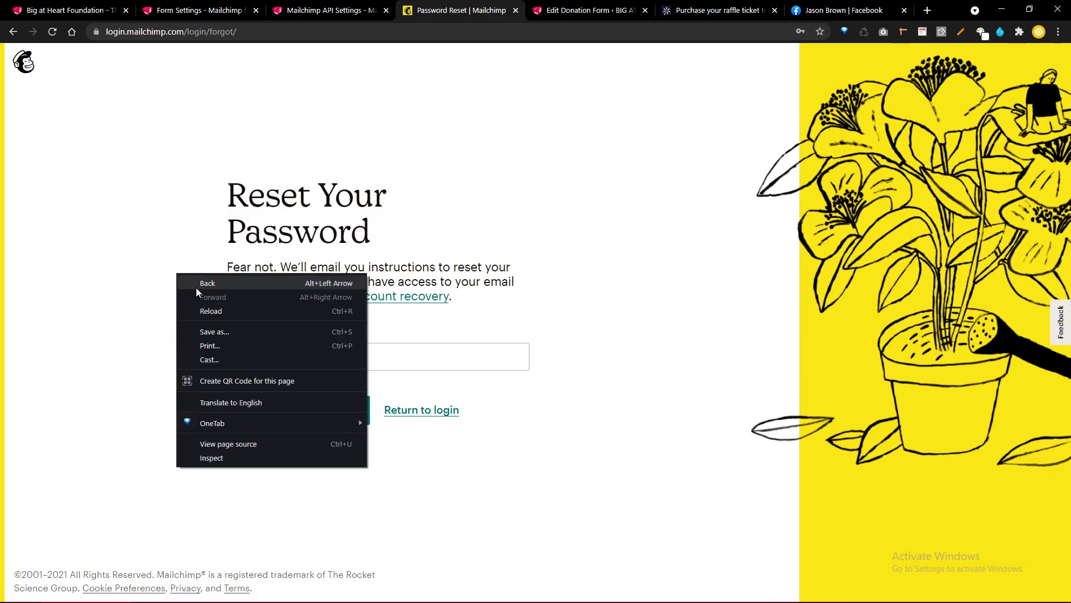
pyautogui.click(207, 284)
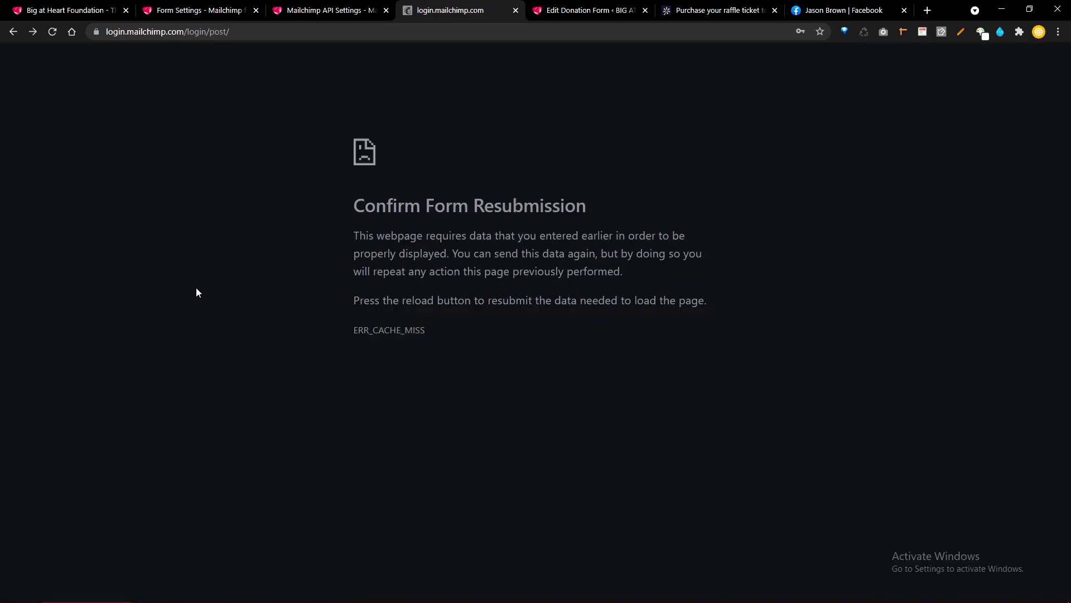
pyautogui.click(50, 36)
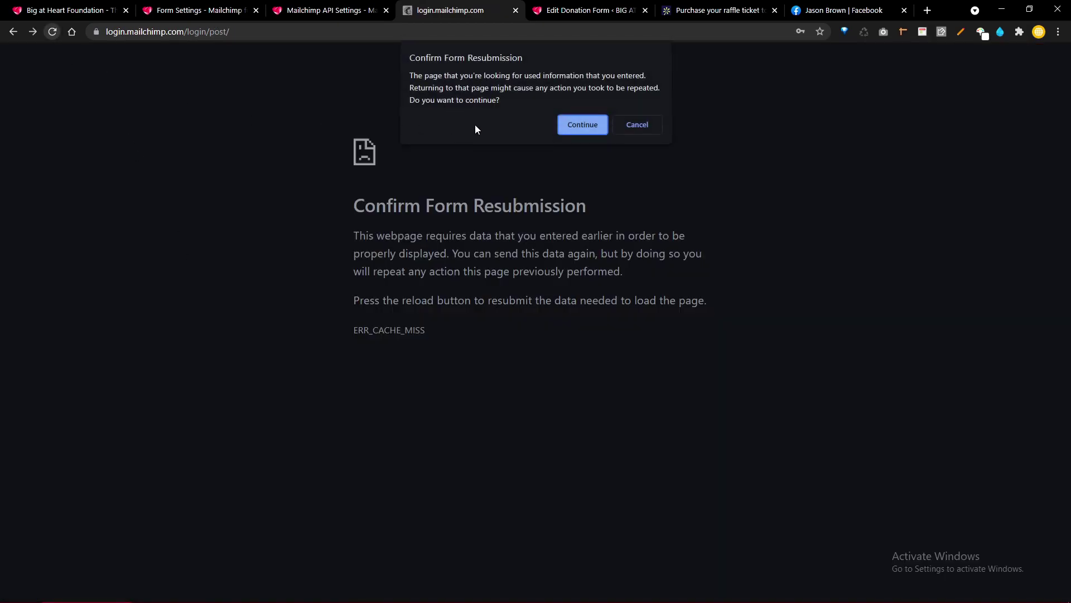
pyautogui.click(577, 127)
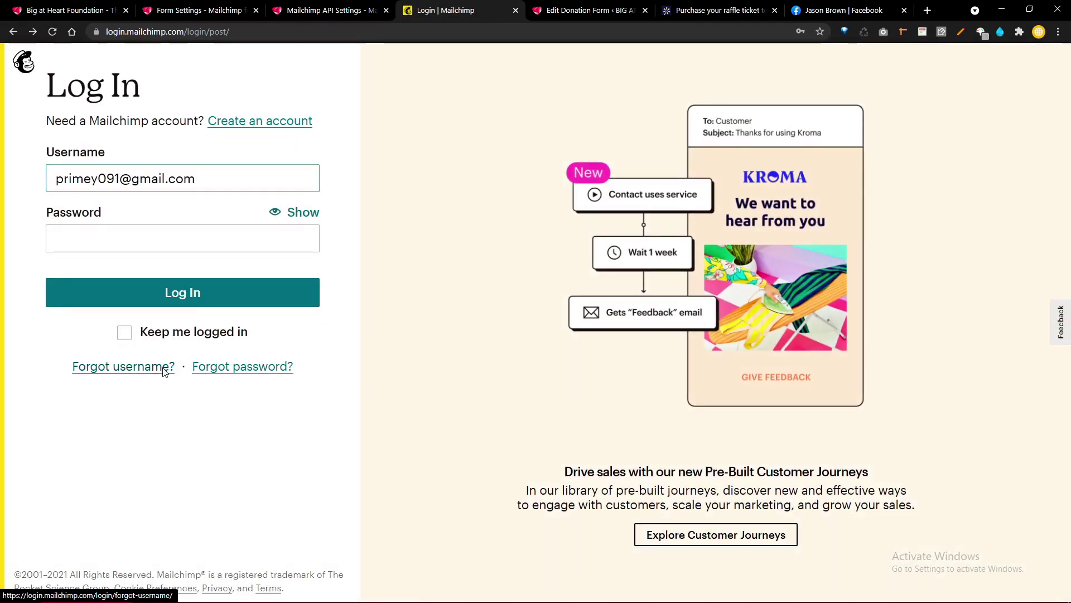
# Step: Request a Mailchimp username reminder using the account's e-mail address and complete the reCAPTCHA check
pyautogui.click(166, 370)
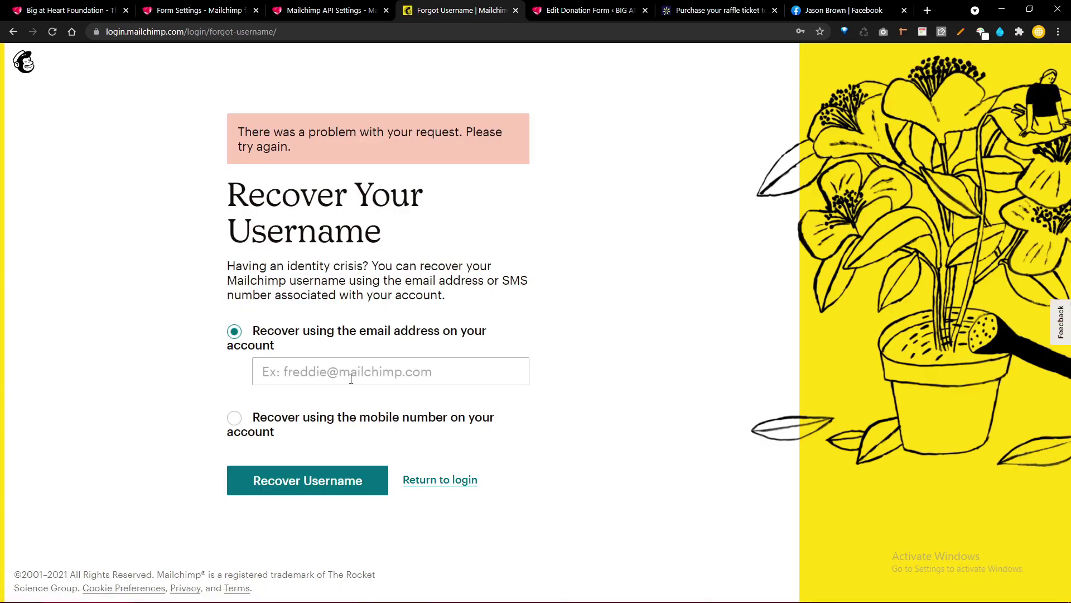
pyautogui.click(351, 379)
pyautogui.click(343, 393)
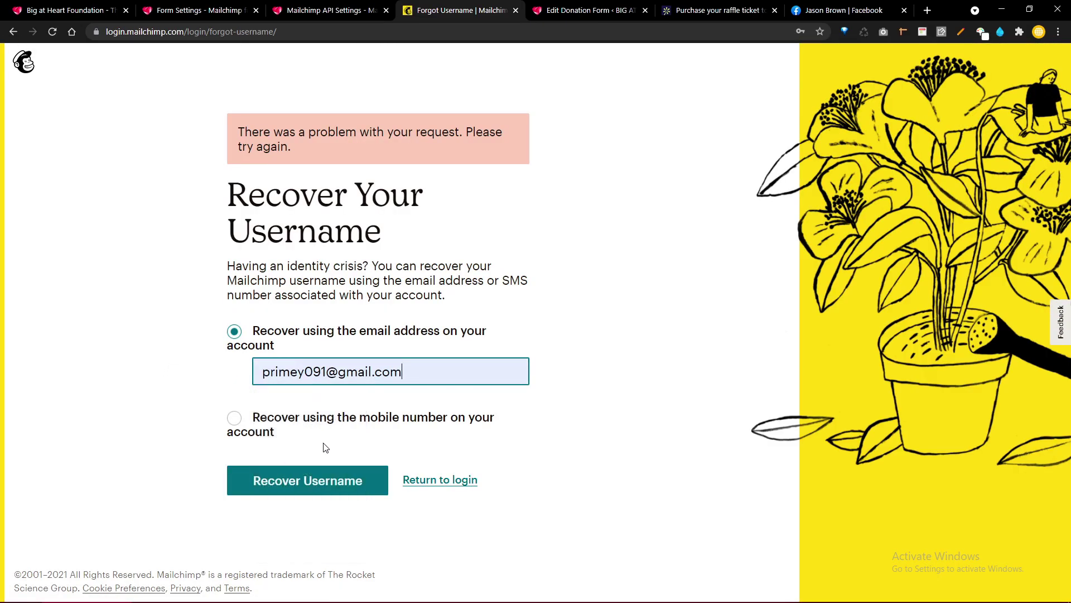
pyautogui.click(307, 484)
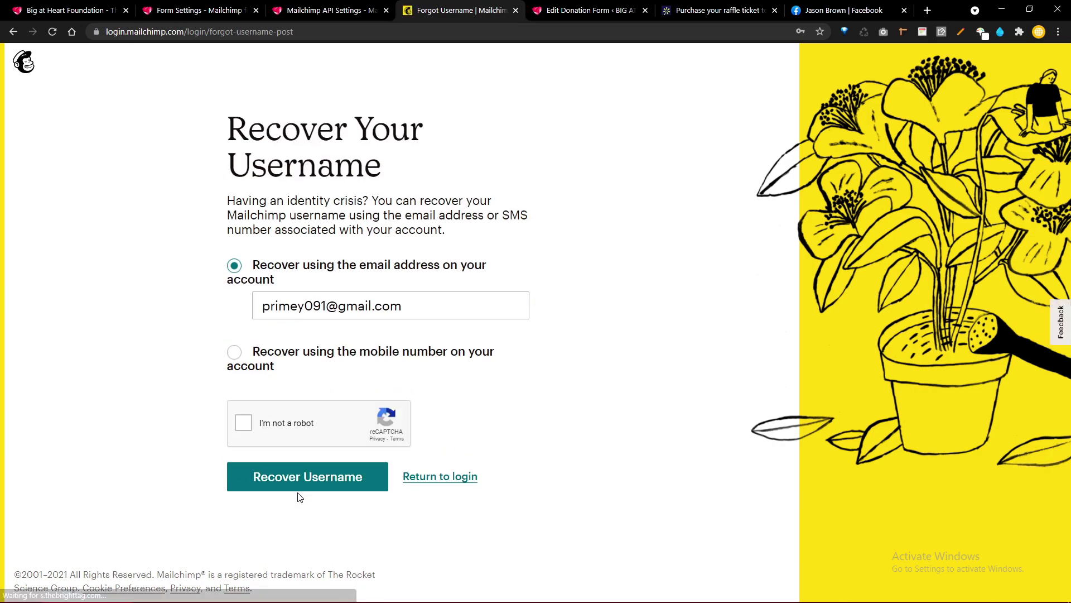
pyautogui.click(272, 428)
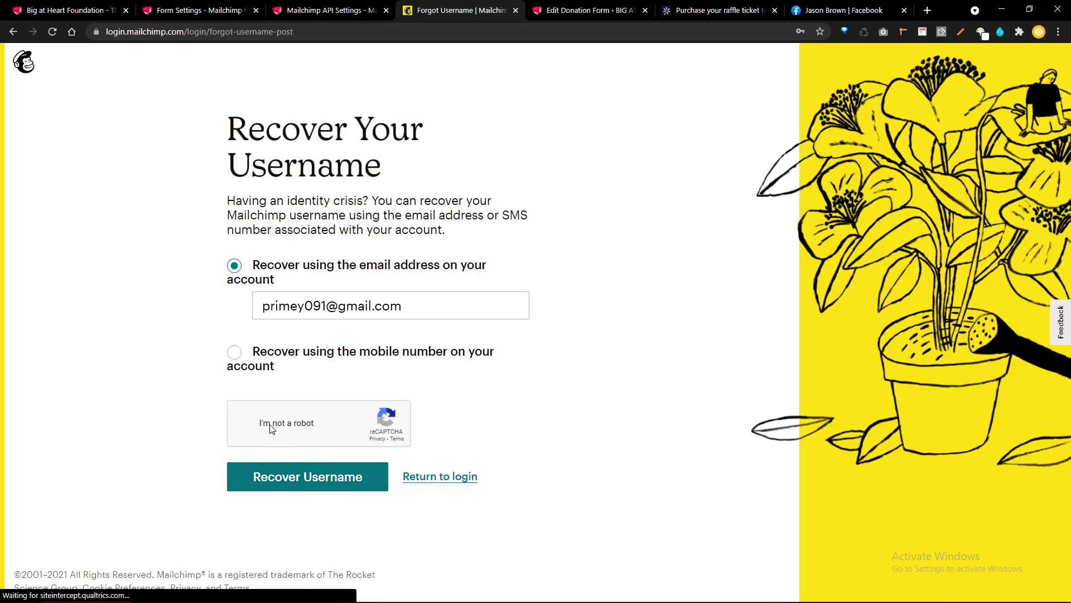
pyautogui.click(272, 494)
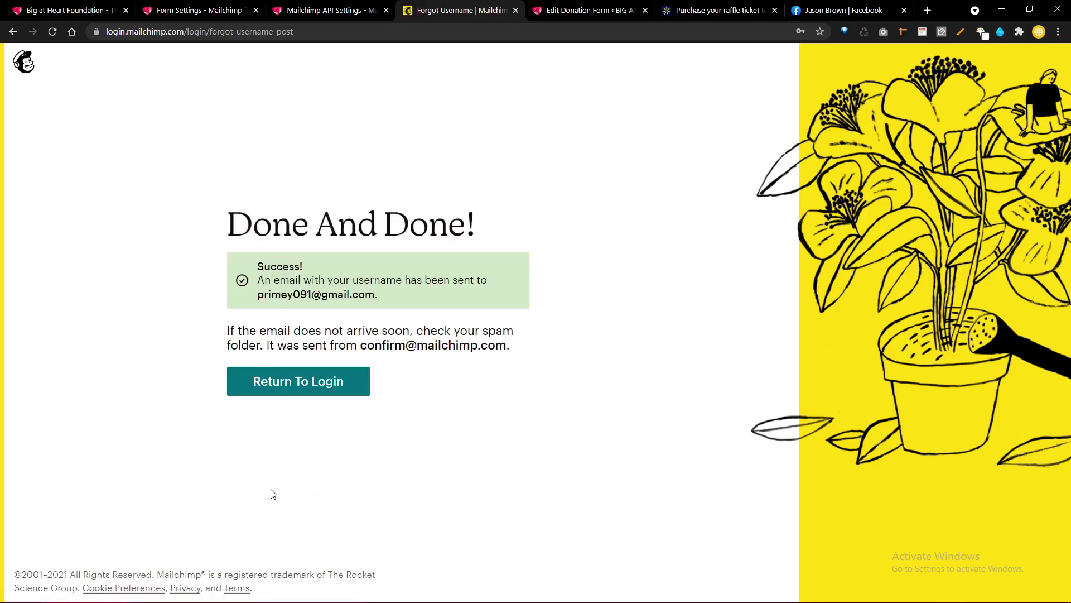
# Step: Switch to Gmail, open the Mailchimp username reminder, follow its login link, and close the mail tab
pyautogui.click(71, 32)
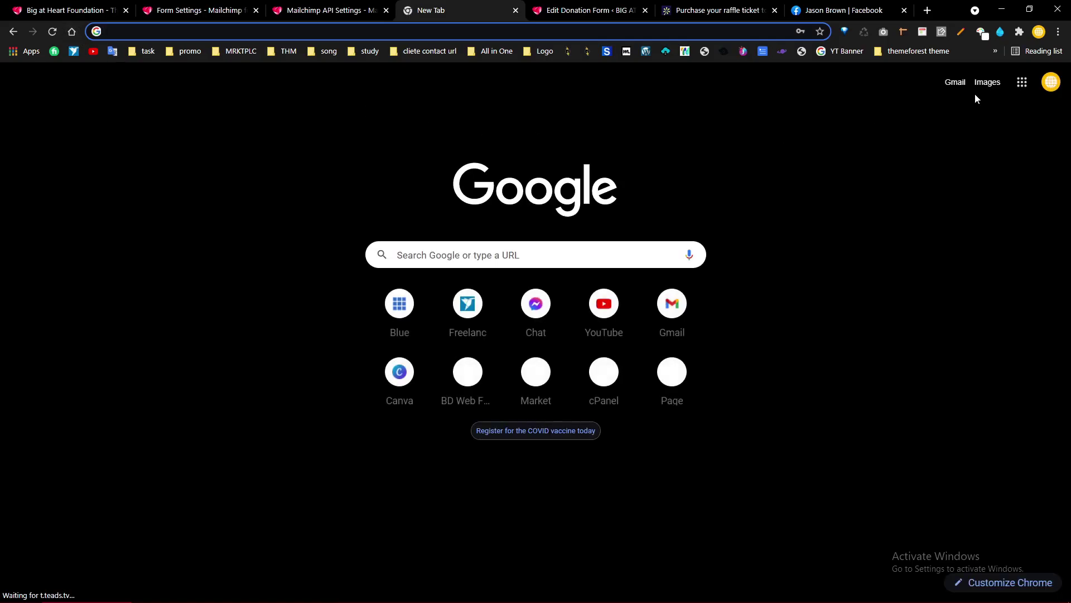
pyautogui.click(948, 89)
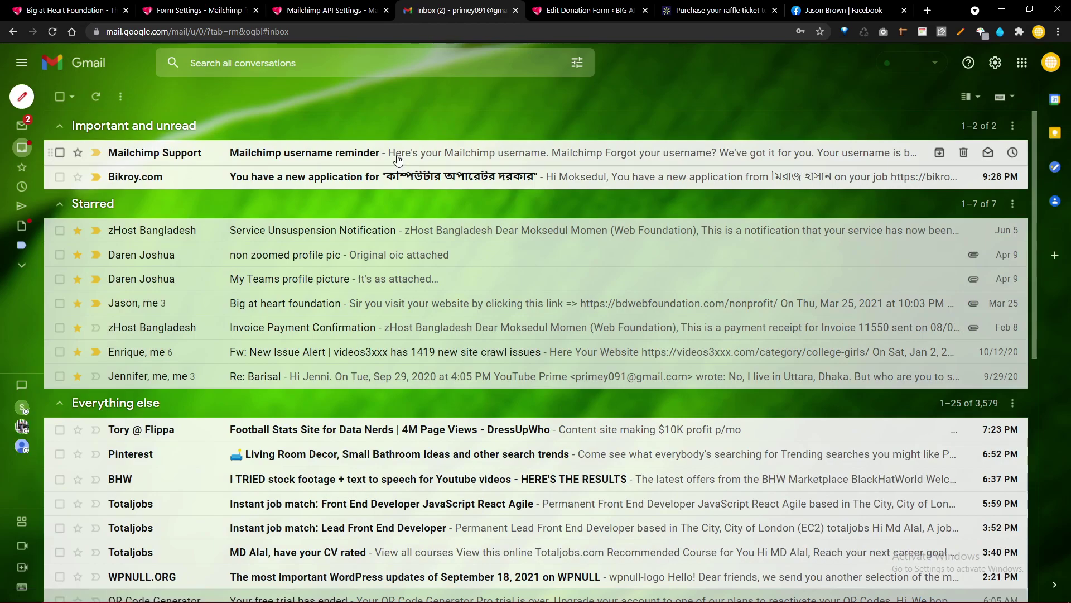
pyautogui.click(398, 159)
pyautogui.click(554, 352)
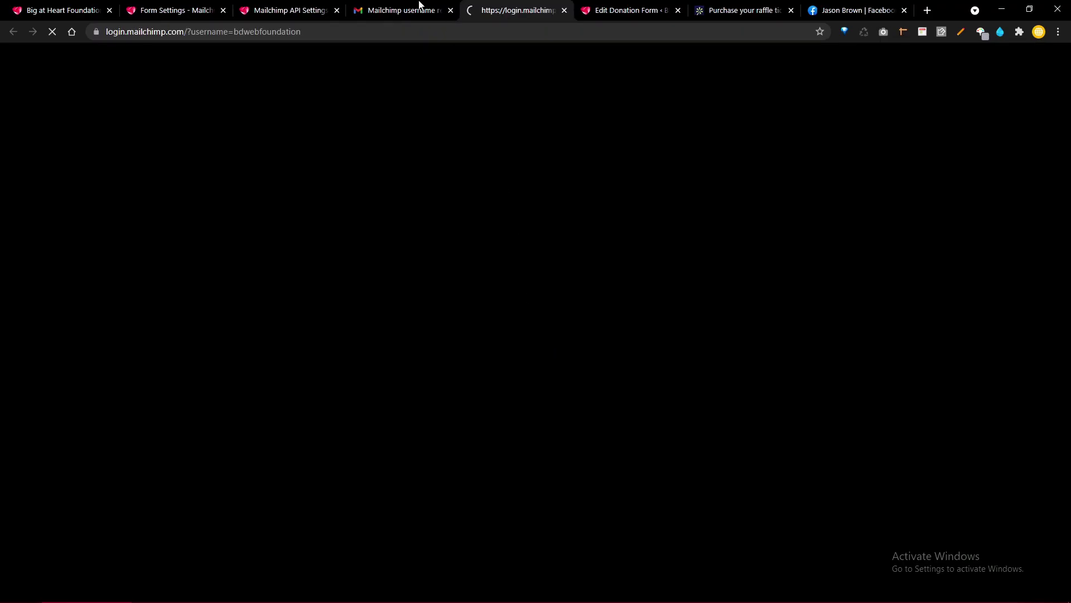
pyautogui.click(427, 9)
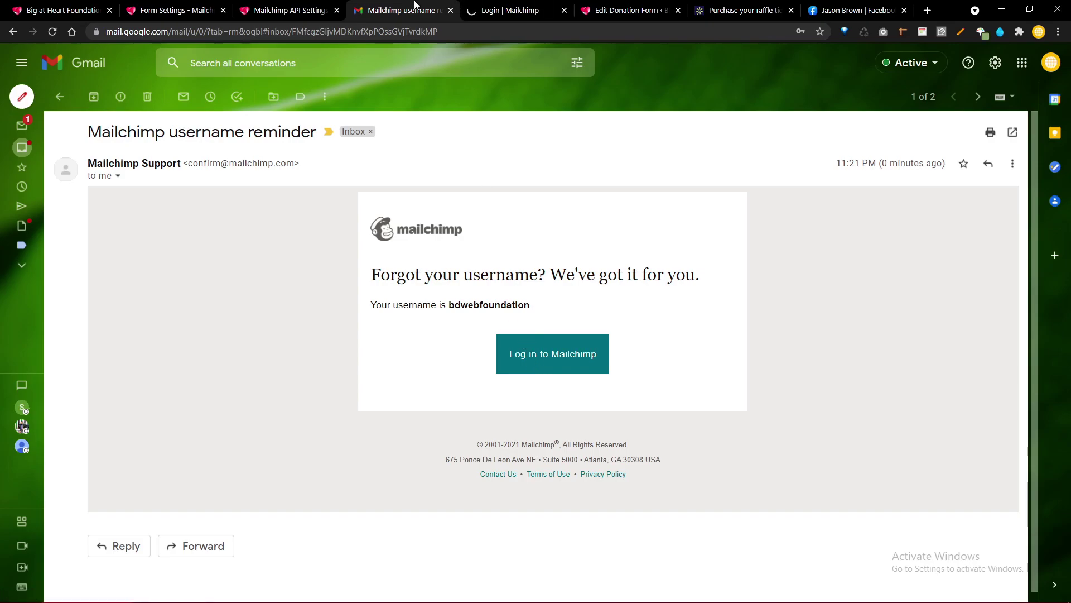
pyautogui.middleClick(415, 7)
# Step: Log in to Mailchimp under the recovered username with the saved account password, completing the reCAPTCHA check
pyautogui.click(215, 237)
pyautogui.click(182, 262)
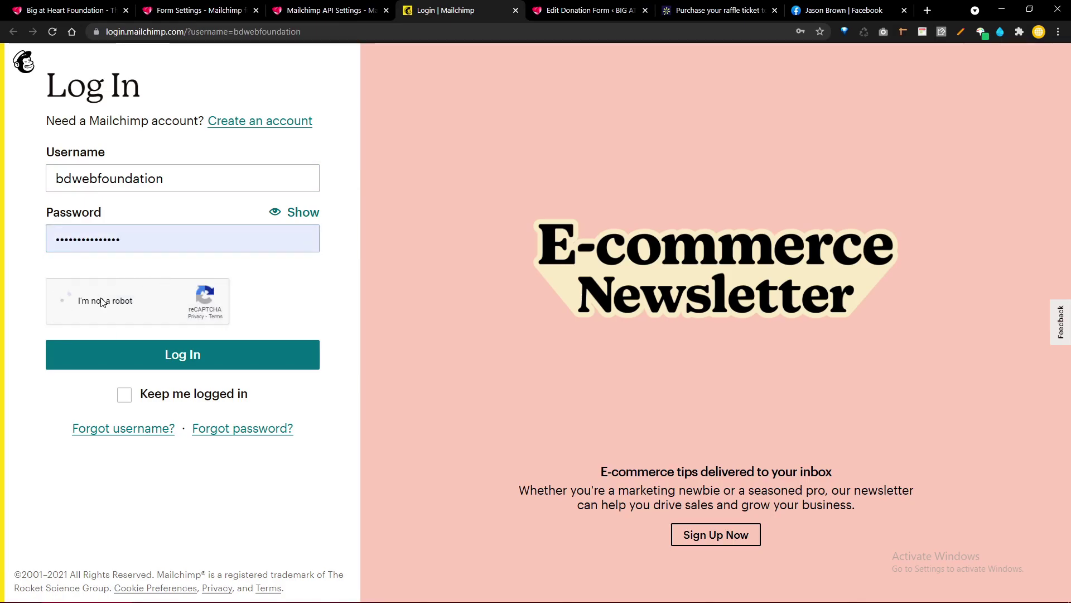
pyautogui.click(100, 366)
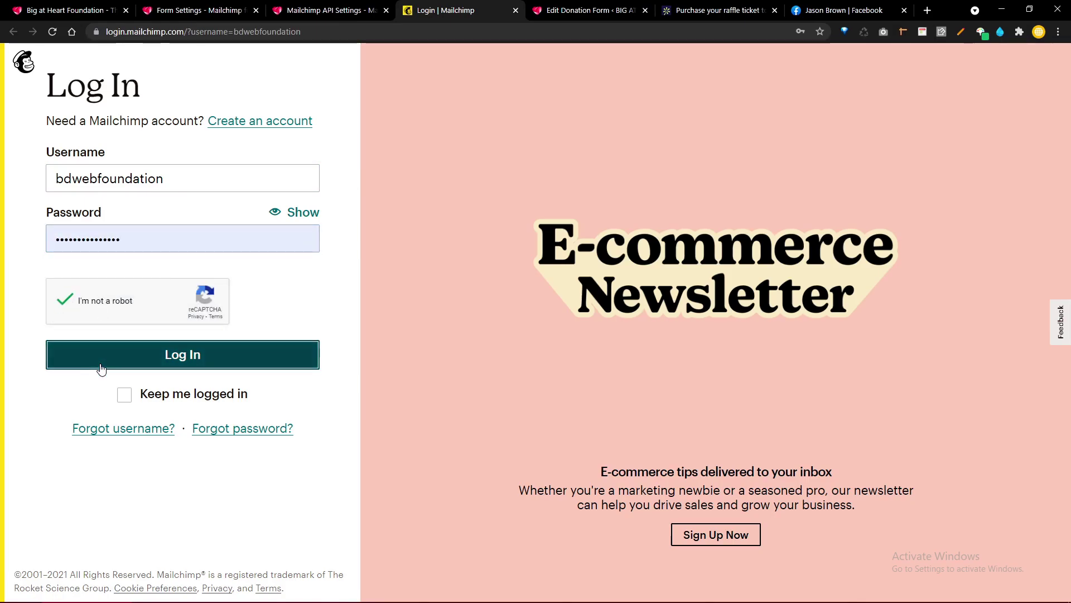
# Step: Submit the Mailchimp login with the option to stay logged in and save the login credentials in the browser
pyautogui.click(124, 394)
pyautogui.click(154, 367)
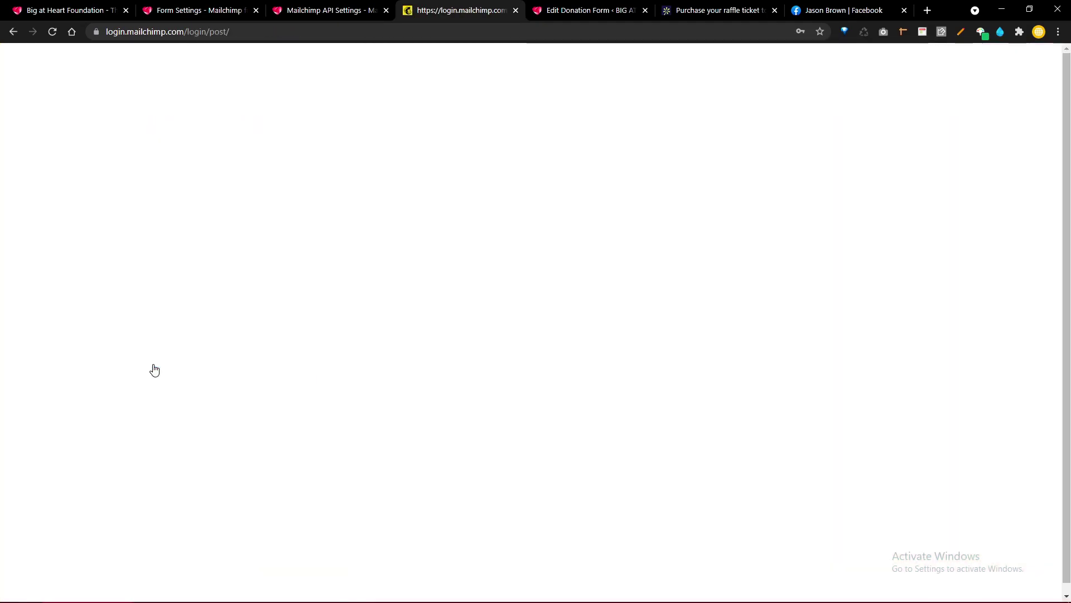
pyautogui.click(346, 8)
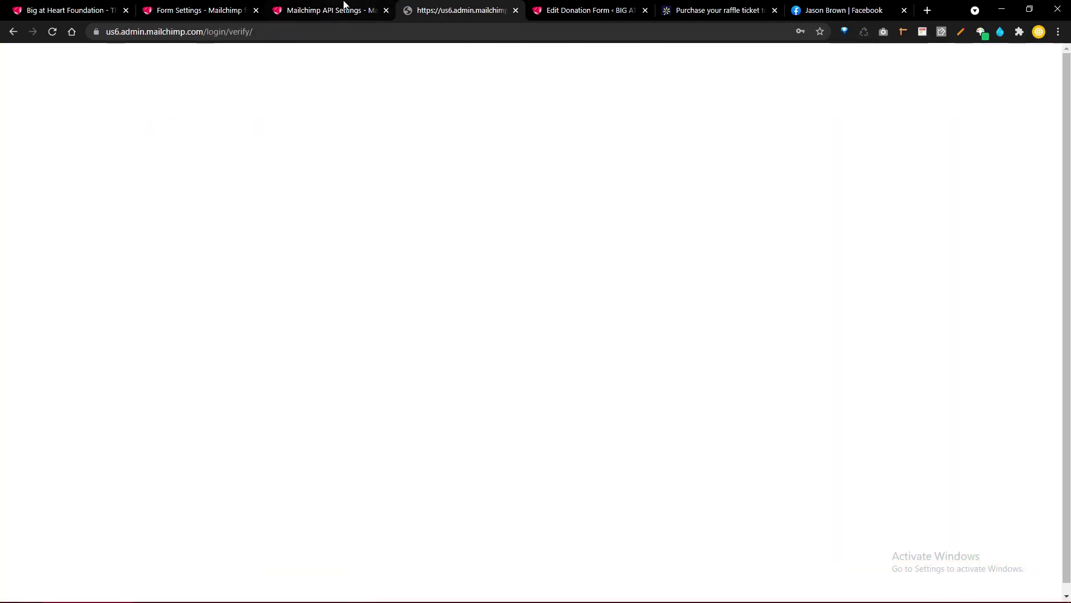
pyautogui.click(456, 328)
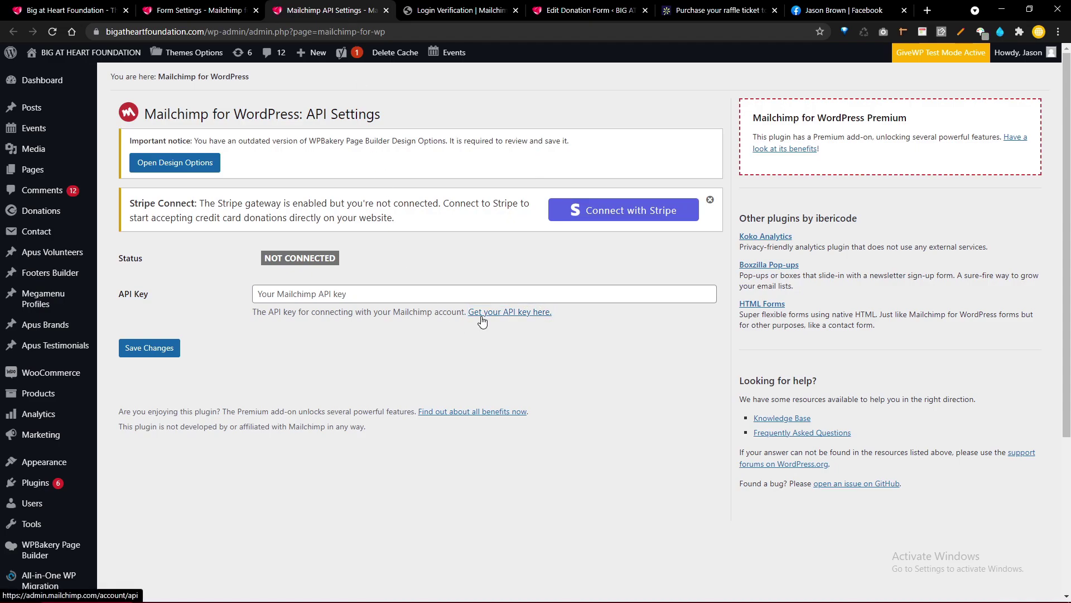
pyautogui.click(491, 10)
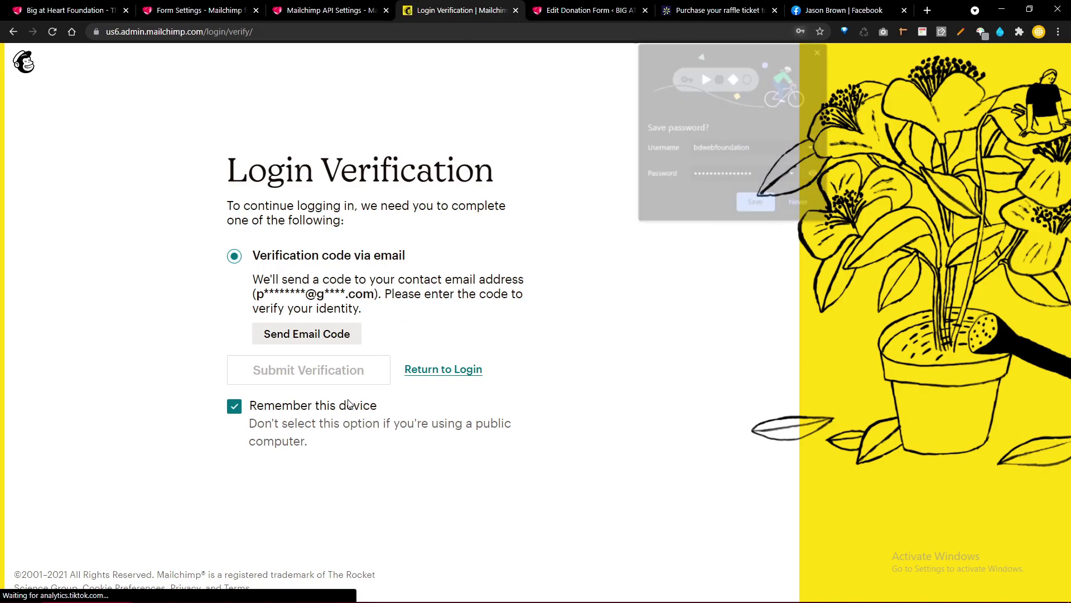
pyautogui.click(751, 204)
# Step: Open the Gmail inbox in a new tab and have Mailchimp send its login verification code by e-mail
pyautogui.click(928, 15)
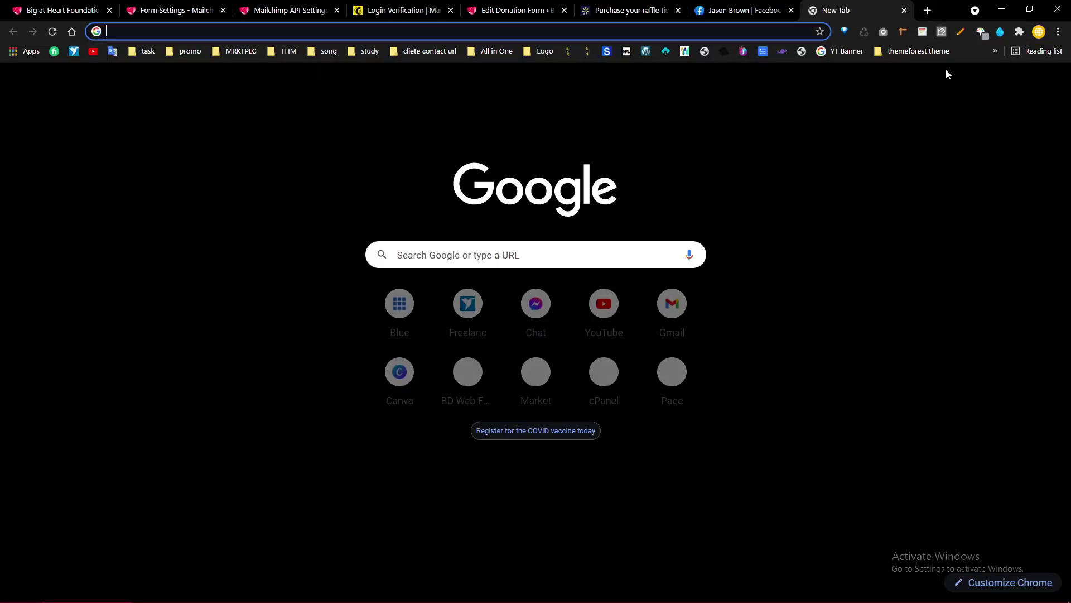
pyautogui.click(956, 84)
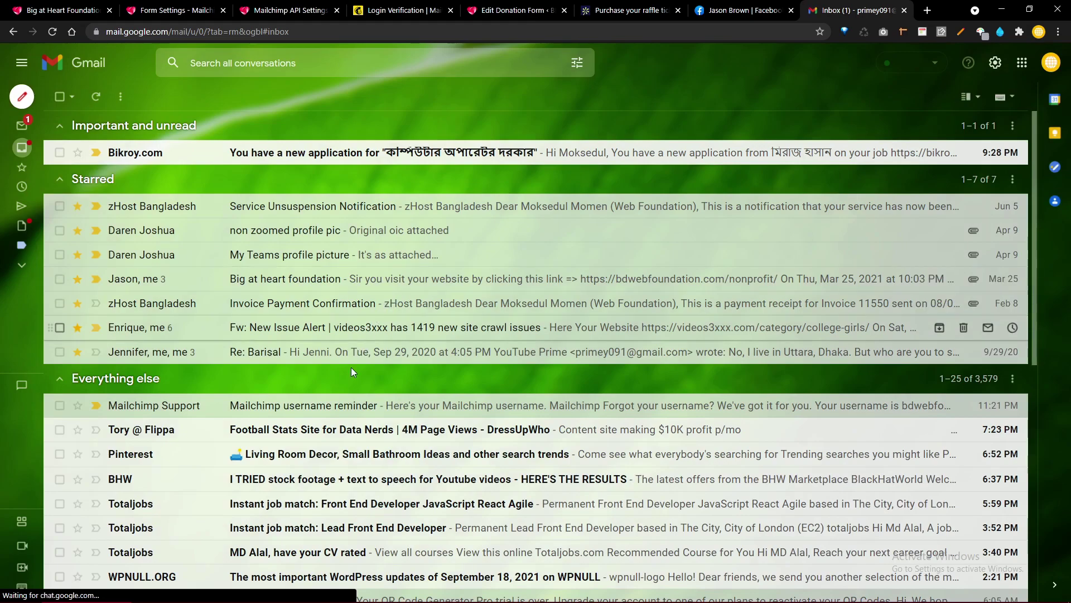
pyautogui.scroll(-4, 354, 370)
pyautogui.scroll(3, 347, 400)
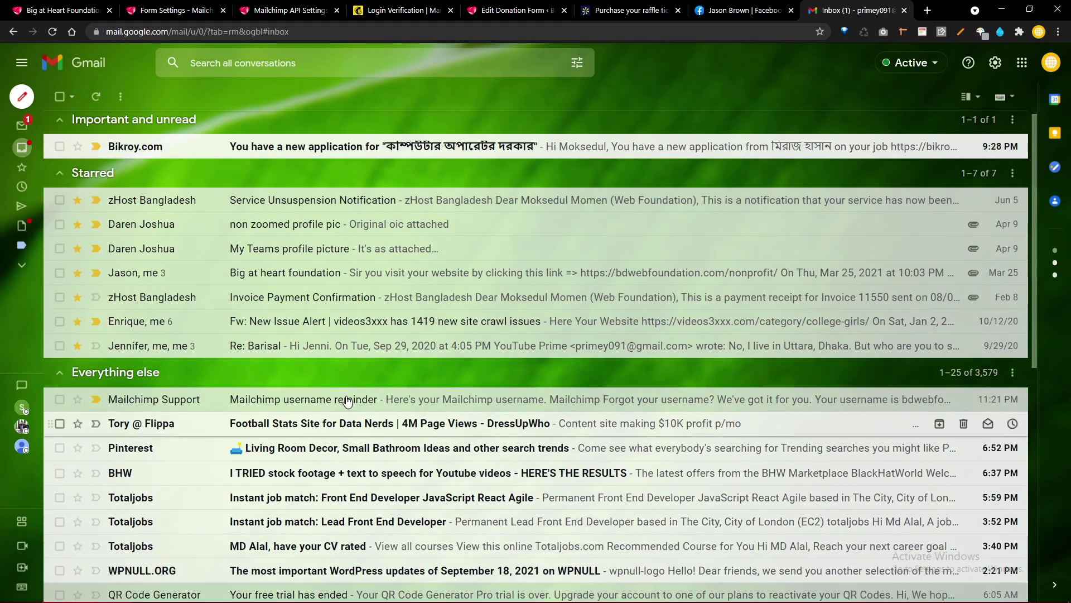
pyautogui.click(400, 6)
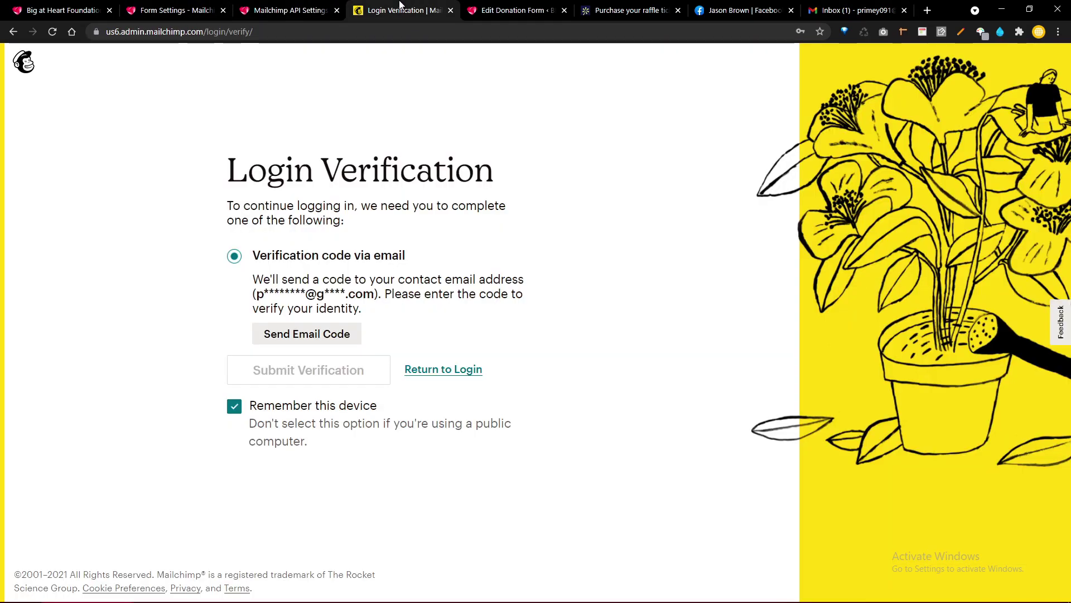
pyautogui.click(333, 338)
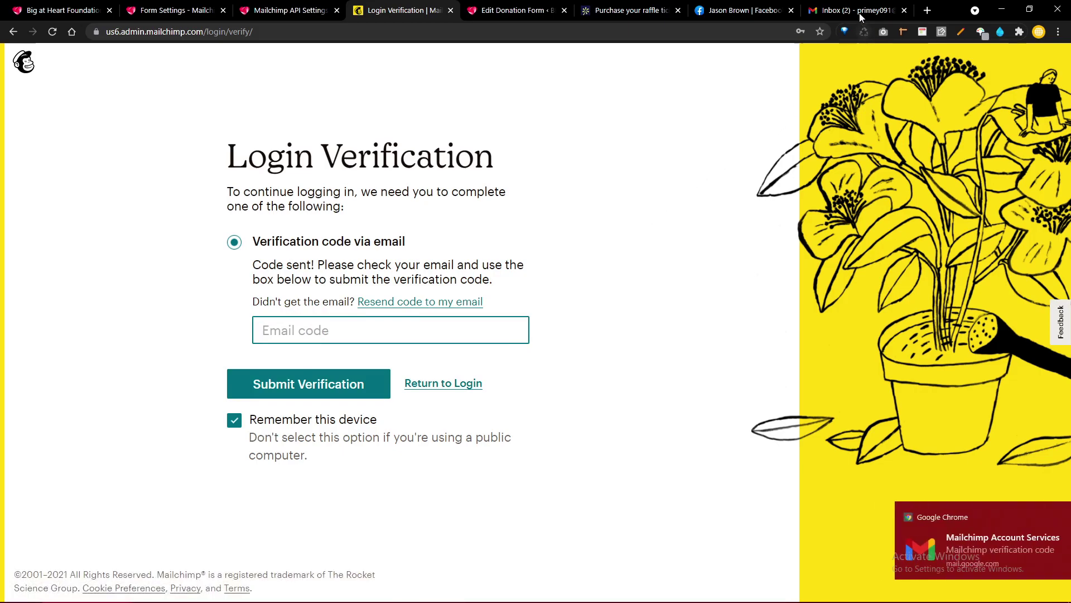
# Step: Open the Mailchimp verification e-mail in Gmail, try to copy the verification code, and close the mail tab
pyautogui.click(847, 6)
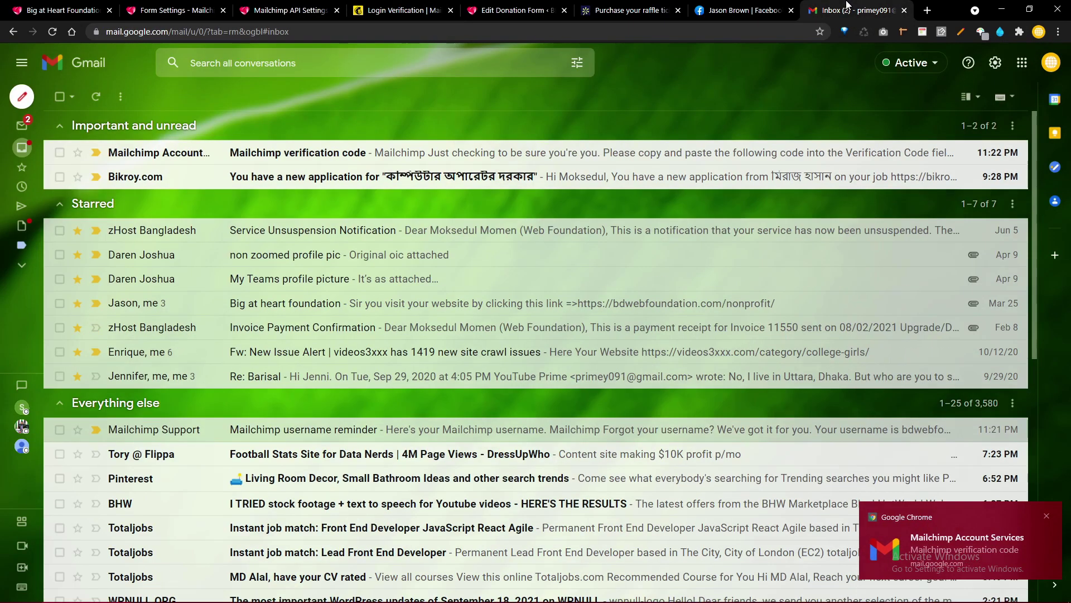
pyautogui.click(279, 156)
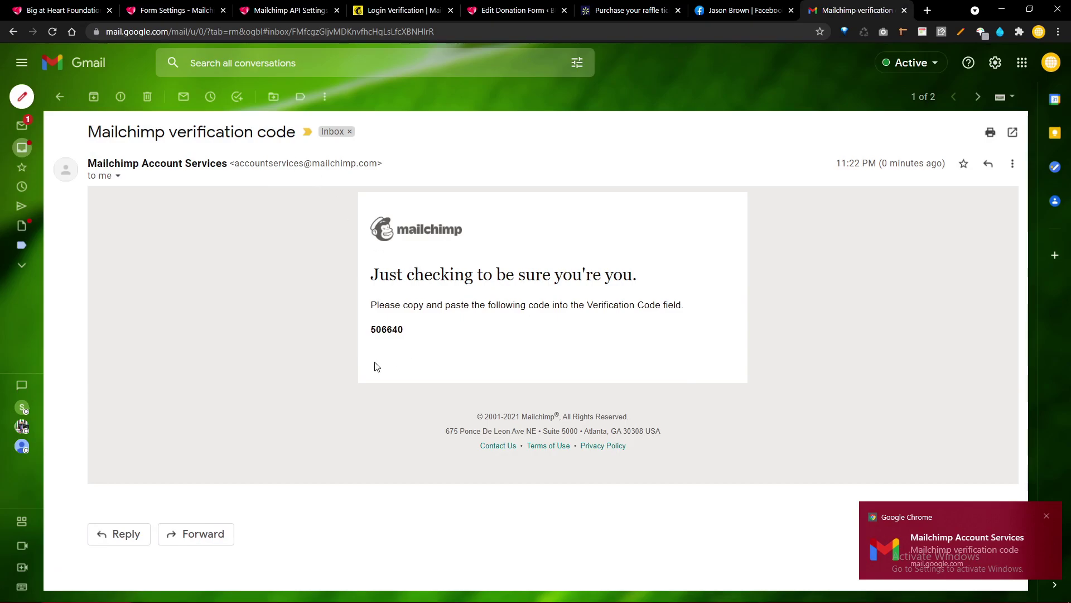
pyautogui.doubleClick(385, 330)
pyautogui.rightClick(385, 330)
pyautogui.click(401, 340)
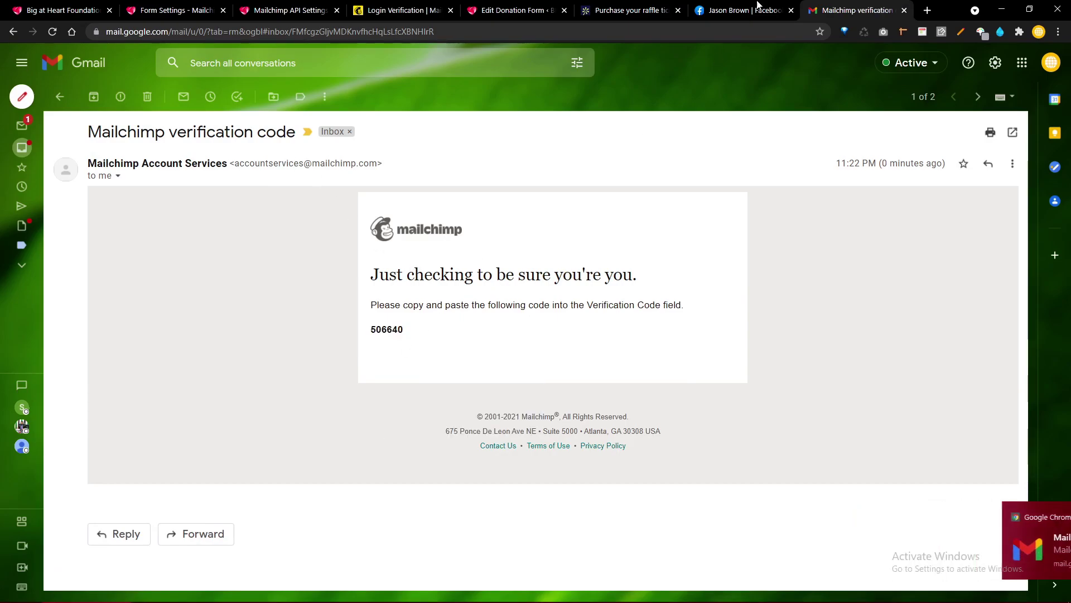
pyautogui.hotkey('ctrl', 'w')
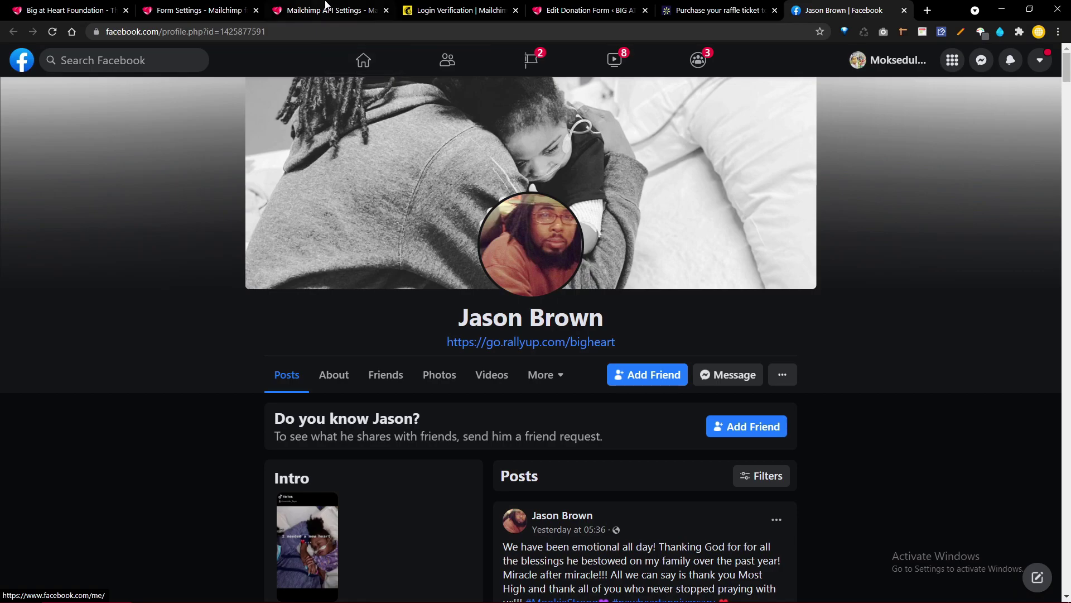
# Step: Try to paste the copied verification code into Mailchimp's e-mail code field and submit it
pyautogui.click(463, 11)
pyautogui.click(381, 330)
pyautogui.rightClick(380, 330)
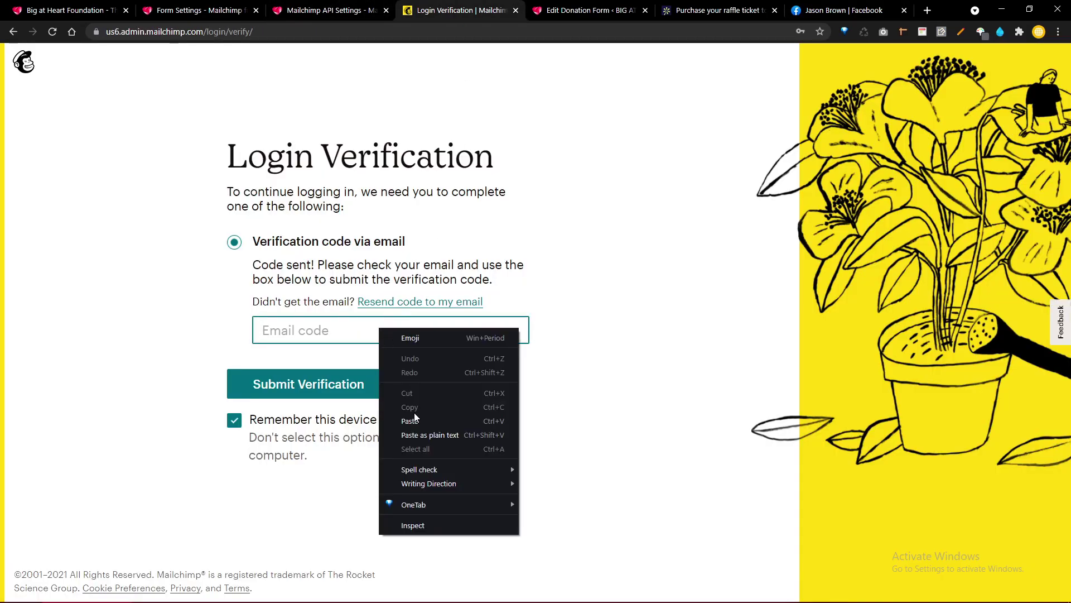
pyautogui.click(414, 419)
pyautogui.click(345, 393)
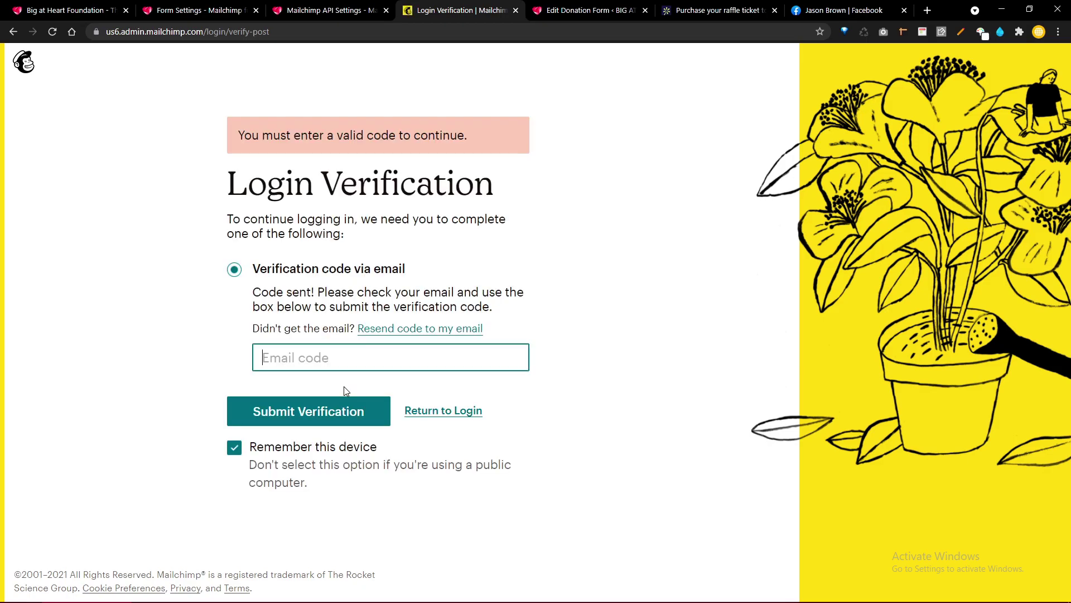
pyautogui.rightClick(346, 349)
pyautogui.click(376, 435)
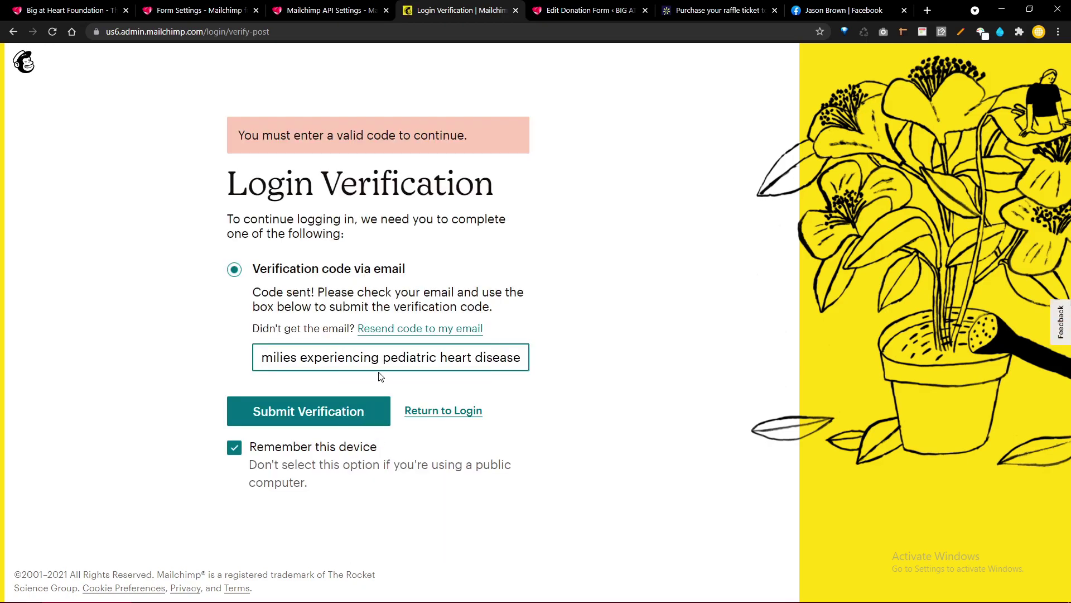
# Step: Reopen Gmail in a new tab and copy the verification code from the Mailchimp verification e-mail
pyautogui.click(927, 10)
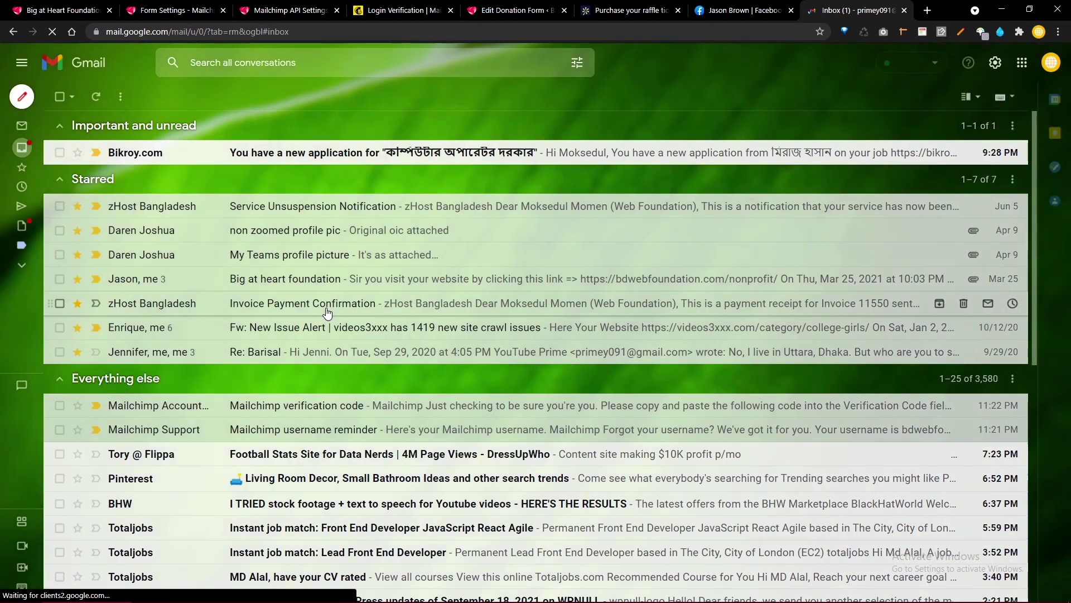
pyautogui.click(248, 409)
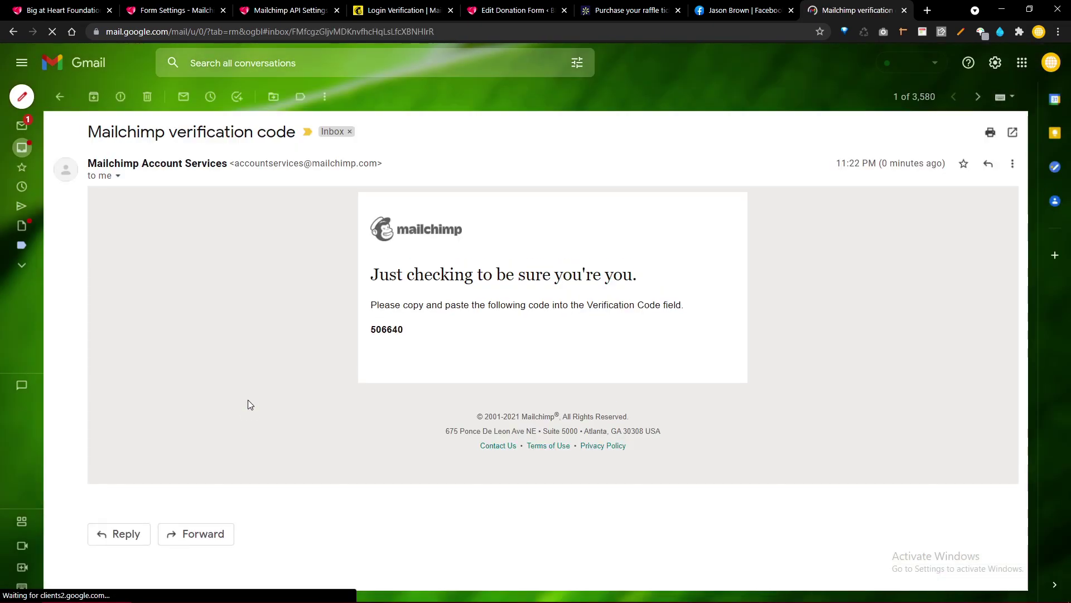
pyautogui.doubleClick(386, 329)
pyautogui.rightClick(382, 334)
pyautogui.click(409, 340)
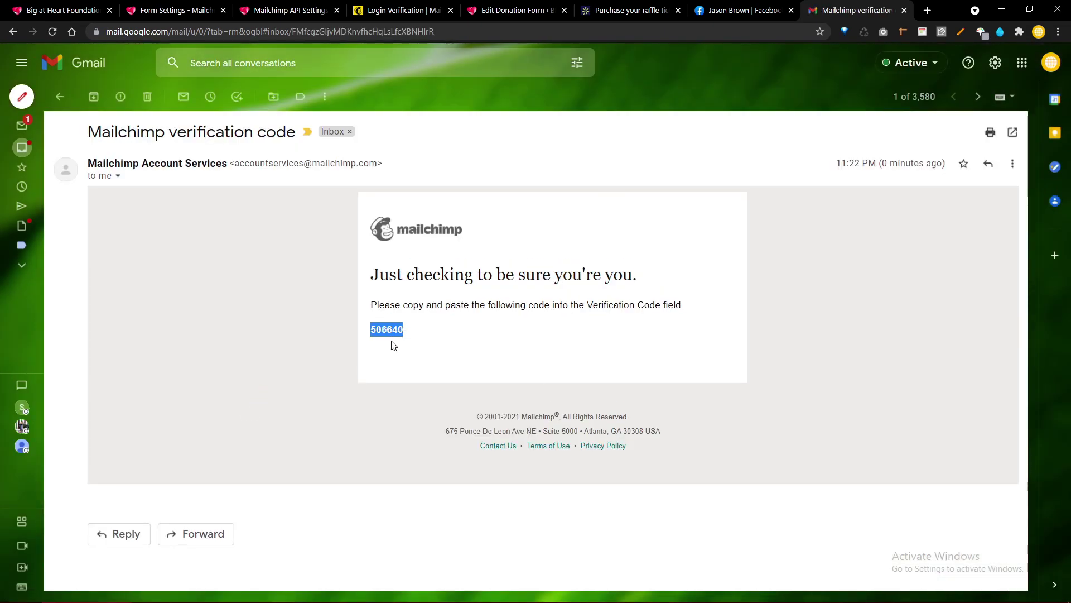
# Step: Replace the text in Mailchimp's e-mail code field with the verification code, submit it, and close the mail tab
pyautogui.click(399, 10)
pyautogui.tripleClick(315, 356)
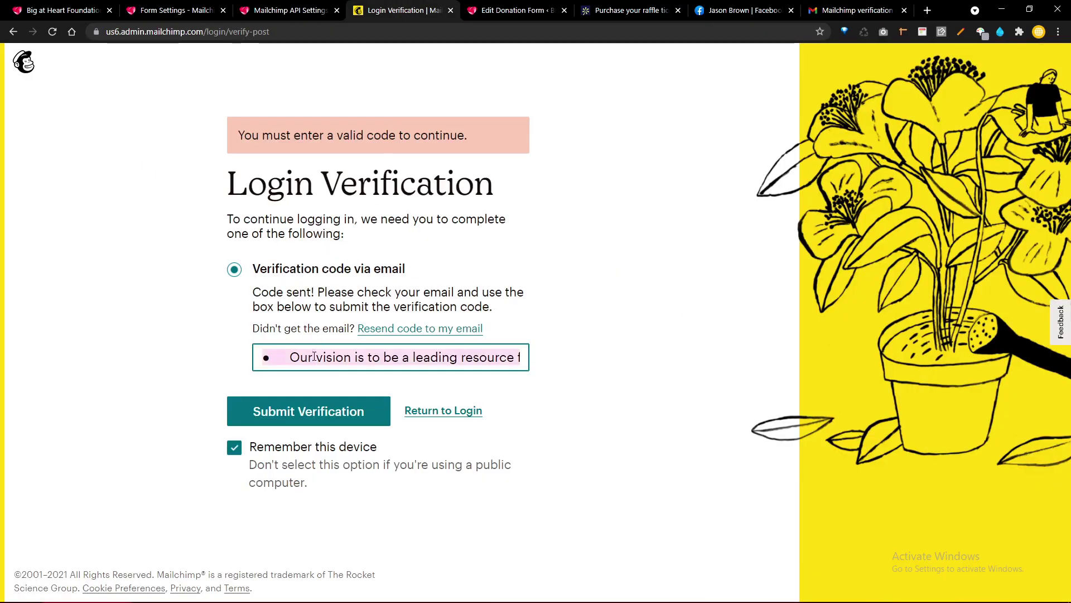
pyautogui.rightClick(315, 357)
pyautogui.click(327, 414)
pyautogui.click(328, 415)
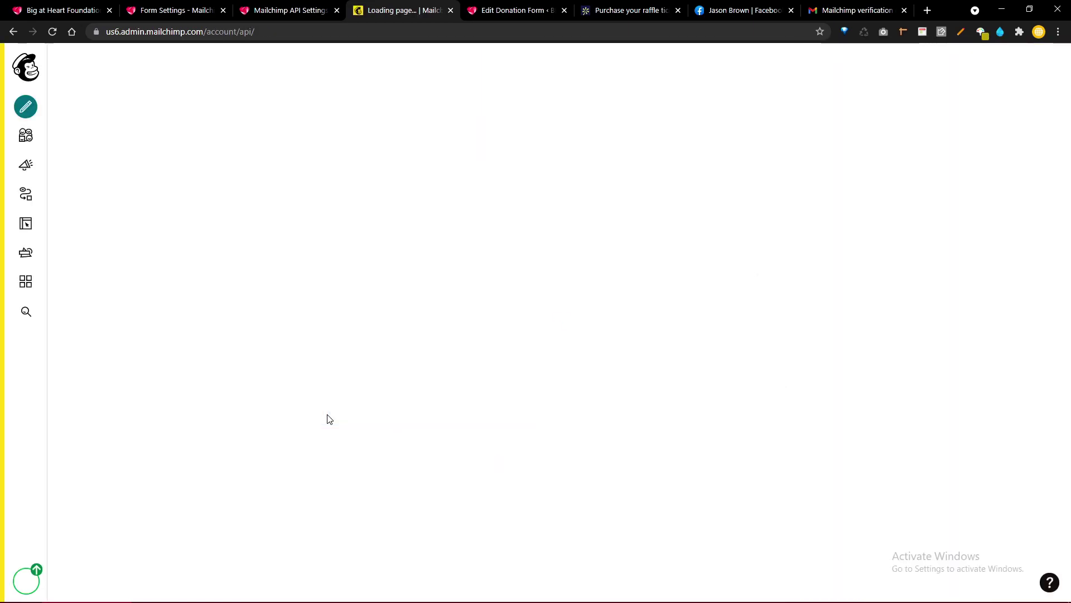
pyautogui.click(904, 10)
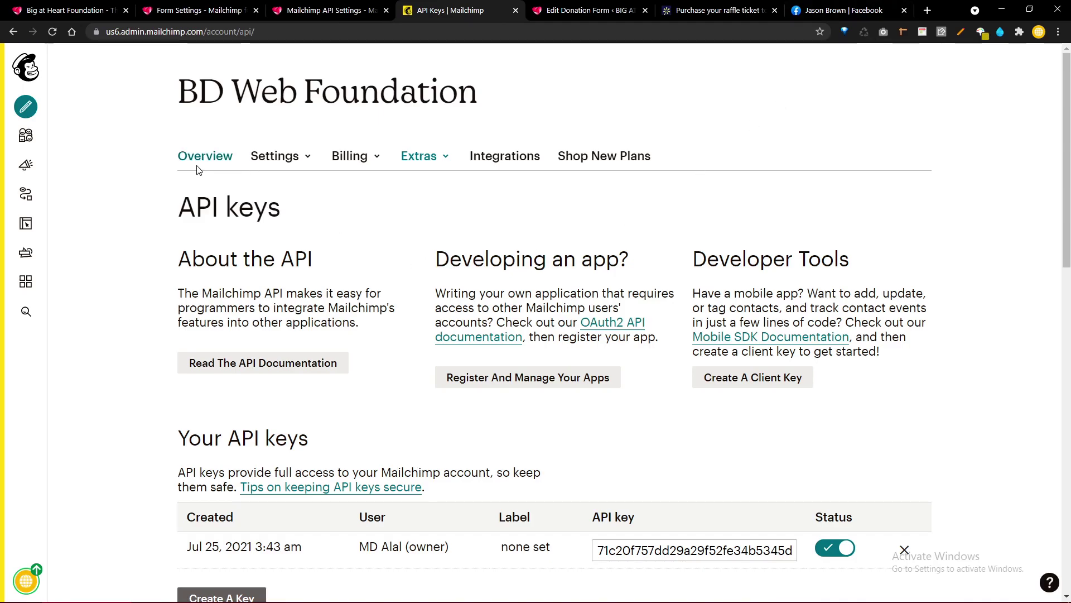
# Step: Copy the existing API key listed under Your API keys in the Mailchimp account
pyautogui.scroll(-3, 258, 337)
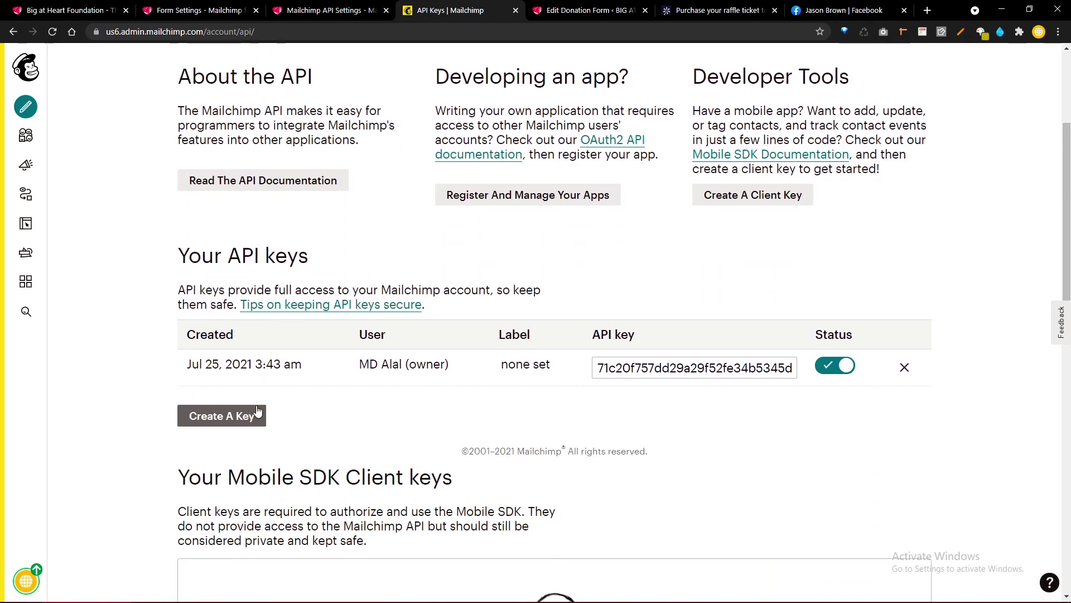
pyautogui.click(723, 368)
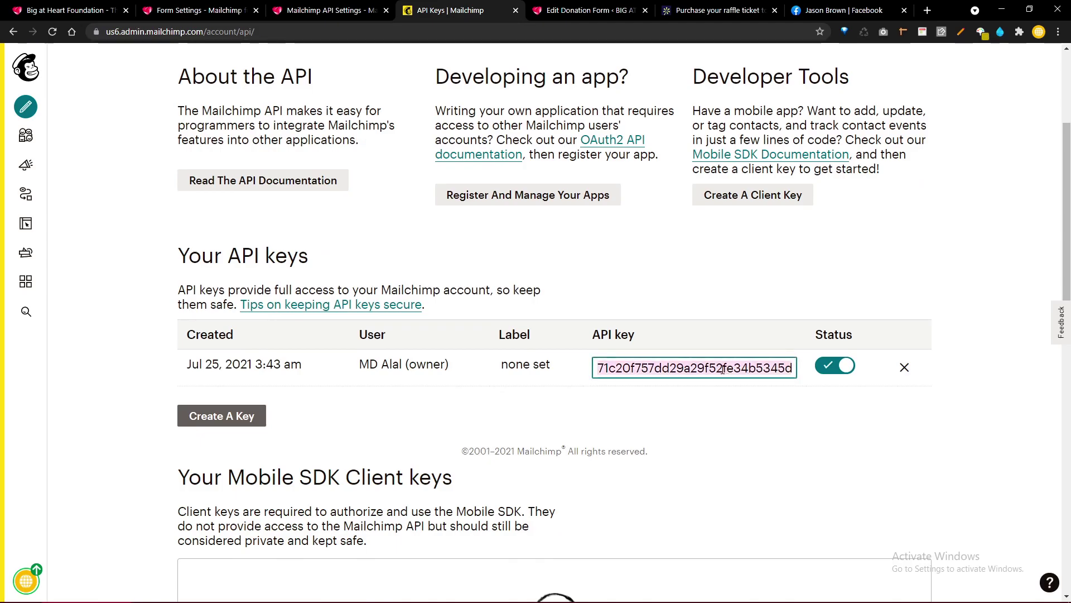
pyautogui.rightClick(723, 368)
pyautogui.click(753, 424)
pyautogui.click(431, 417)
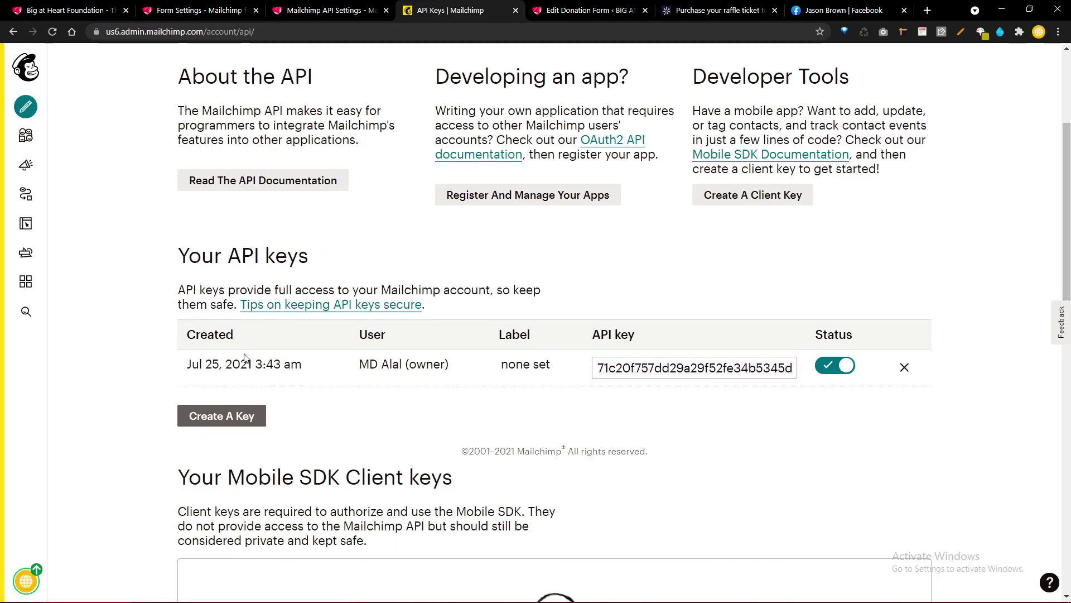
pyautogui.scroll(-5, 270, 403)
# Step: Paste the Mailchimp API key into the API Key field of the Mailchimp for WordPress settings and save the changes
pyautogui.click(182, 10)
pyautogui.click(432, 8)
pyautogui.click(345, 6)
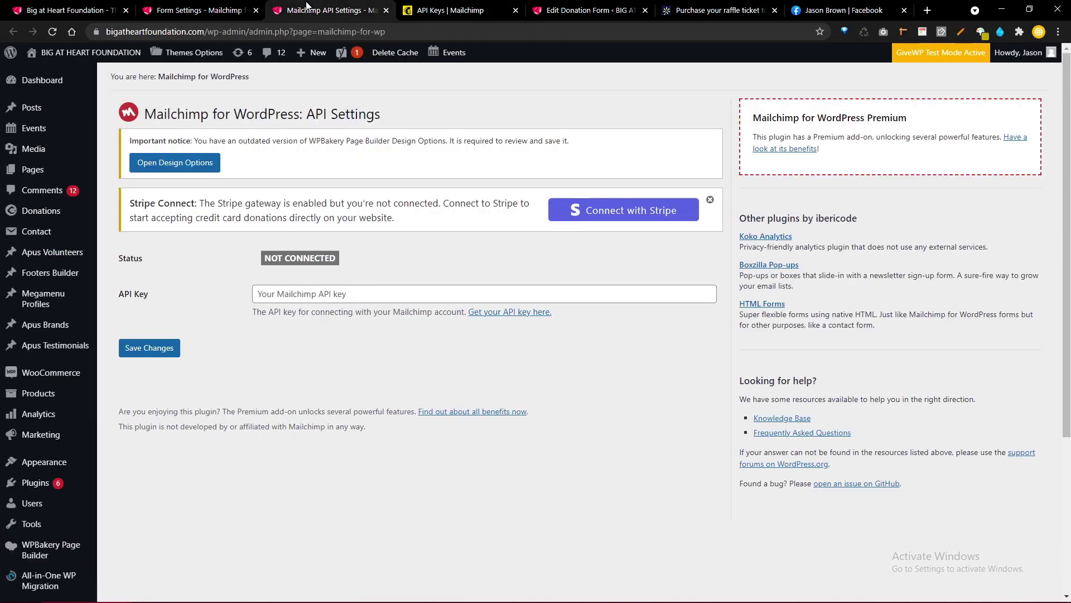
pyautogui.click(318, 293)
pyautogui.rightClick(318, 291)
pyautogui.click(346, 391)
pyautogui.click(149, 347)
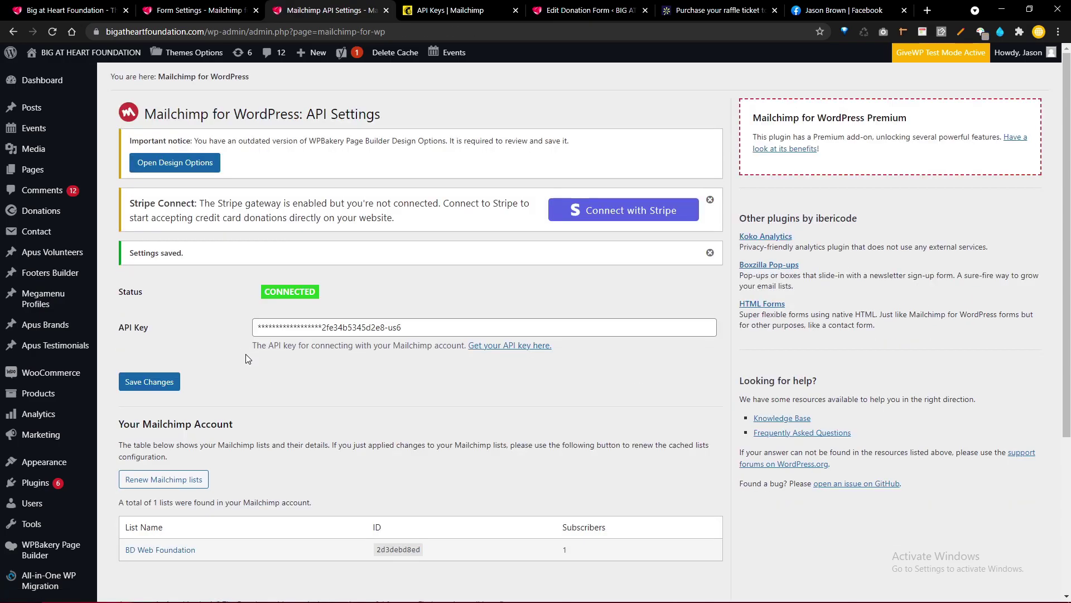
# Step: Check the connected Mailchimp account's lists in WordPress, look through Mailchimp's API keys page, and close that page
pyautogui.scroll(-2, 245, 354)
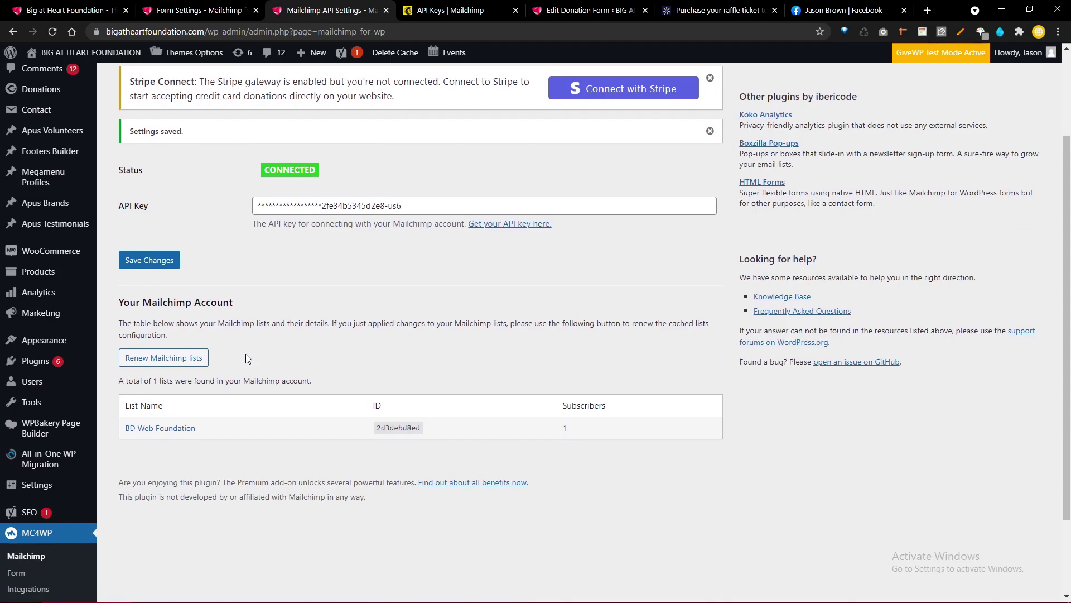
pyautogui.click(463, 6)
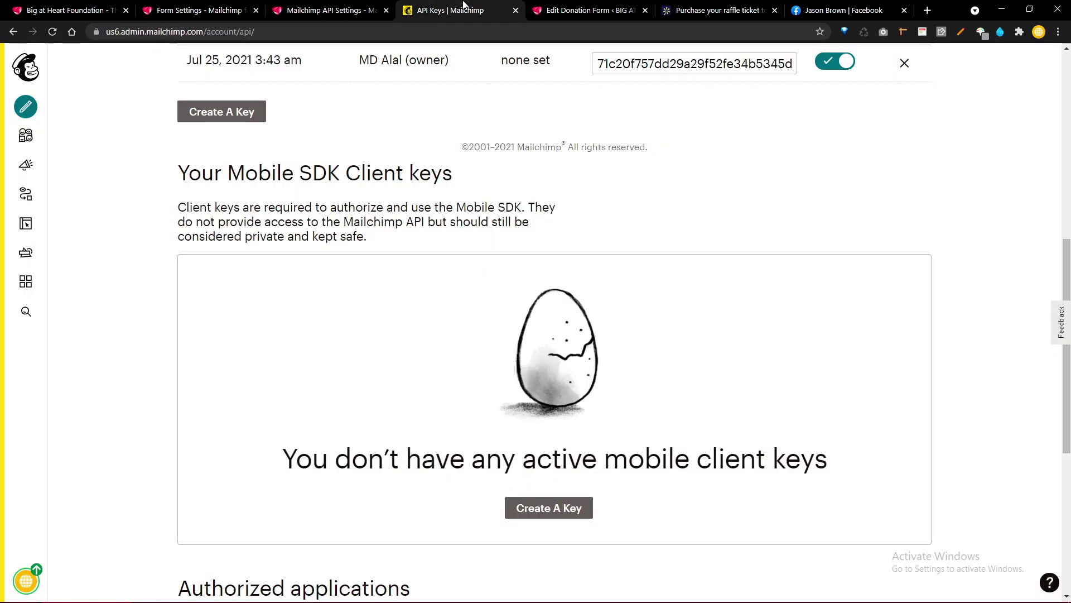
pyautogui.scroll(-5, 454, 175)
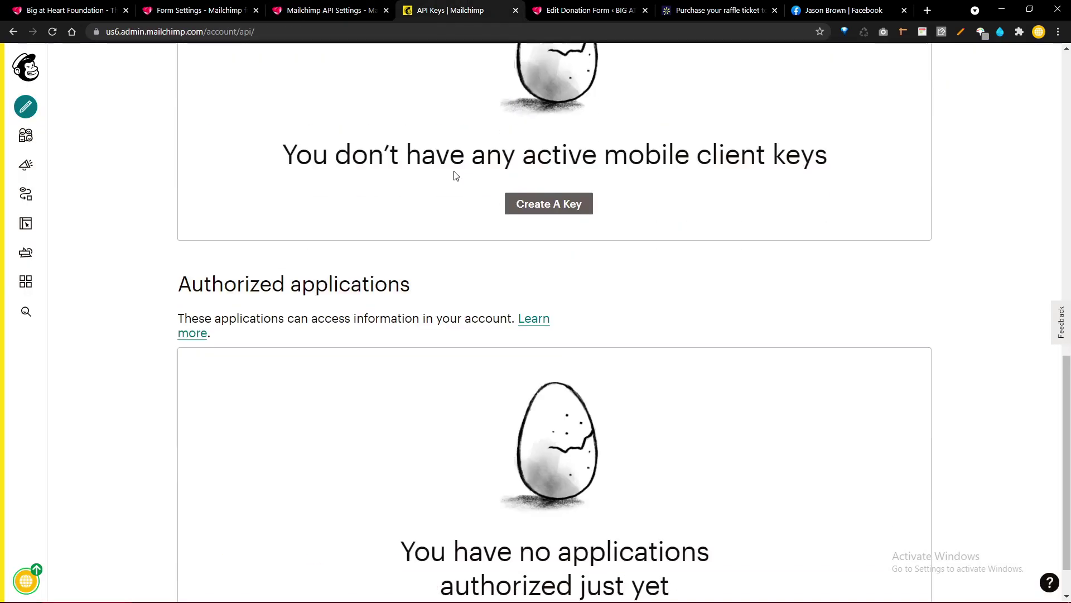
pyautogui.scroll(-1, 531, 67)
pyautogui.hotkey('ctrl', 'w')
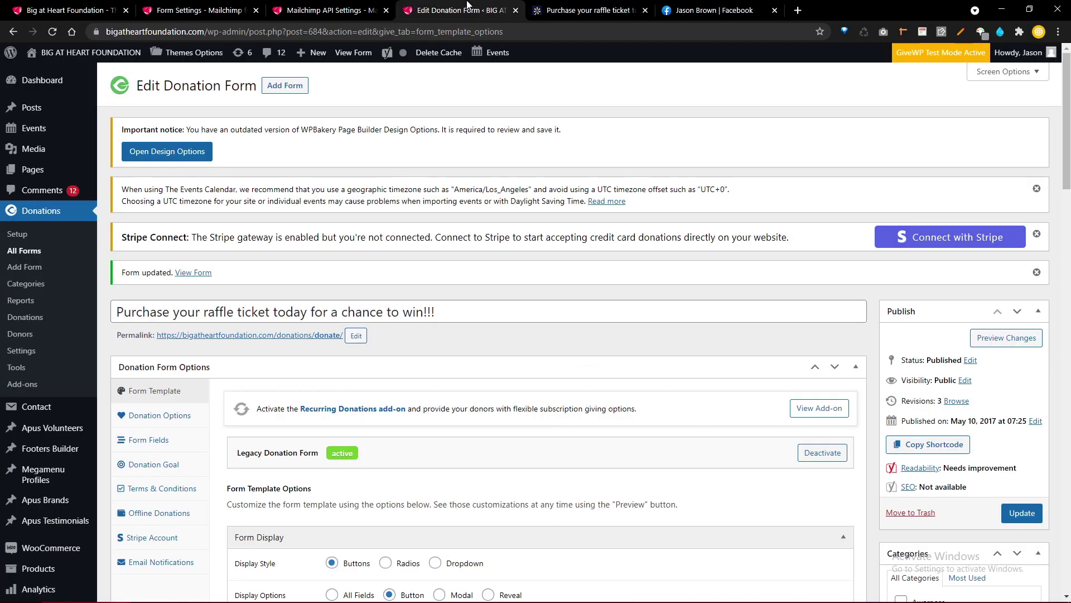
# Step: Test the homepage newsletter form by submitting the filled-in e-mail address, and check the Mailchimp form and API settings
pyautogui.click(329, 10)
pyautogui.click(32, 12)
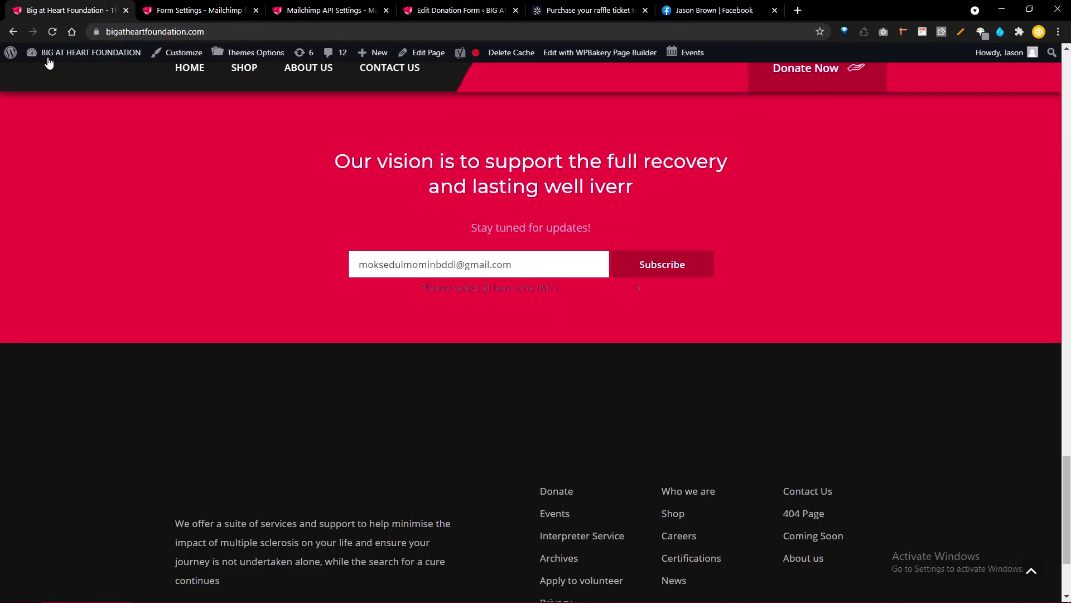
pyautogui.click(659, 264)
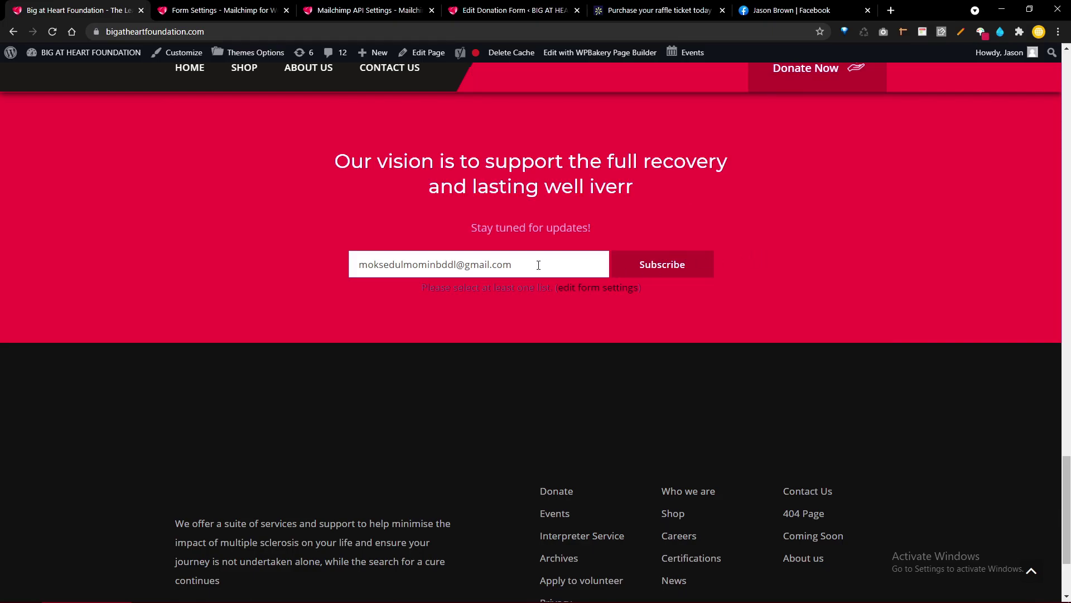
pyautogui.click(220, 7)
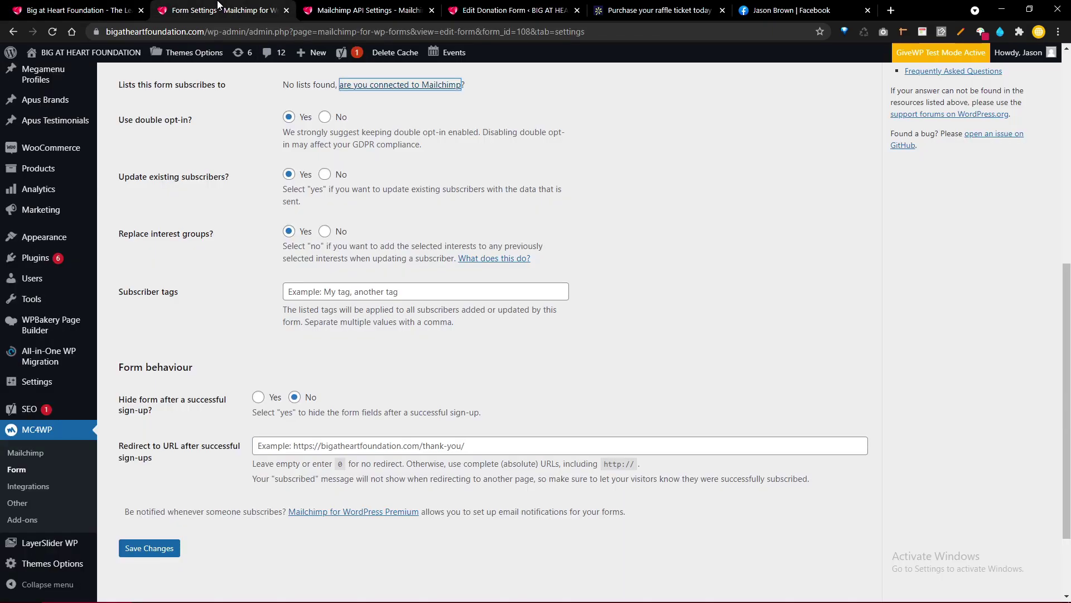
pyautogui.click(379, 6)
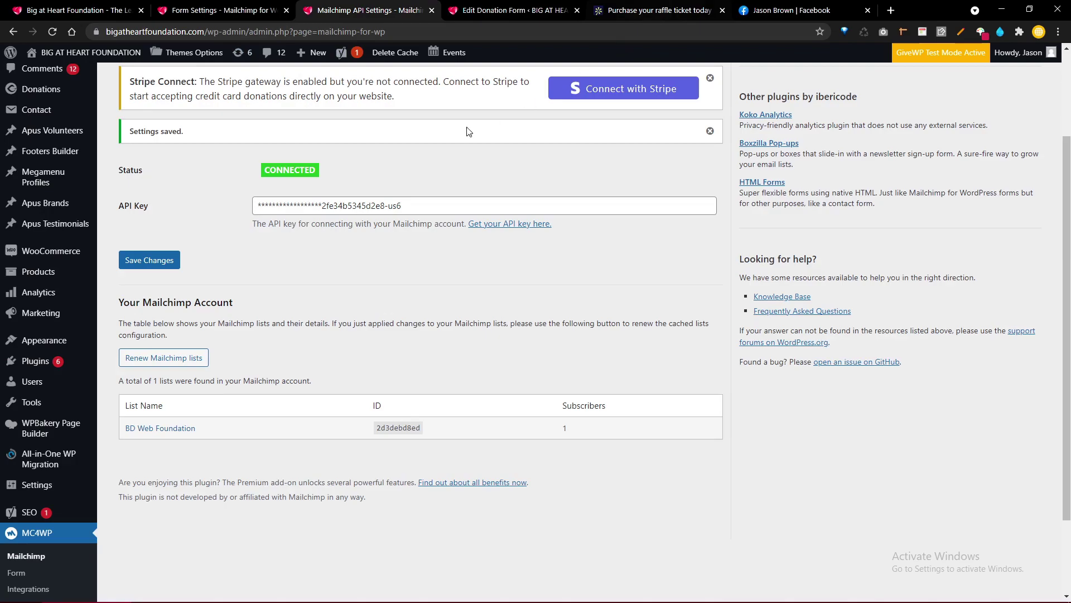
# Step: Review the homepage from the header down to the footer, and open the site's Widgets page in a separate tab
pyautogui.click(92, 6)
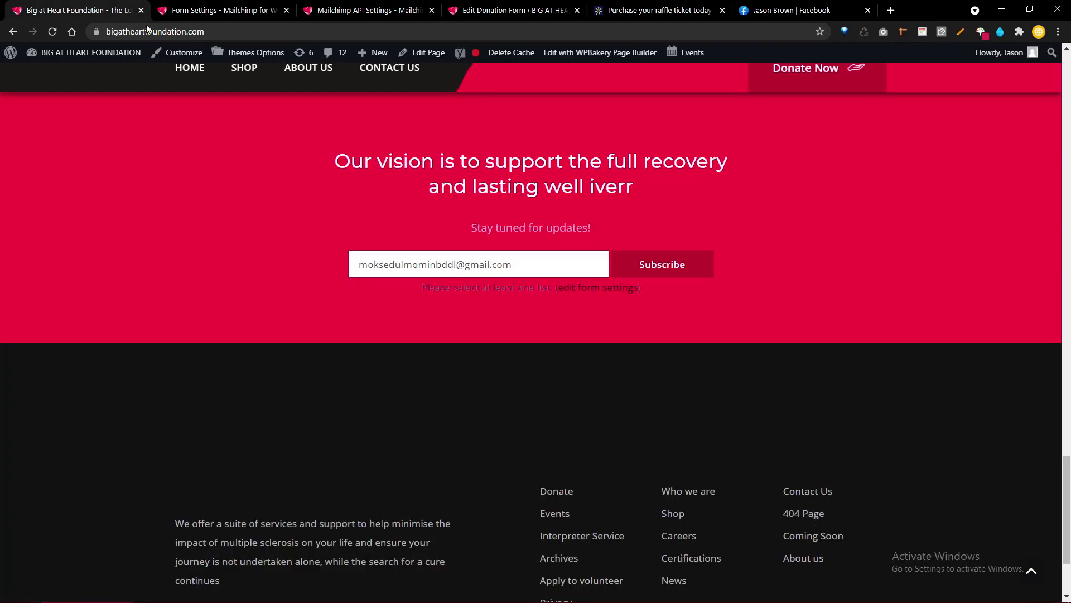
pyautogui.scroll(15, 393, 269)
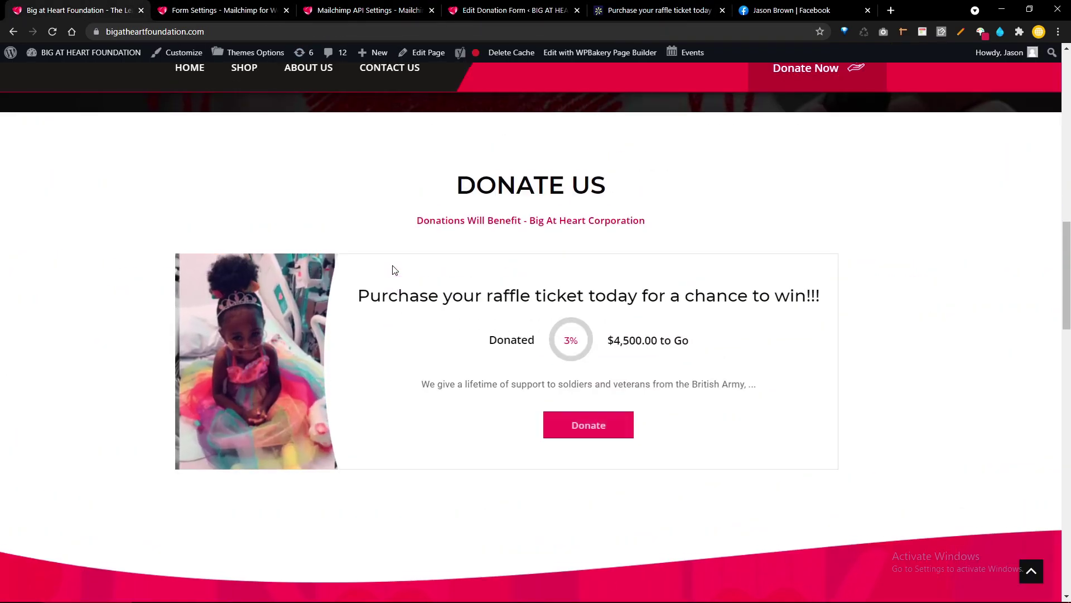
pyautogui.scroll(10, 394, 270)
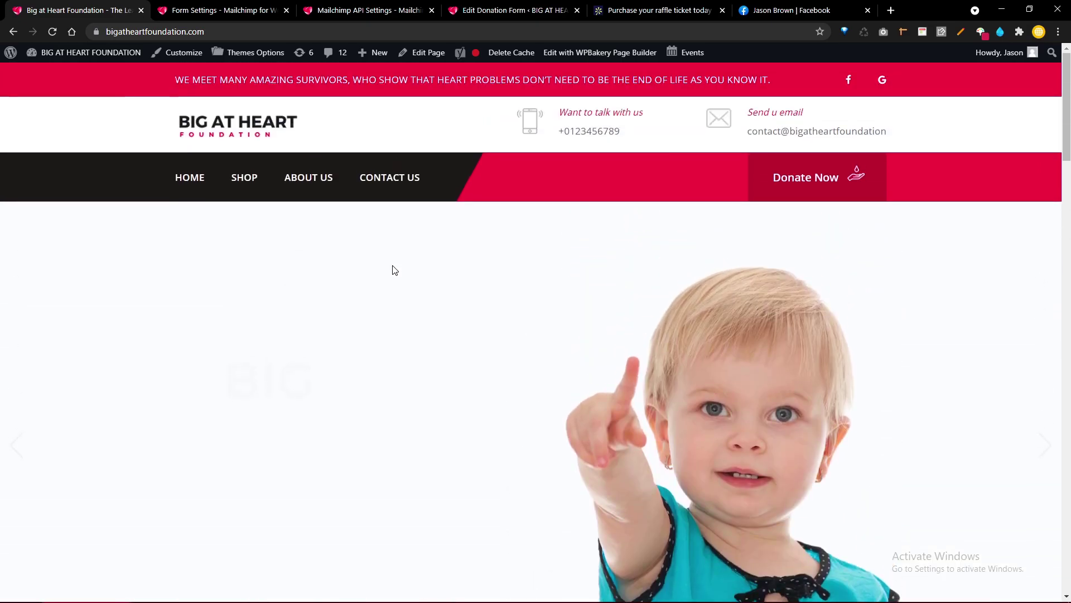
pyautogui.click(223, 8)
pyautogui.click(114, 7)
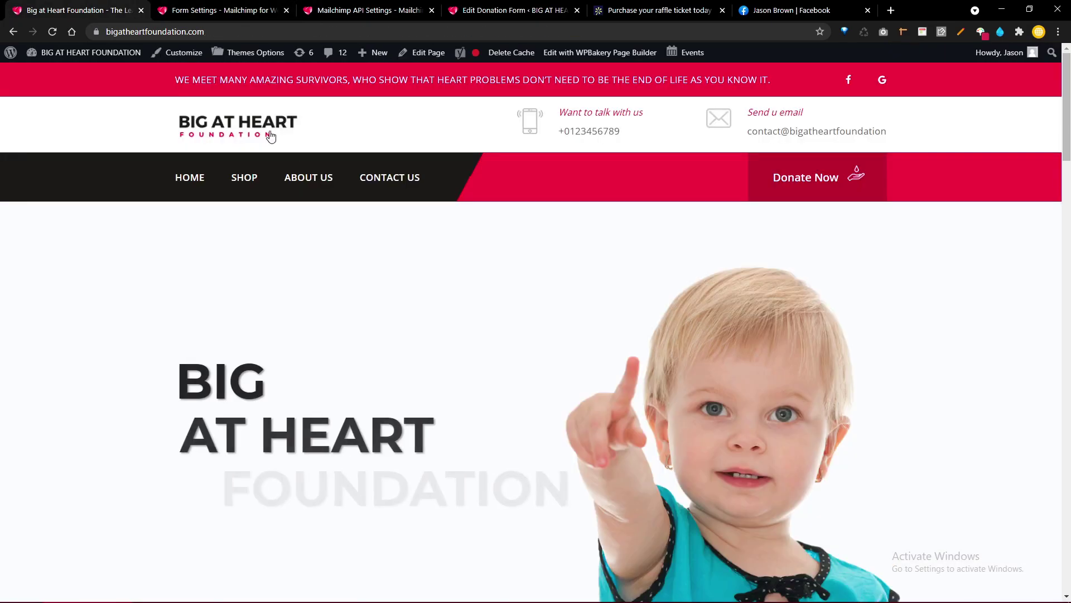
pyautogui.scroll(-10, 529, 141)
pyautogui.scroll(-15, 529, 141)
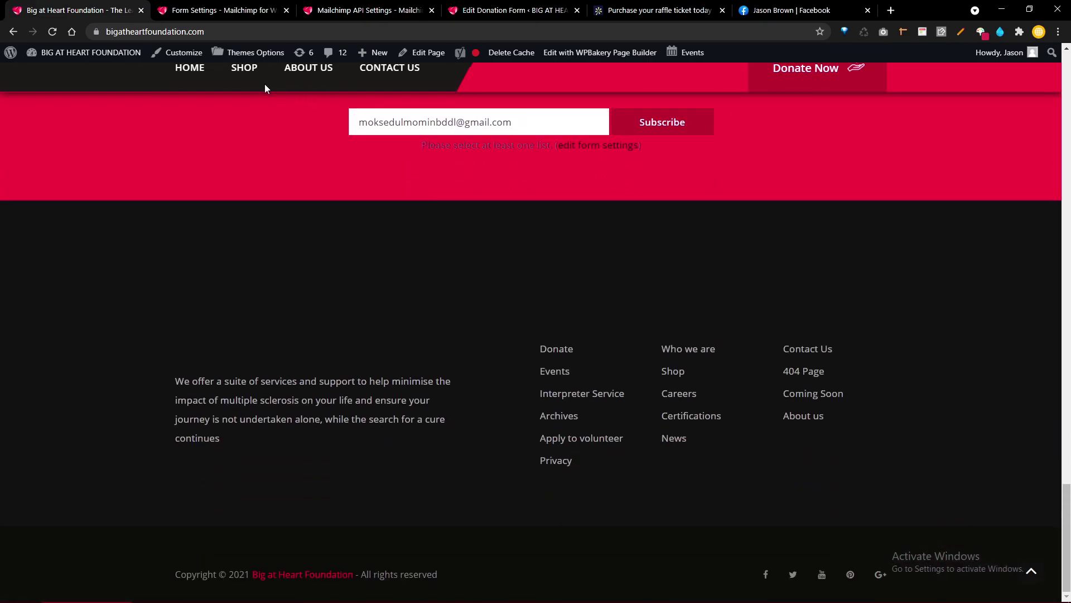
pyautogui.moveTo(99, 56)
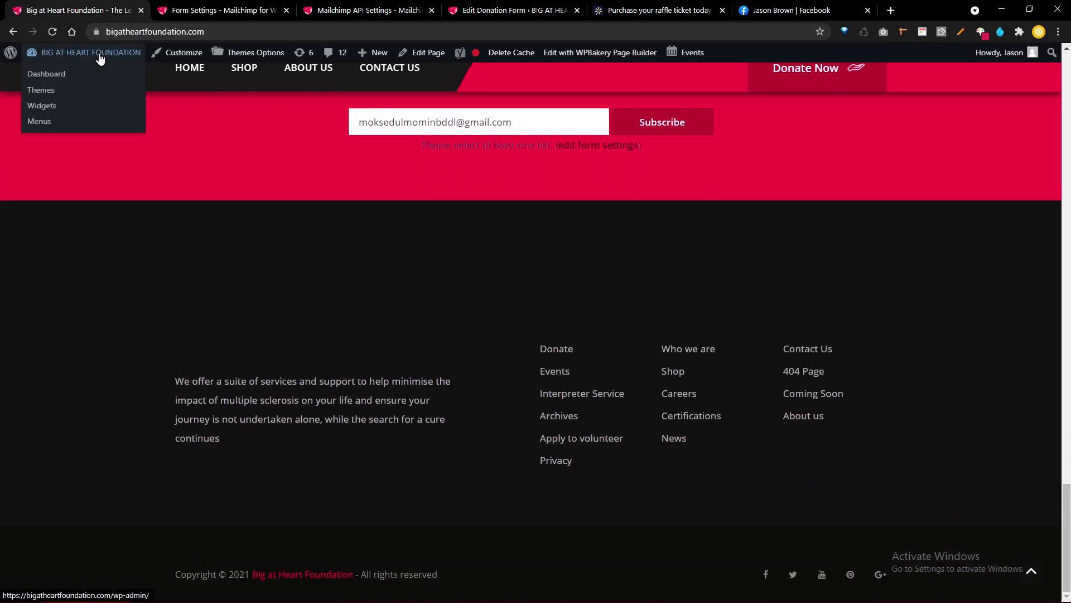
pyautogui.middleClick(92, 113)
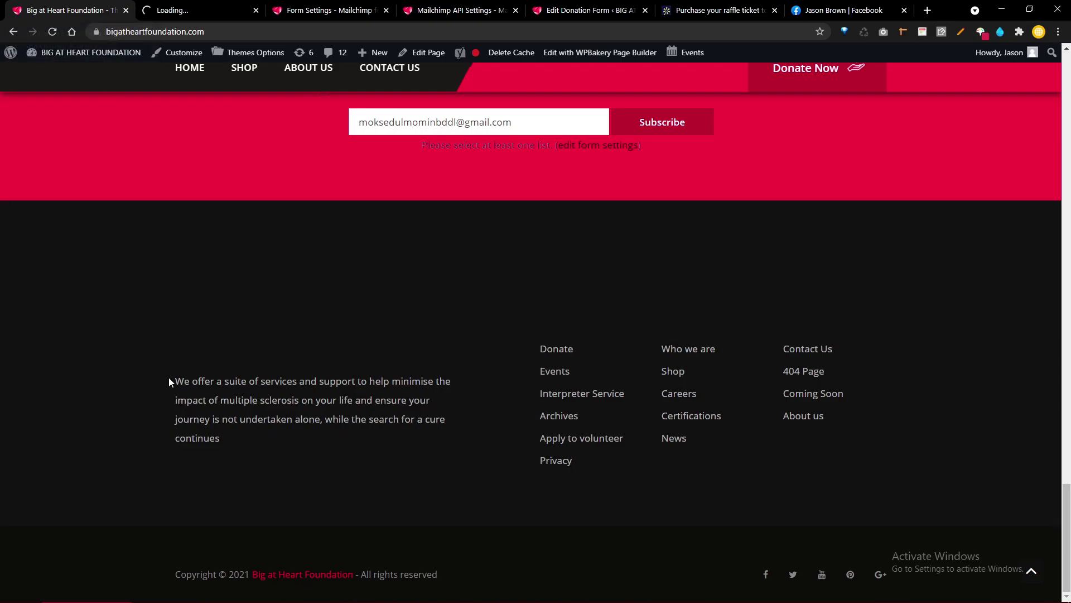
# Step: Copy the About paragraph describing the PlayStation5 raffle from the RallyUp campaign page
pyautogui.click(714, 7)
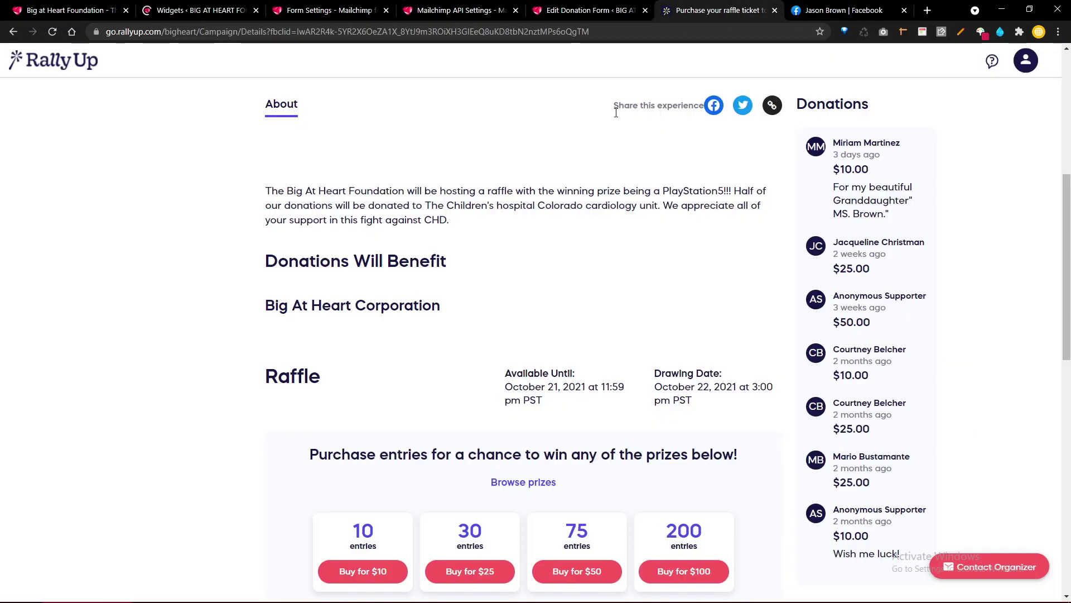
pyautogui.doubleClick(296, 192)
pyautogui.moveTo(265, 192); pyautogui.dragTo(470, 221)
pyautogui.rightClick(431, 213)
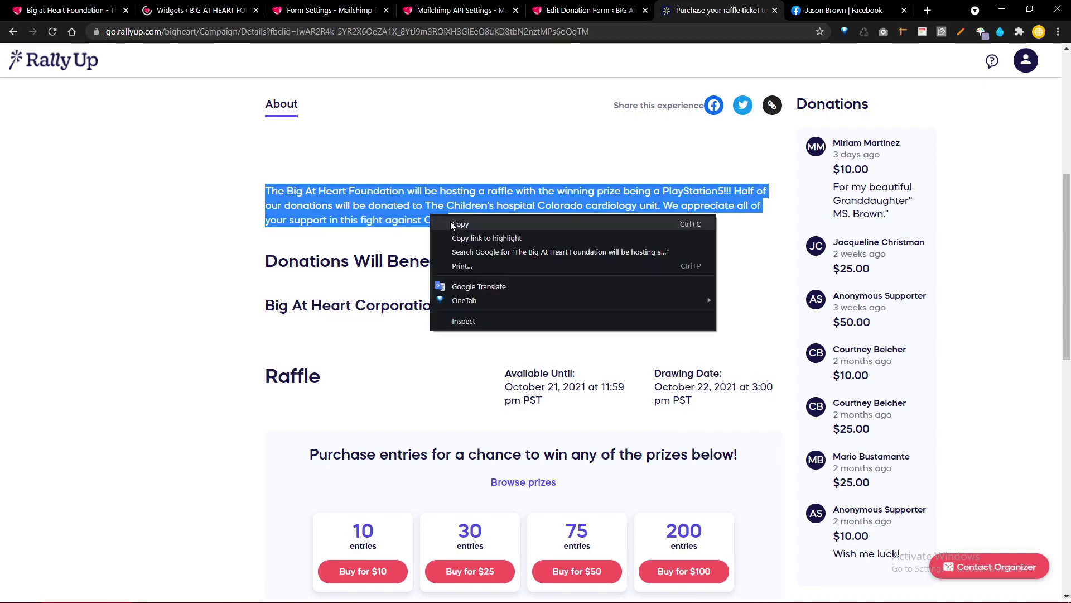
pyautogui.click(450, 221)
# Step: Compare the available widget areas with the homepage footer's description and link columns
pyautogui.click(151, 7)
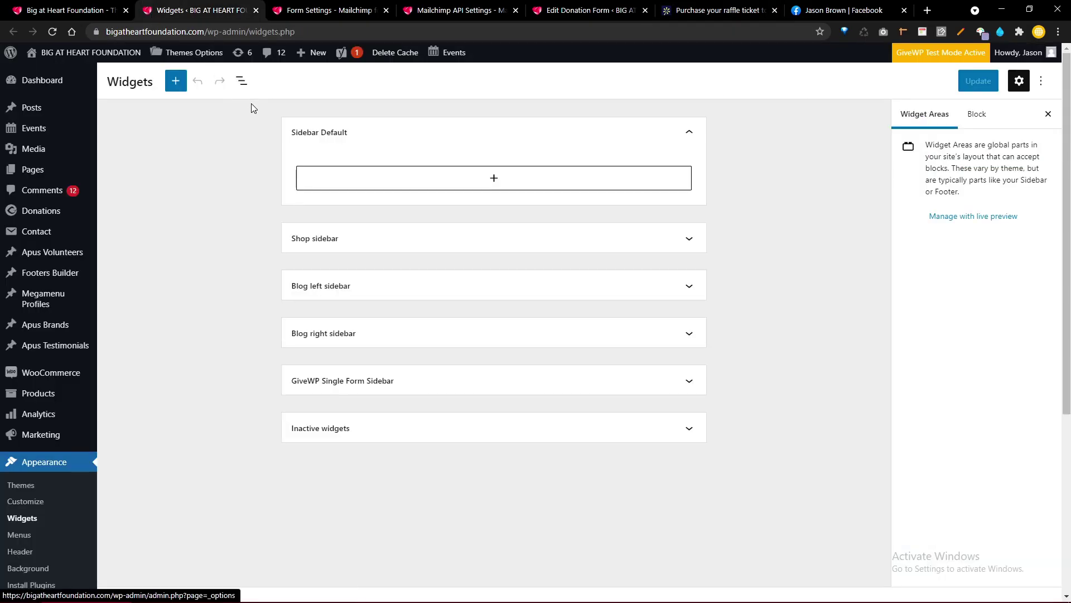
pyautogui.hotkey('ctrl', 'shift', 'Tab')
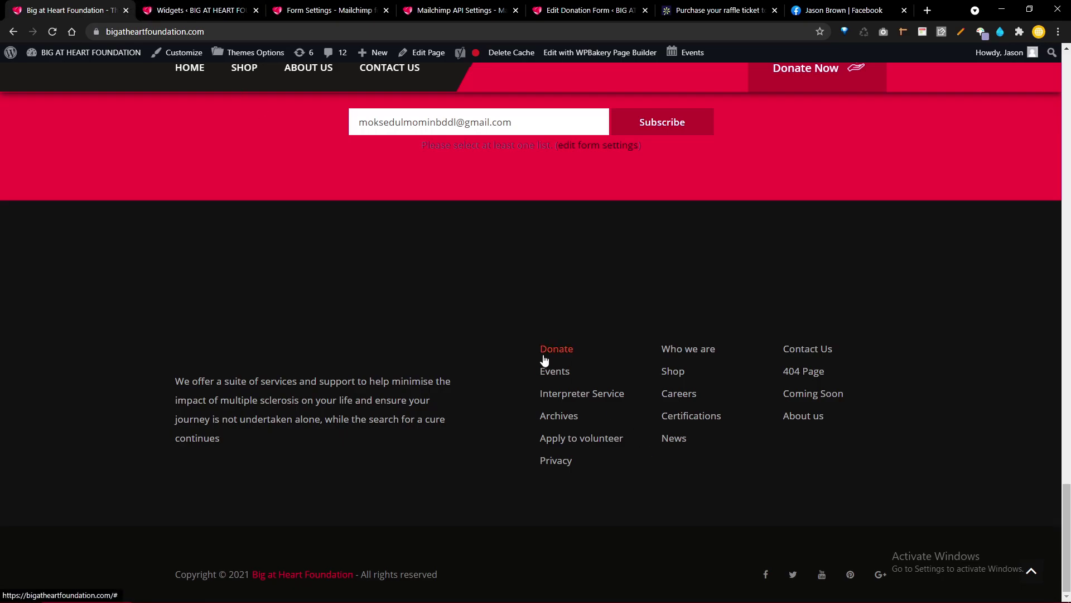
pyautogui.scroll(6, 545, 357)
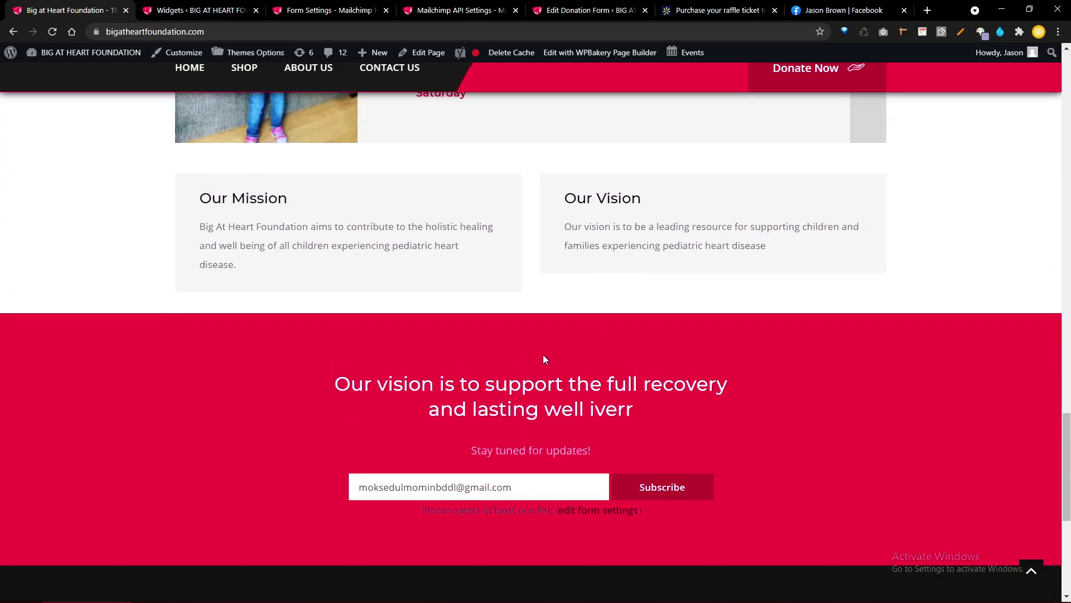
pyautogui.scroll(-6, 544, 358)
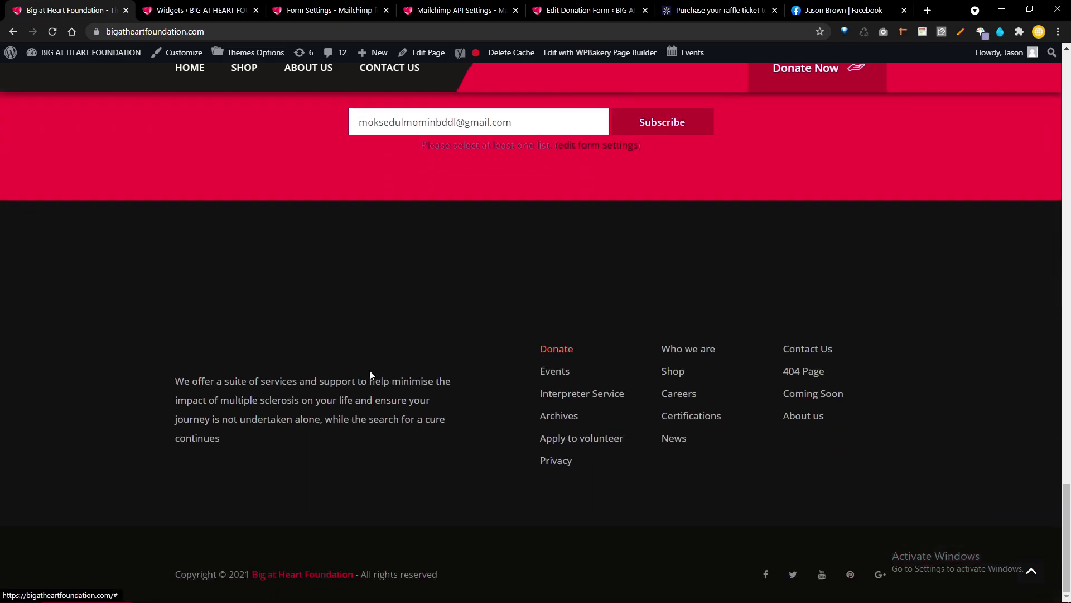
pyautogui.click(219, 9)
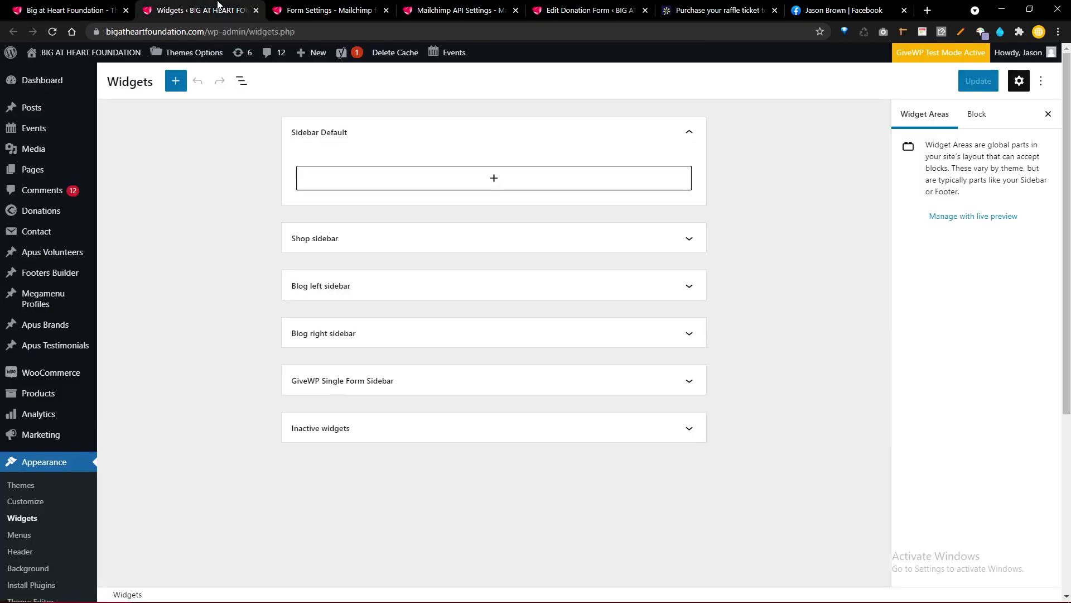
# Step: Open the theme's Footer options in a new tab and close the Widgets page
pyautogui.moveTo(192, 53)
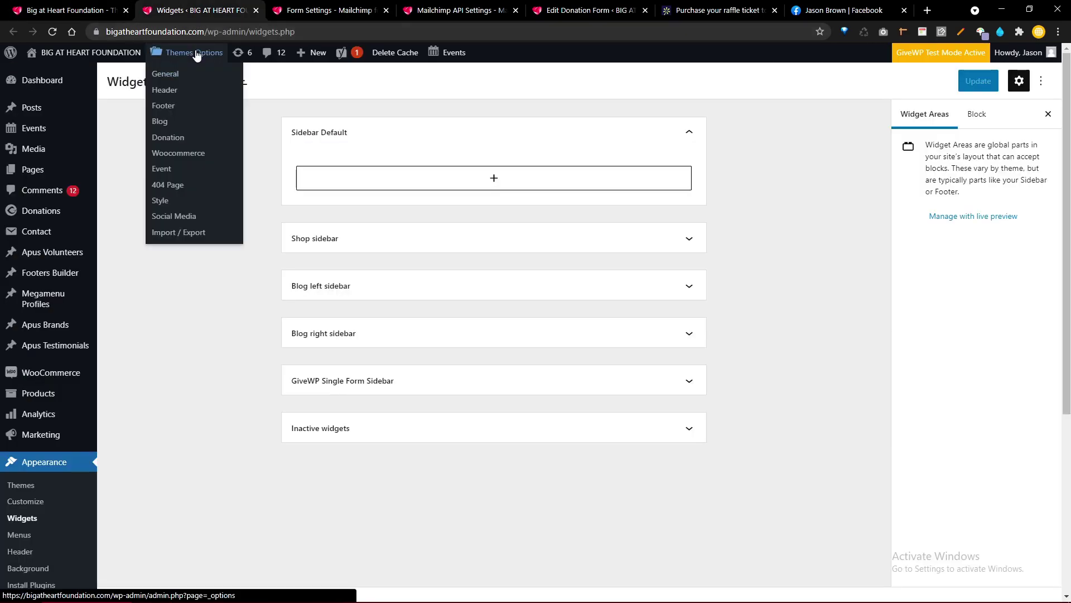
pyautogui.middleClick(185, 108)
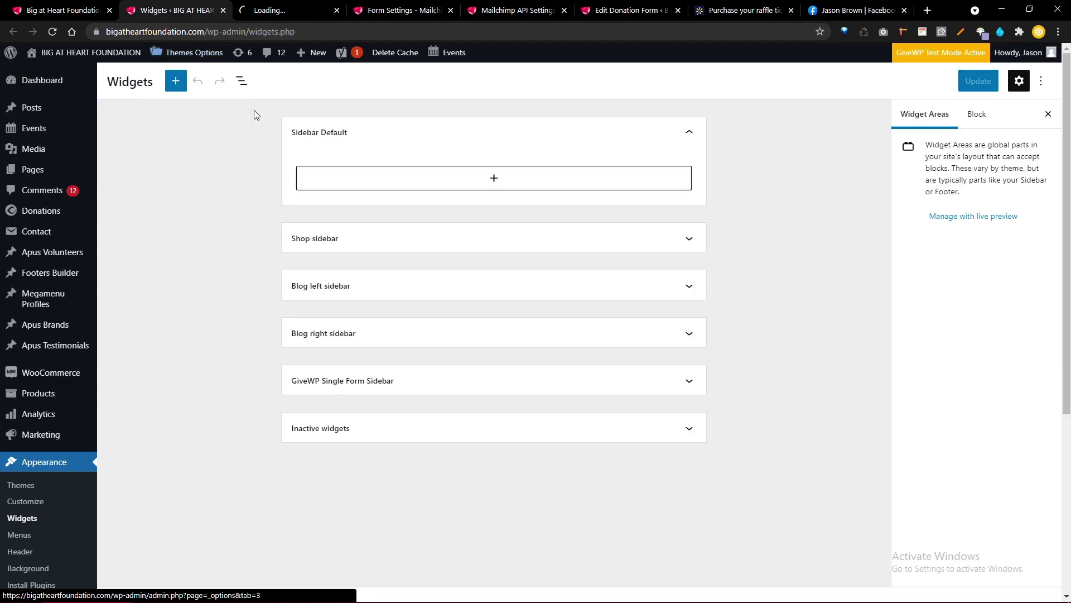
pyautogui.click(261, 6)
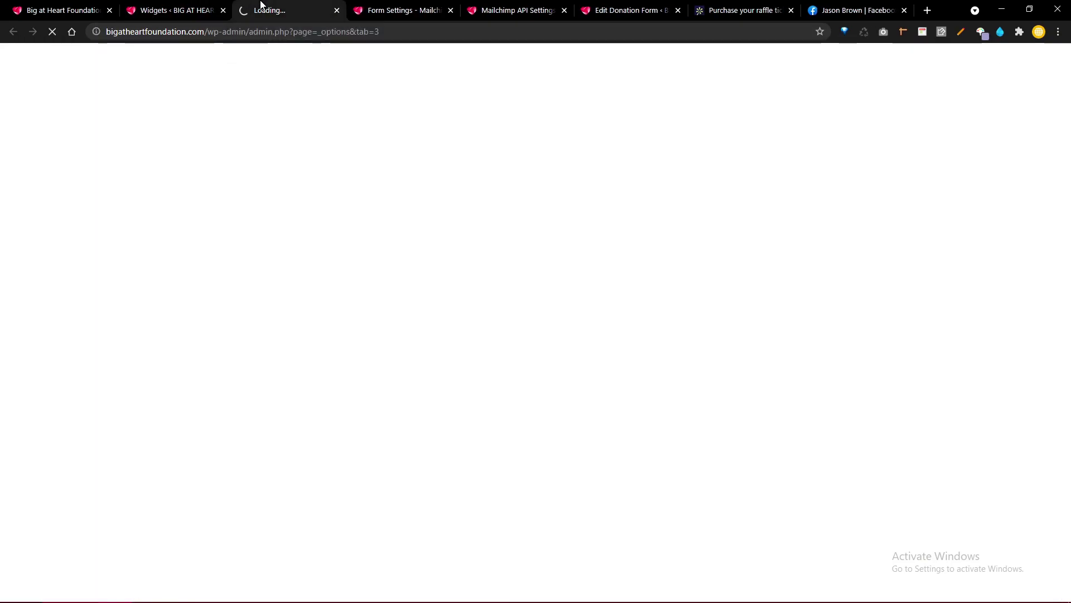
pyautogui.click(151, 8)
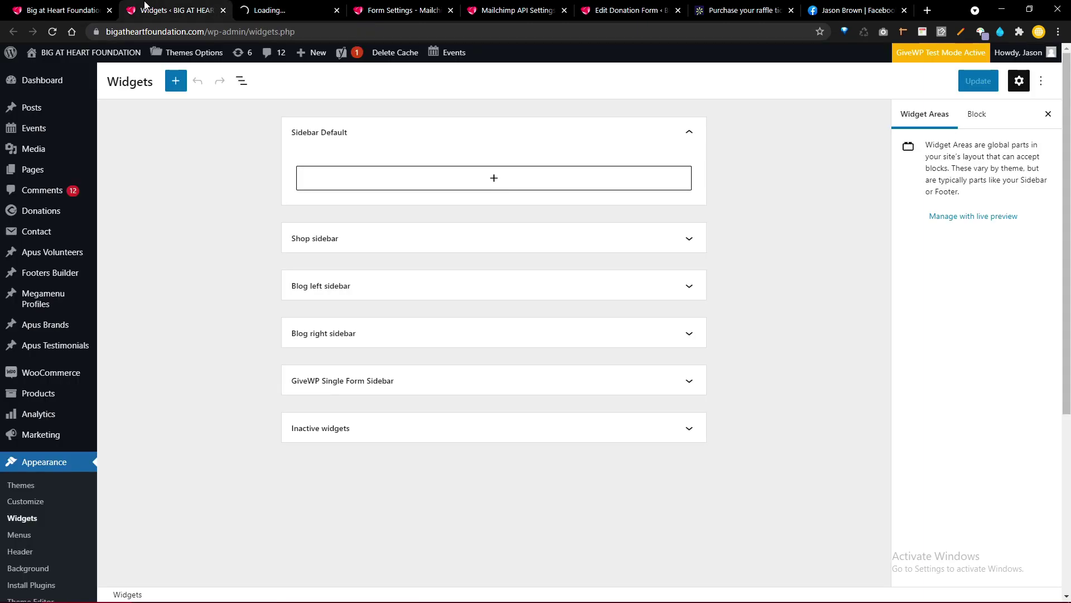
pyautogui.middleClick(144, 6)
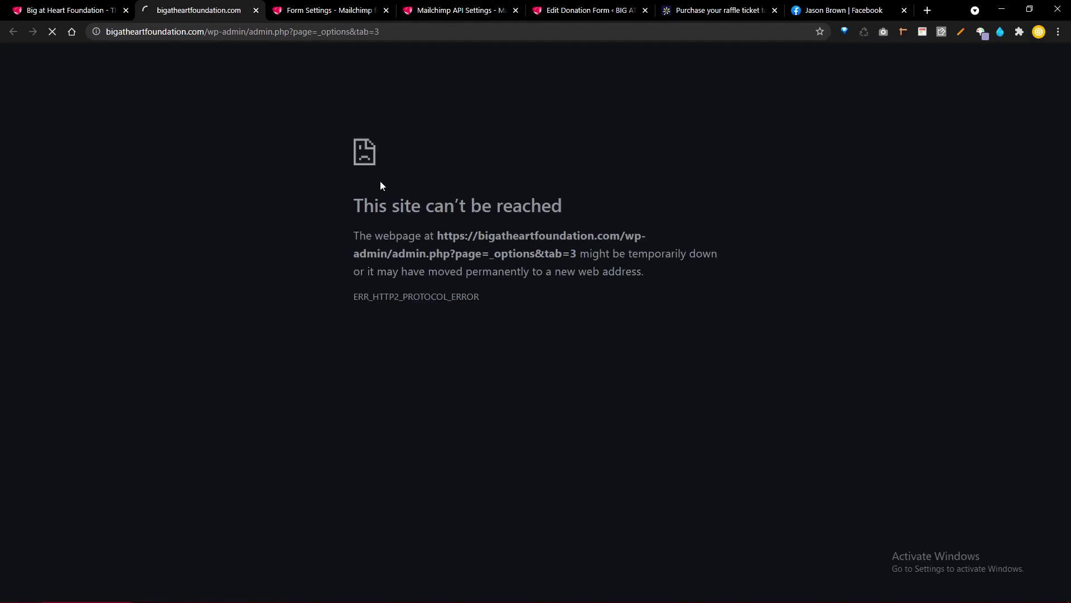
pyautogui.click(297, 4)
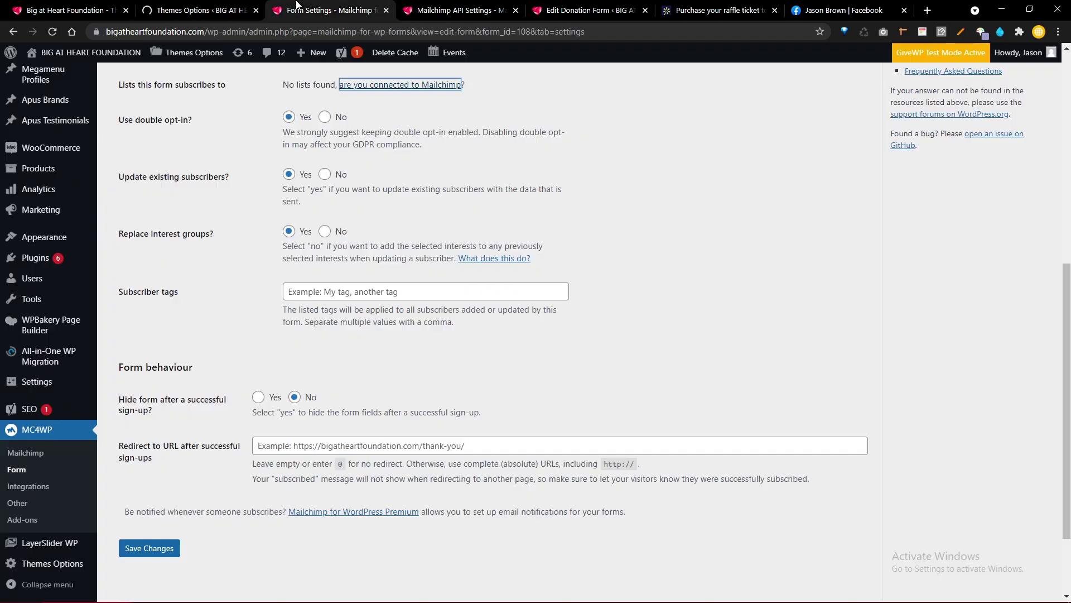
pyautogui.click(211, 5)
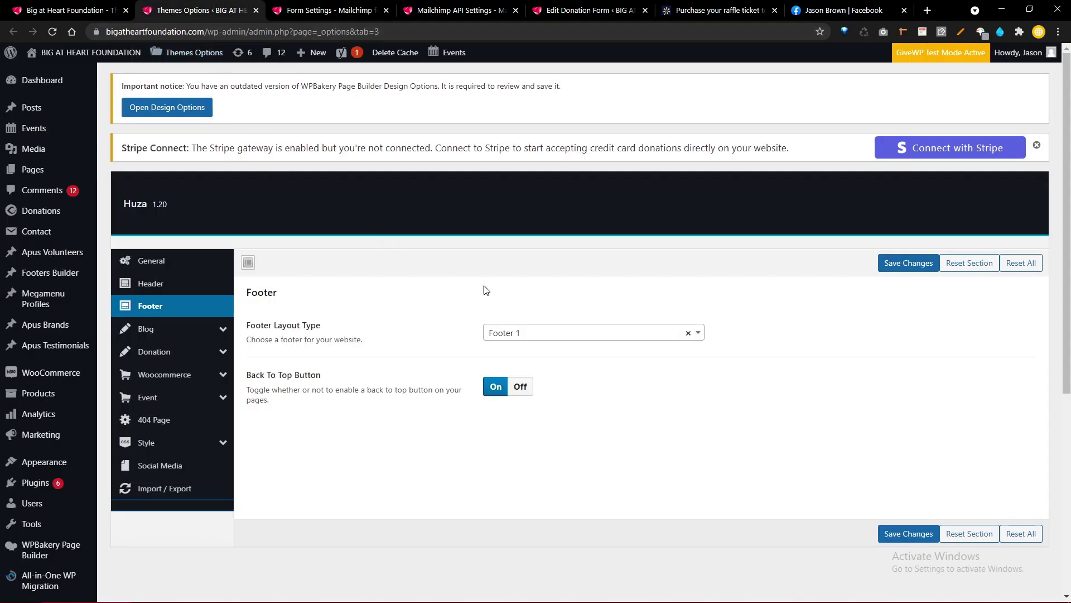
# Step: Clear the Footer Layout Type selection, save the theme options, and right-align the Copyright Text
pyautogui.click(555, 334)
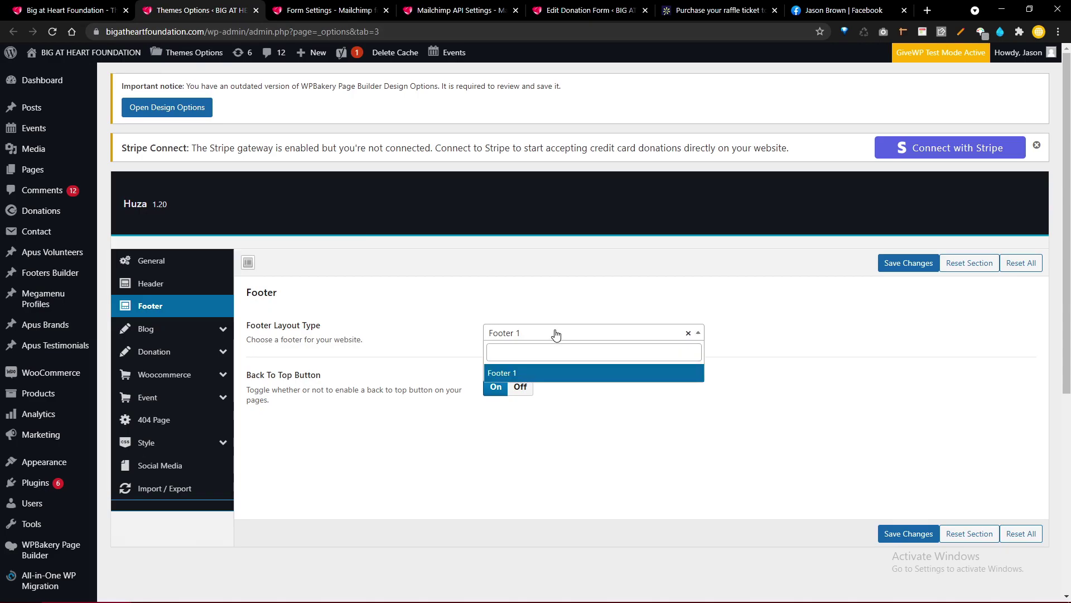
pyautogui.click(686, 333)
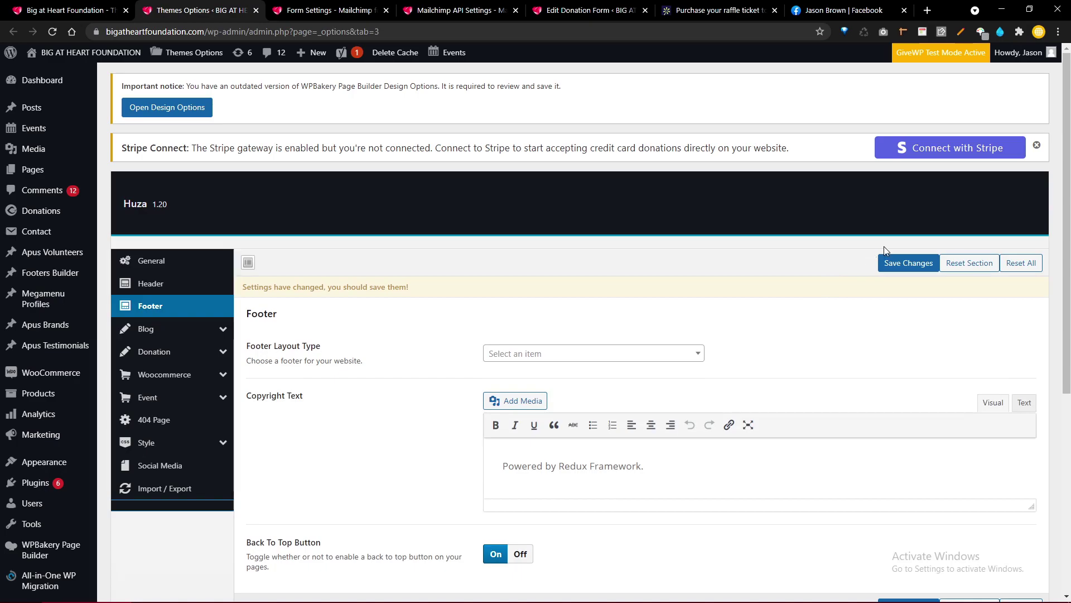
pyautogui.click(892, 261)
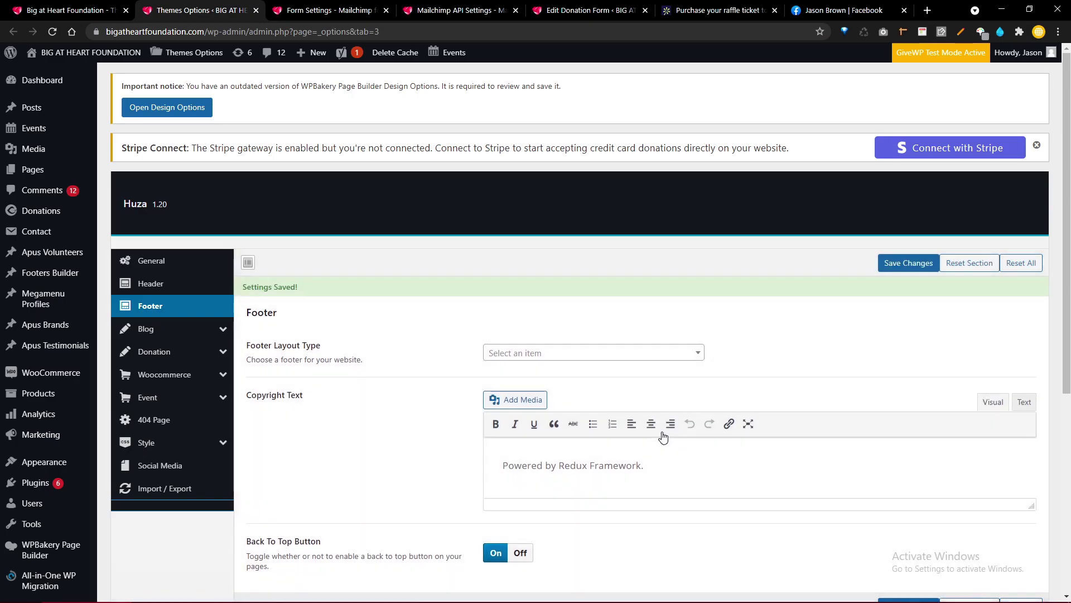
pyautogui.click(671, 424)
pyautogui.click(639, 468)
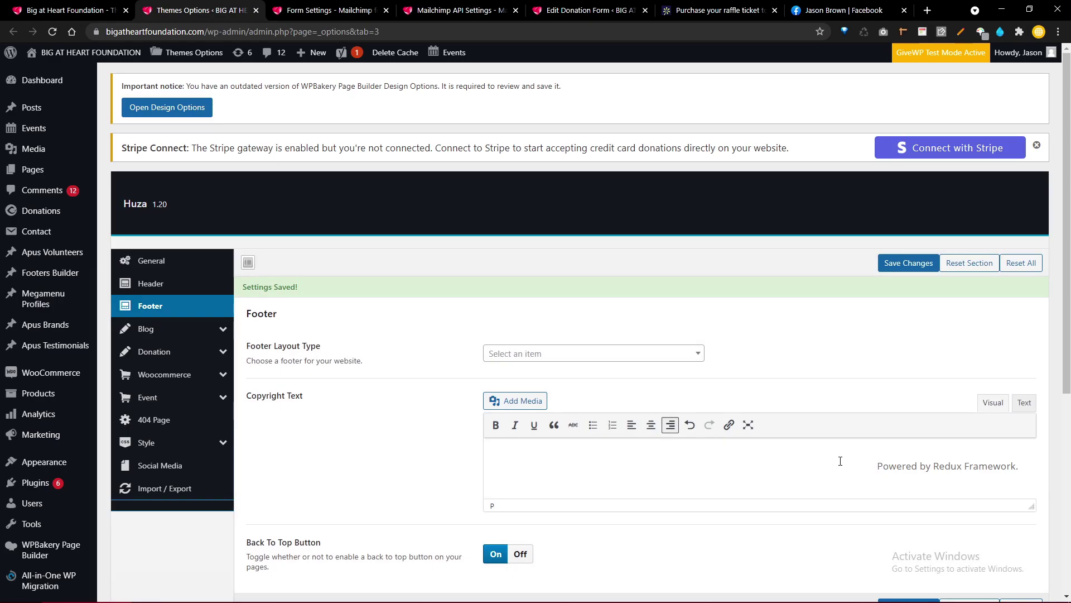
# Step: Reload the homepage without resubmitting the old form entry and check its footer
pyautogui.click(75, 10)
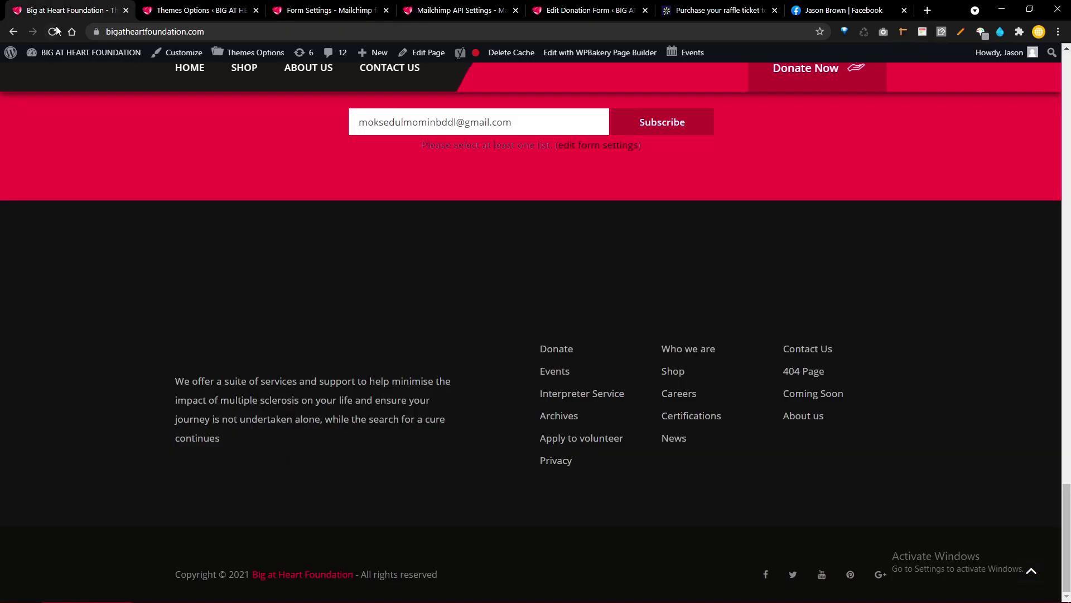
pyautogui.click(52, 31)
pyautogui.click(635, 126)
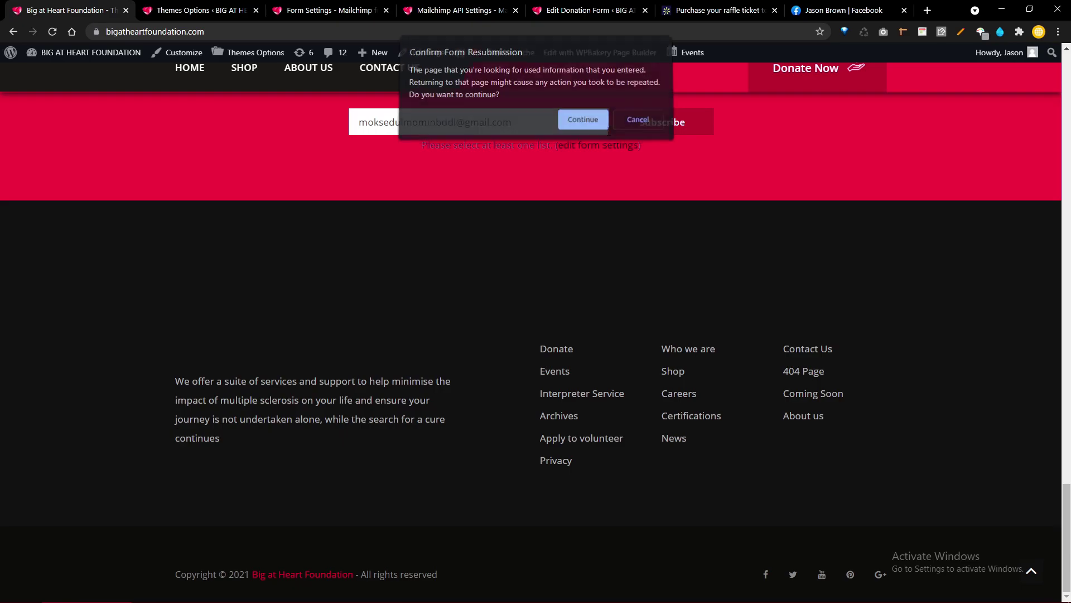
pyautogui.click(198, 72)
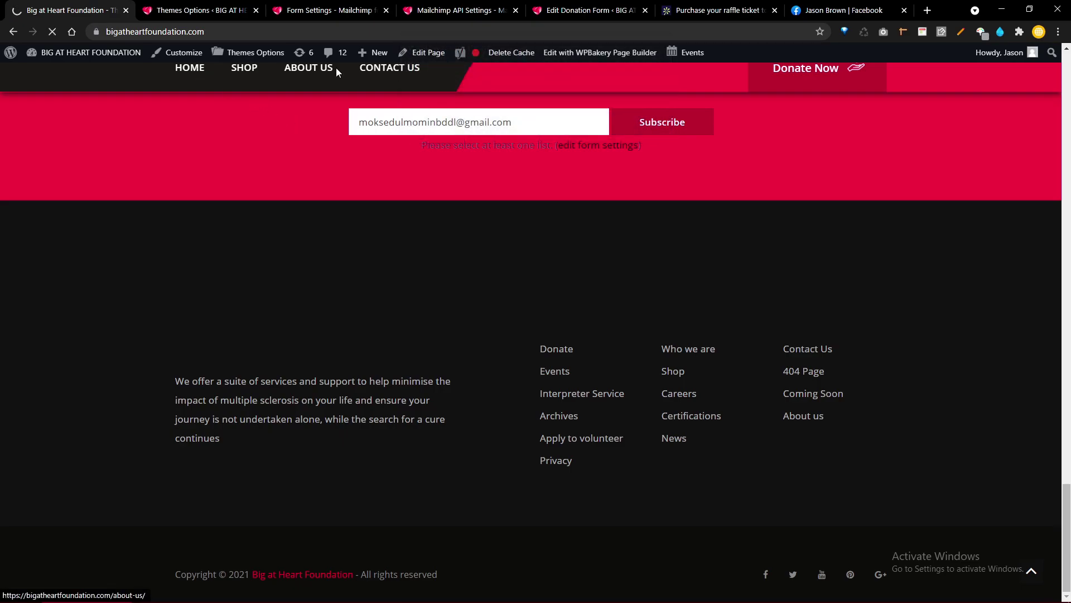
pyautogui.scroll(-20, 493, 256)
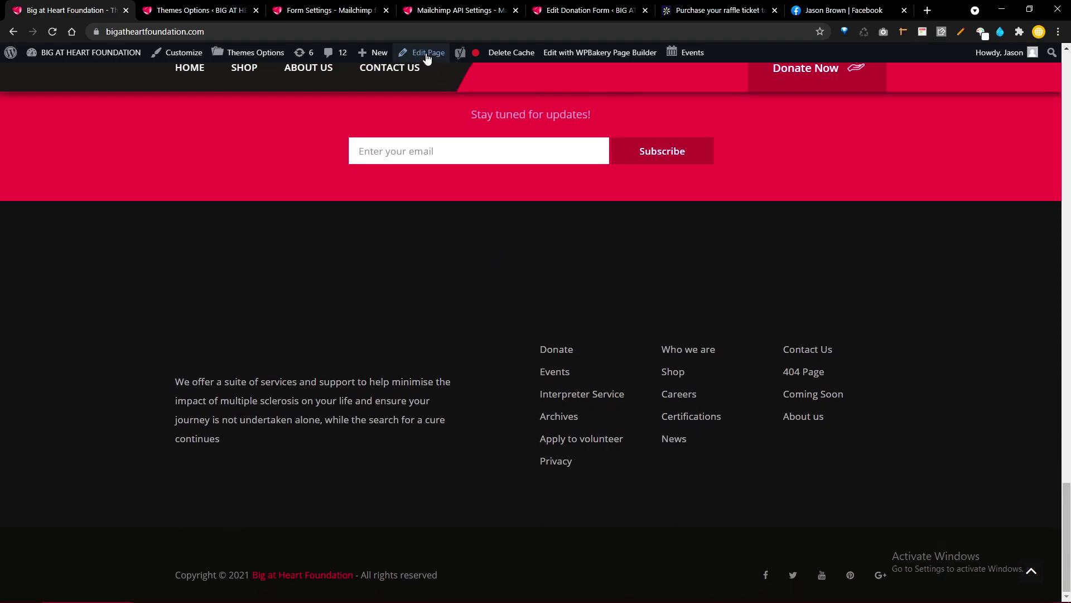
# Step: Delete the site cache, close the Mailchimp API Settings tab, and recheck the homepage down to the footer
pyautogui.click(513, 55)
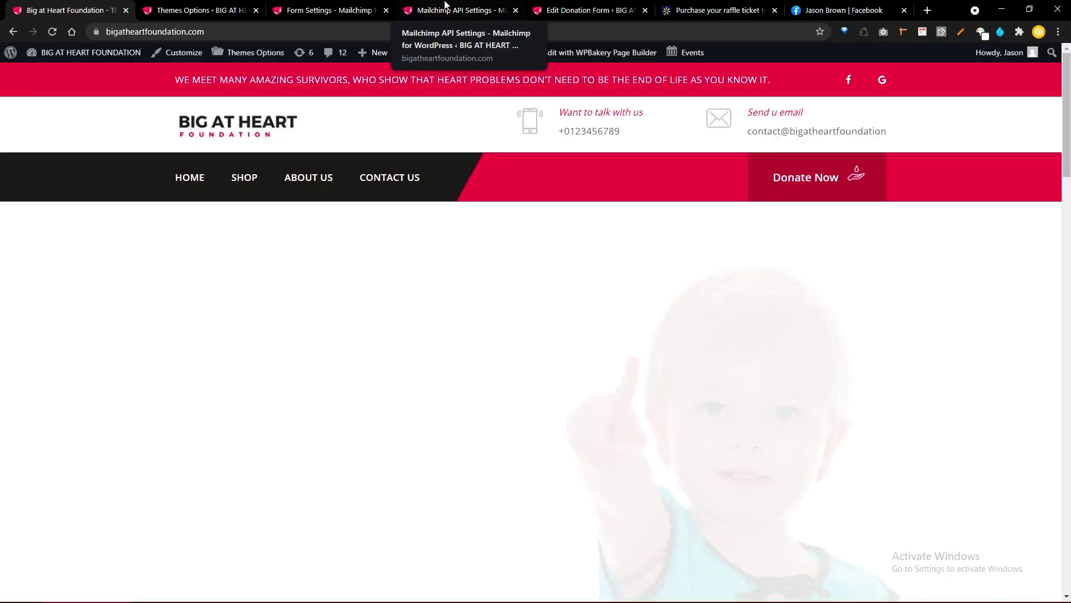
pyautogui.middleClick(445, 4)
pyautogui.scroll(-5, 468, 214)
pyautogui.scroll(-10, 468, 214)
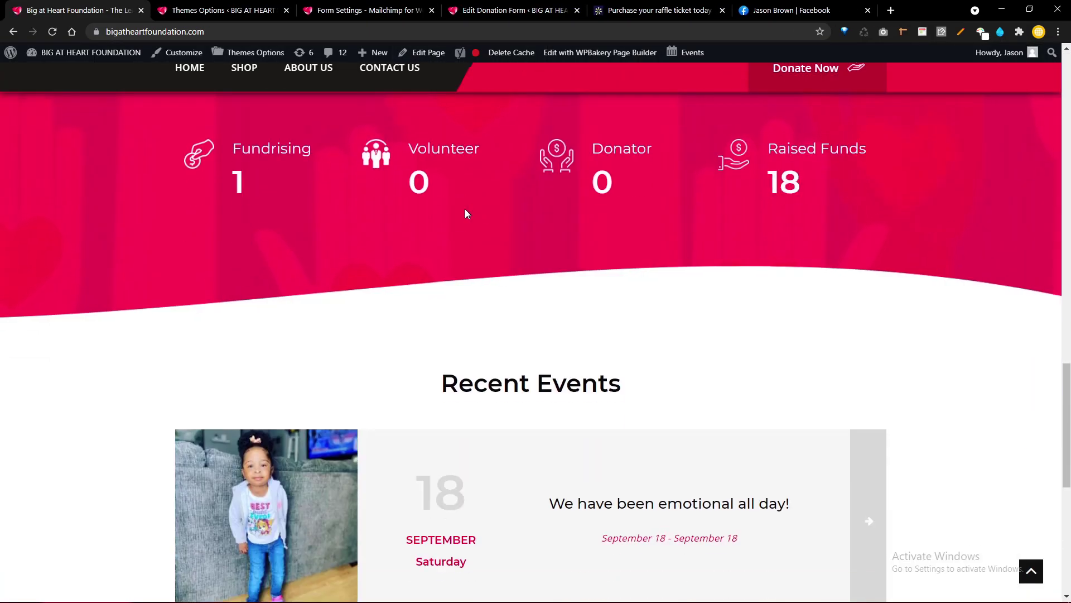
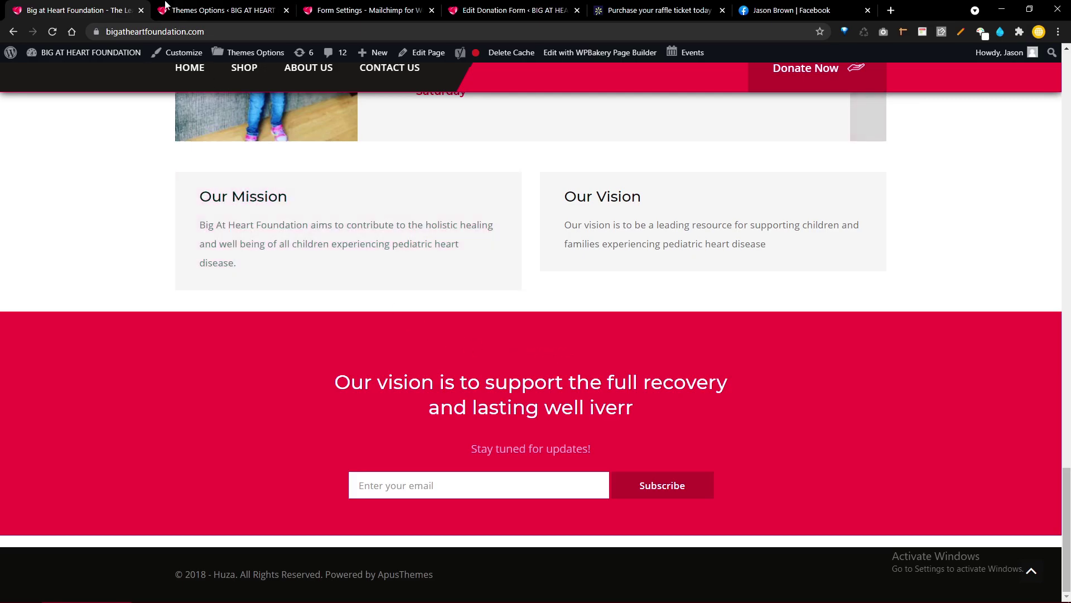
# Step: Set the Footer Layout Type back to Footer 1 in the theme options and save the changes
pyautogui.click(169, 5)
pyautogui.click(557, 334)
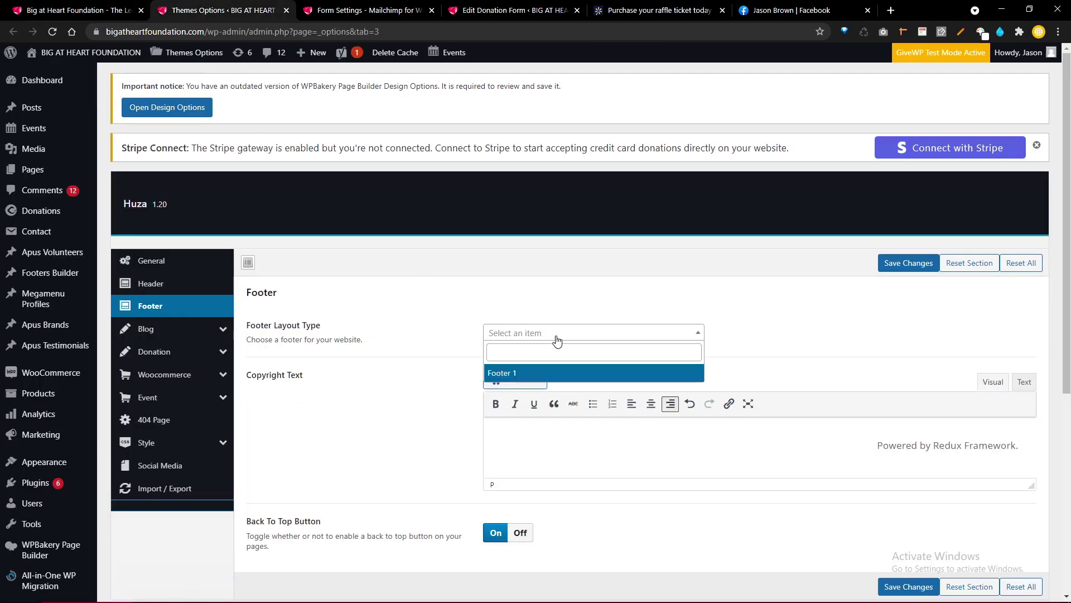
pyautogui.click(535, 374)
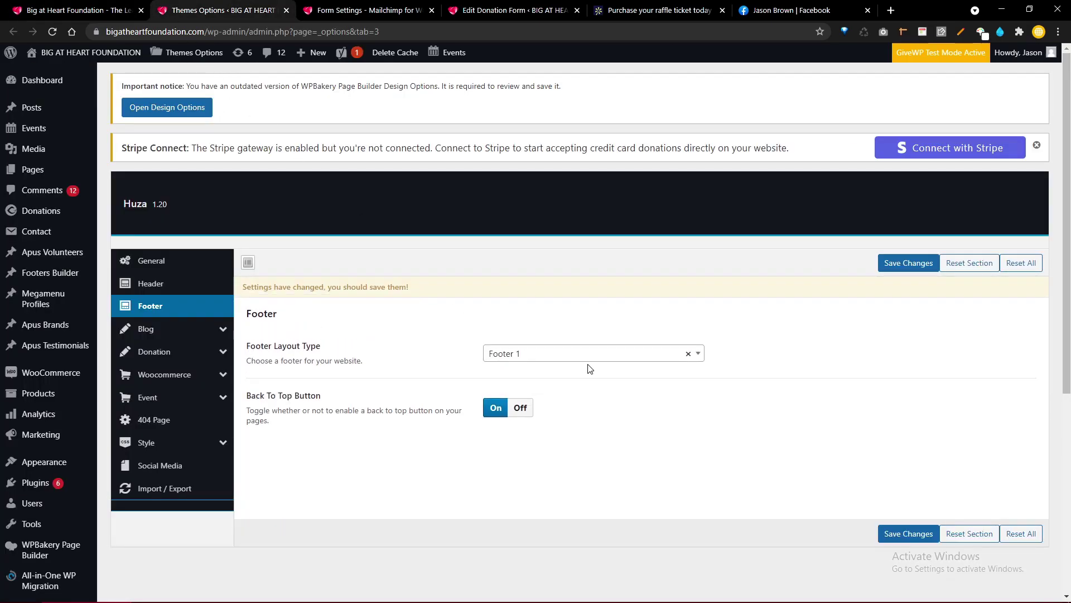
pyautogui.click(907, 262)
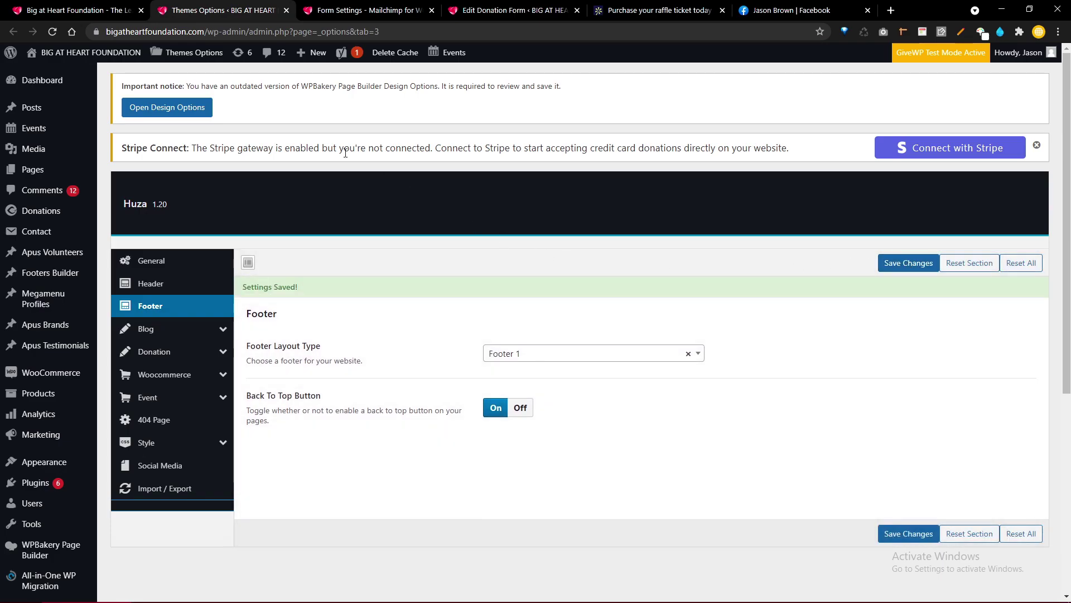
# Step: Reload the homepage and examine its sections from the header down to the footer
pyautogui.click(56, 6)
pyautogui.click(54, 35)
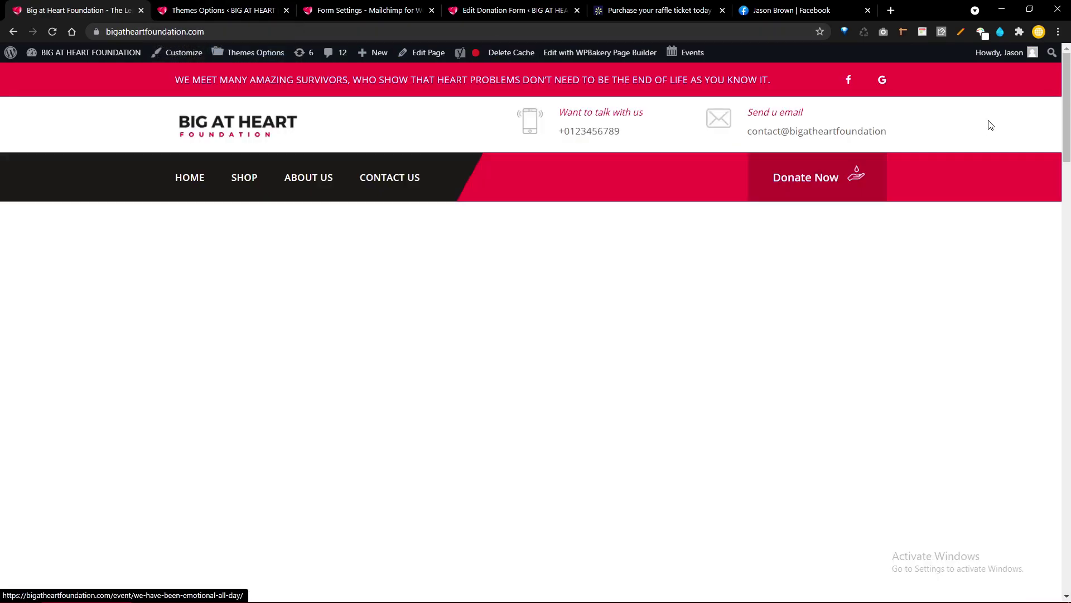
pyautogui.scroll(-20, 991, 123)
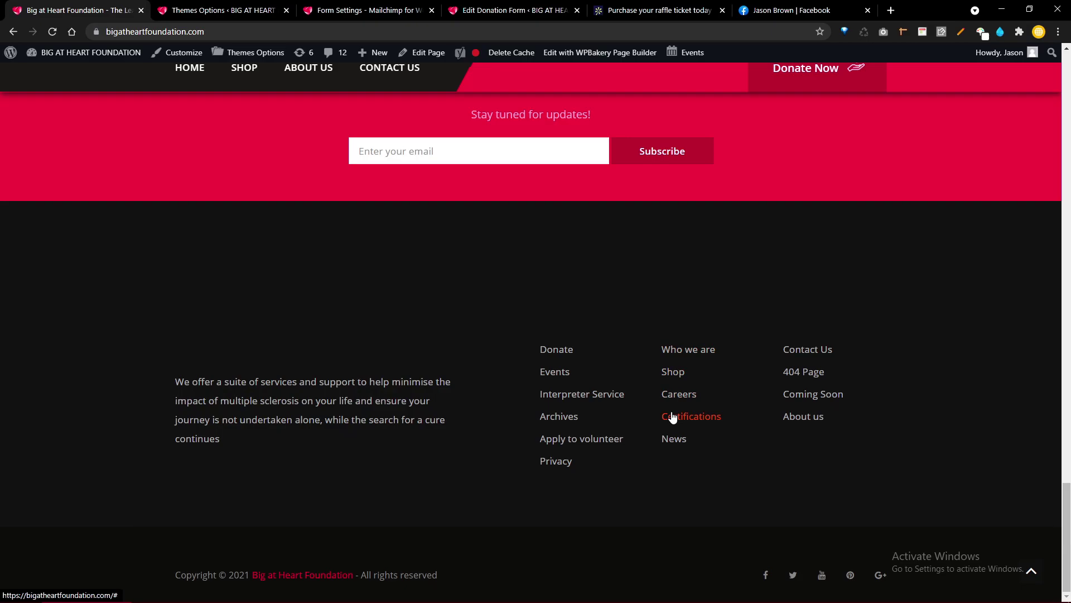
pyautogui.scroll(20, 672, 416)
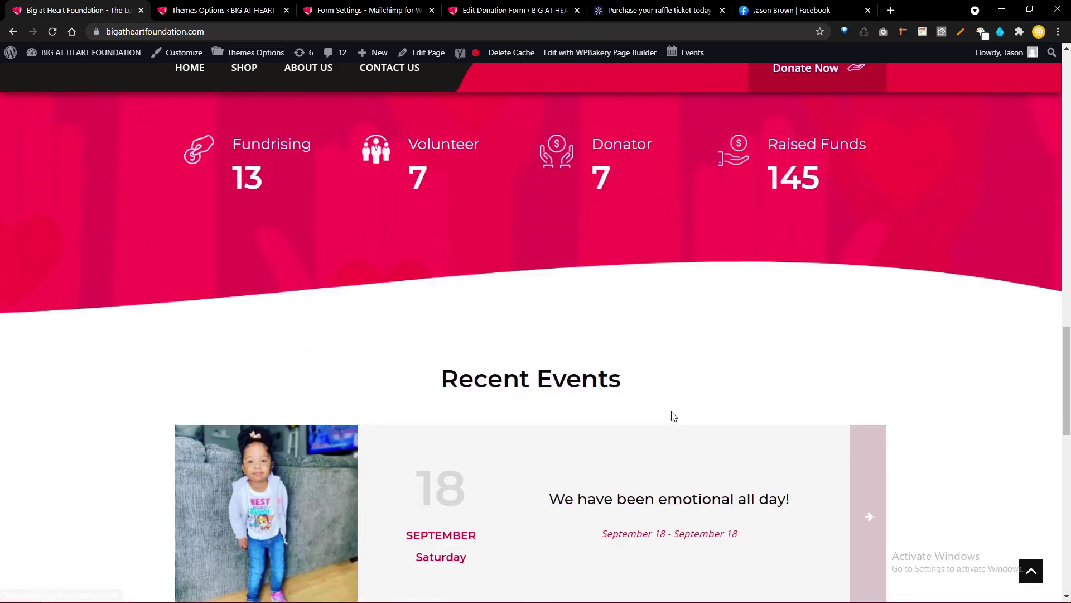
pyautogui.scroll(2, 671, 411)
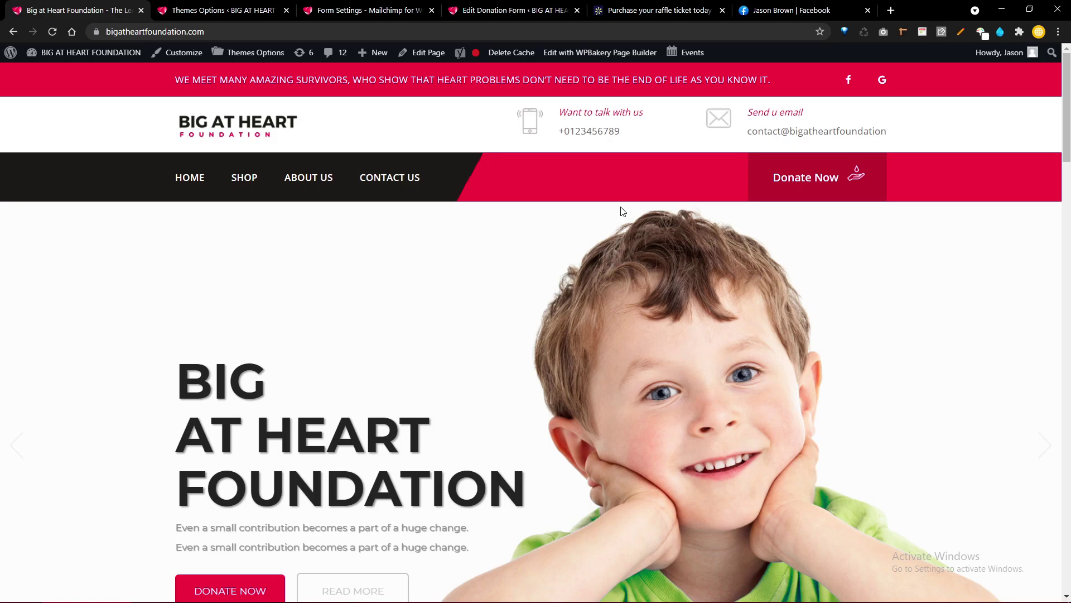
pyautogui.scroll(-13, 620, 208)
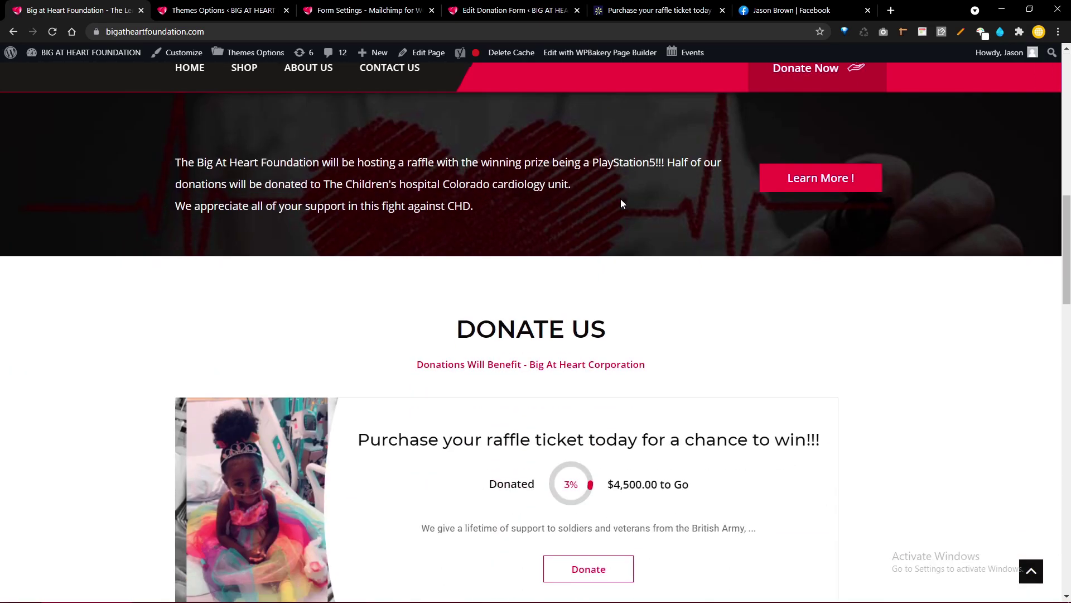
pyautogui.scroll(-4, 621, 208)
pyautogui.scroll(-18, 622, 204)
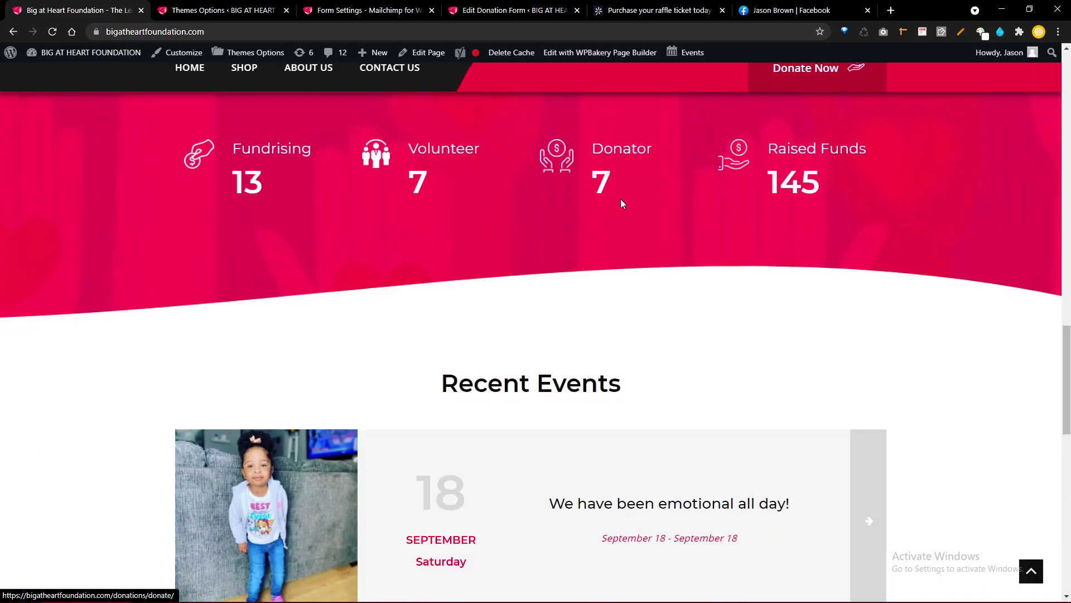
pyautogui.scroll(20, 620, 198)
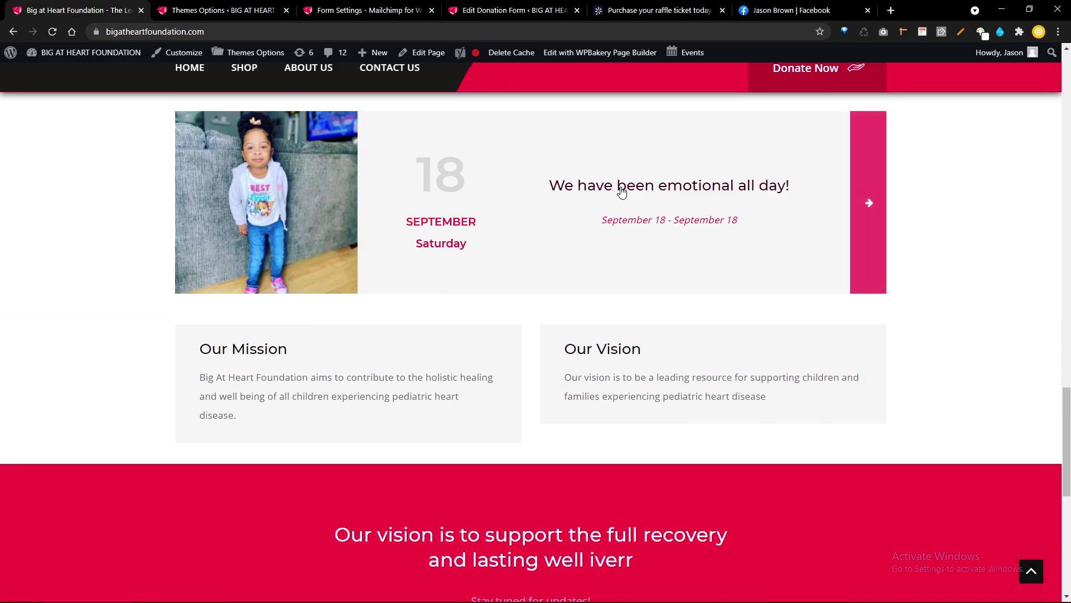
pyautogui.scroll(2, 625, 160)
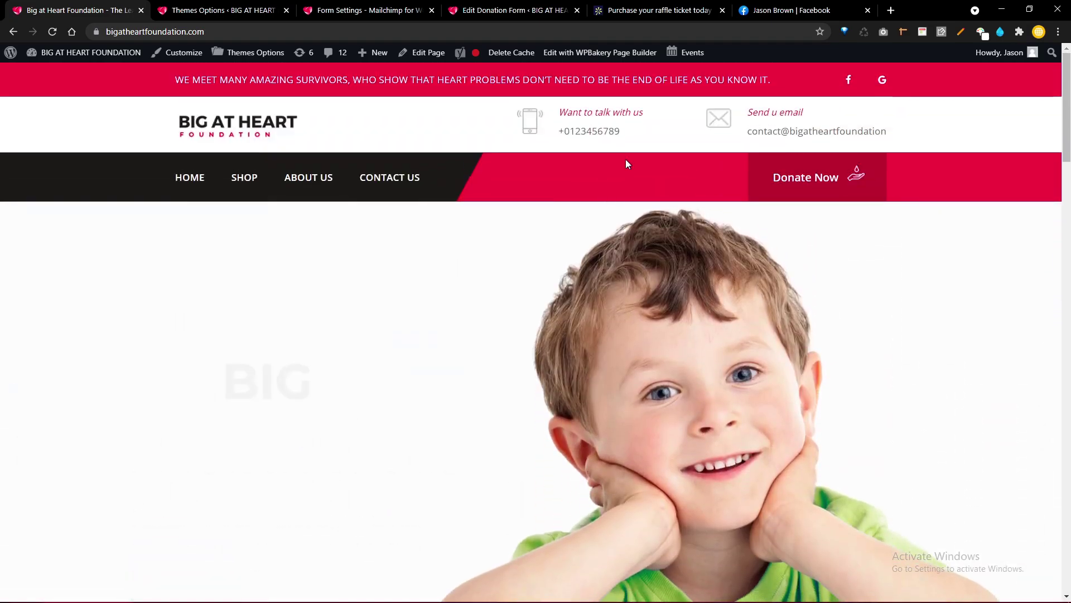
# Step: View the About Us page content and return to the homepage
pyautogui.click(304, 176)
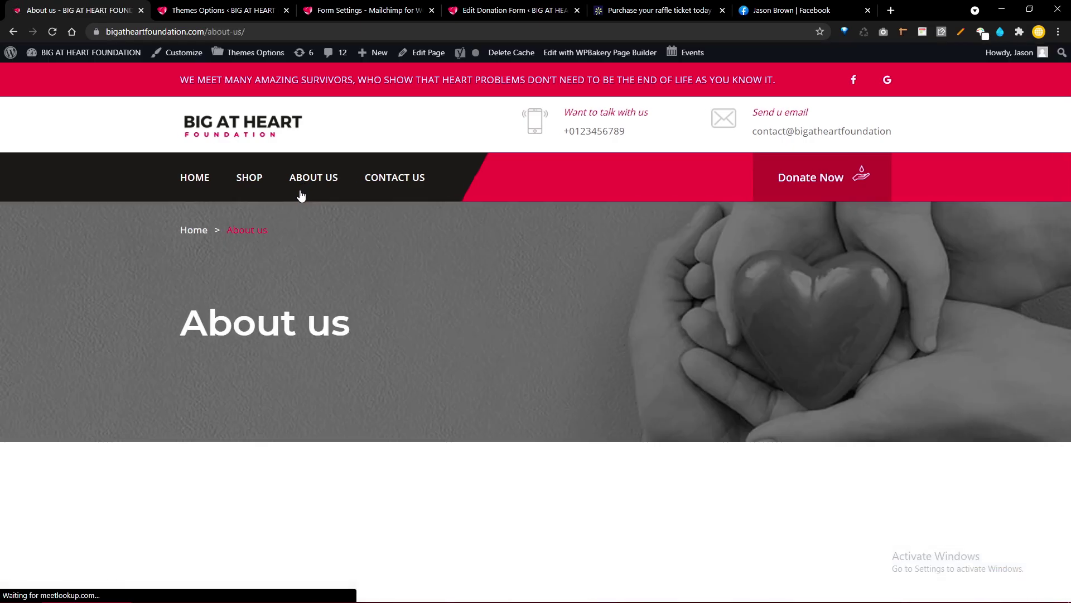
pyautogui.scroll(-4, 300, 196)
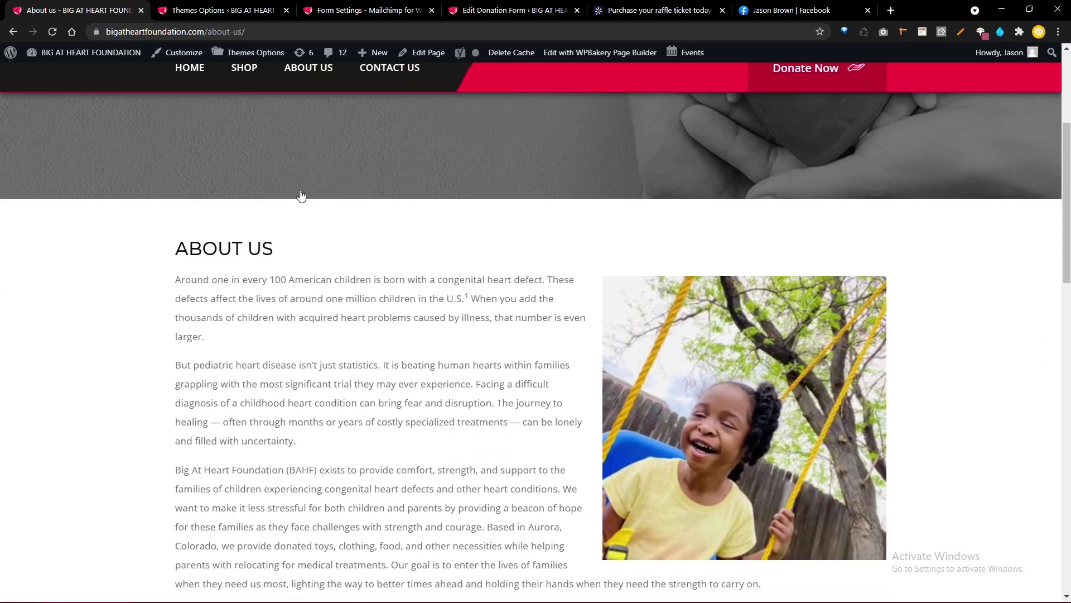
pyautogui.scroll(4, 300, 196)
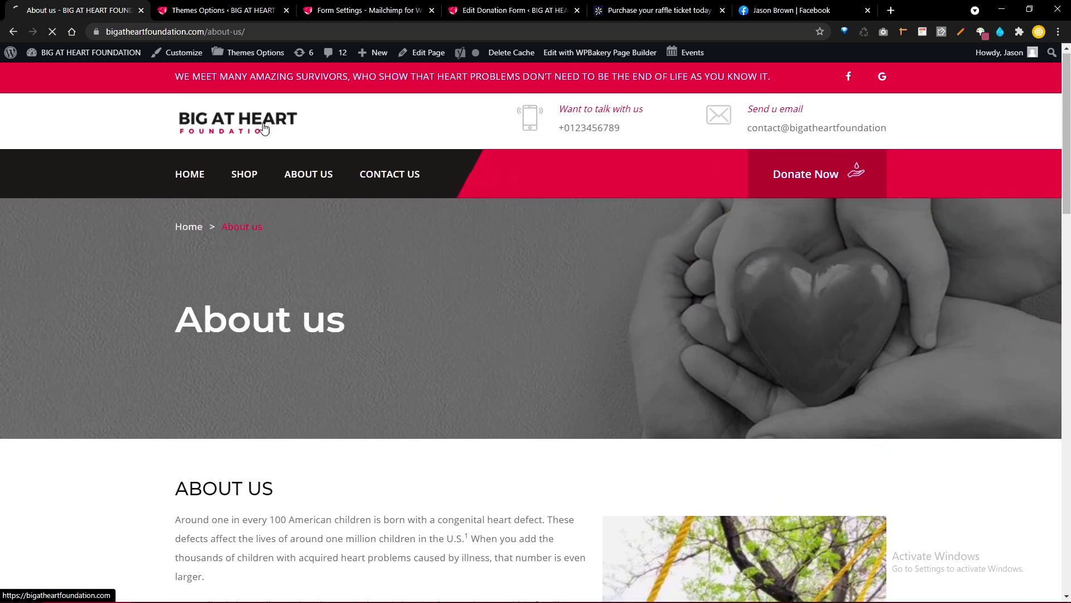
pyautogui.click(264, 128)
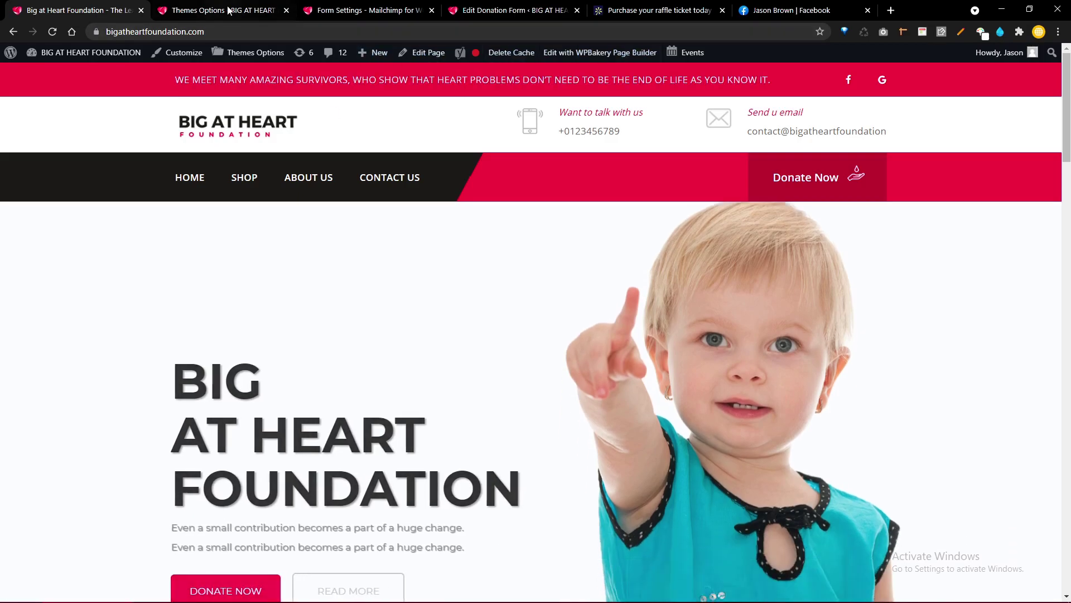
# Step: Check the homepage footer, open the list of all footers in the admin, and close the Mailchimp form settings page
pyautogui.scroll(-8, 242, 142)
pyautogui.scroll(-15, 243, 142)
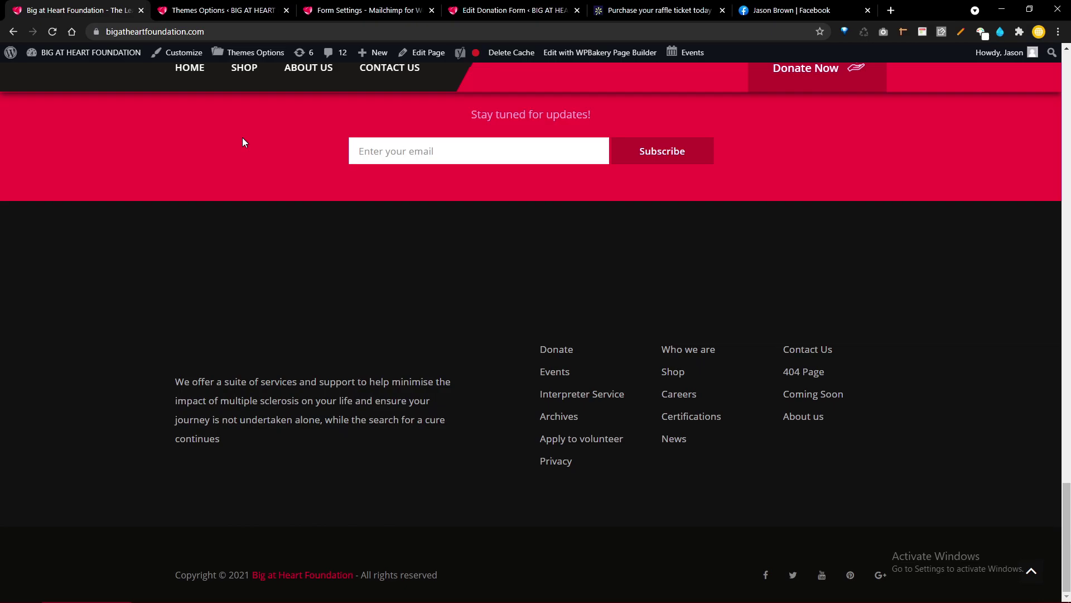
pyautogui.click(194, 6)
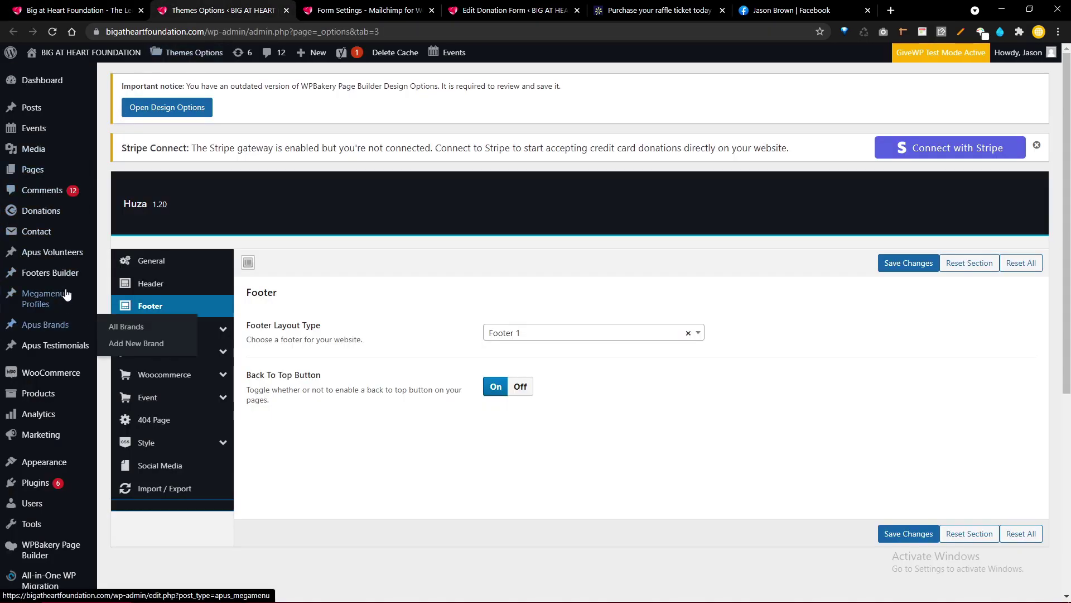
pyautogui.moveTo(67, 279)
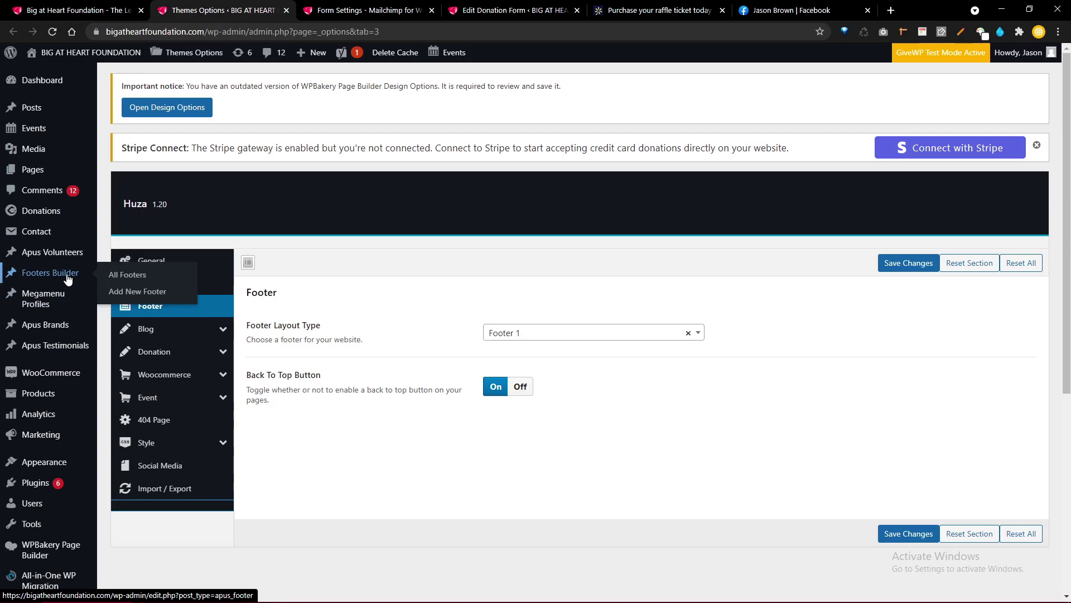
pyautogui.click(132, 279)
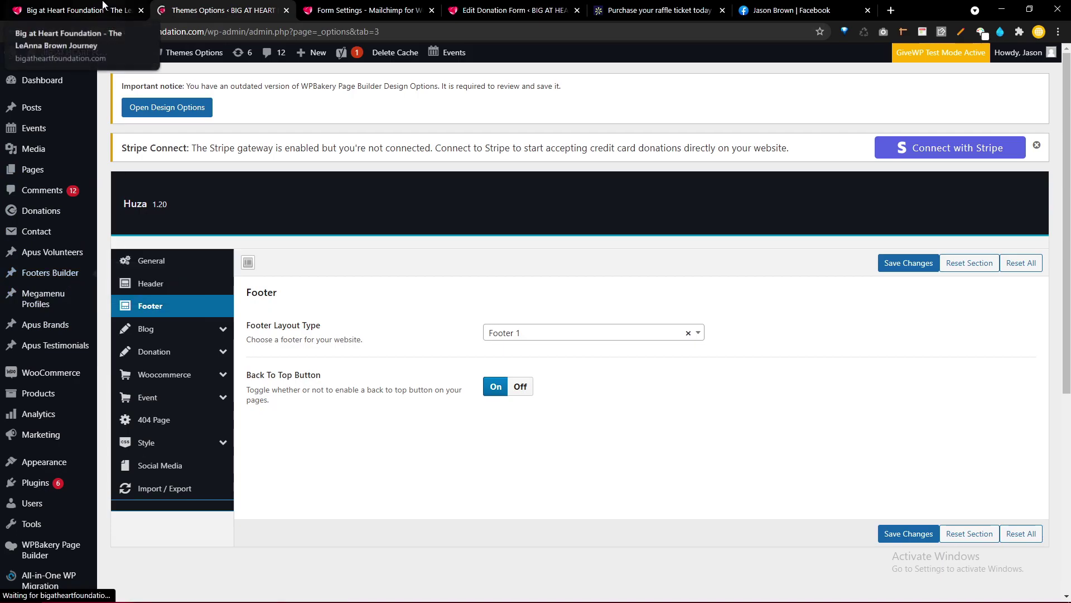
pyautogui.click(359, 7)
pyautogui.hotkey('ctrl', 'w')
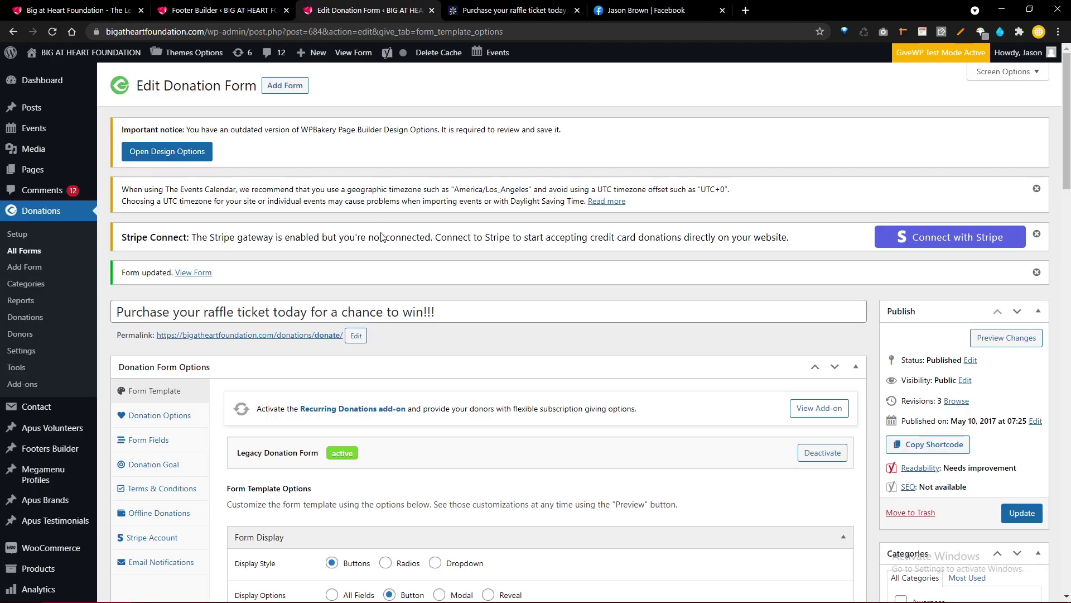
# Step: Set the raffle donation form's Display Options to Modal and update the form
pyautogui.scroll(-5, 385, 257)
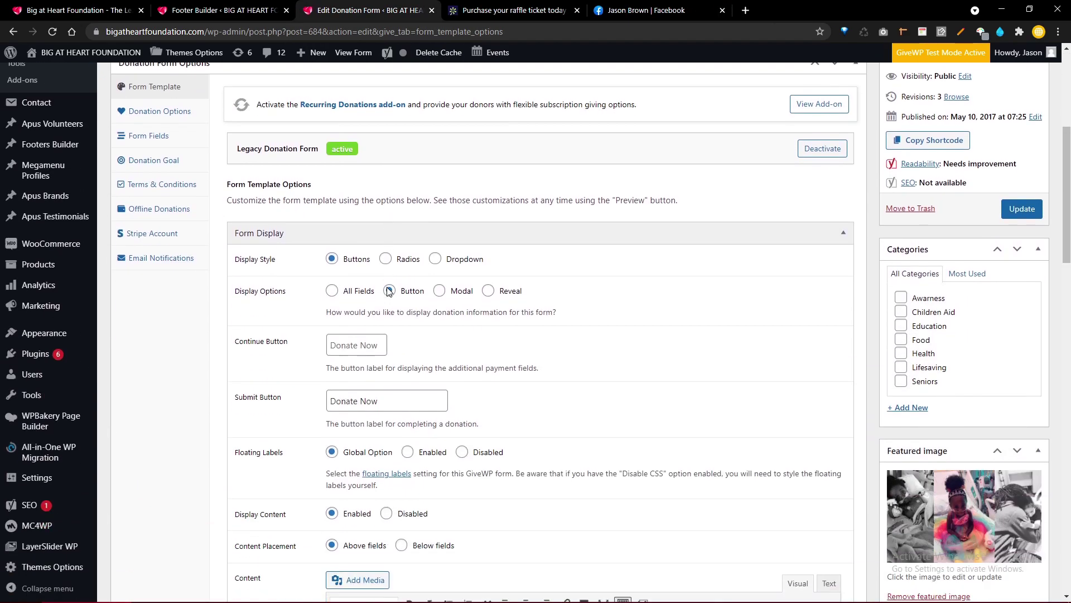
pyautogui.click(461, 296)
pyautogui.scroll(1, 570, 296)
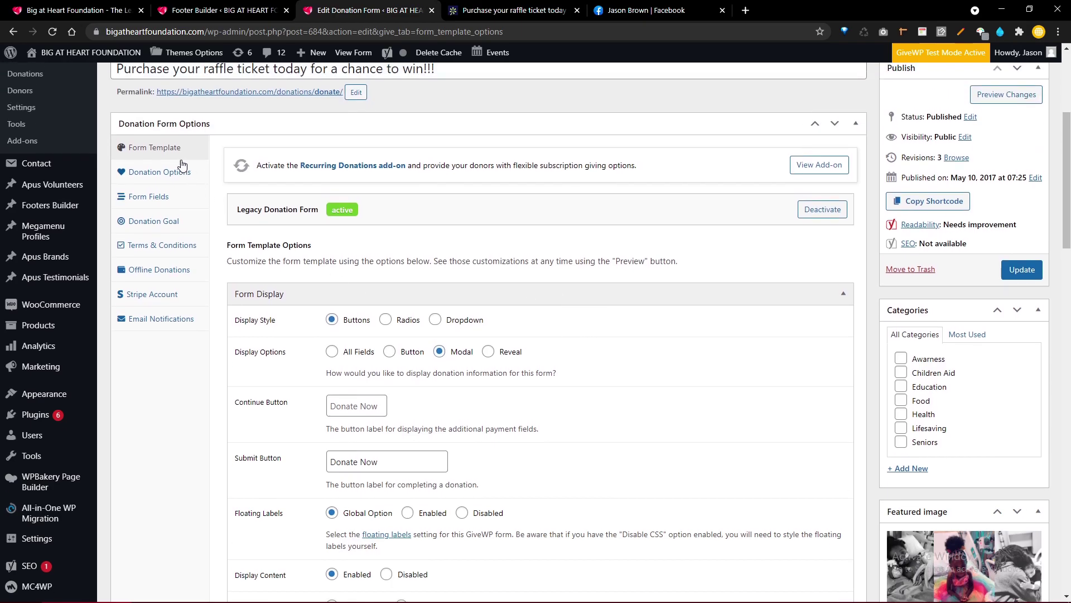
pyautogui.click(1030, 270)
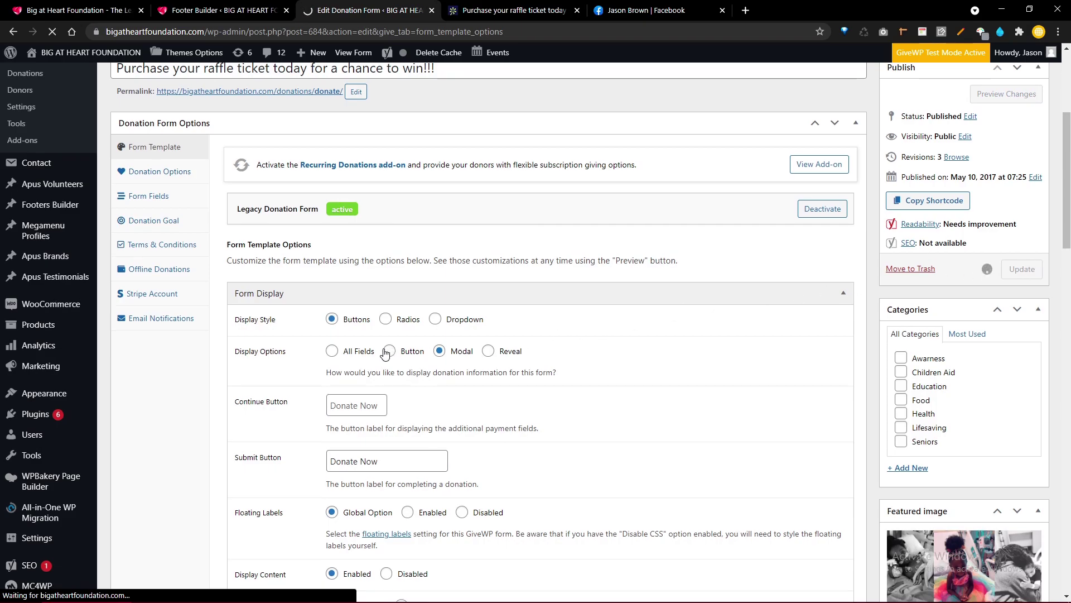
pyautogui.scroll(-3, 385, 353)
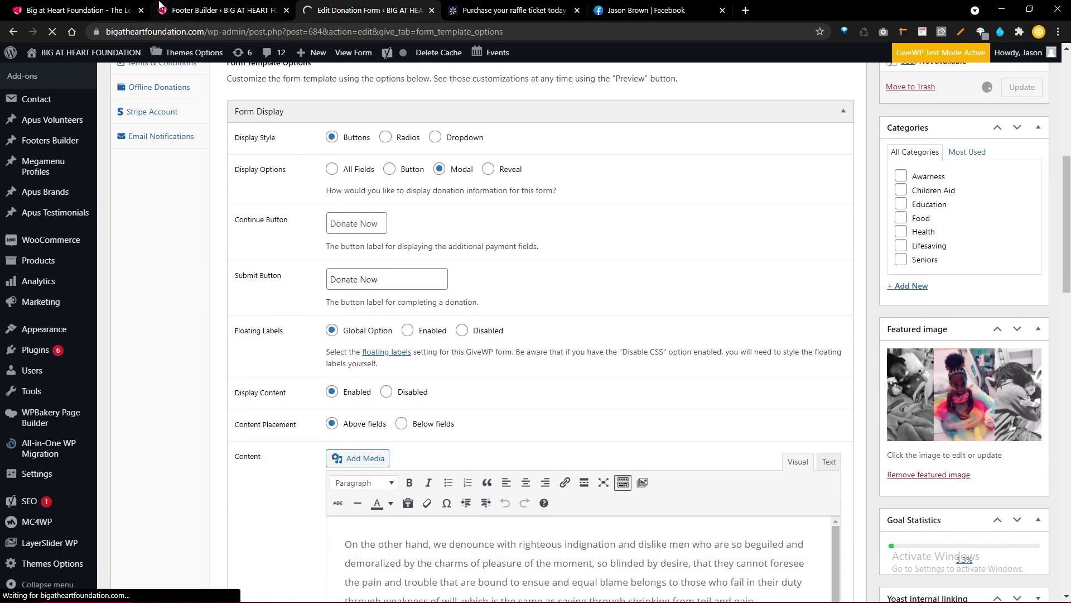
# Step: Open Footer 1 for editing from the footer list
pyautogui.click(106, 6)
pyautogui.click(257, 6)
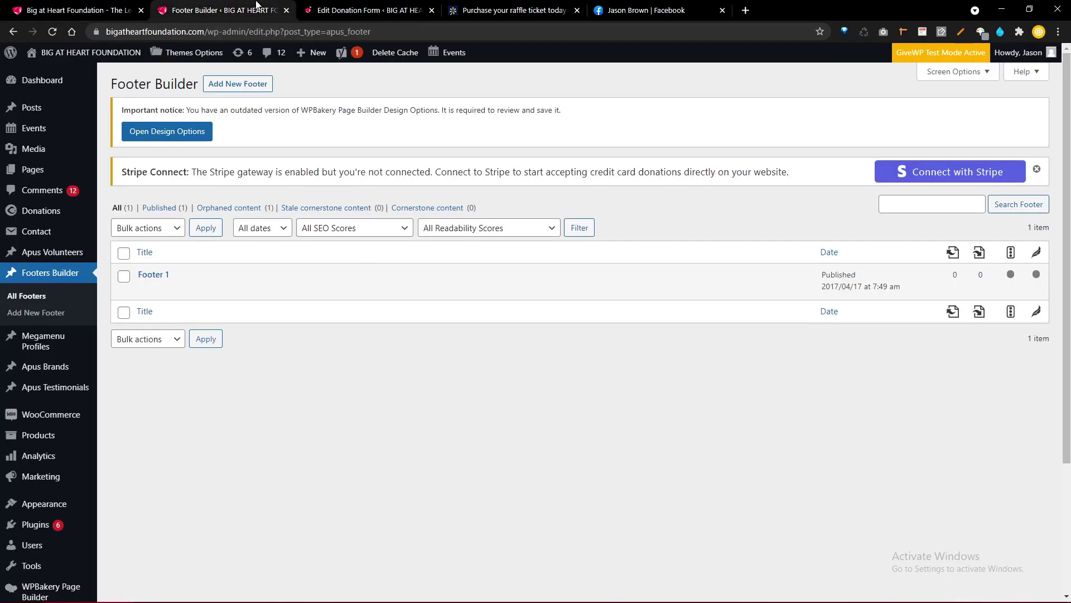
pyautogui.click(143, 289)
# Step: Open the site homepage from the donation form editor in a separate browser tab and delete the site cache
pyautogui.click(391, 10)
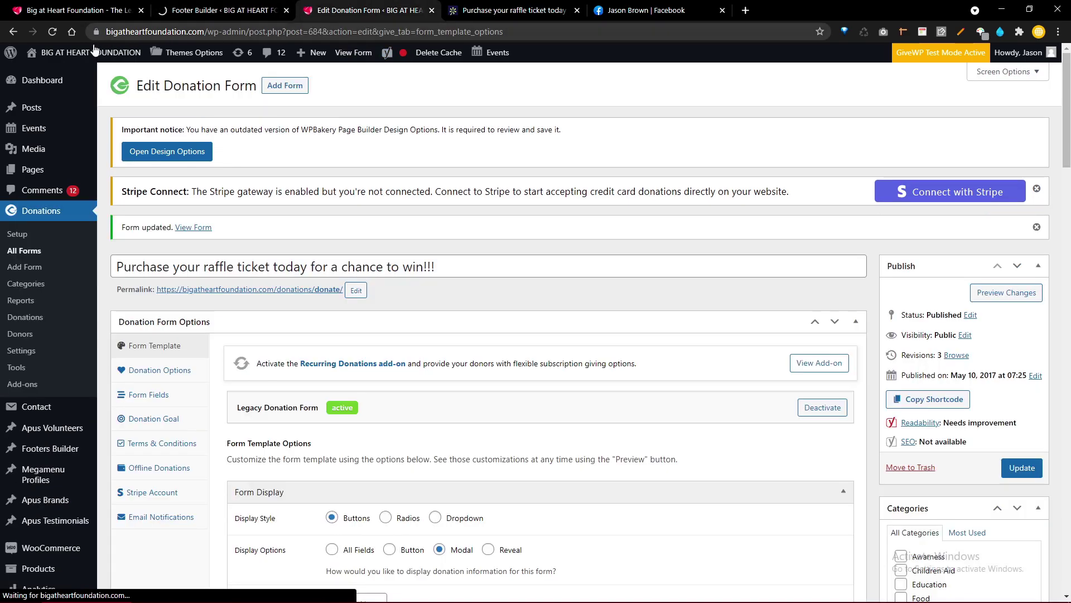
pyautogui.middleClick(88, 77)
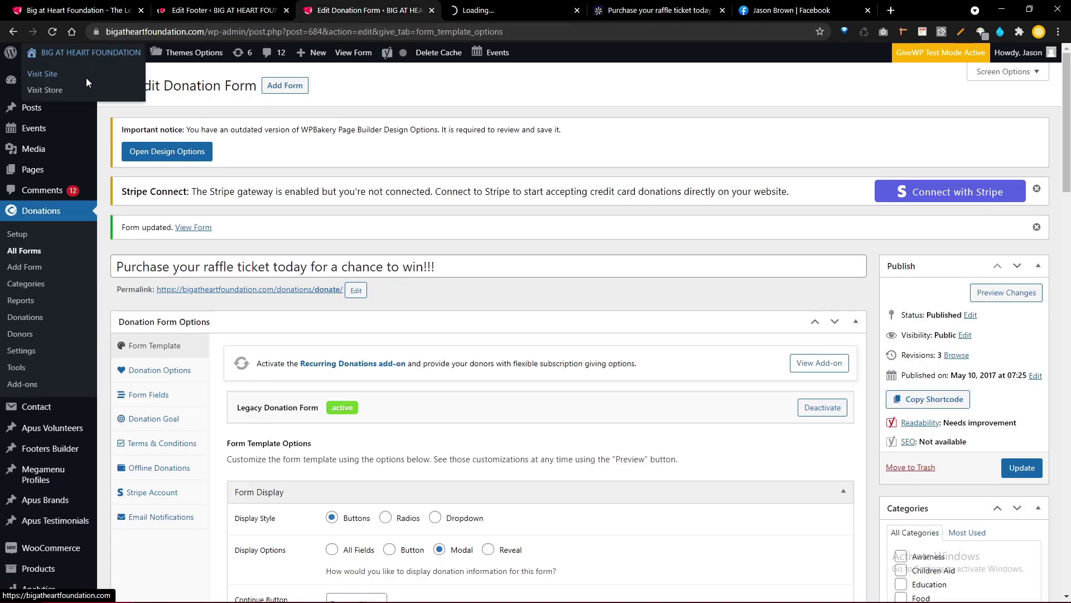
pyautogui.click(506, 6)
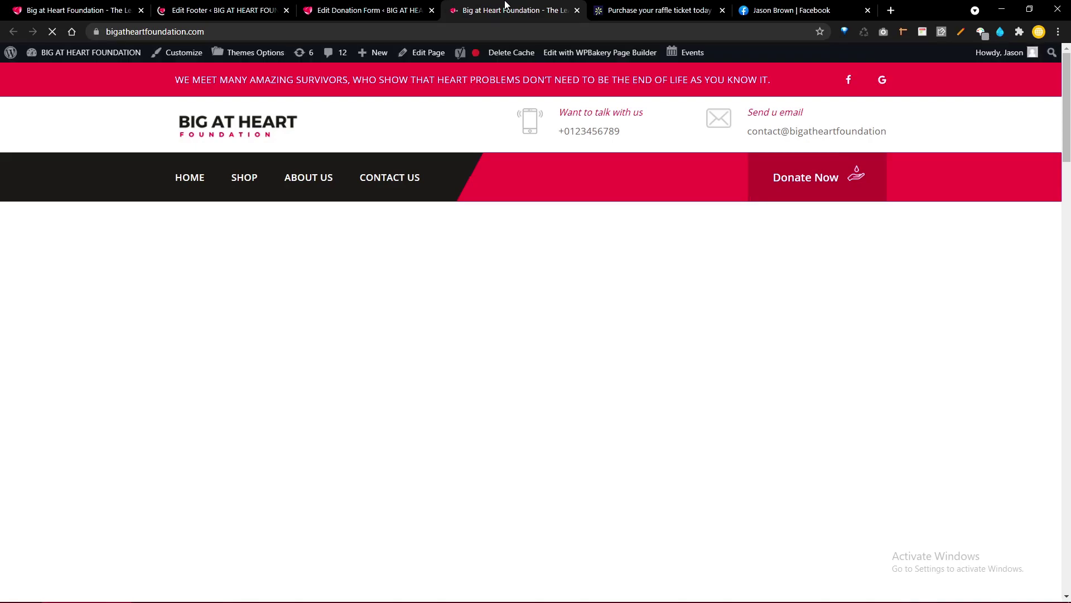
pyautogui.click(511, 52)
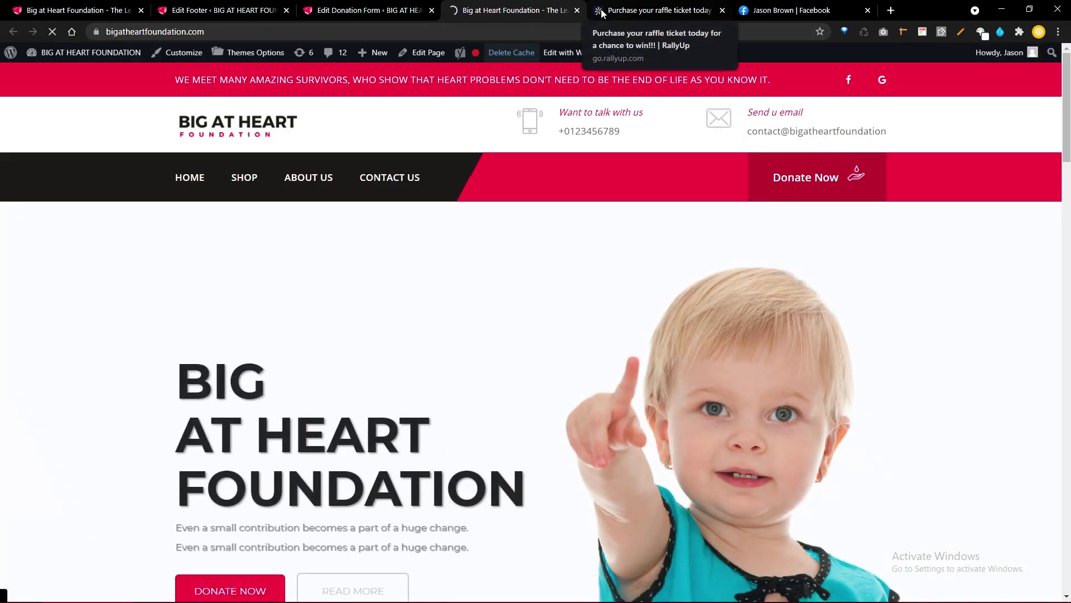
# Step: Open the raffle's donation page from the homepage, close the duplicate homepage, and examine the donation form's display
pyautogui.scroll(-4, 555, 302)
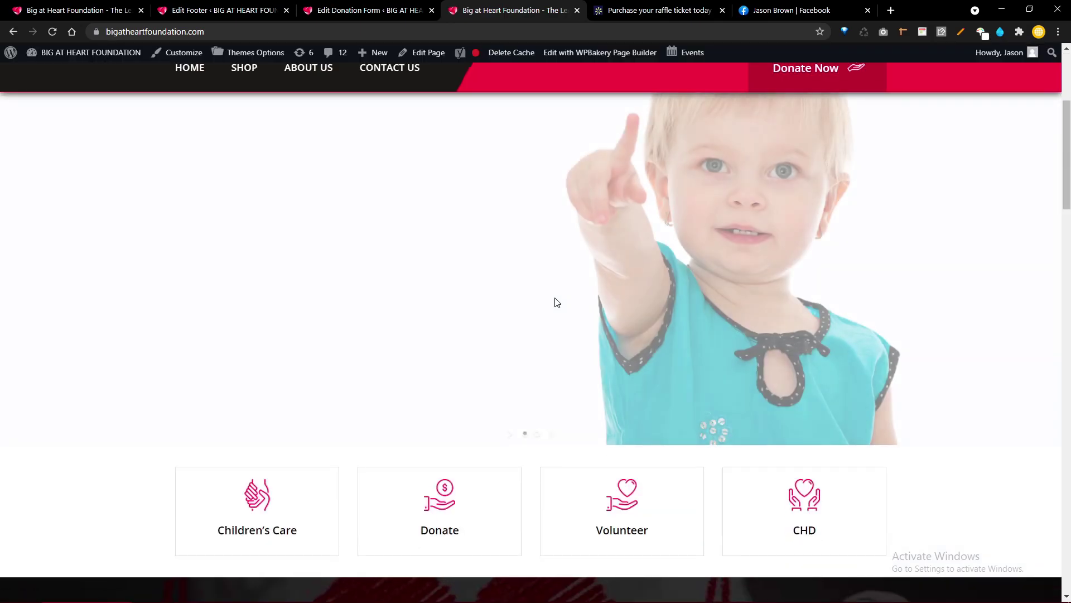
pyautogui.scroll(-10, 555, 302)
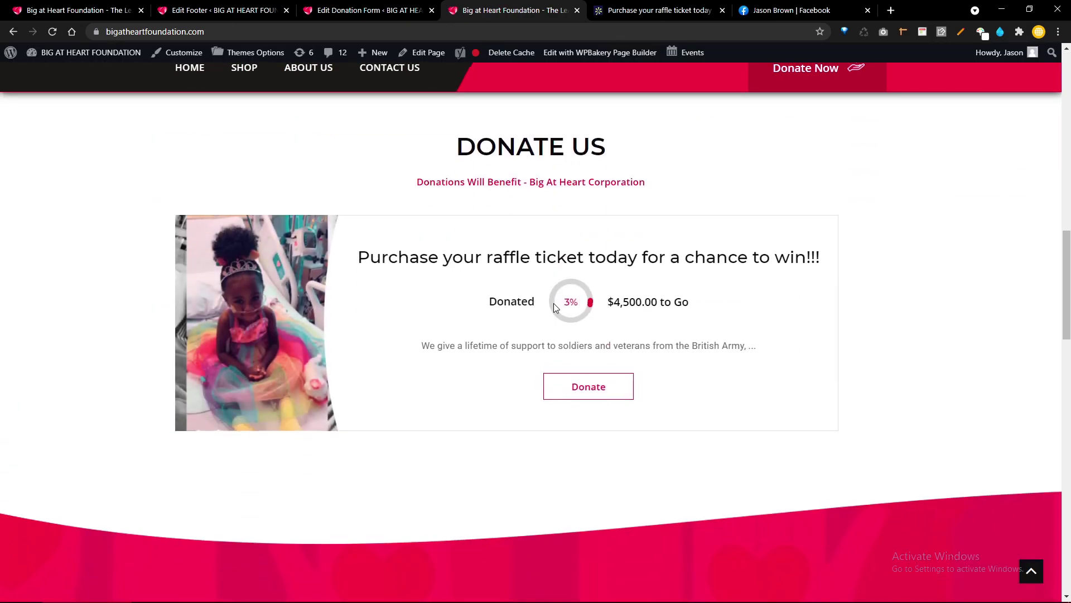
pyautogui.middleClick(563, 380)
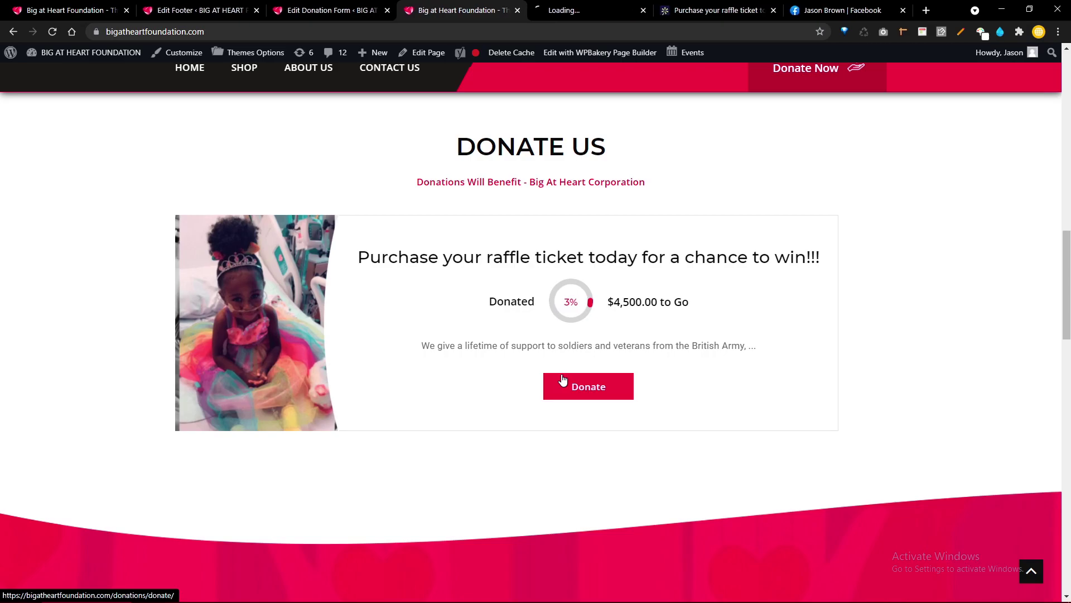
pyautogui.scroll(-15, 561, 374)
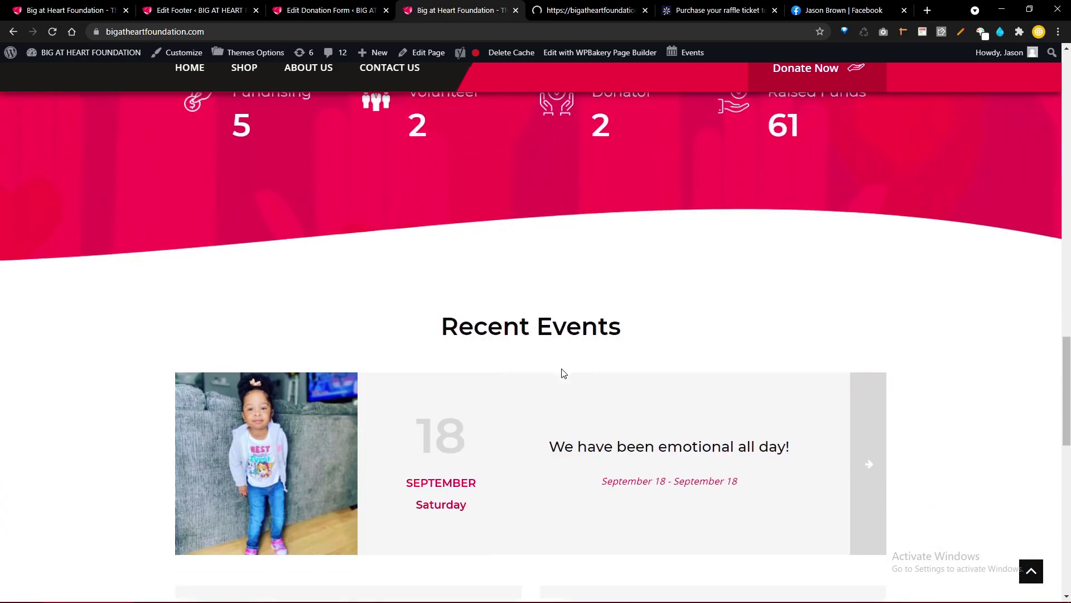
pyautogui.scroll(-5, 562, 369)
pyautogui.scroll(7, 562, 371)
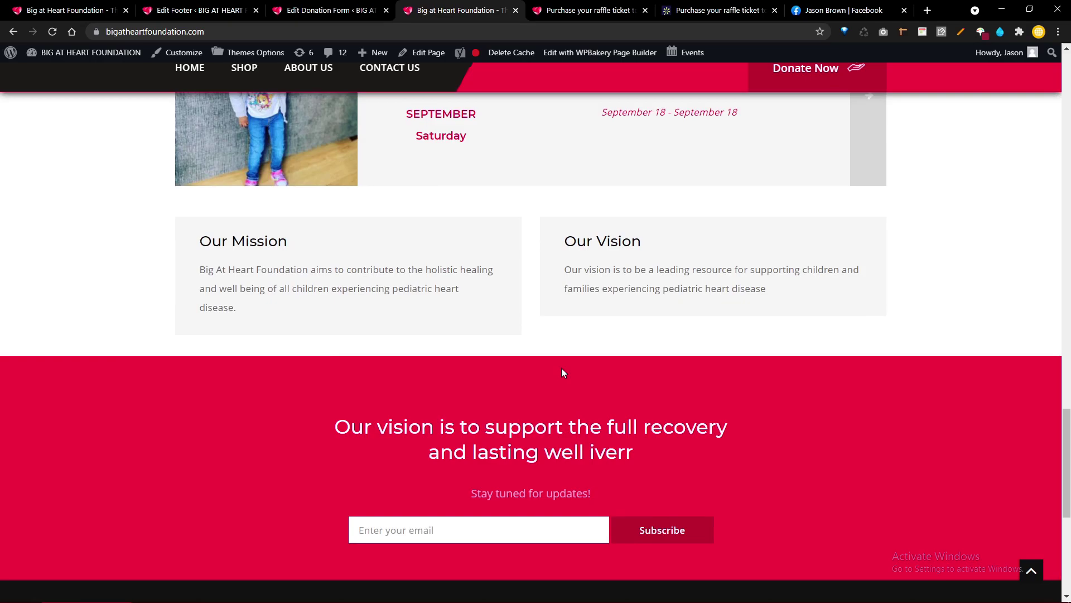
pyautogui.middleClick(434, 8)
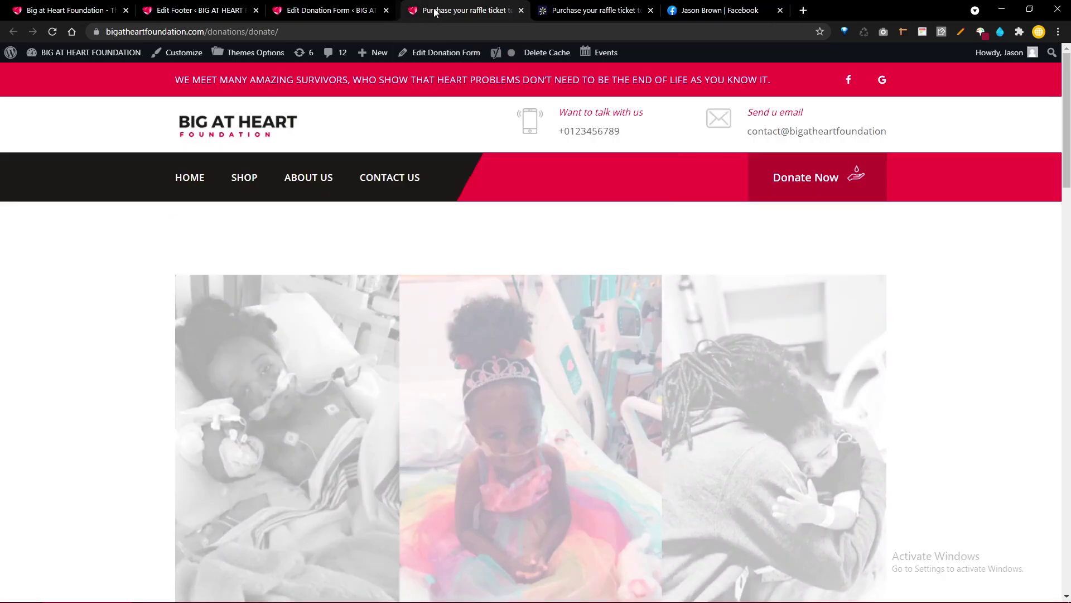
pyautogui.scroll(-8, 437, 240)
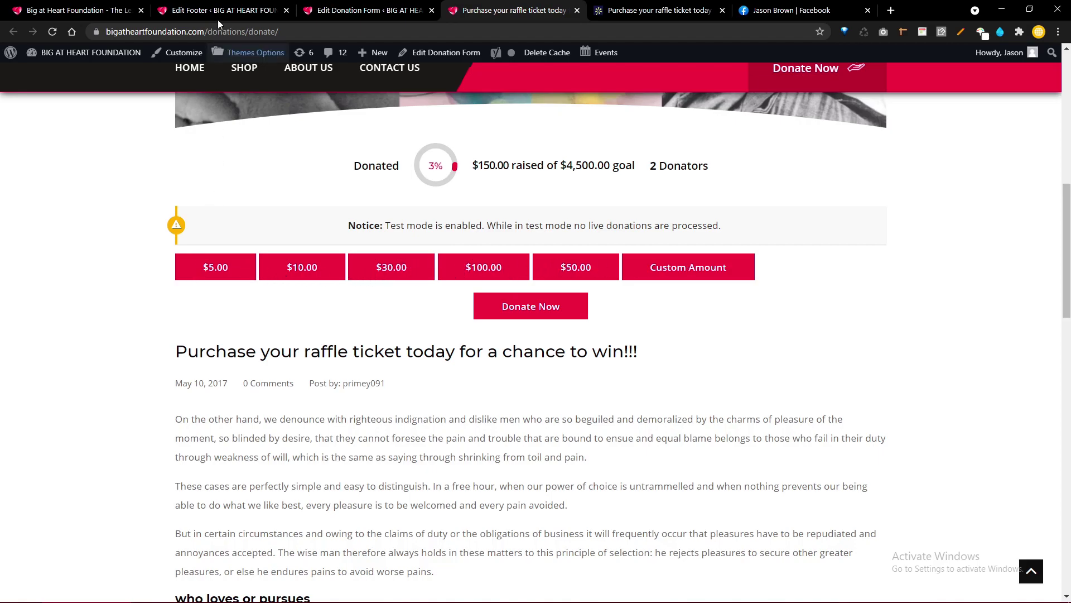
# Step: Set the raffle donation form's Display Options to Button, update the form, and reload its donation page
pyautogui.click(336, 10)
pyautogui.scroll(-5, 374, 259)
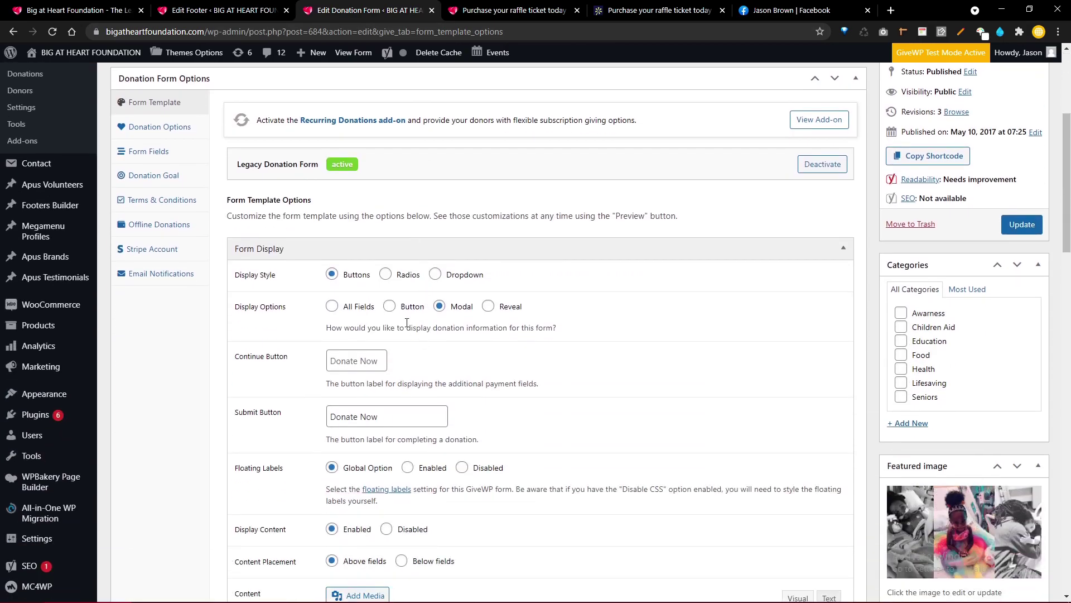
pyautogui.click(408, 309)
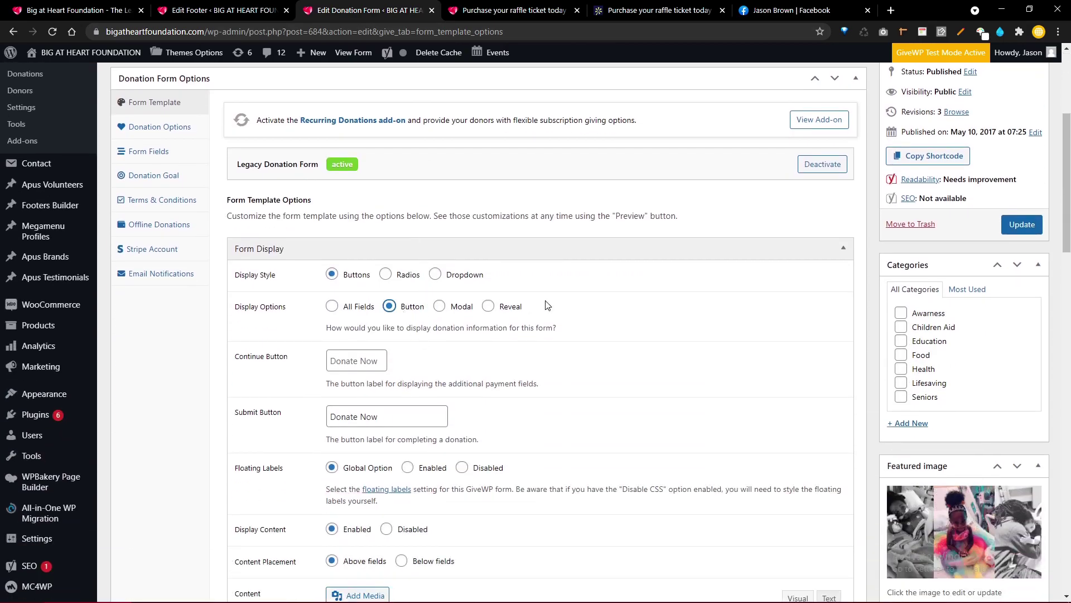
pyautogui.click(1022, 224)
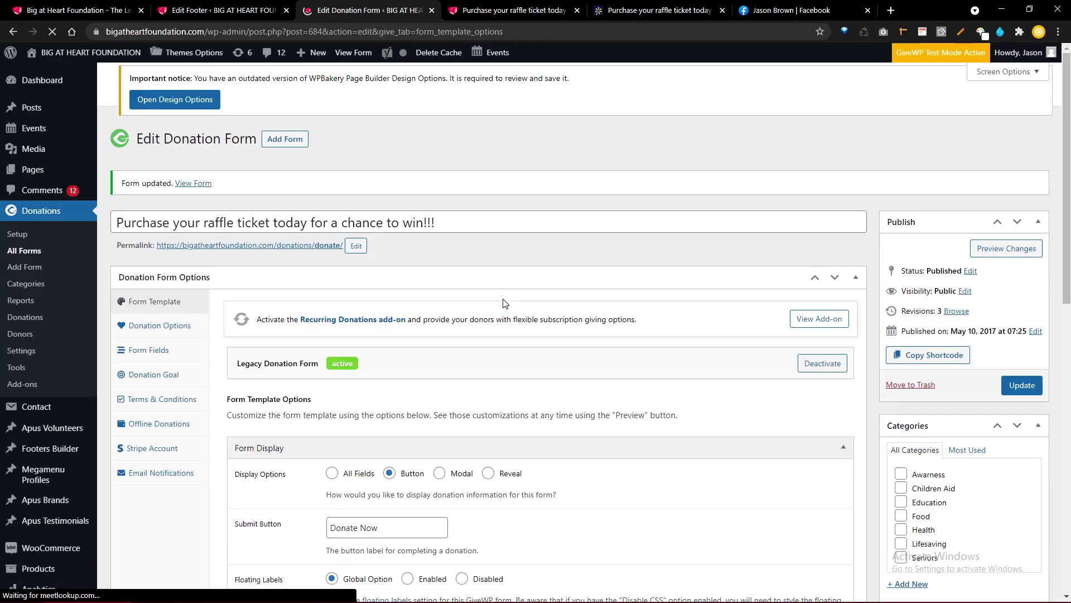
pyautogui.hotkey('ctrl', 'Tab')
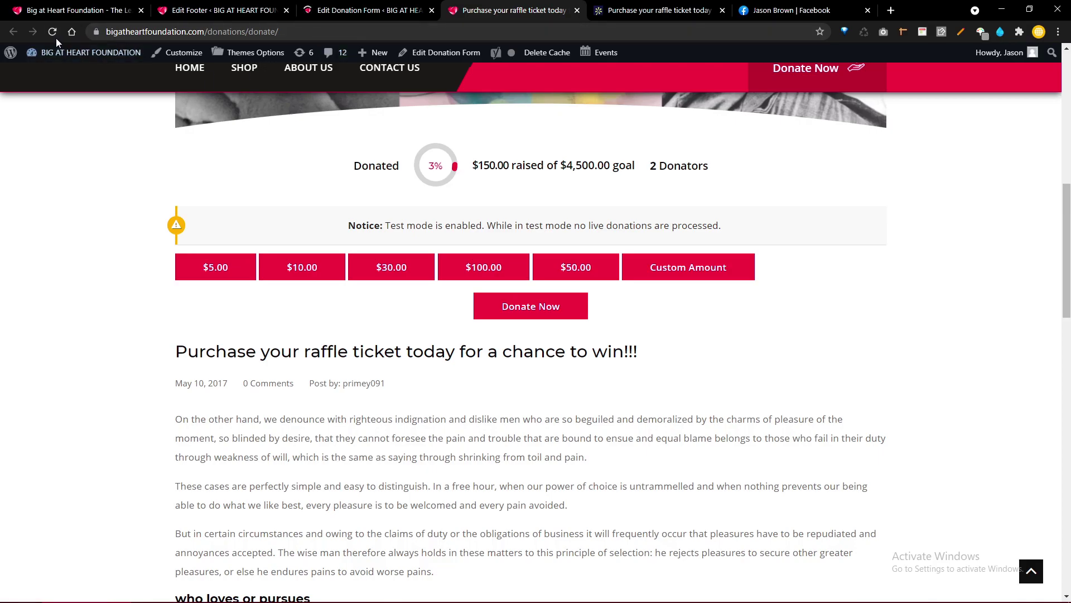
pyautogui.press('F5')
# Step: Examine the donation form's other settings, including Donation Options, Form Fields, Donation Goal, Terms & Conditions, Stripe Account and Email Notifications
pyautogui.click(368, 10)
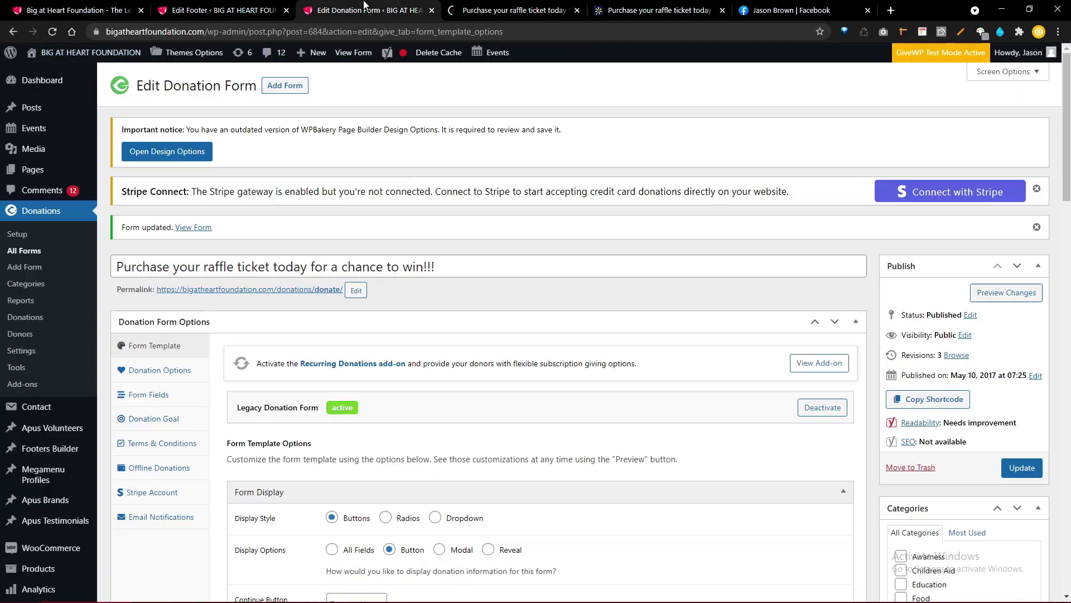
pyautogui.scroll(-4, 458, 195)
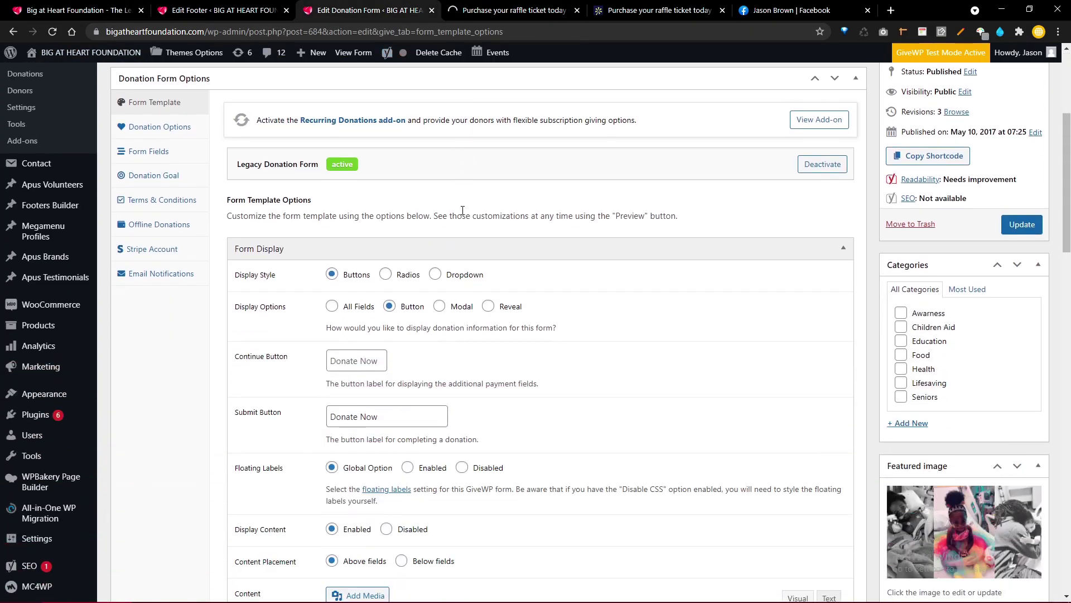
pyautogui.click(145, 137)
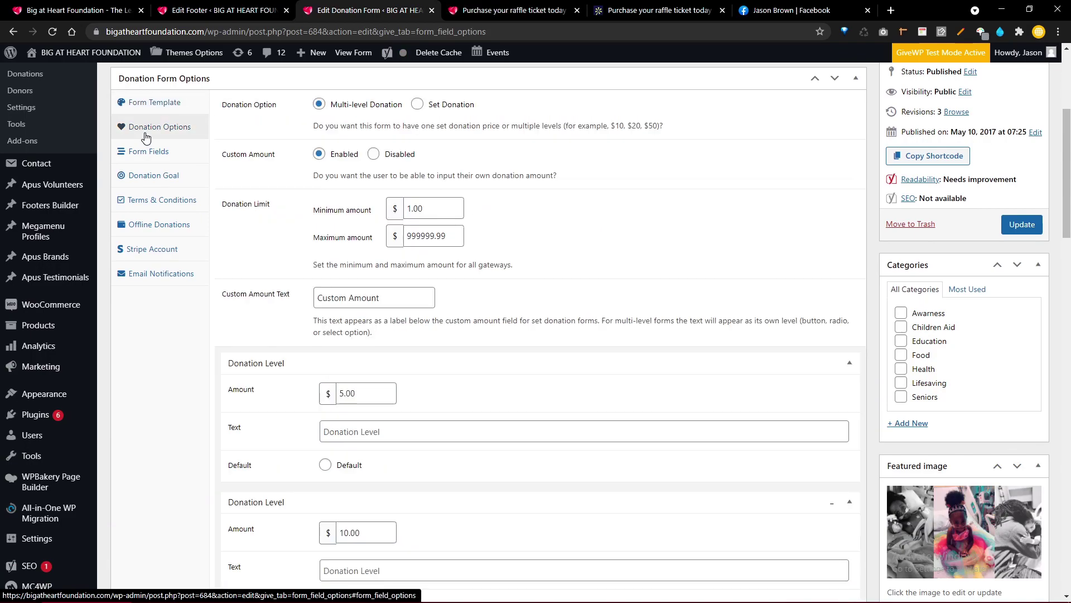
pyautogui.click(146, 150)
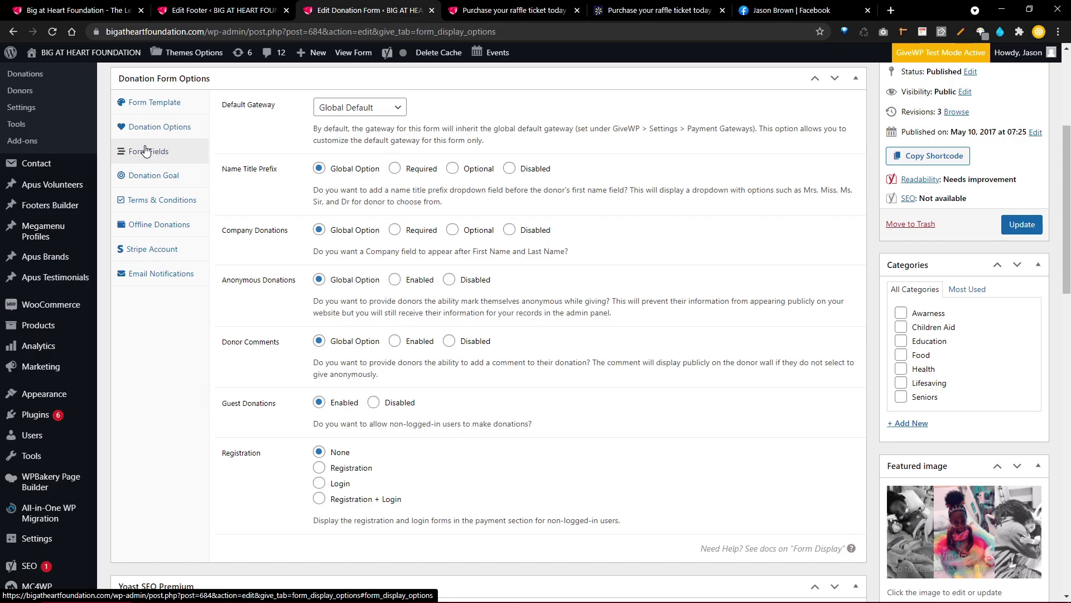
pyautogui.click(146, 173)
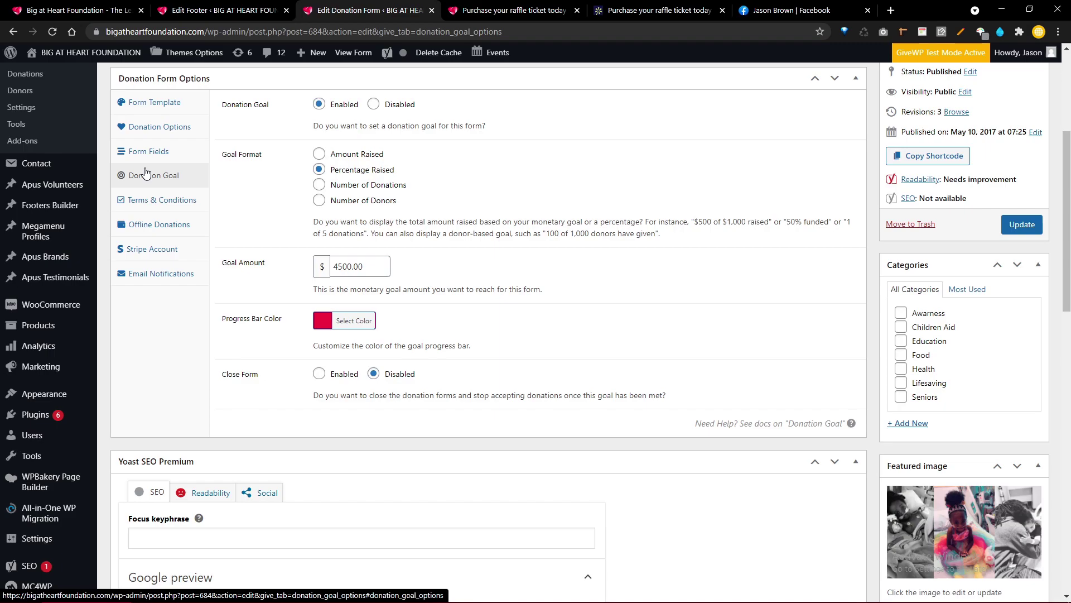
pyautogui.click(148, 205)
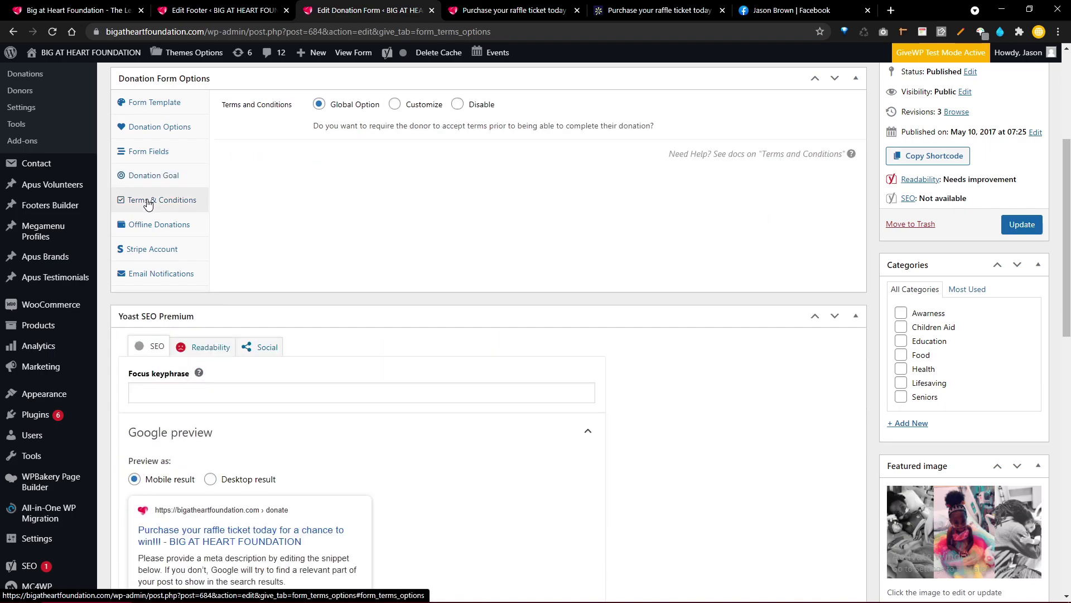
pyautogui.click(164, 252)
pyautogui.moveTo(165, 272)
pyautogui.click(136, 280)
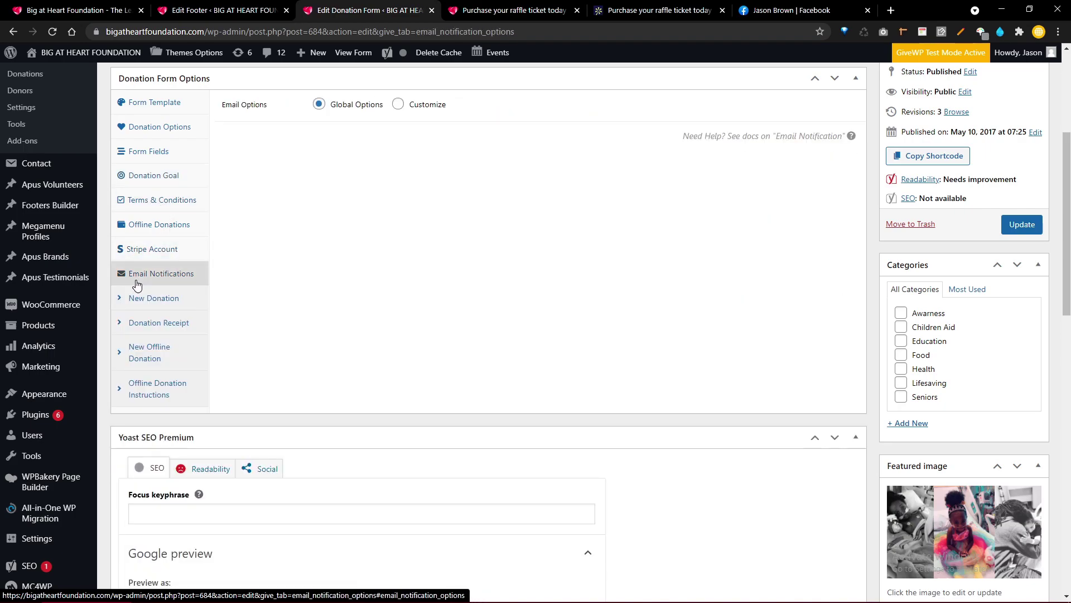
pyautogui.scroll(-2, 135, 280)
pyautogui.scroll(-3, 136, 285)
pyautogui.scroll(-5, 137, 279)
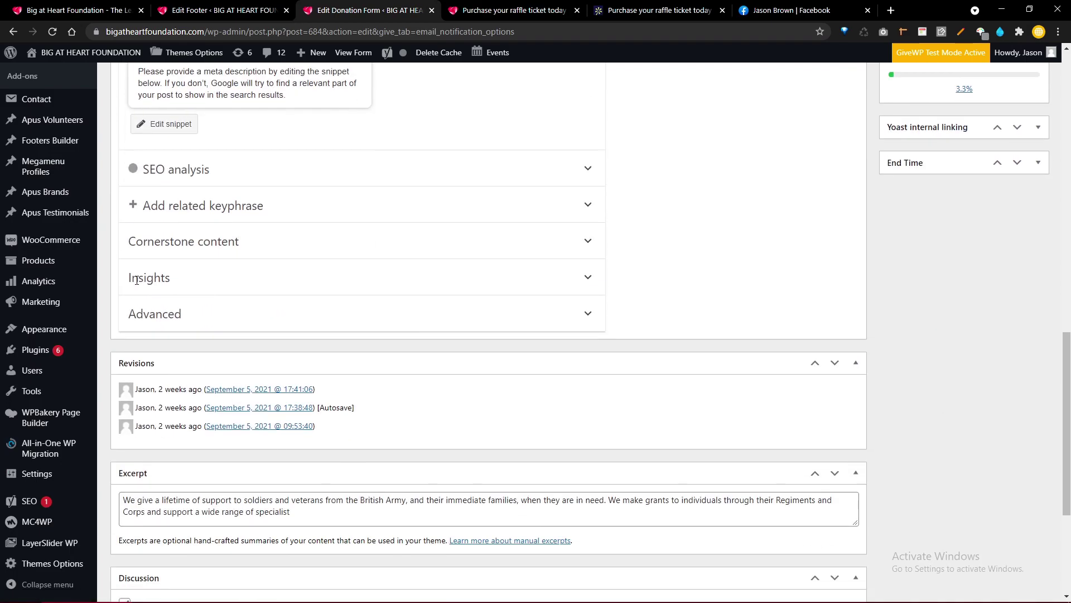
# Step: Close the form editor and test the raffle page's donation popup with $5.00, Offline Donation and PayPal, closing the page when done
pyautogui.middleClick(352, 6)
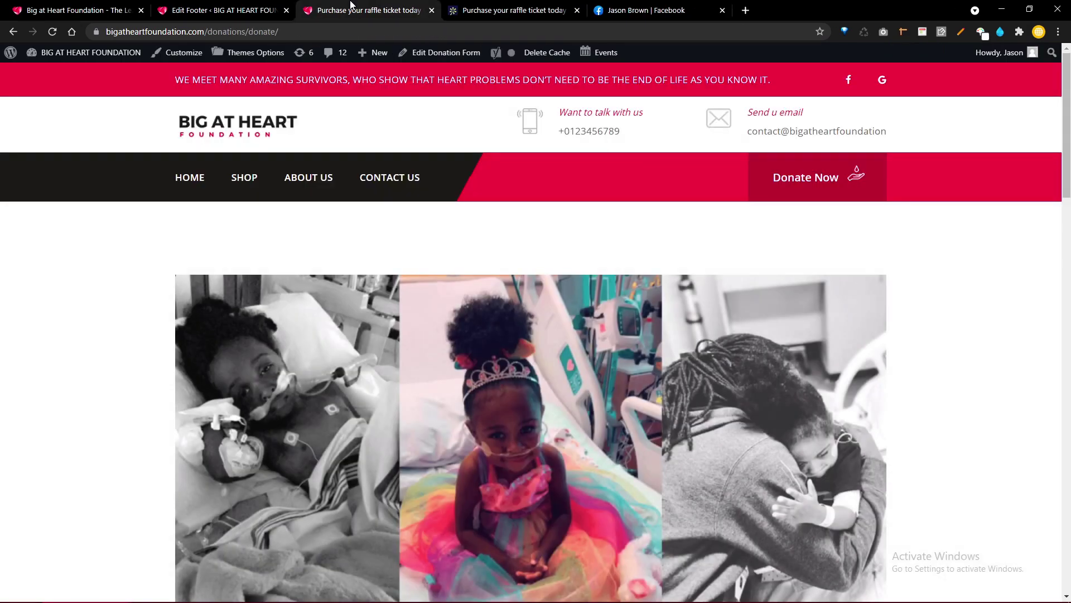
pyautogui.scroll(-10, 349, 177)
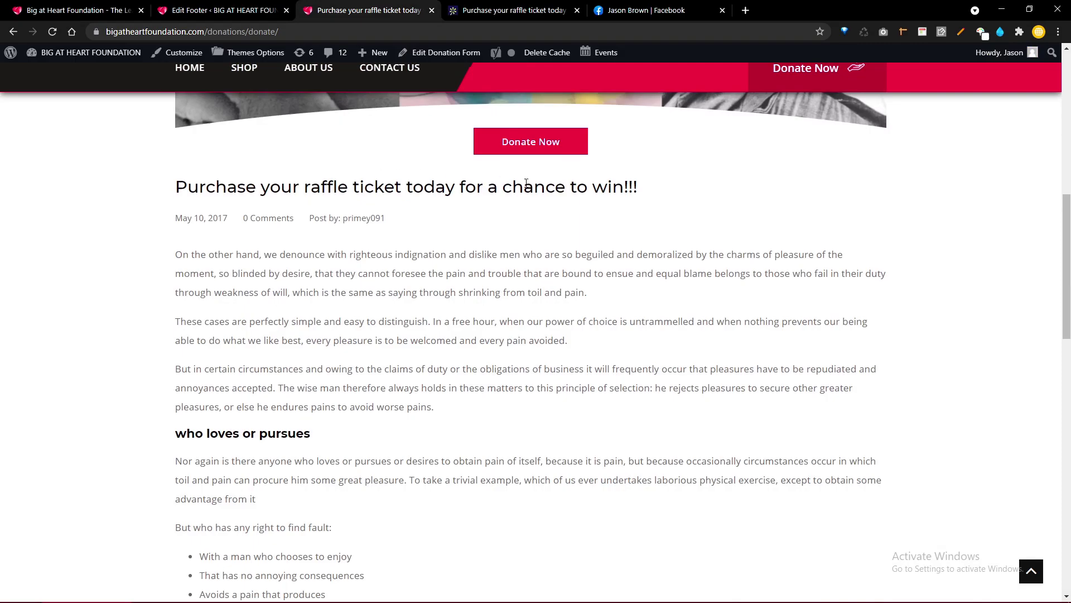
pyautogui.click(573, 143)
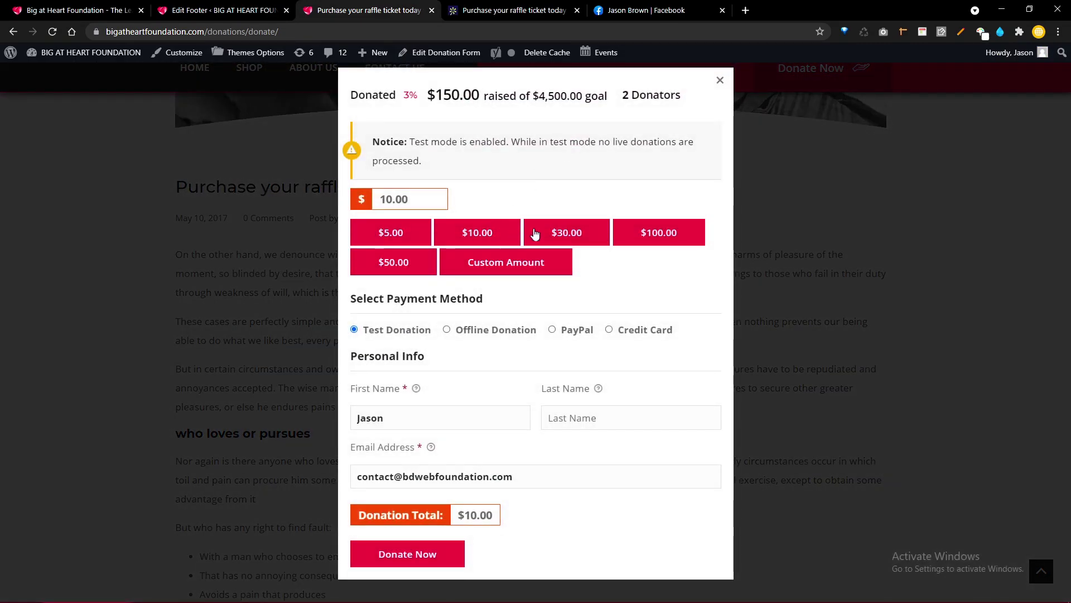
pyautogui.click(408, 233)
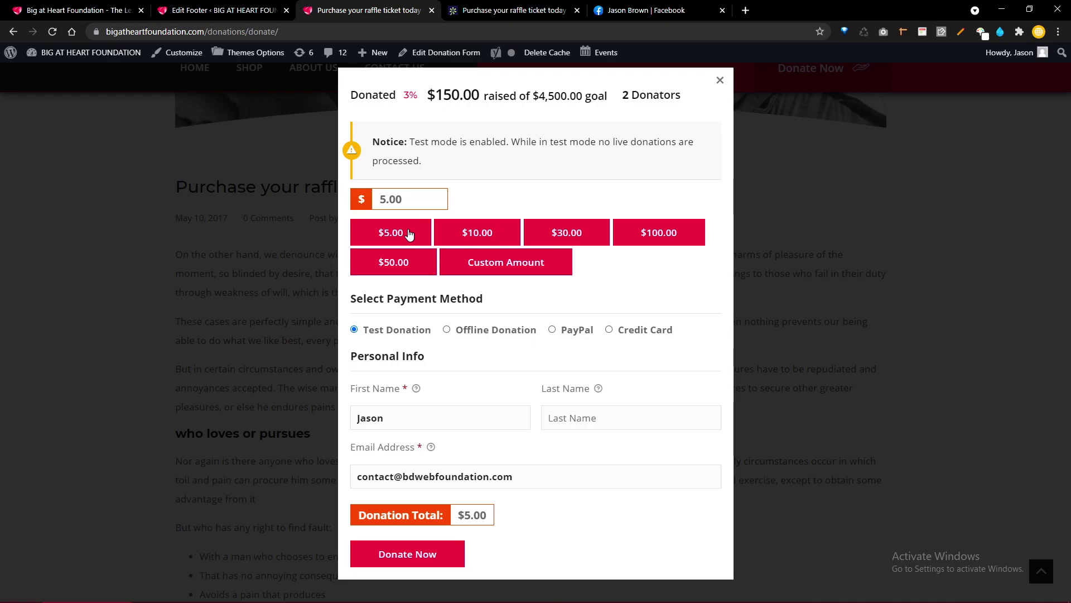
pyautogui.click(471, 330)
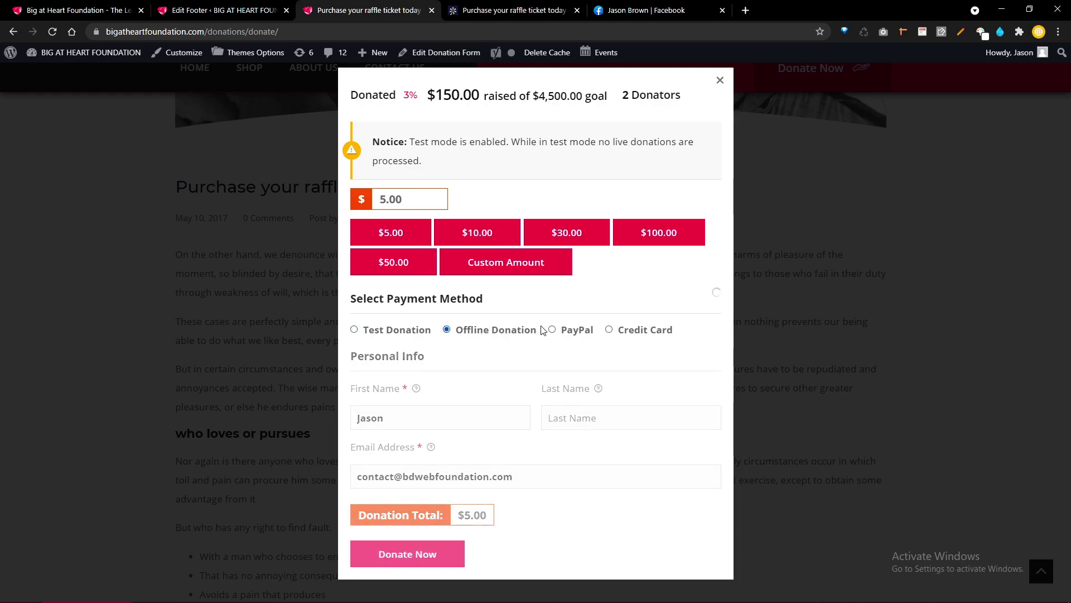
pyautogui.click(569, 330)
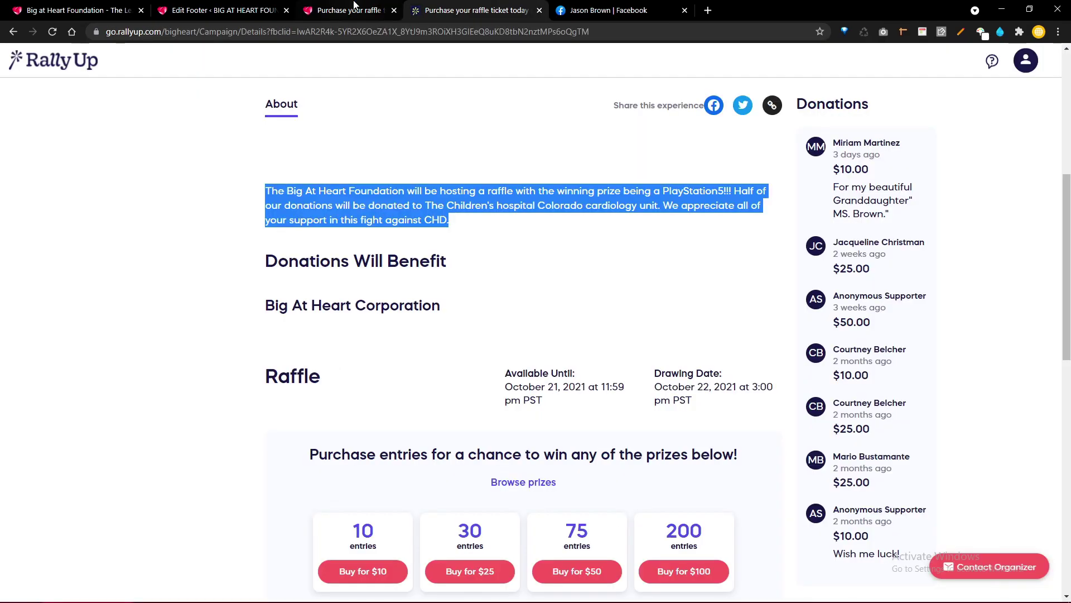
pyautogui.middleClick(354, 4)
# Step: Copy the About paragraph describing the PlayStation5 raffle from the RallyUp campaign page and return to the Footer 1 editor
pyautogui.click(349, 175)
pyautogui.click(176, 6)
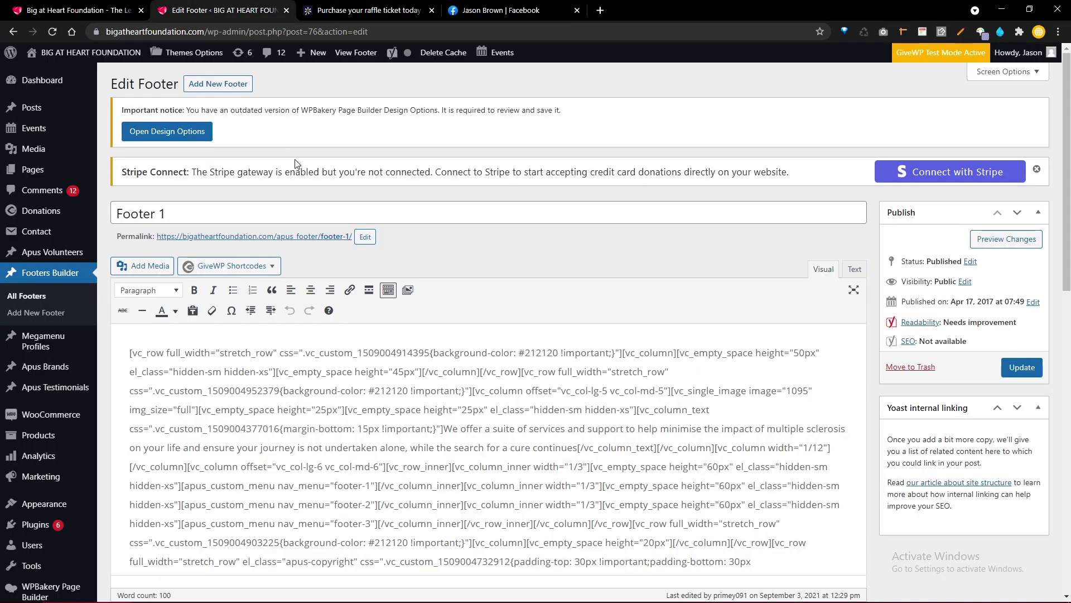
pyautogui.scroll(-3, 373, 186)
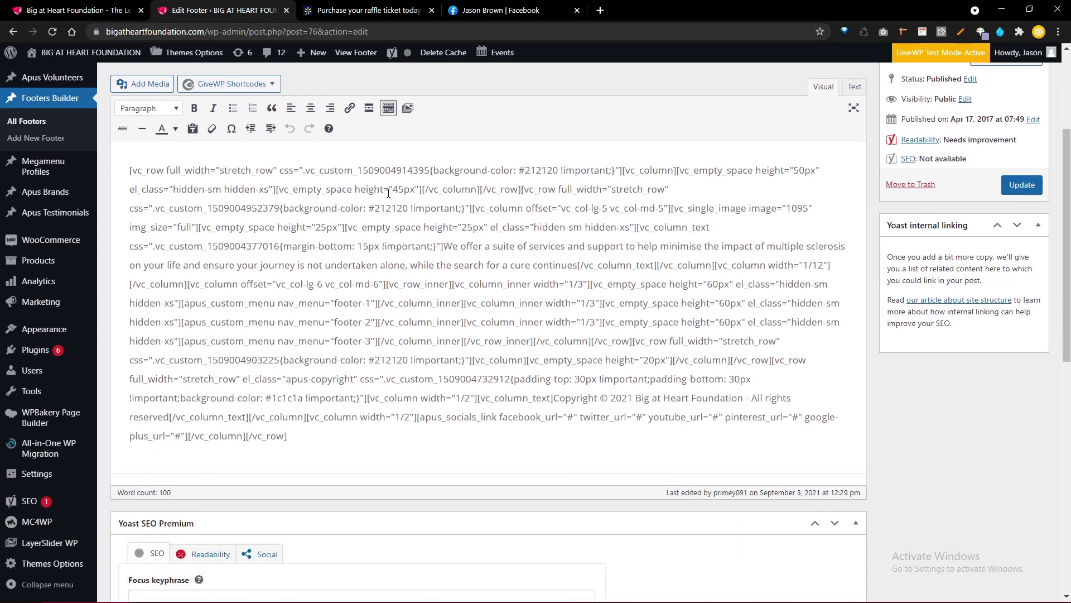
pyautogui.click(366, 10)
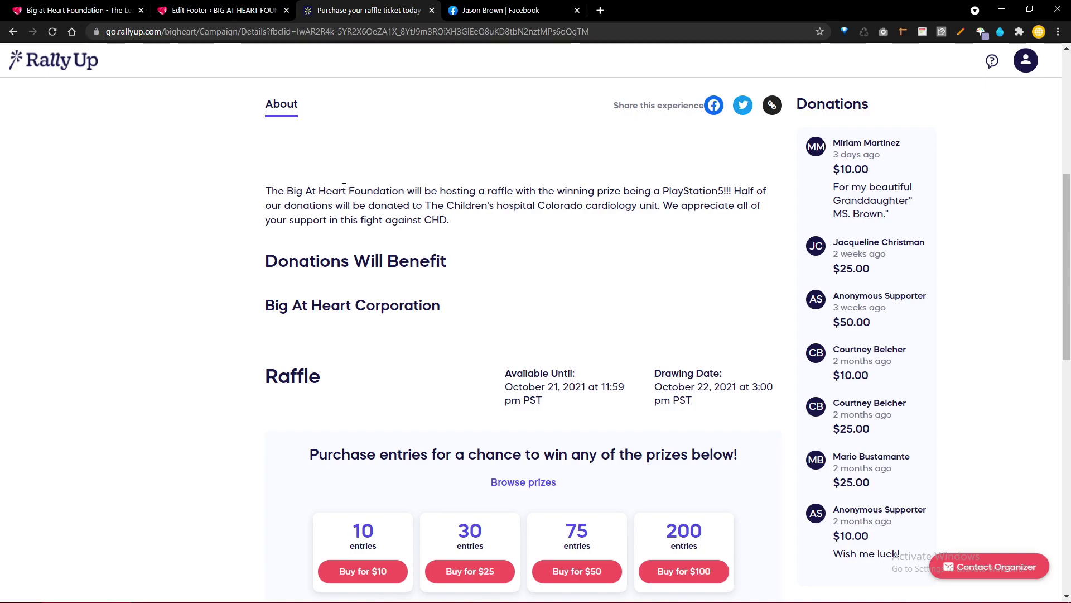
pyautogui.moveTo(274, 192); pyautogui.dragTo(438, 218)
pyautogui.hotkey('ctrl', 'c')
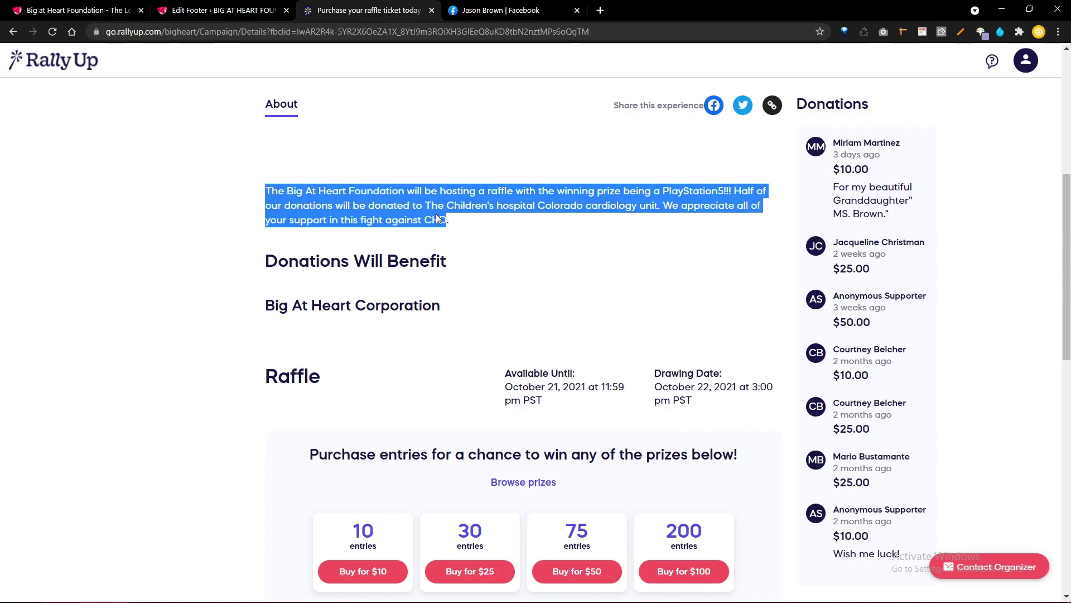
pyautogui.rightClick(433, 218)
pyautogui.click(455, 227)
pyautogui.hotkey('ctrl', '1')
pyautogui.hotkey('ctrl', '2')
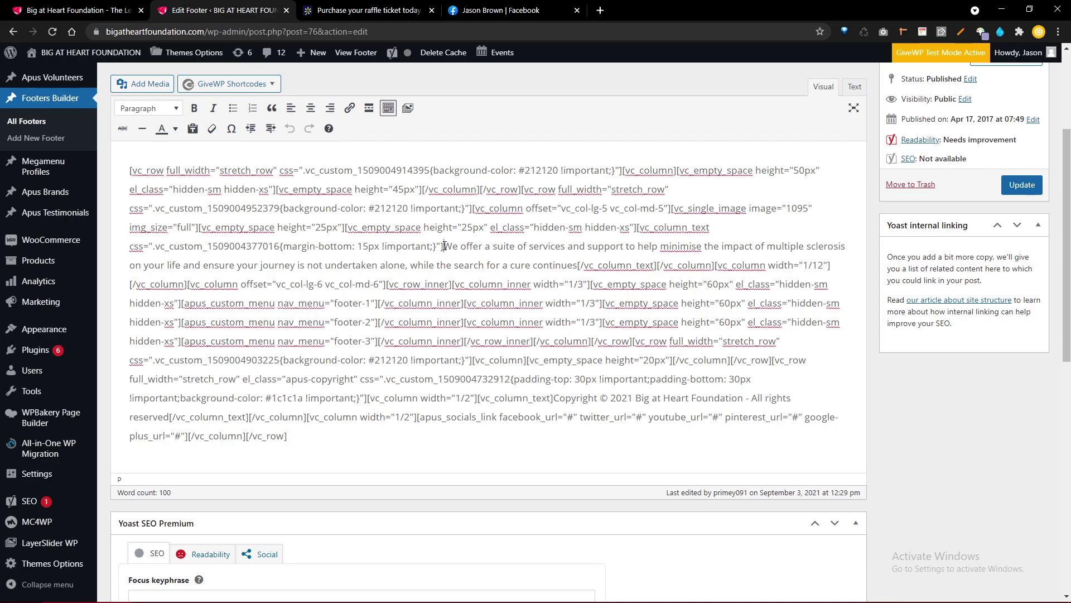
# Step: Replace the "We offer a suite of services and support" text in the Footer 1 content with the copied raffle description
pyautogui.moveTo(444, 246); pyautogui.dragTo(578, 265)
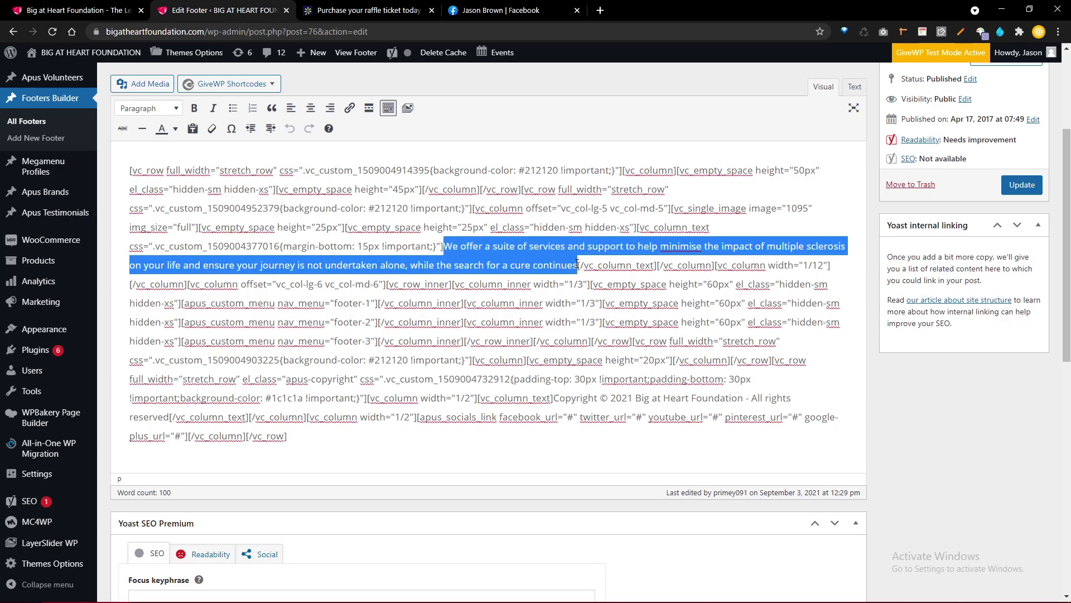
pyautogui.hotkey('ctrl', '1')
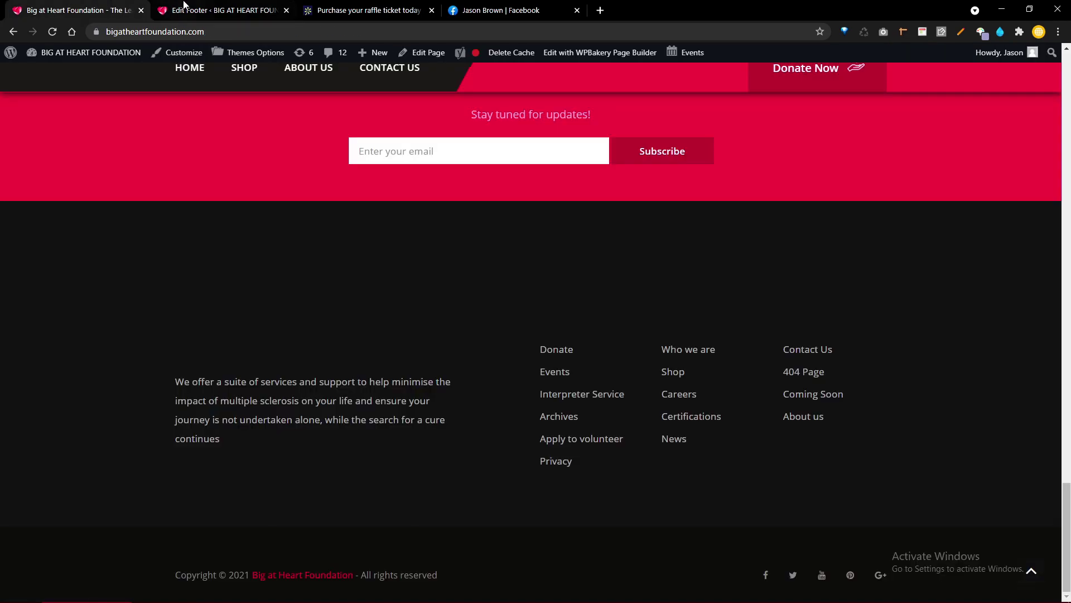
pyautogui.hotkey('ctrl', '2')
pyautogui.rightClick(468, 250)
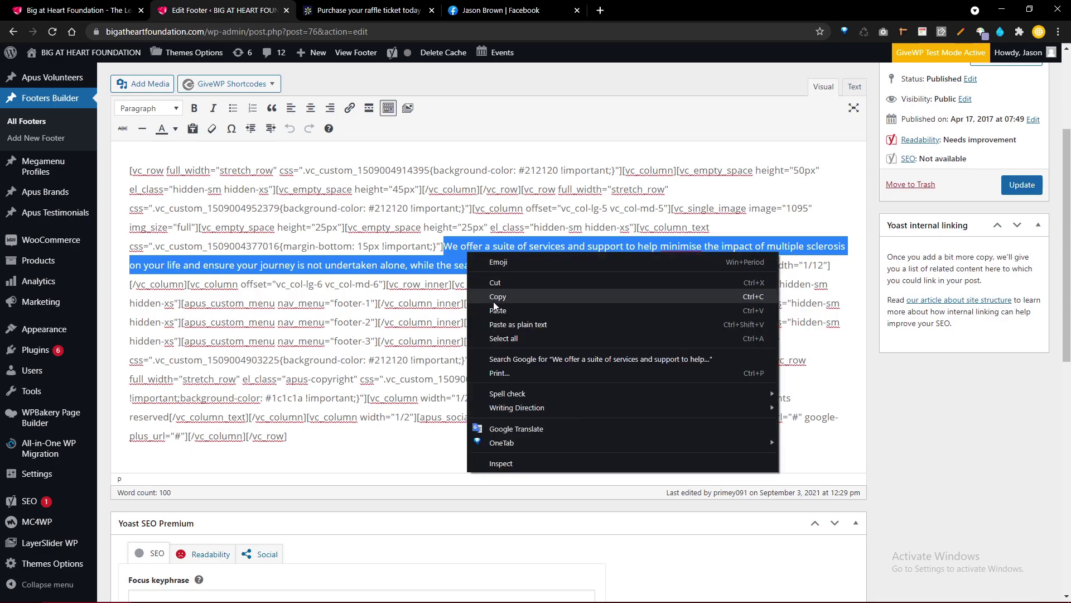
pyautogui.click(494, 306)
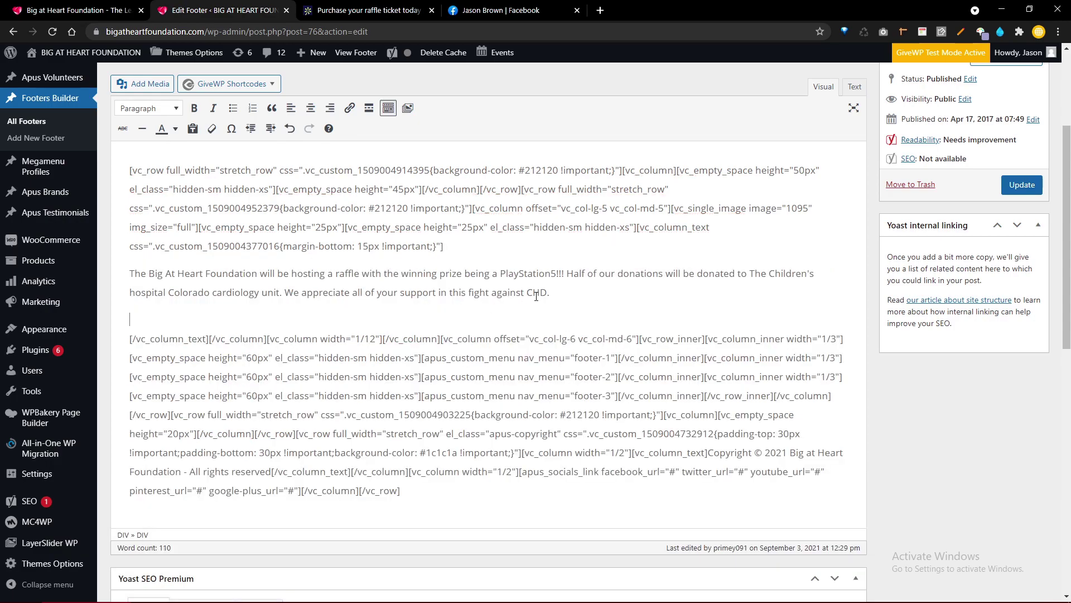
# Step: Remove the line breaks before and after the pasted raffle description in the footer content and update the footer
pyautogui.press('BackSpace')
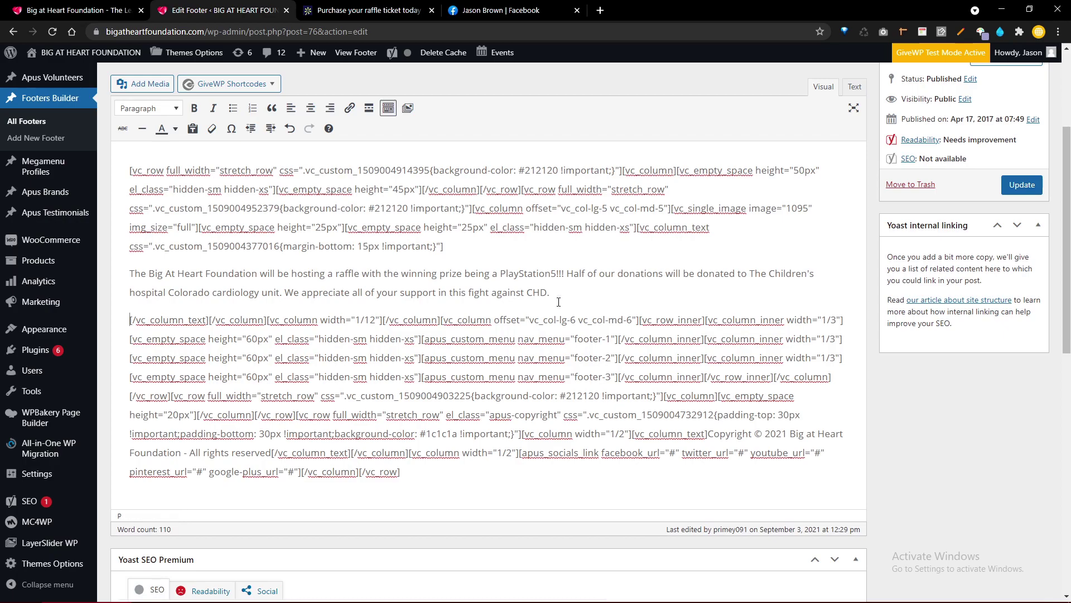
pyautogui.press('Delete')
pyautogui.click(268, 263)
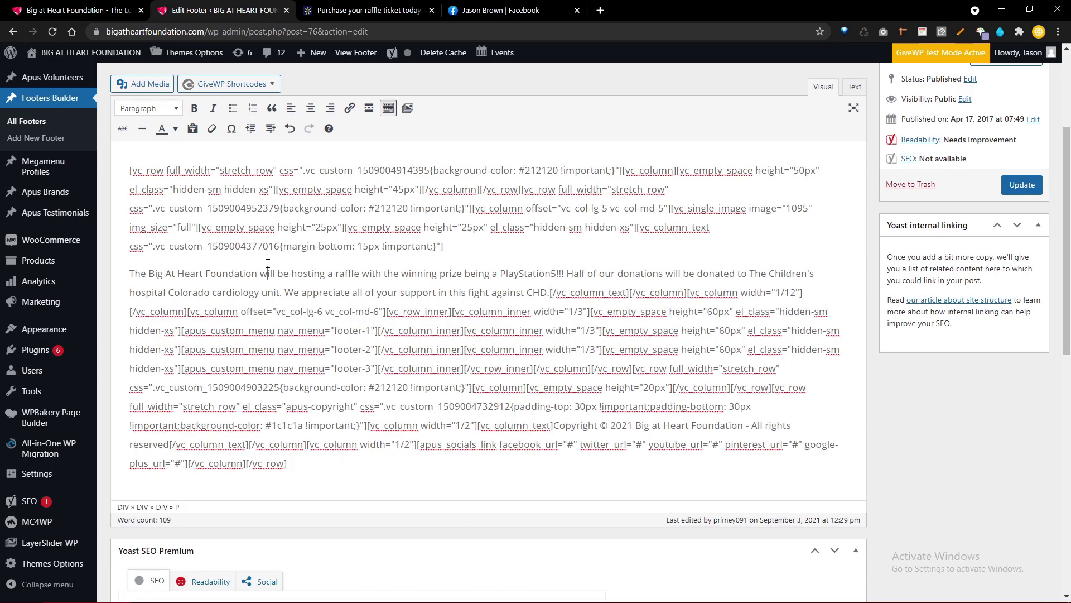
pyautogui.click(501, 245)
pyautogui.press('Delete')
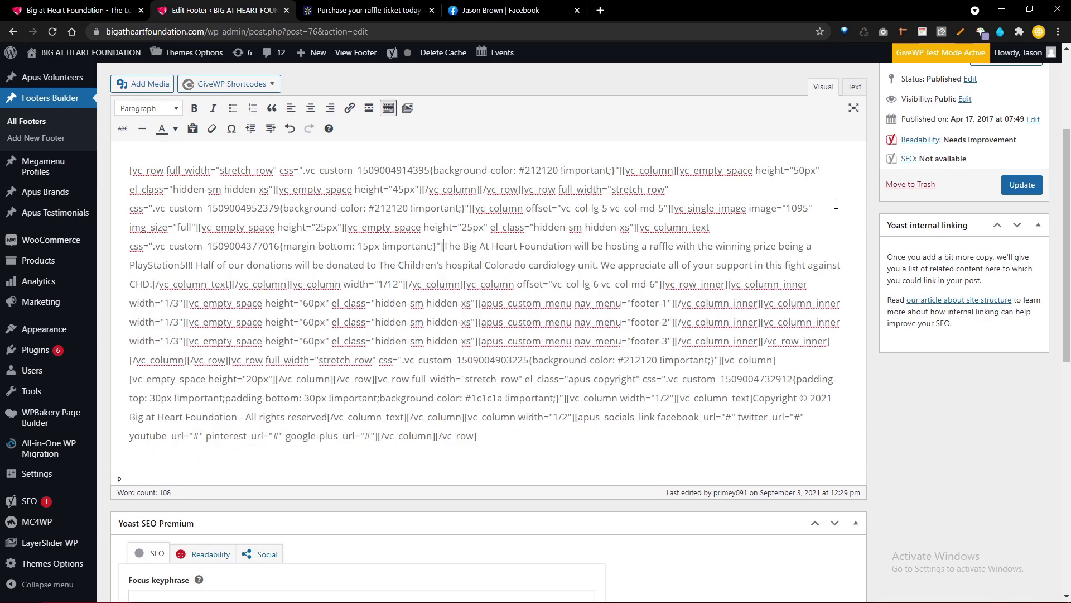
pyautogui.click(1020, 185)
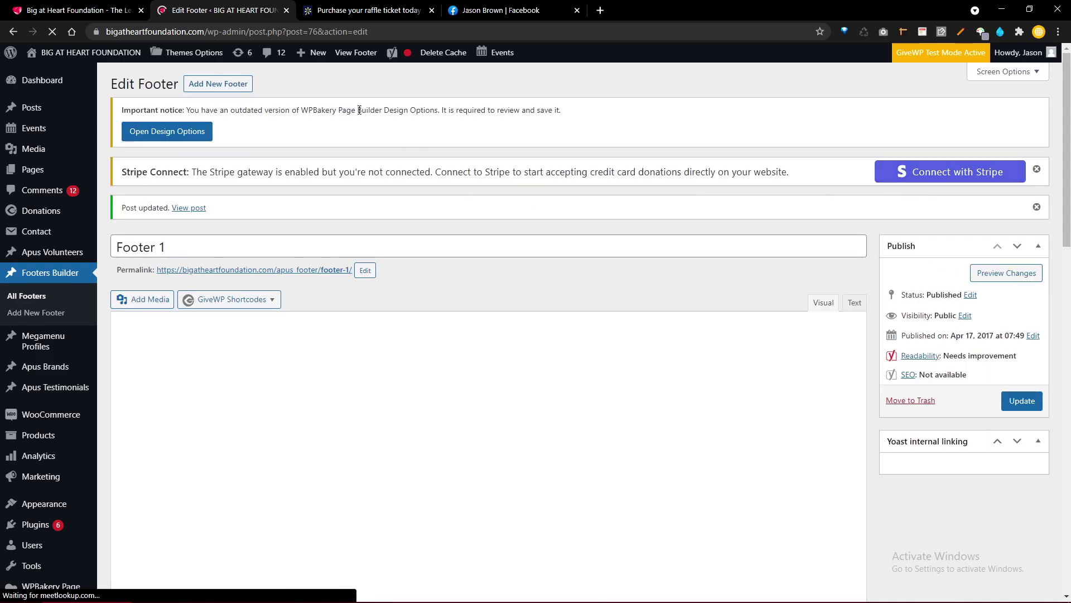
# Step: Reload the site homepage, examine the footer's description and social links, and return to the page header
pyautogui.click(71, 9)
pyautogui.click(57, 29)
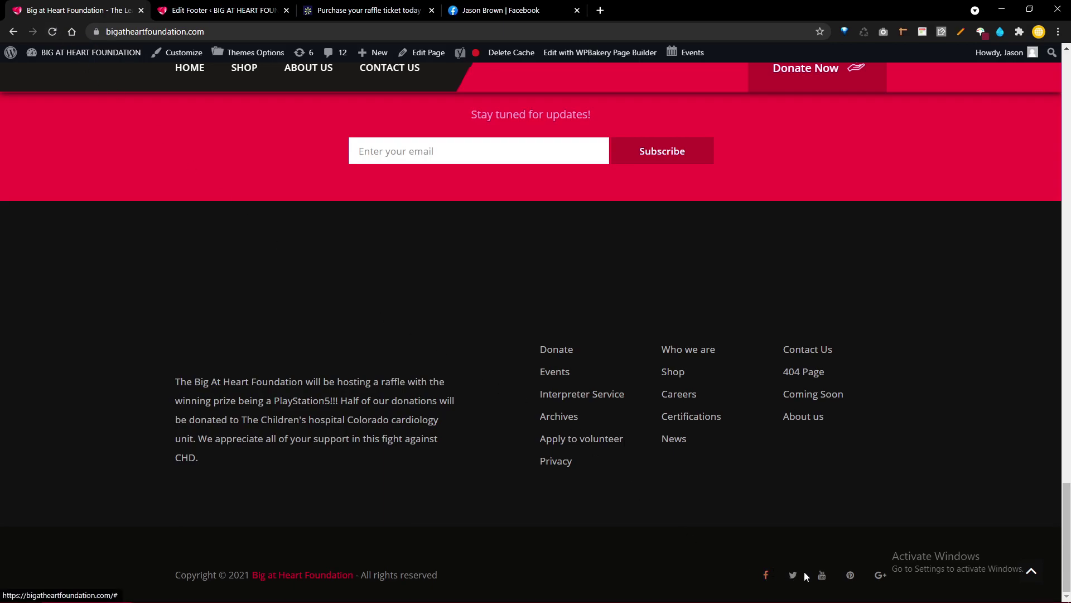
pyautogui.click(1033, 577)
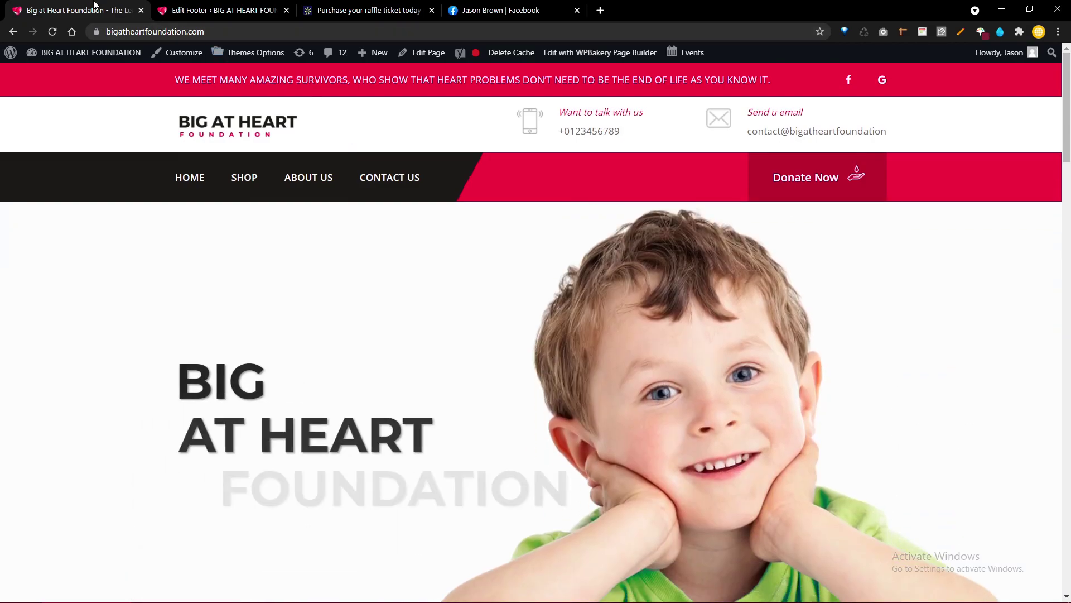
# Step: Open the LayerSlider WP sliders page in place of the footer editor and close the raffle campaign and Facebook profile tabs
pyautogui.click(268, 7)
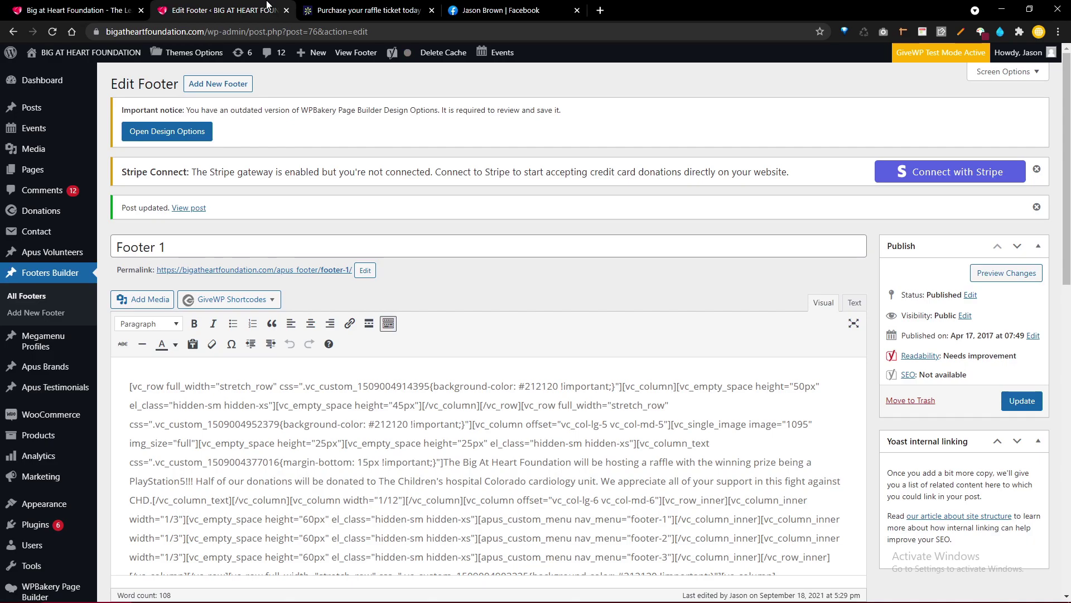
pyautogui.scroll(-10, 37, 430)
pyautogui.scroll(3, 37, 430)
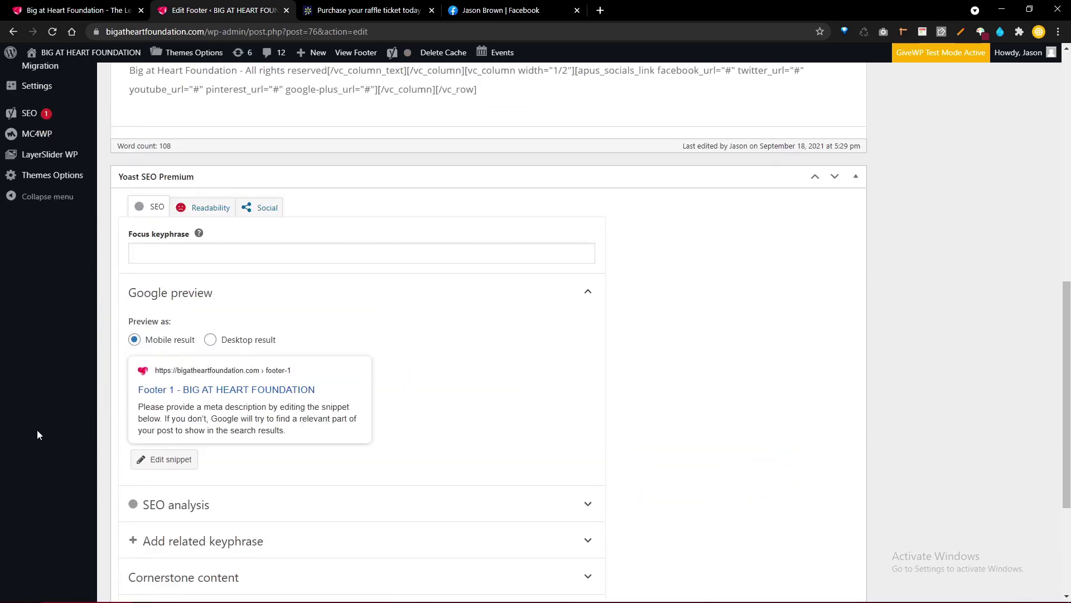
pyautogui.click(42, 233)
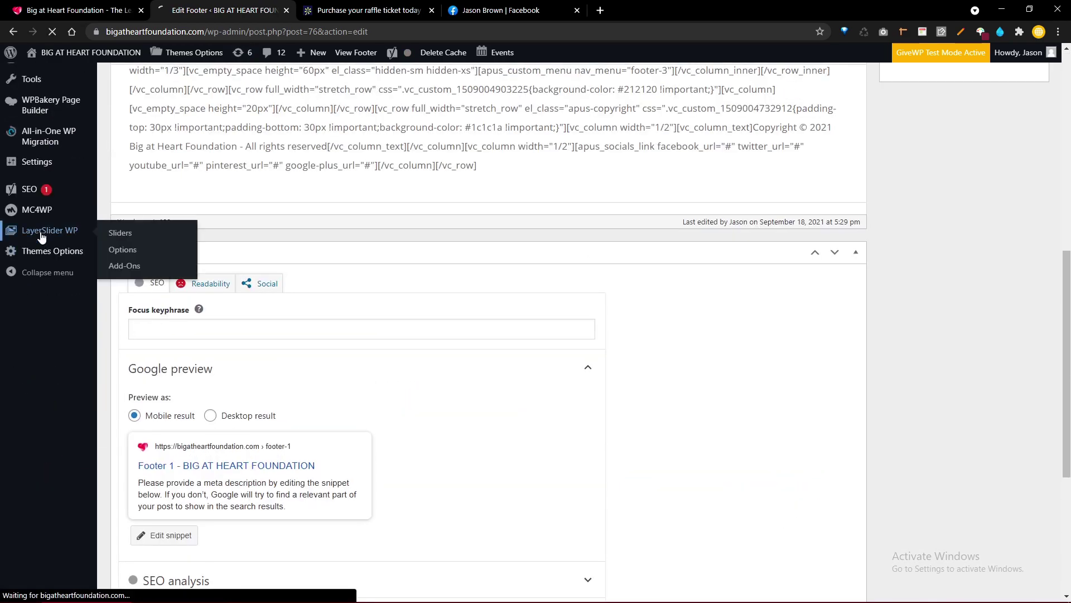
pyautogui.click(330, 10)
pyautogui.middleClick(329, 10)
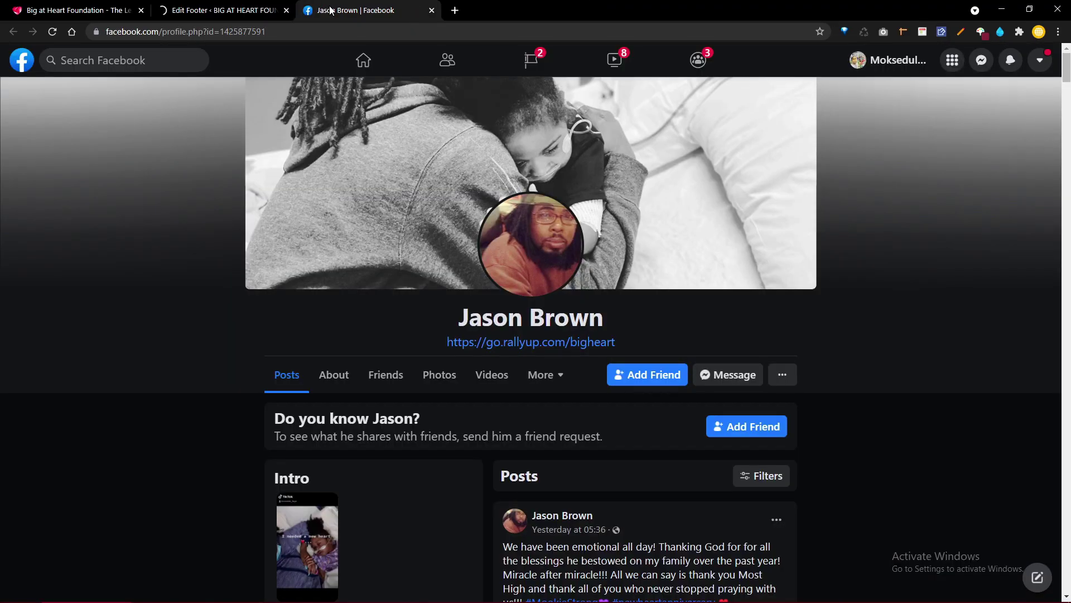
pyautogui.middleClick(329, 10)
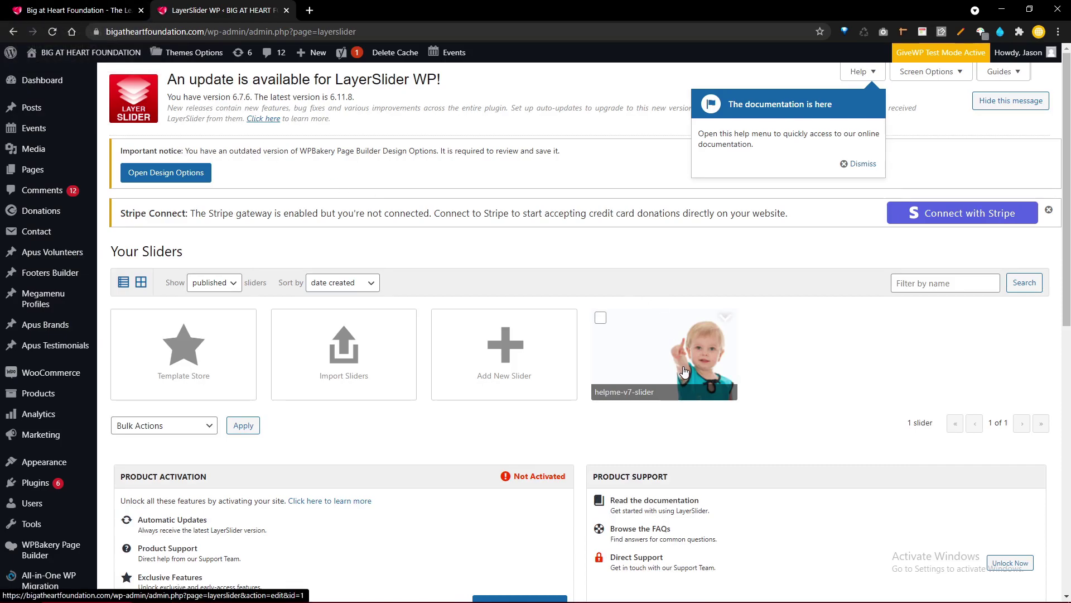
# Step: Open the helpme-v7-slider for editing, check the homepage banner meanwhile, and dismiss the recommendation pop-up
pyautogui.scroll(-4, 683, 359)
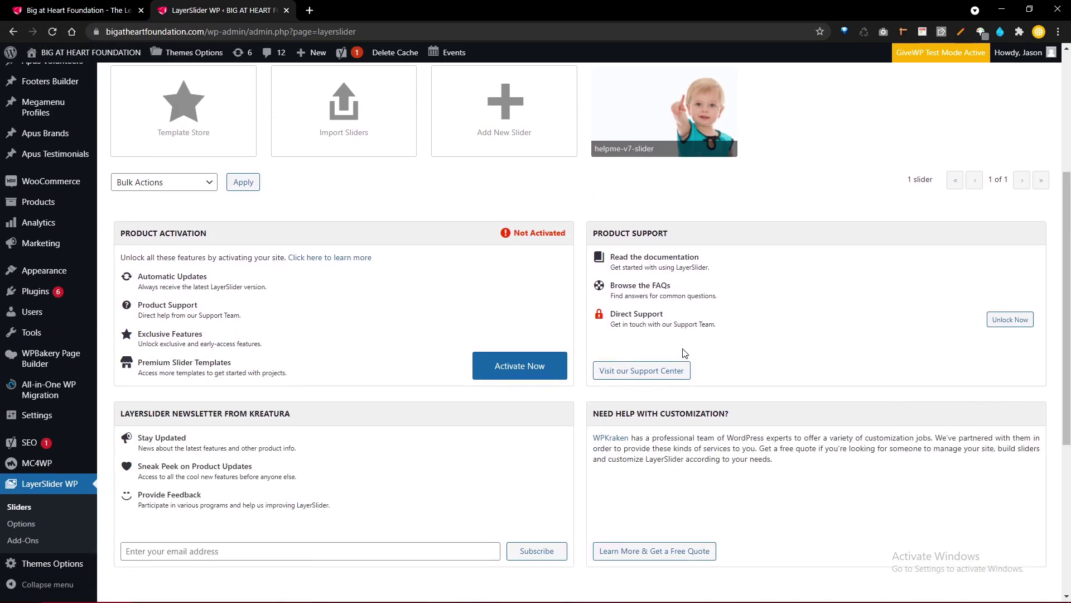
pyautogui.scroll(2, 685, 351)
pyautogui.click(676, 245)
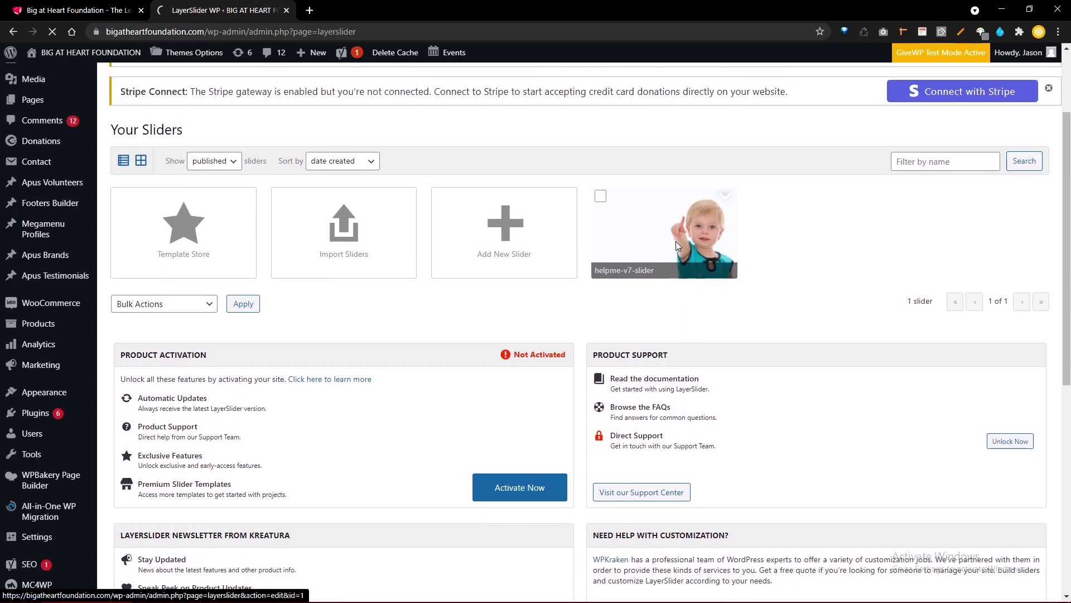
pyautogui.click(57, 7)
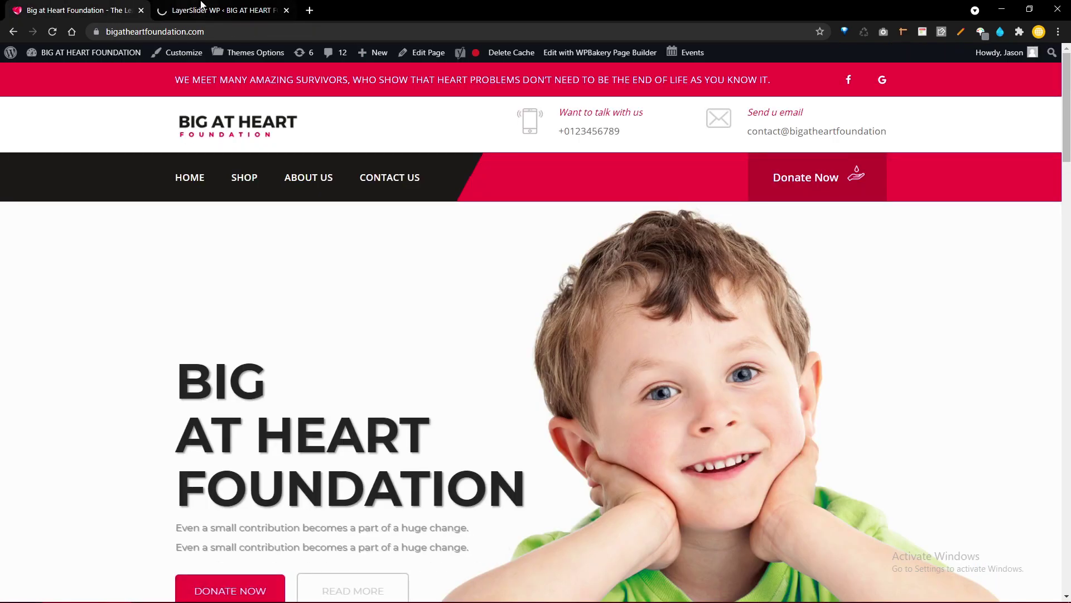
pyautogui.click(202, 4)
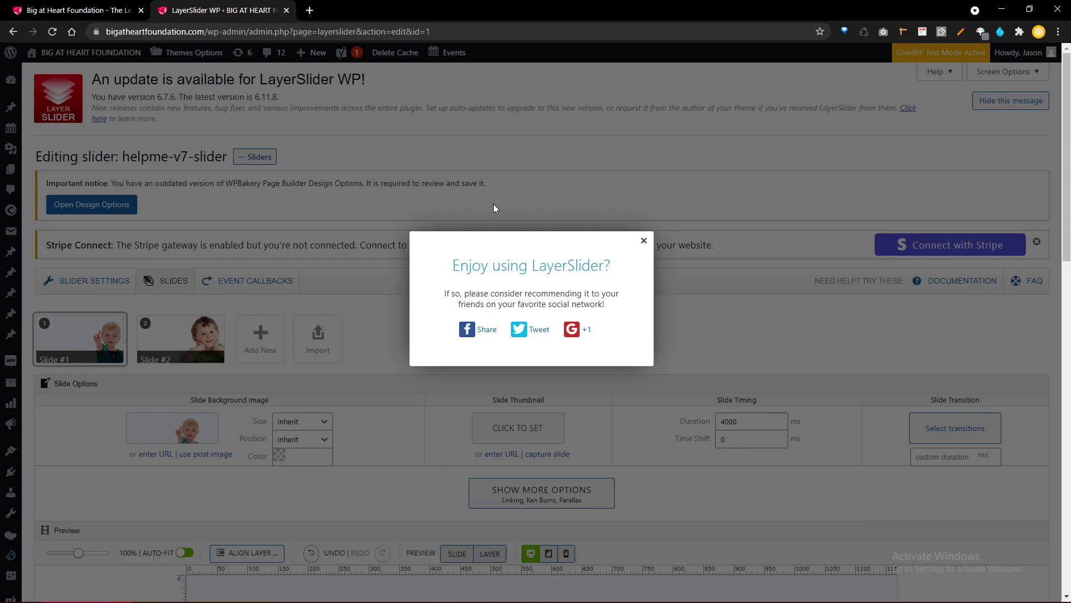
pyautogui.click(644, 241)
# Step: Inspect the first slide's preview with the layers shown for tablets and phones
pyautogui.scroll(-3, 648, 241)
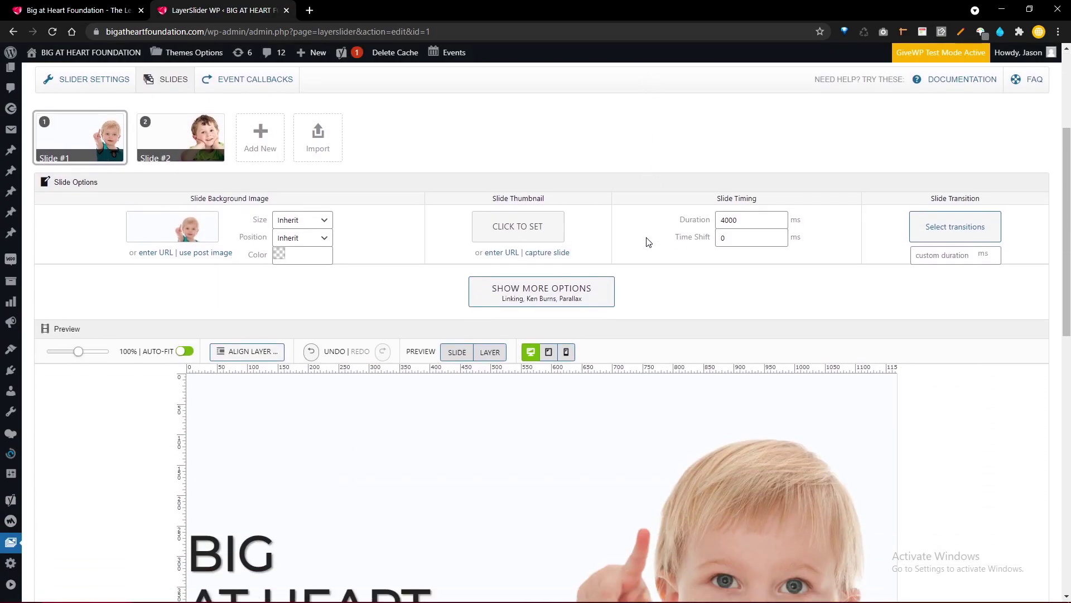
pyautogui.scroll(-5, 647, 241)
pyautogui.scroll(3, 646, 236)
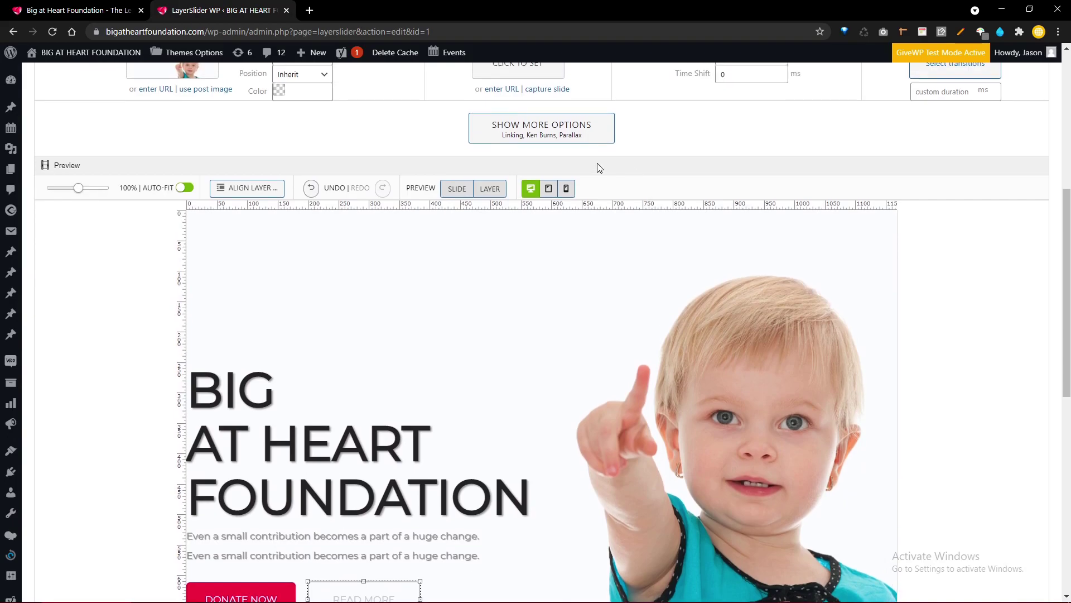
pyautogui.click(548, 188)
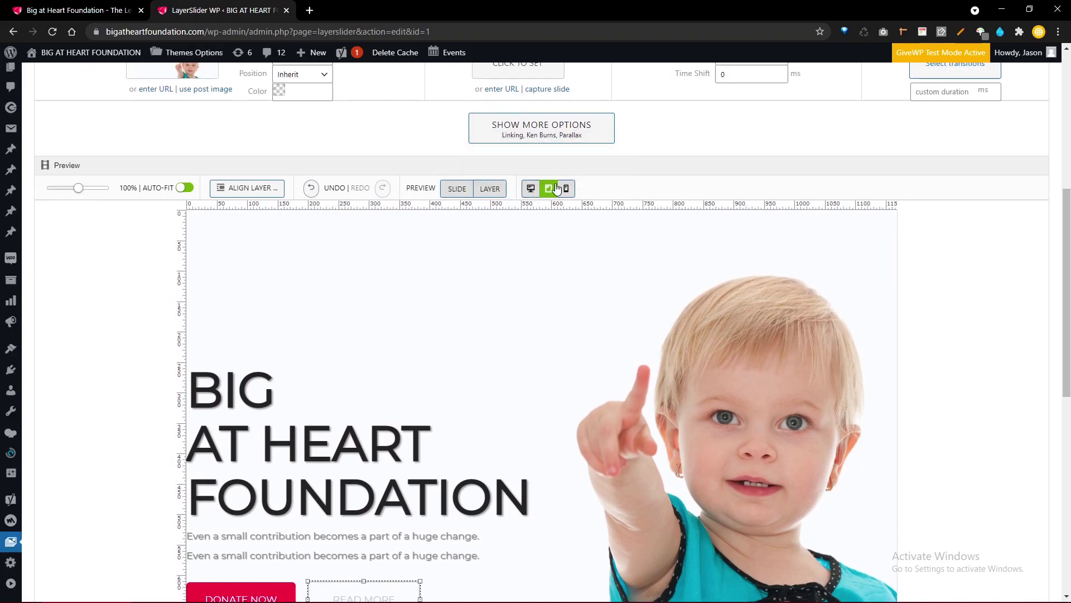
pyautogui.click(572, 189)
pyautogui.click(549, 190)
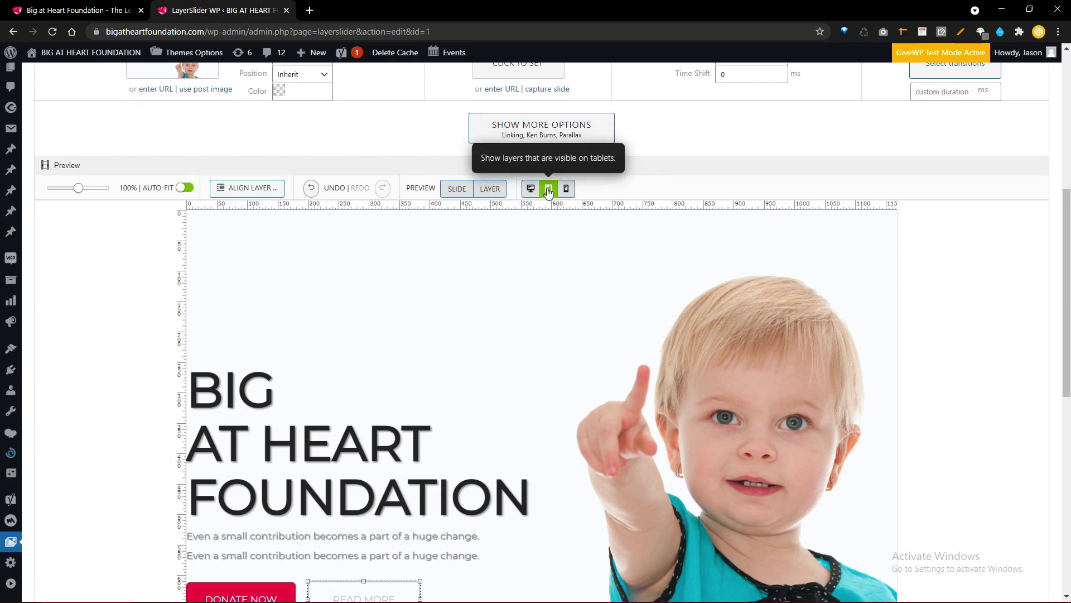
# Step: Toggle the READ MORE layer's tablet visibility off and back on
pyautogui.scroll(-4, 548, 190)
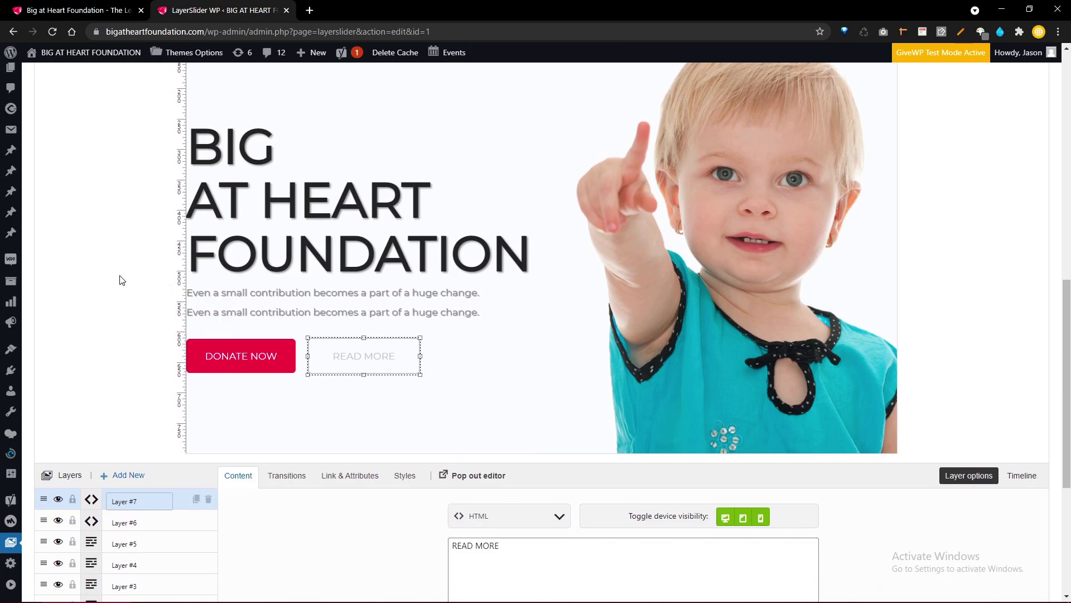
pyautogui.scroll(-3, 122, 280)
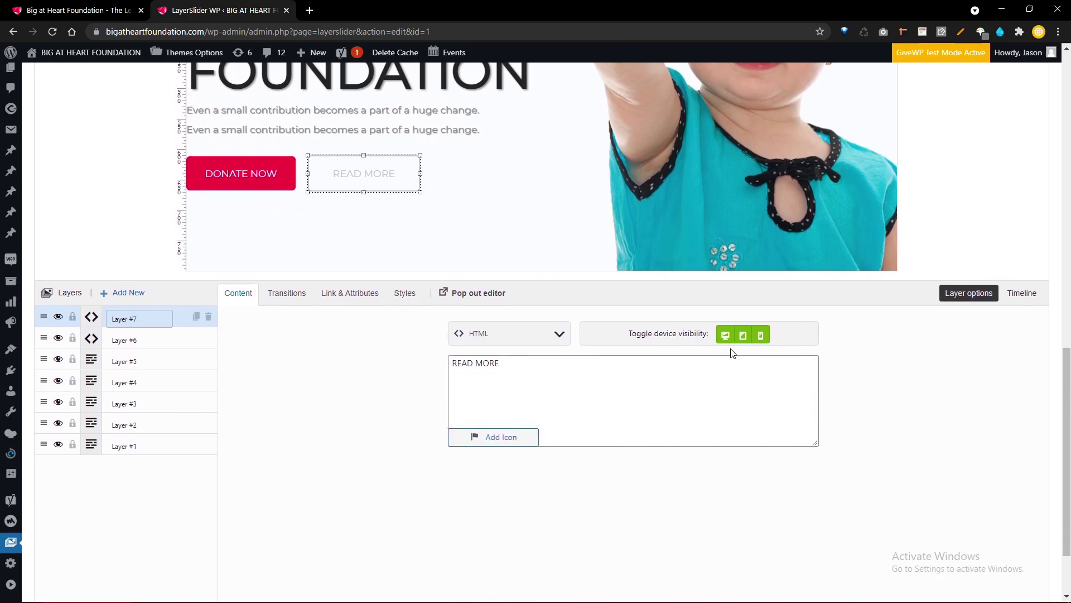
pyautogui.click(742, 336)
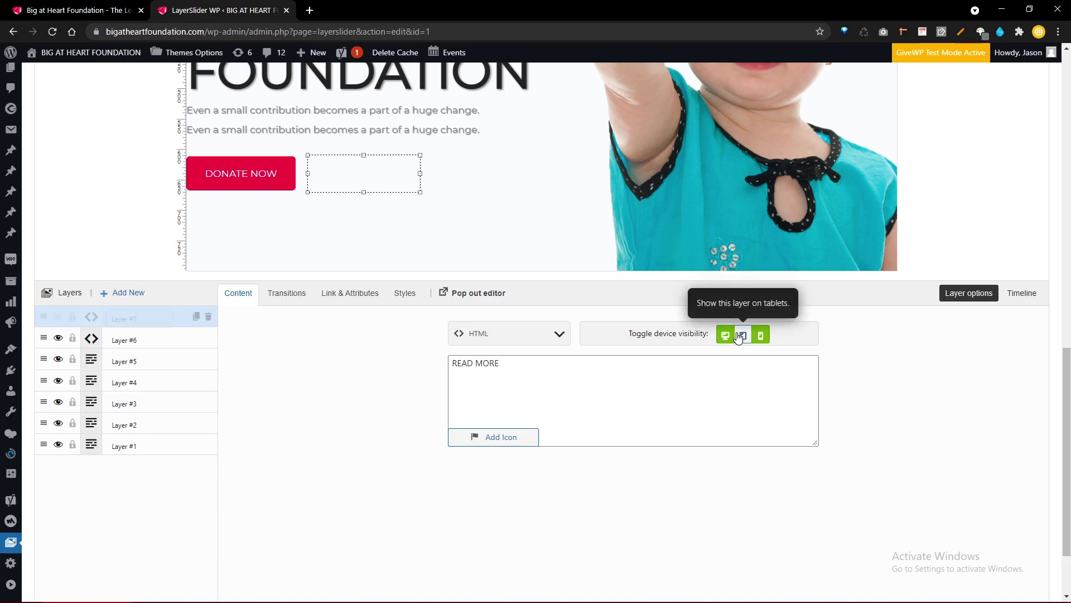
pyautogui.click(740, 336)
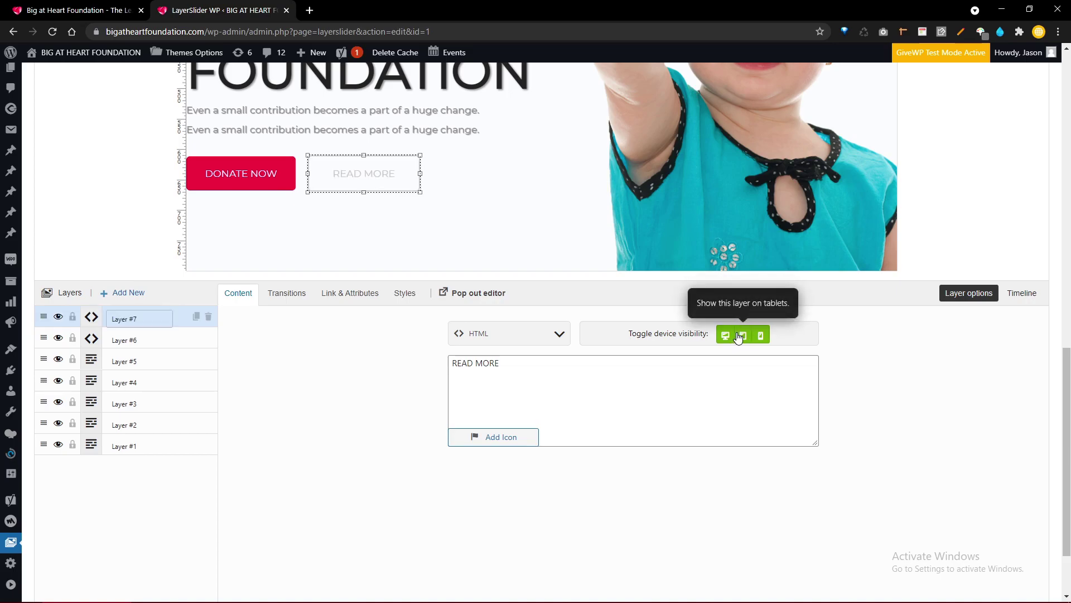
# Step: Switch the preview back to desktop layers and examine the first slide's options, canvas and layer list
pyautogui.scroll(6, 737, 334)
pyautogui.click(527, 129)
pyautogui.scroll(3, 525, 130)
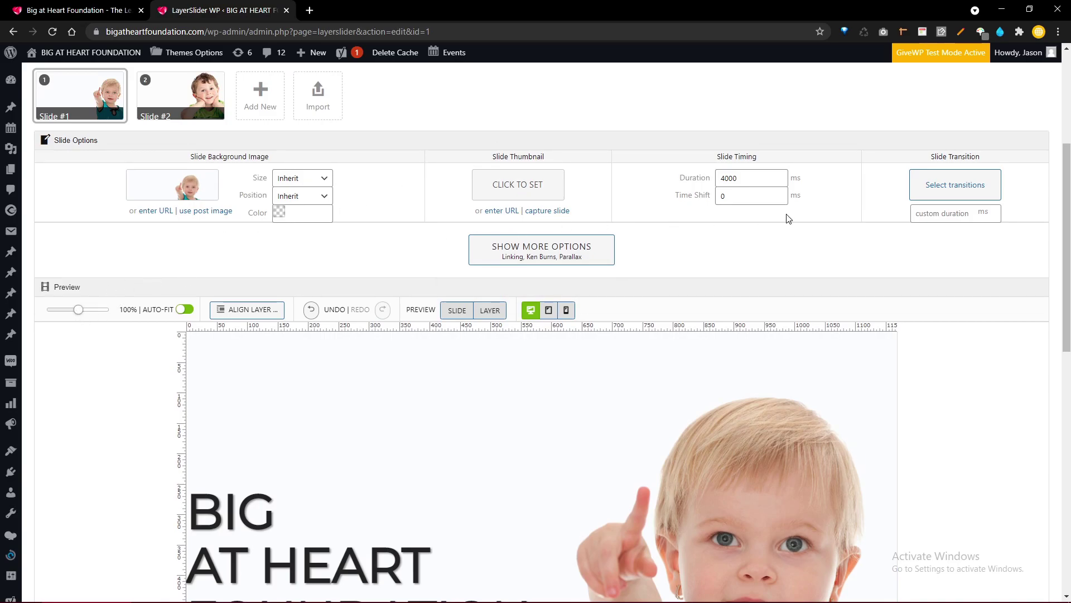
pyautogui.scroll(2, 789, 219)
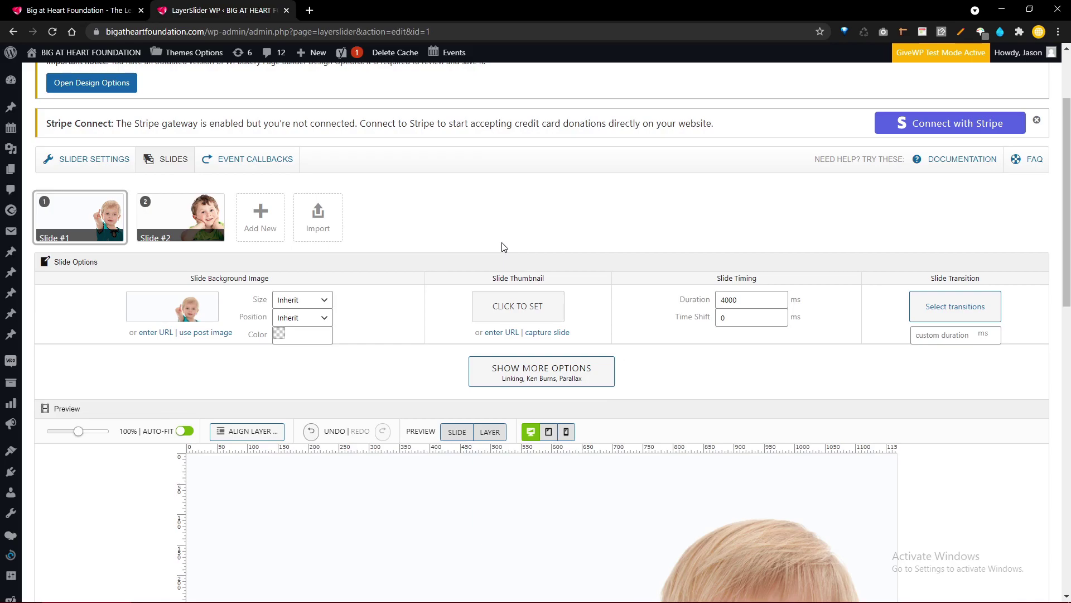
pyautogui.scroll(-5, 504, 247)
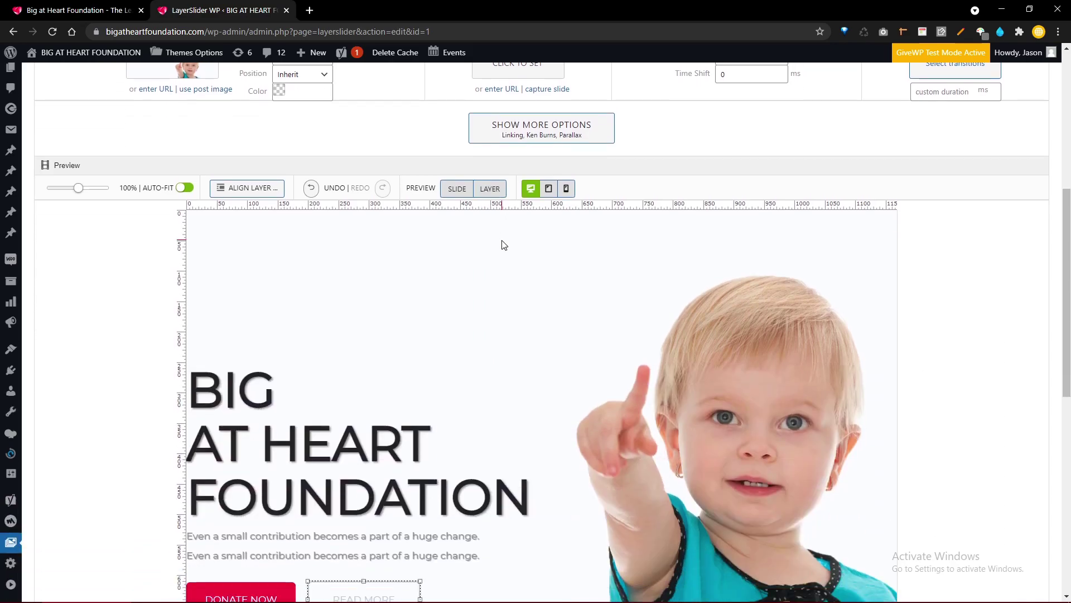
pyautogui.scroll(-4, 504, 246)
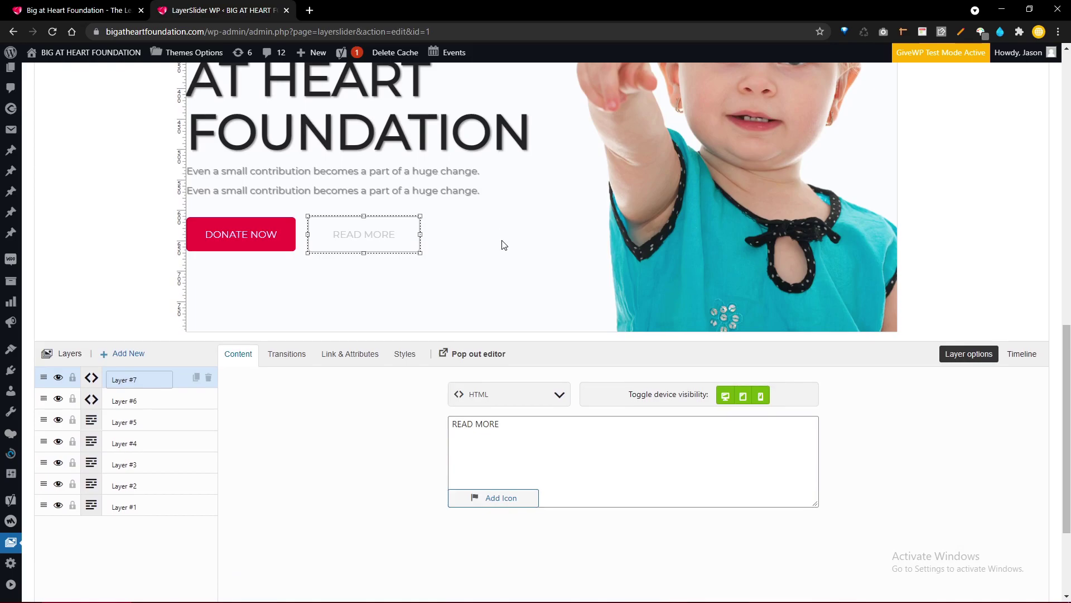
pyautogui.scroll(-3, 503, 245)
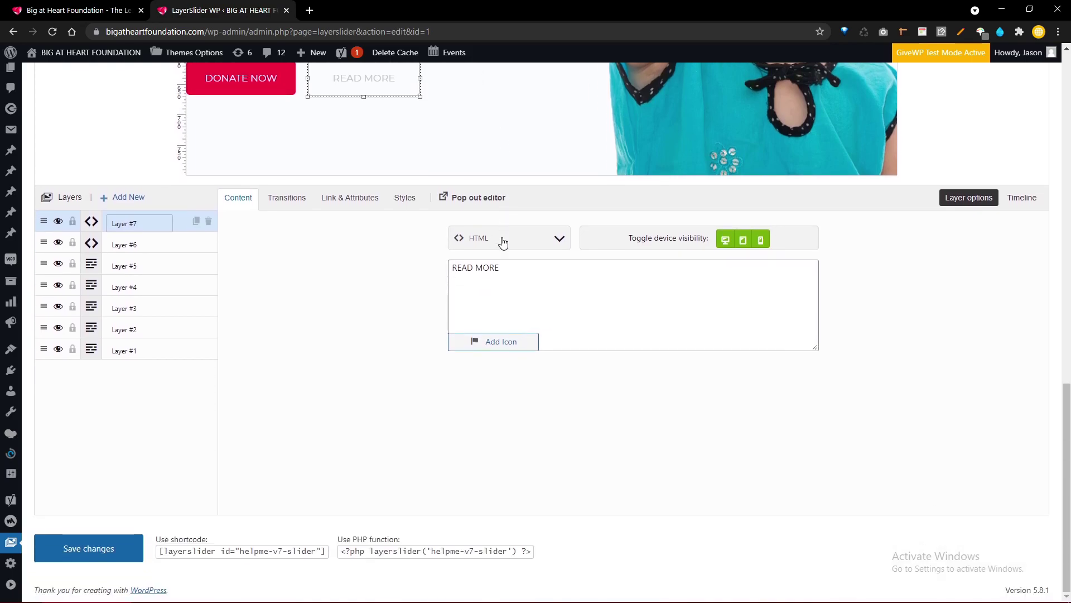
pyautogui.scroll(5, 503, 241)
pyautogui.scroll(5, 504, 241)
pyautogui.scroll(-6, 504, 241)
pyautogui.scroll(4, 504, 241)
pyautogui.scroll(-5, 504, 241)
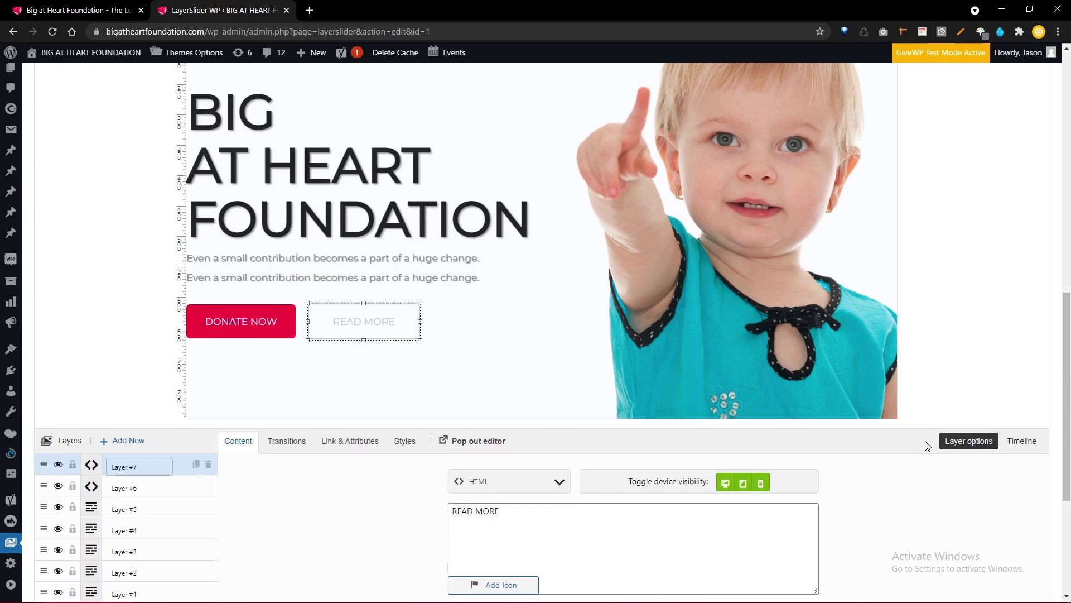
pyautogui.scroll(4, 925, 441)
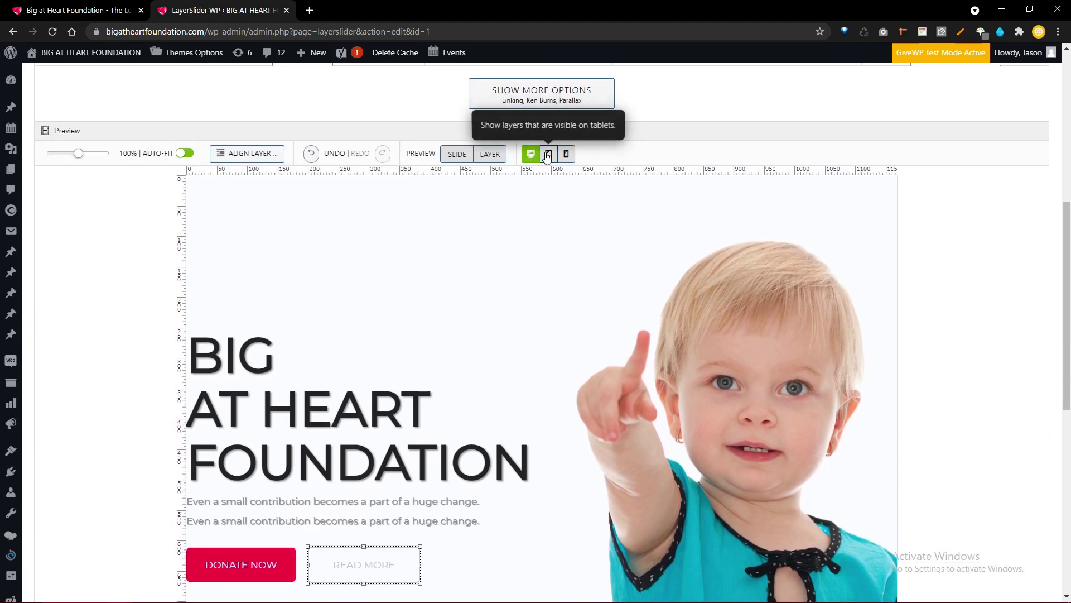
# Step: Compare the first slide's tablet, phone and desktop layer views and play the layer and slide previews
pyautogui.click(547, 156)
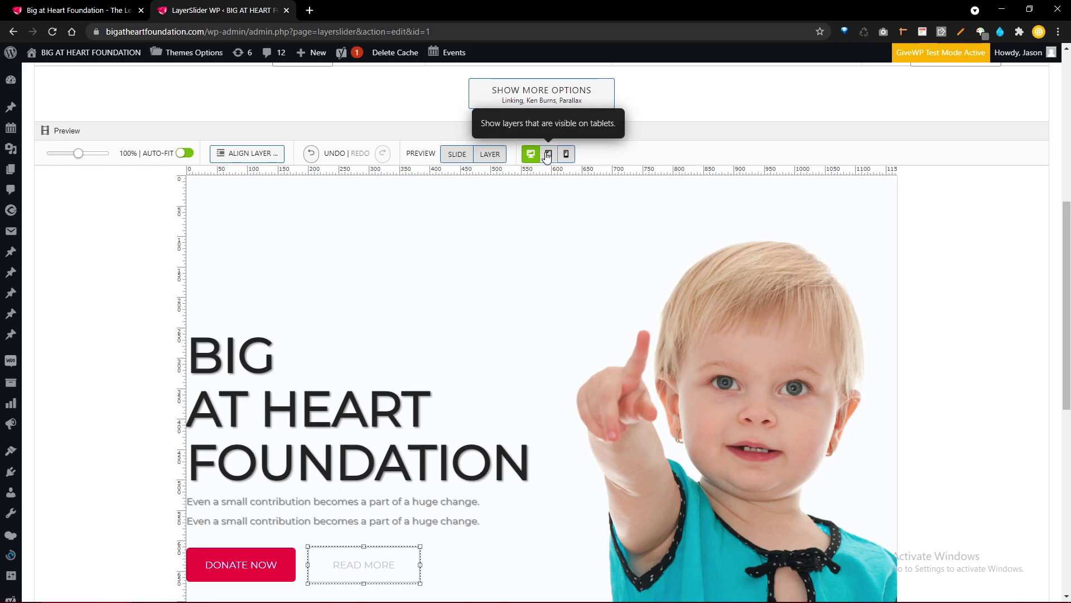
pyautogui.click(566, 154)
pyautogui.click(531, 154)
pyautogui.click(490, 154)
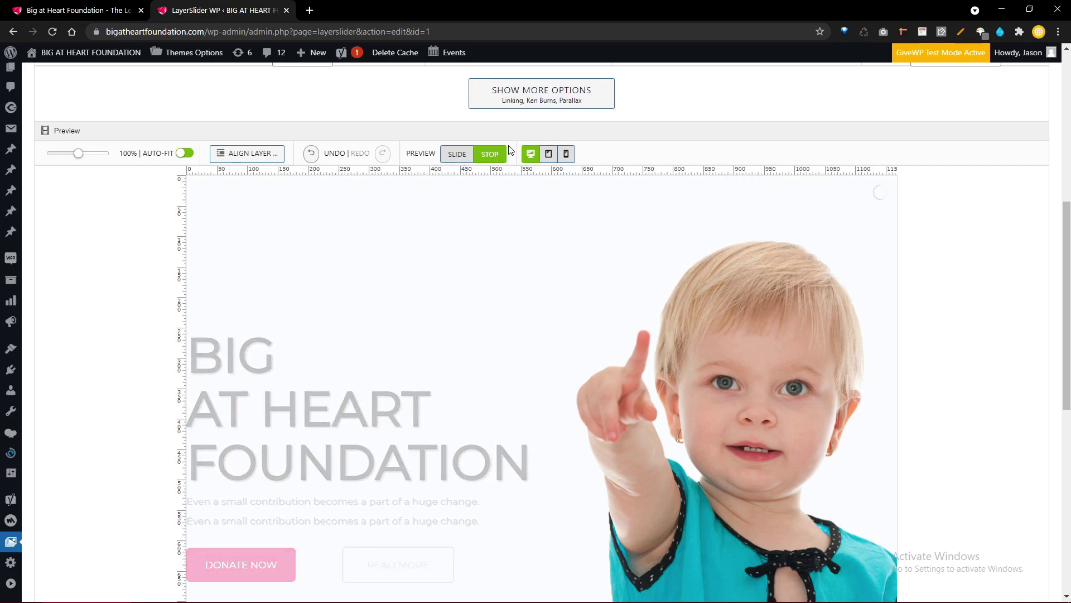
pyautogui.click(457, 154)
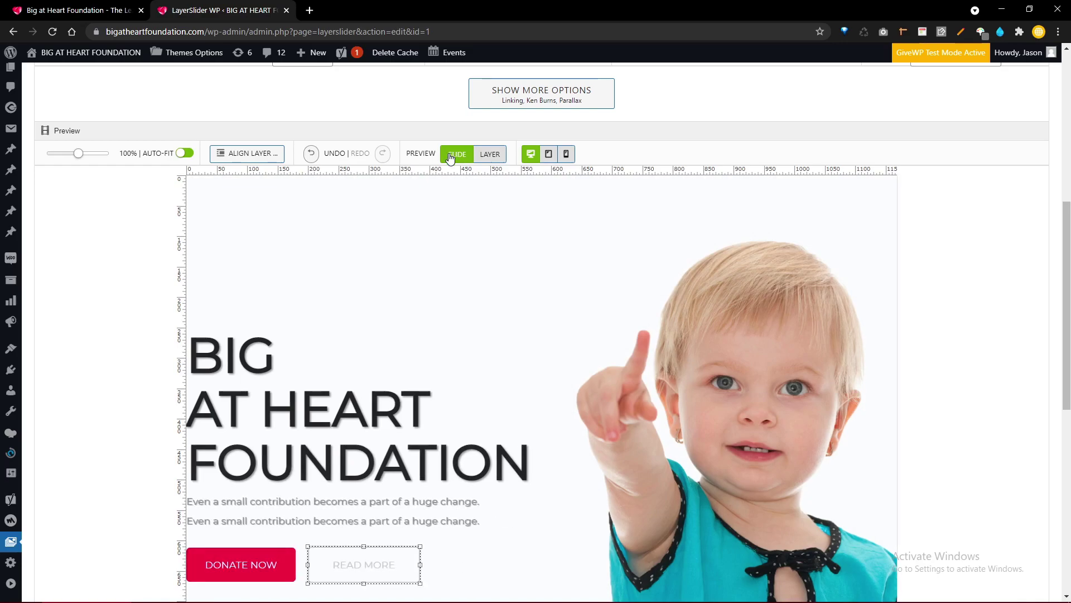
pyautogui.click(467, 154)
pyautogui.click(457, 154)
# Step: Turn off fullscreen mode in the layout settings of the helpme-v7-slider
pyautogui.scroll(2, 518, 102)
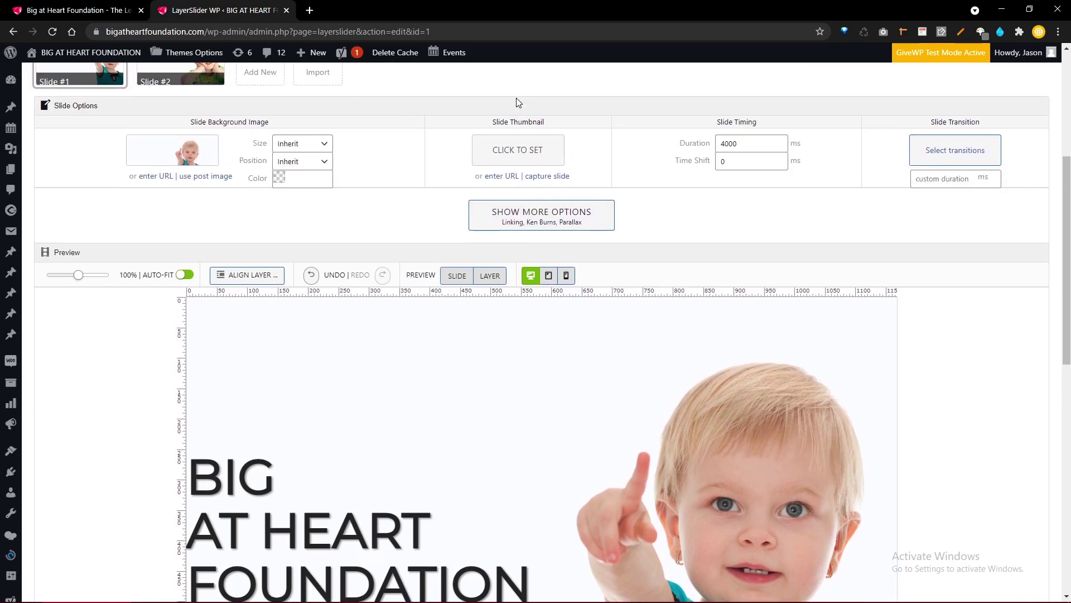
pyautogui.scroll(2, 517, 102)
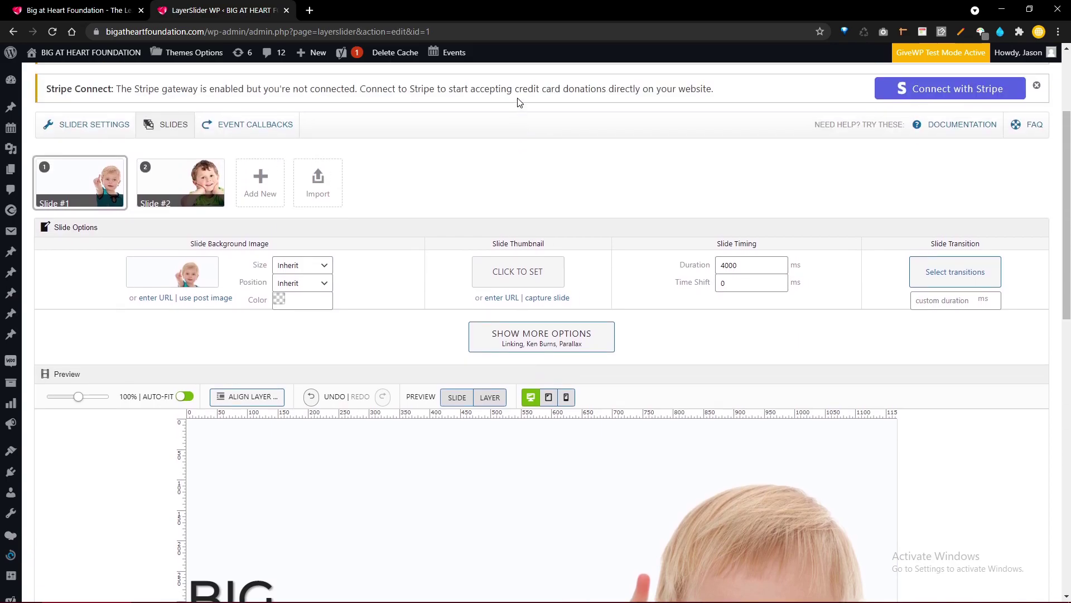
pyautogui.click(111, 135)
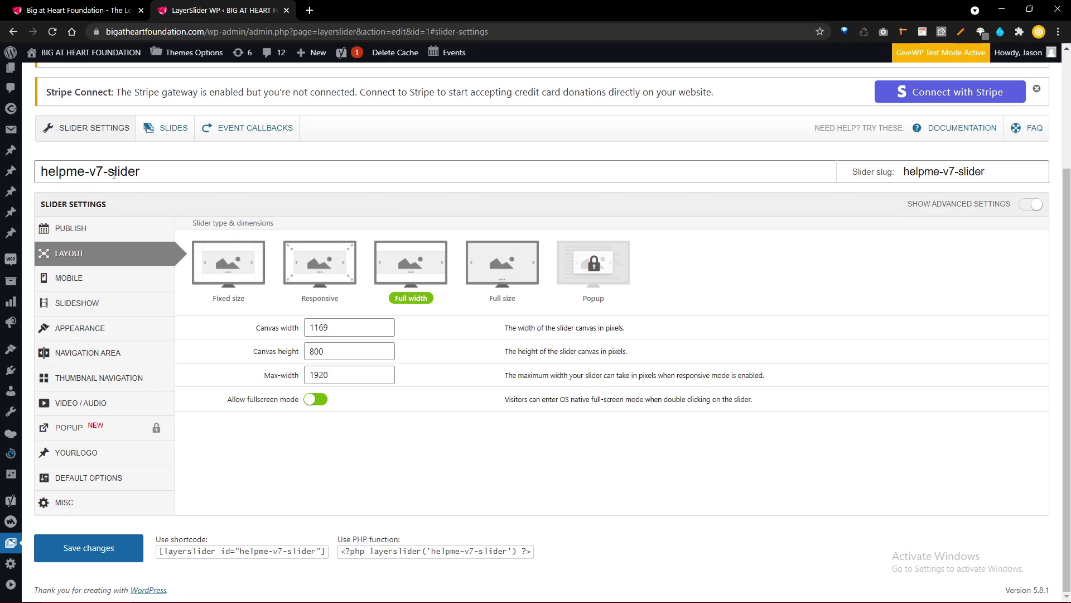
pyautogui.click(314, 400)
# Step: Review the slider's advanced layout settings, hide them again, and open its mobile settings
pyautogui.click(1032, 206)
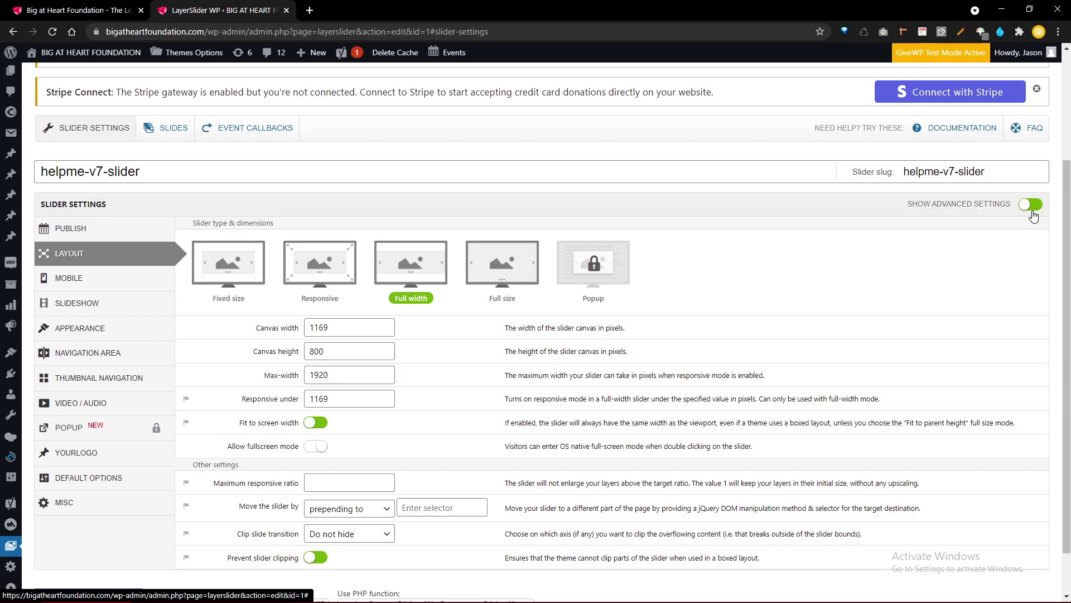
pyautogui.scroll(-1, 1034, 216)
pyautogui.scroll(2, 1034, 216)
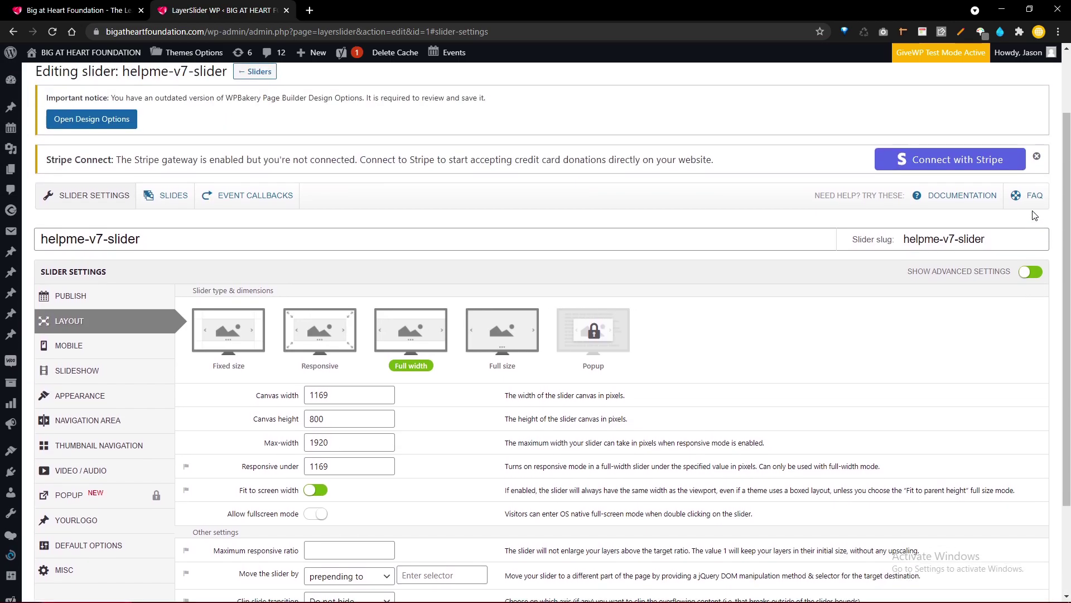
pyautogui.scroll(-1, 1035, 216)
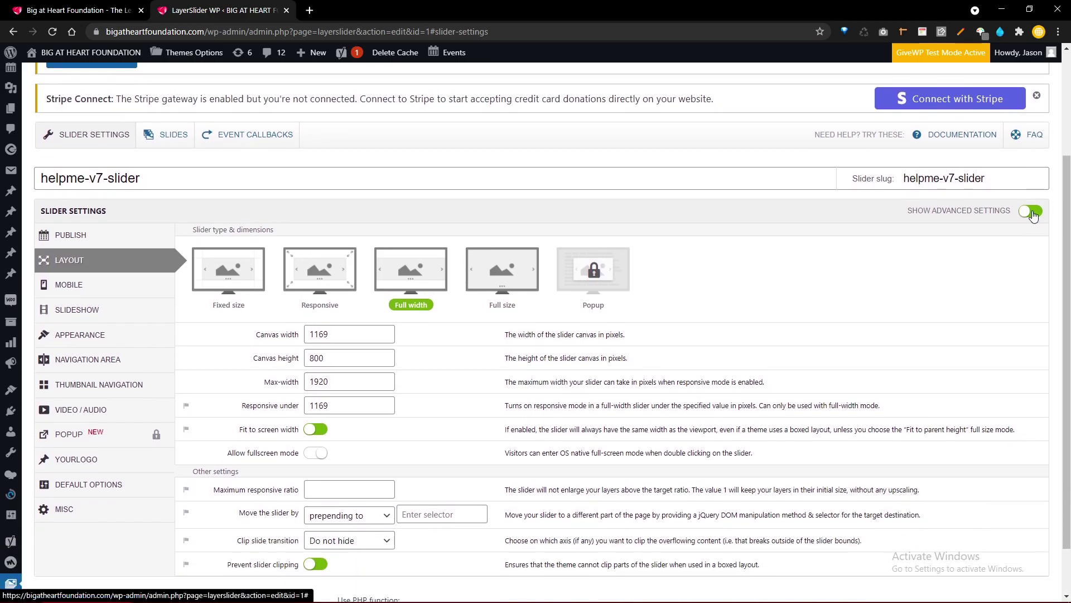
pyautogui.click(1032, 212)
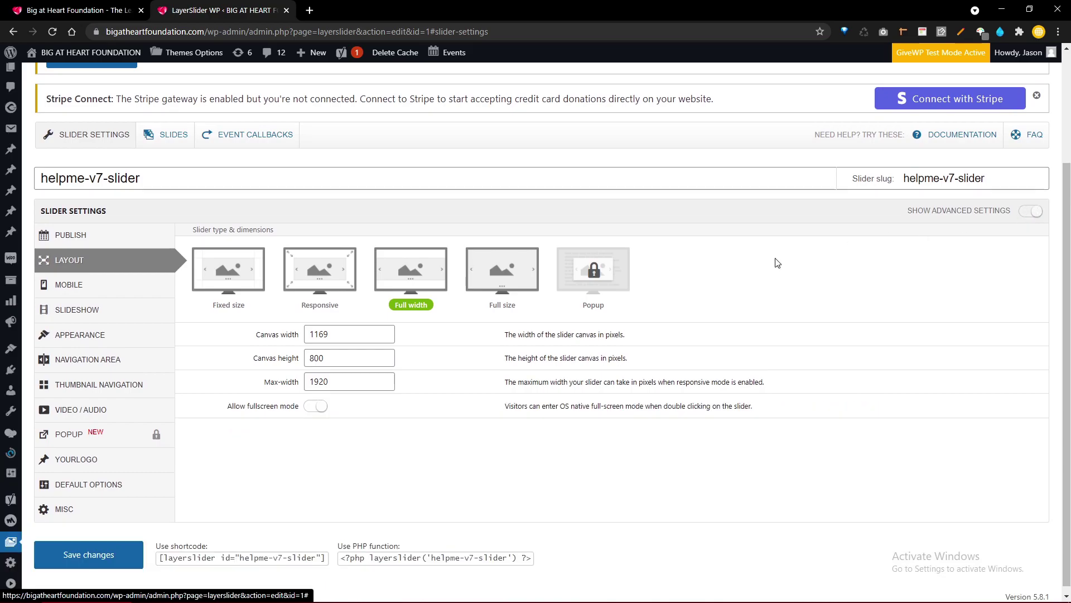
pyautogui.click(89, 287)
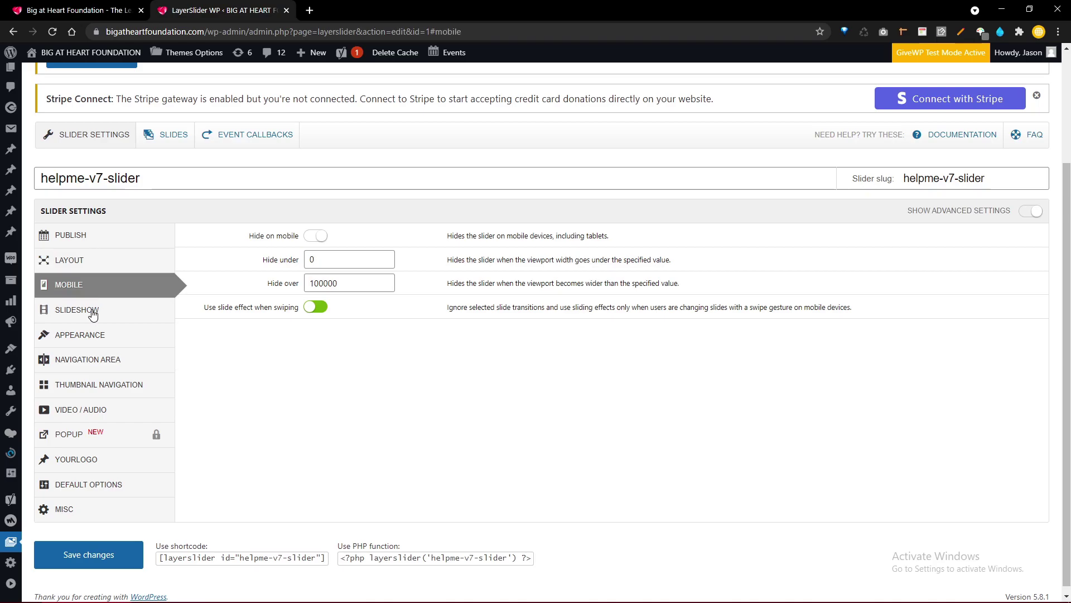
# Step: Review the slideshow settings of the helpme-v7-slider and save the slider's changes
pyautogui.click(93, 314)
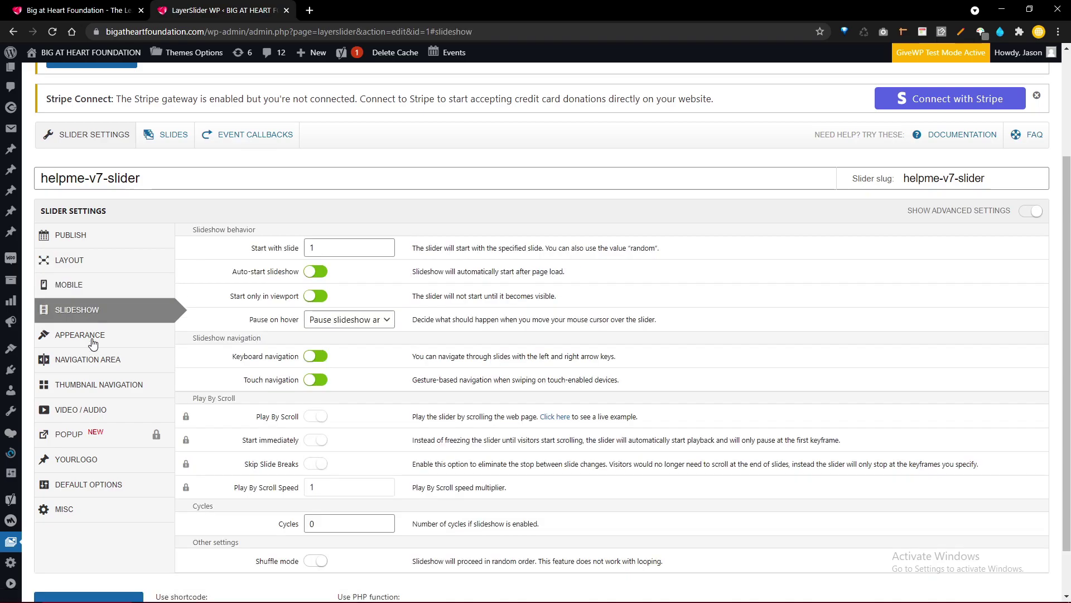
pyautogui.scroll(-1, 93, 343)
pyautogui.click(78, 549)
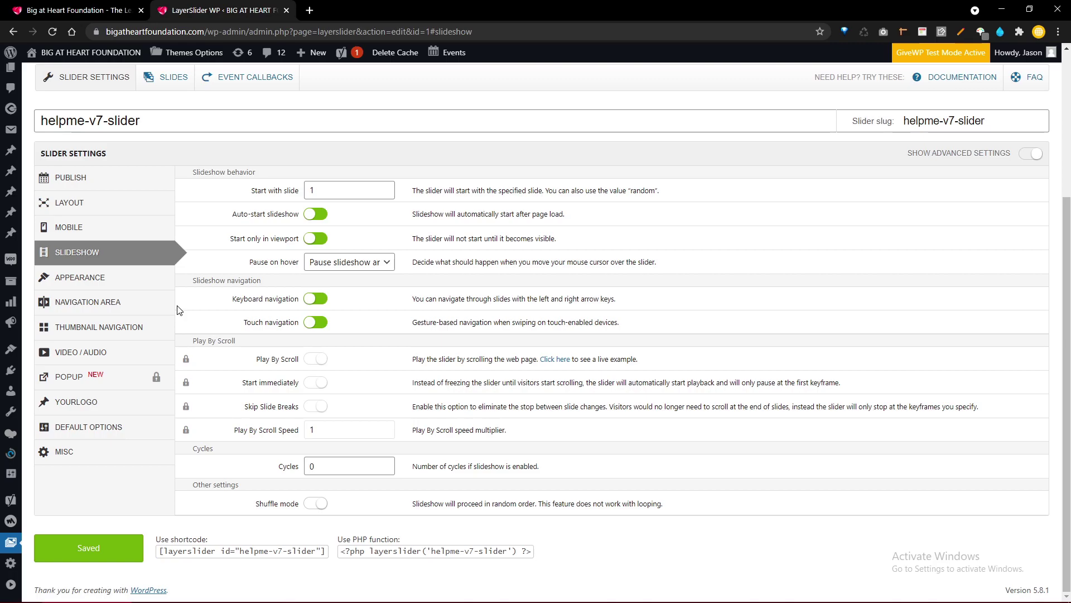
# Step: Look at the slider's event callbacks, close the slider editor, and delete the homepage's cache
pyautogui.click(234, 78)
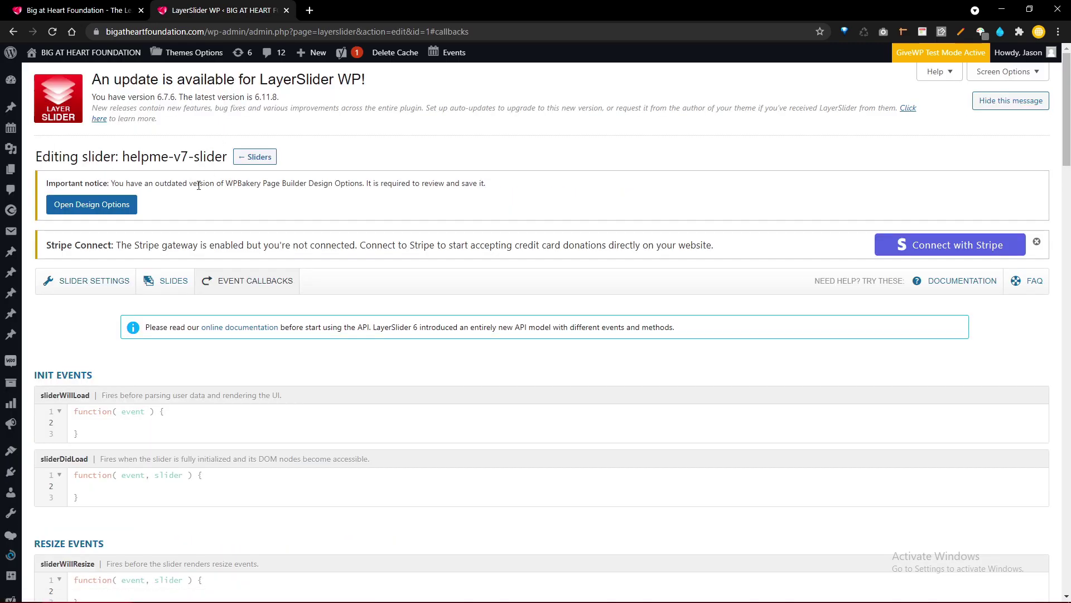
pyautogui.middleClick(204, 5)
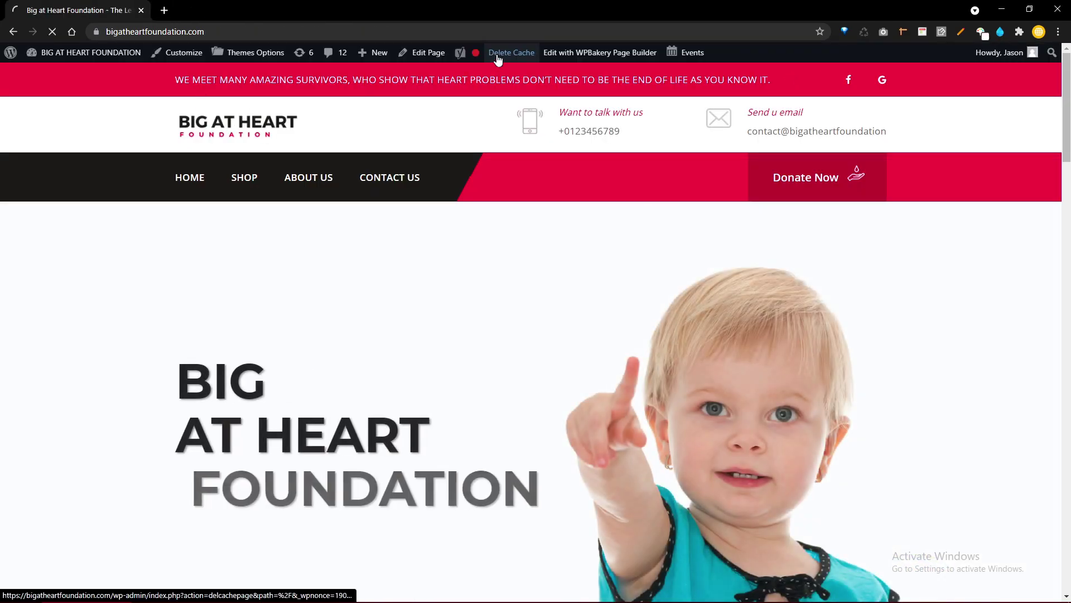
pyautogui.click(498, 54)
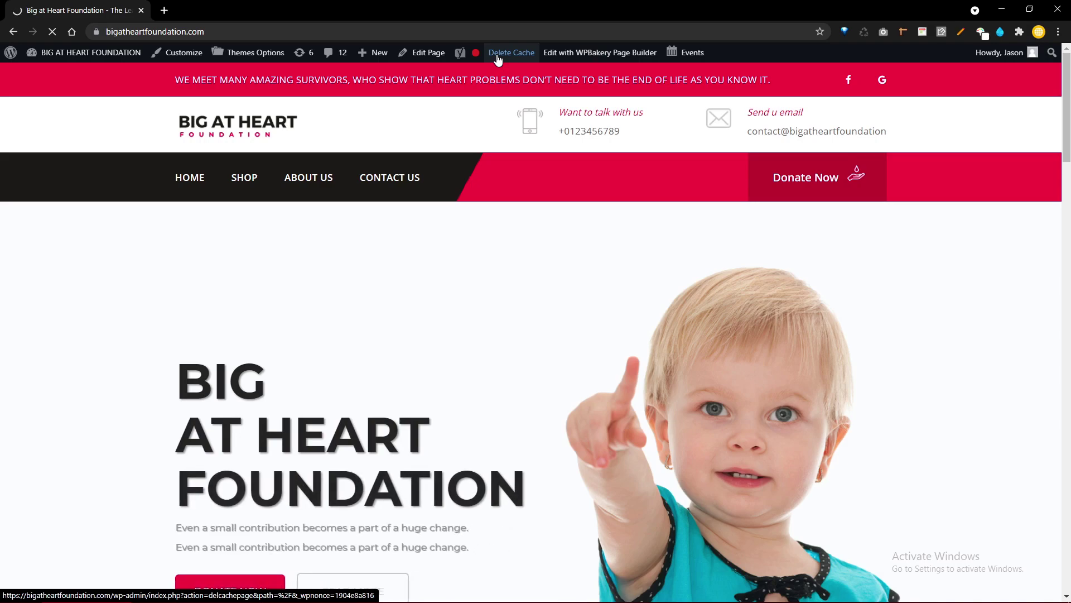
pyautogui.doubleClick(494, 8)
pyautogui.rightClick(490, 3)
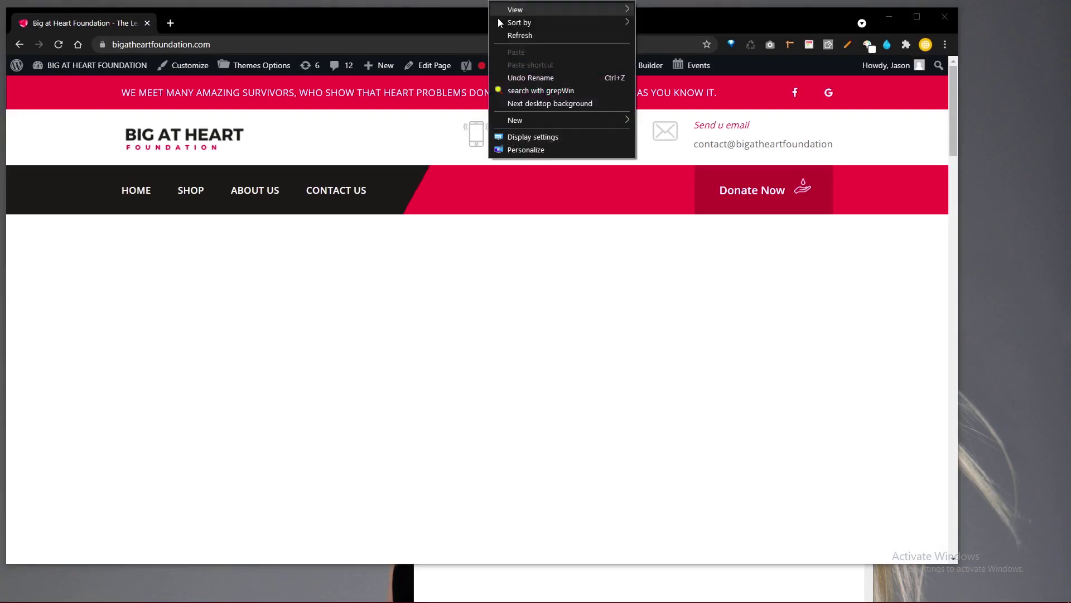
pyautogui.click(507, 35)
pyautogui.doubleClick(507, 22)
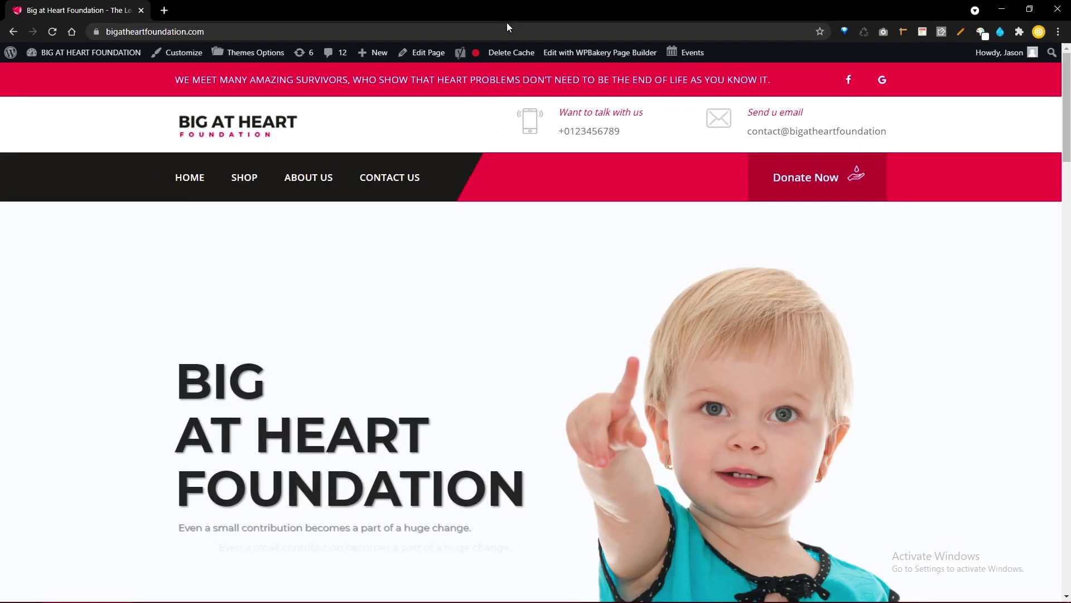
# Step: Check the homepage slider's height and content, test its Read More link, and view the following slide
pyautogui.scroll(-5, 399, 346)
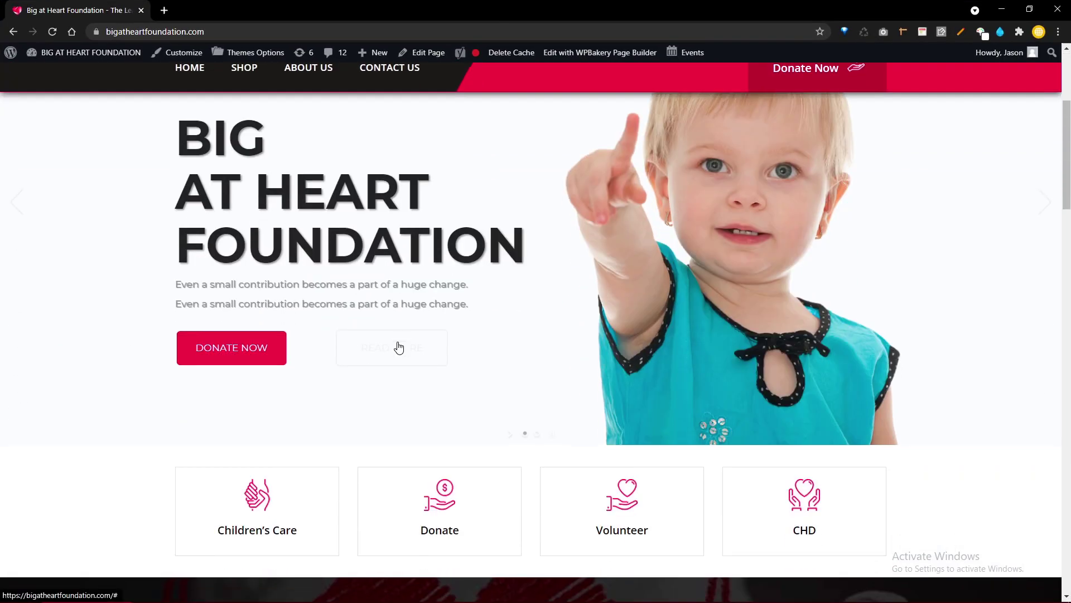
pyautogui.click(399, 347)
pyautogui.scroll(-5, 399, 348)
pyautogui.click(399, 347)
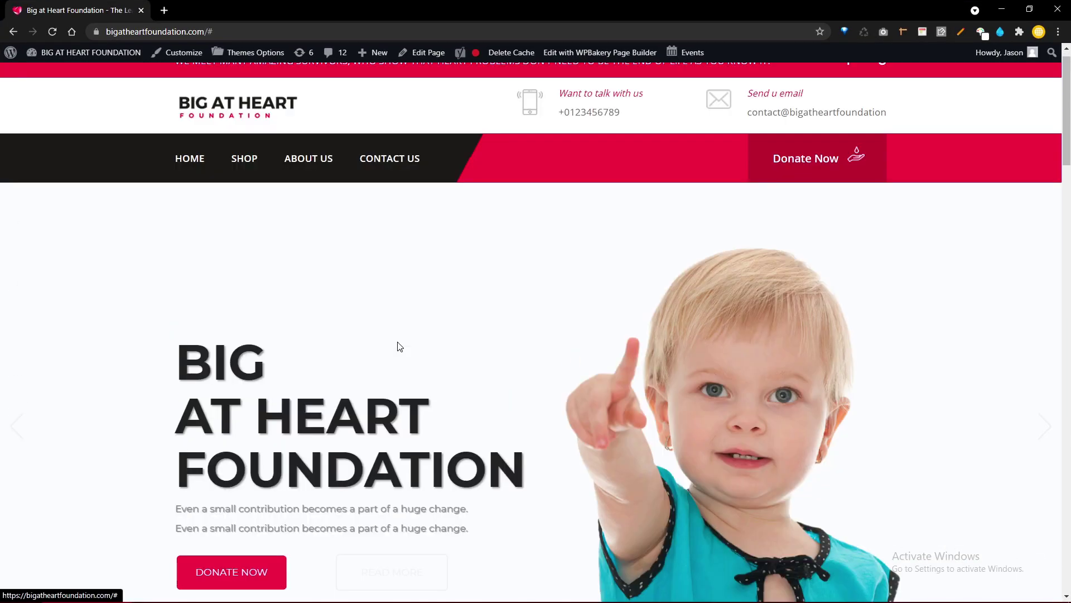
pyautogui.scroll(-5, 399, 347)
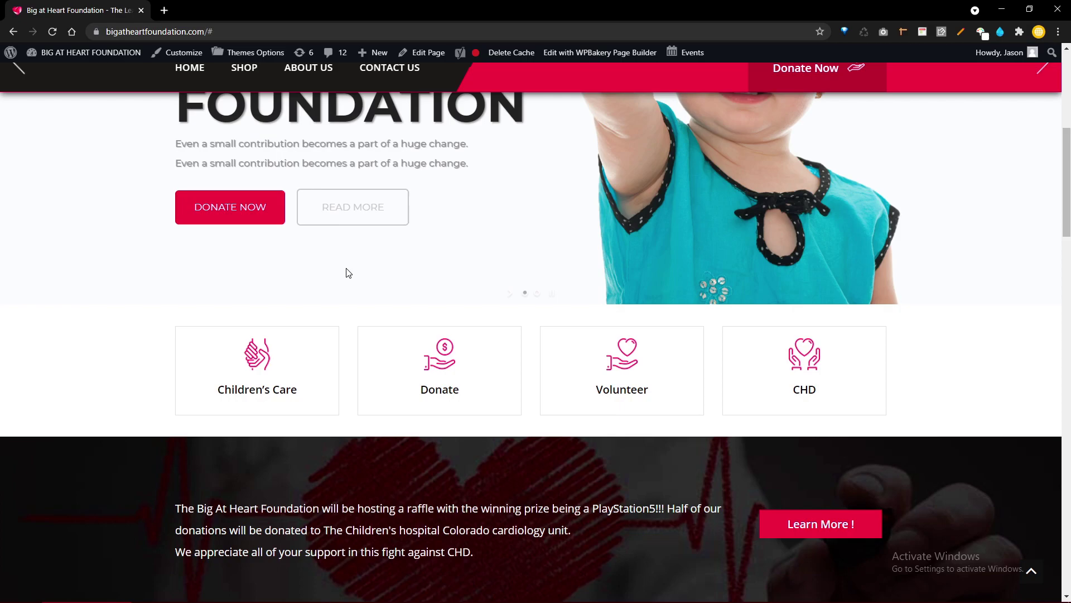
pyautogui.click(536, 295)
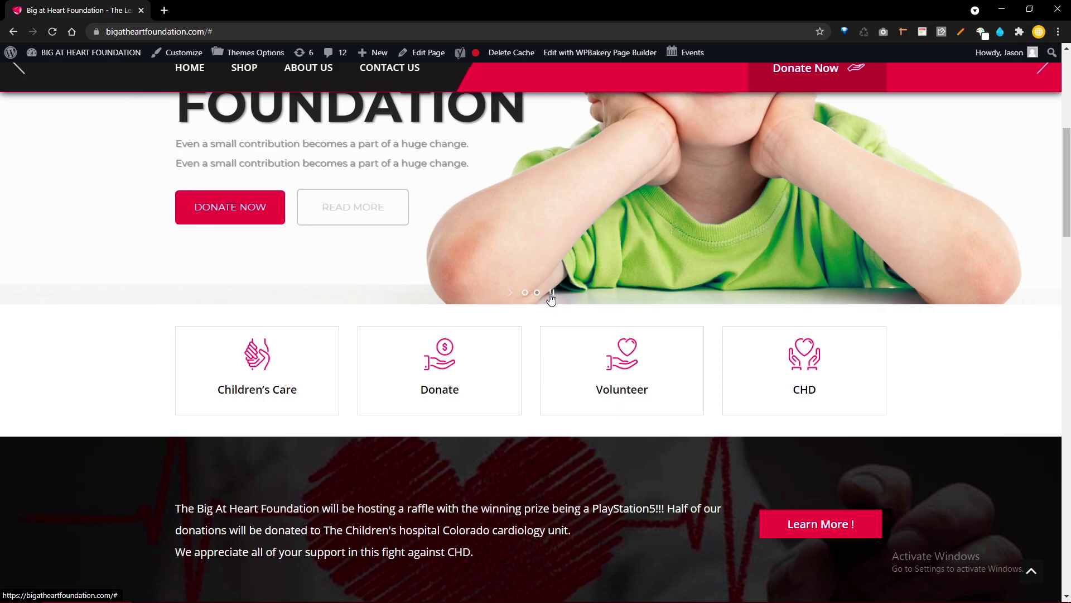
pyautogui.scroll(6, 551, 299)
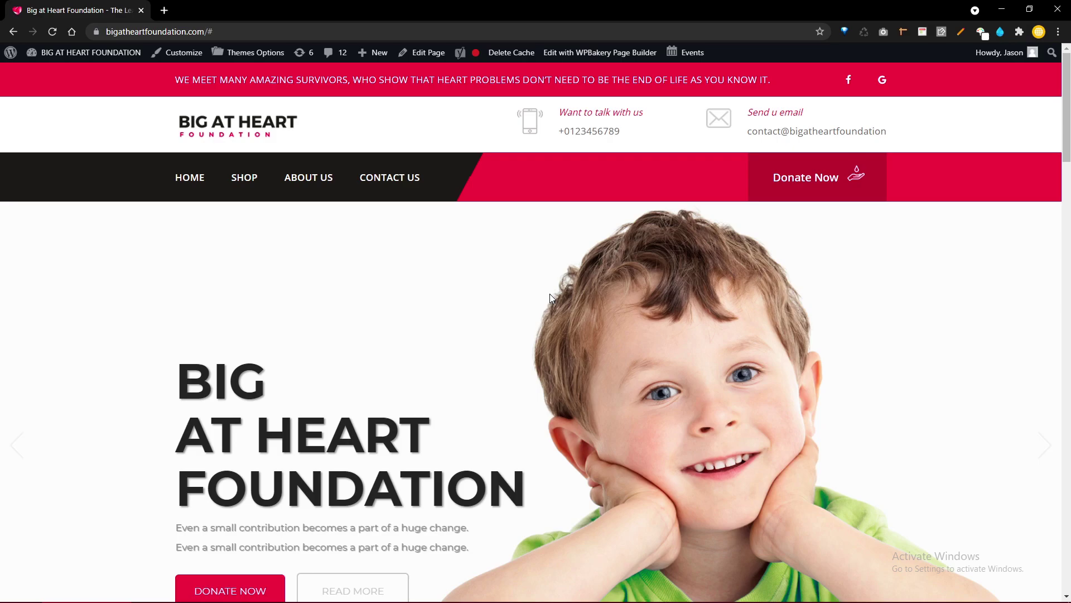
pyautogui.moveTo(352, 580)
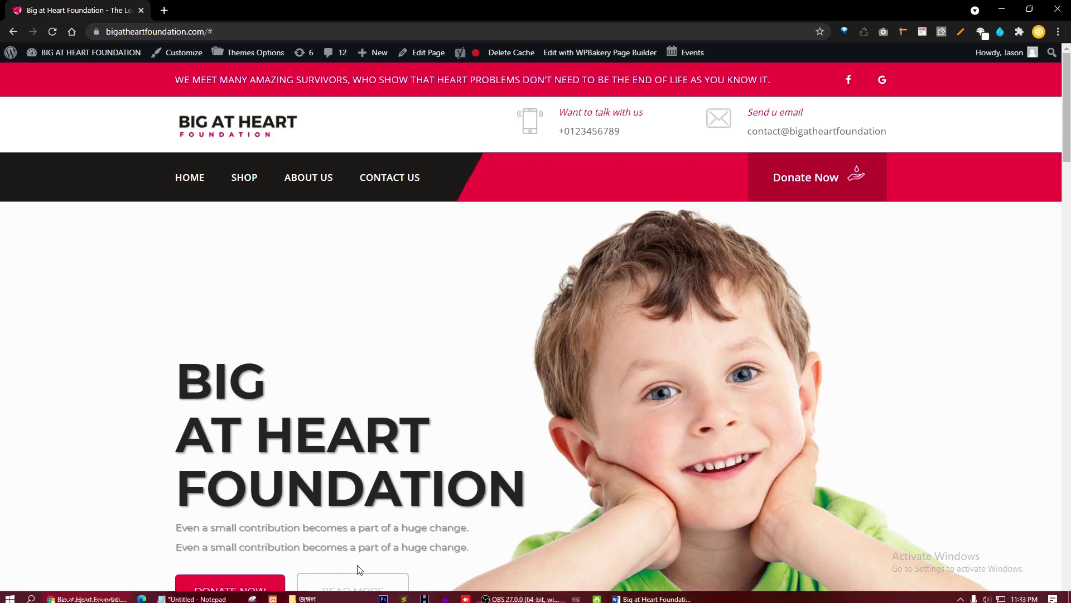
pyautogui.click(508, 595)
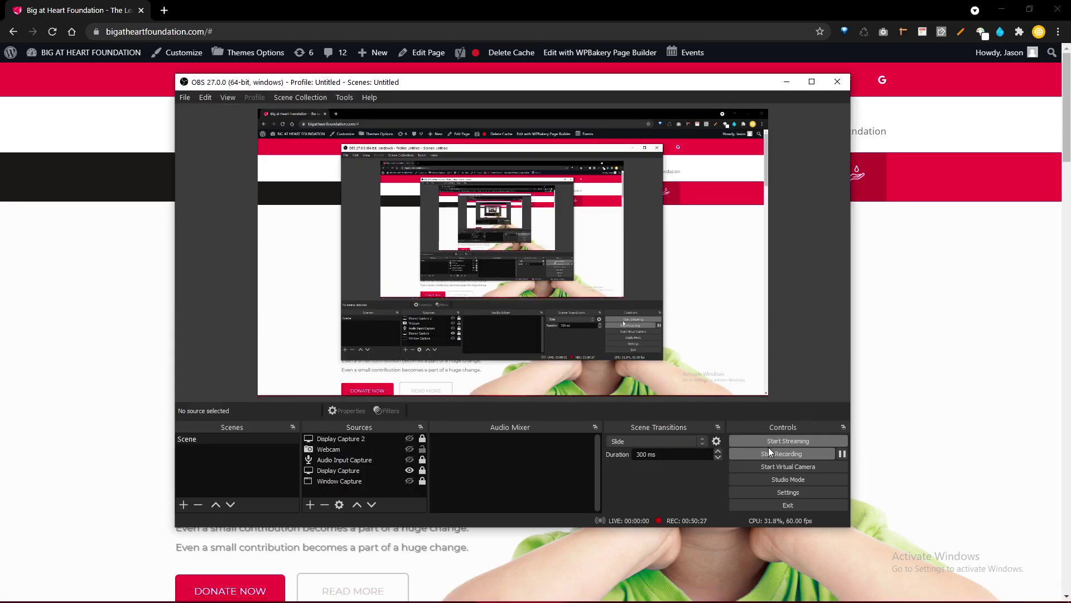